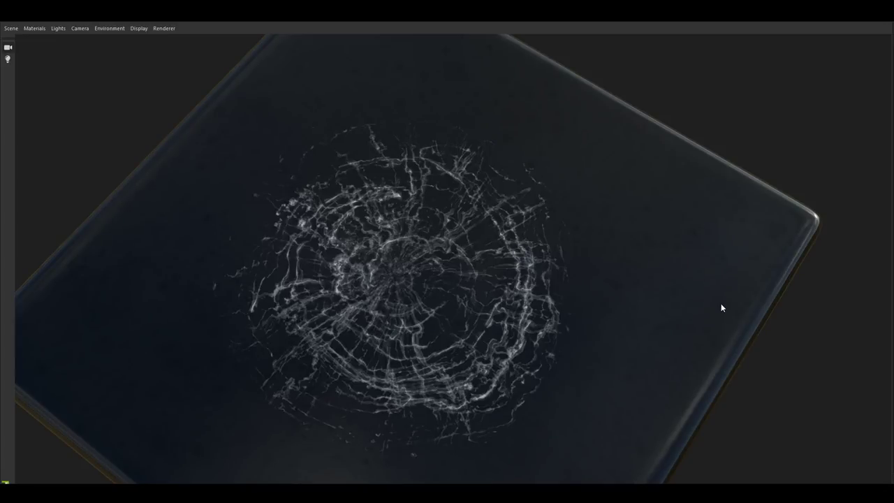
# Examine the Cracks graph, covering the Concrete cracks, Background and Glass cracks frames and the nodes starting the lower Glass cracks row.
pyautogui.scroll(-2, 632, 308)
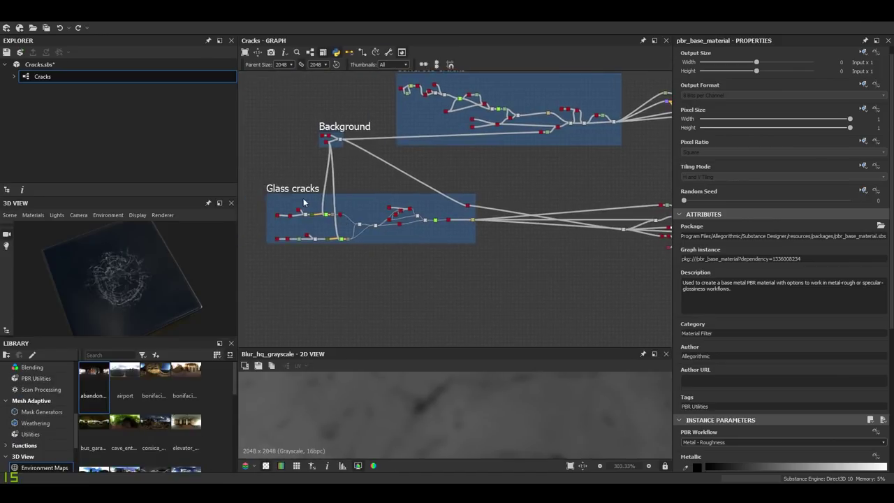
pyautogui.scroll(-3, 496, 190)
pyautogui.moveTo(497, 190); pyautogui.dragTo(462, 197, button='middle')
pyautogui.scroll(4, 437, 130)
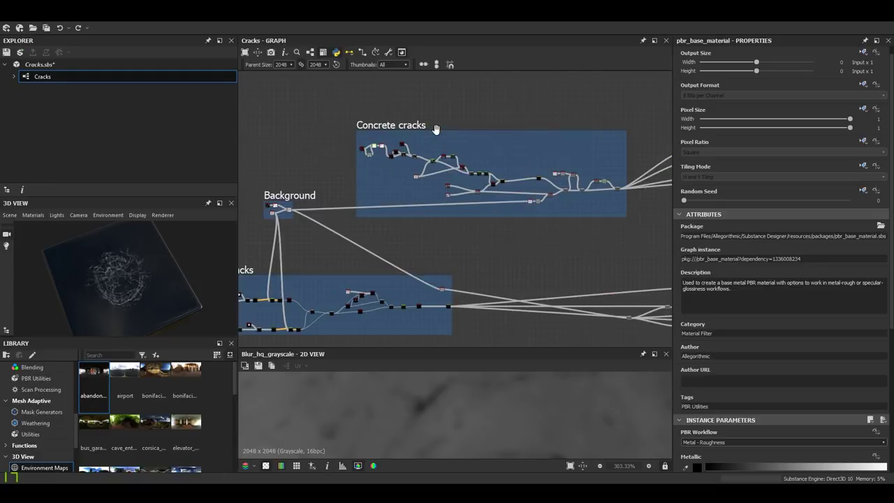
pyautogui.scroll(-2, 517, 162)
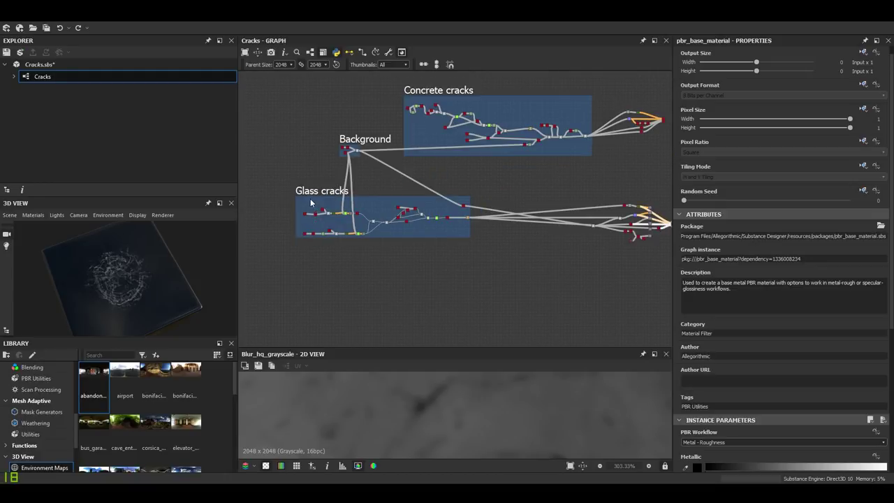
pyautogui.moveTo(354, 242); pyautogui.dragTo(341, 237, button='middle')
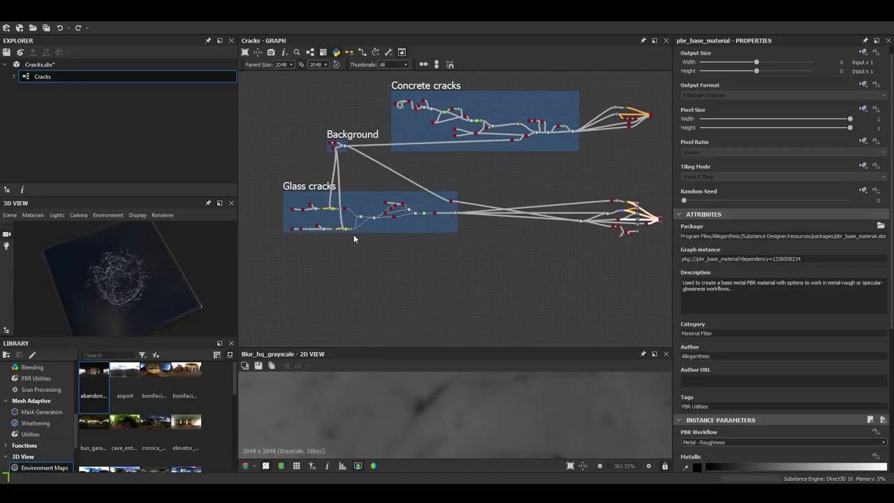
pyautogui.scroll(6, 354, 234)
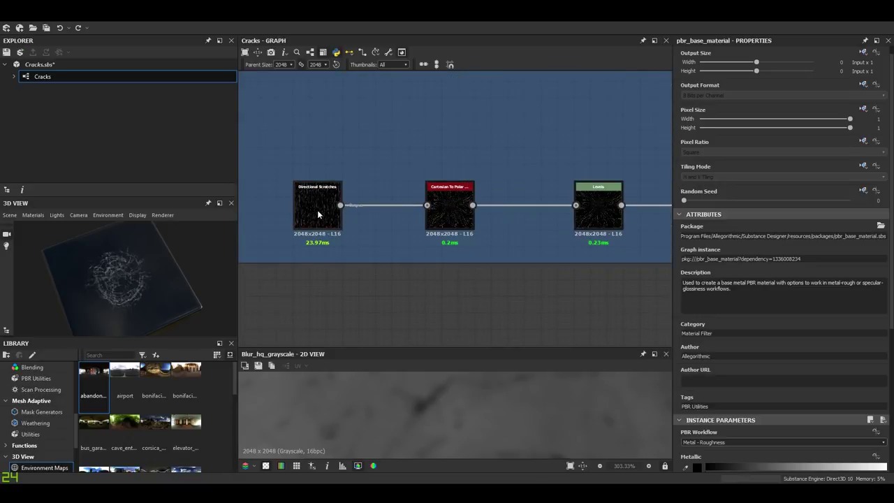
pyautogui.scroll(-5, 789, 324)
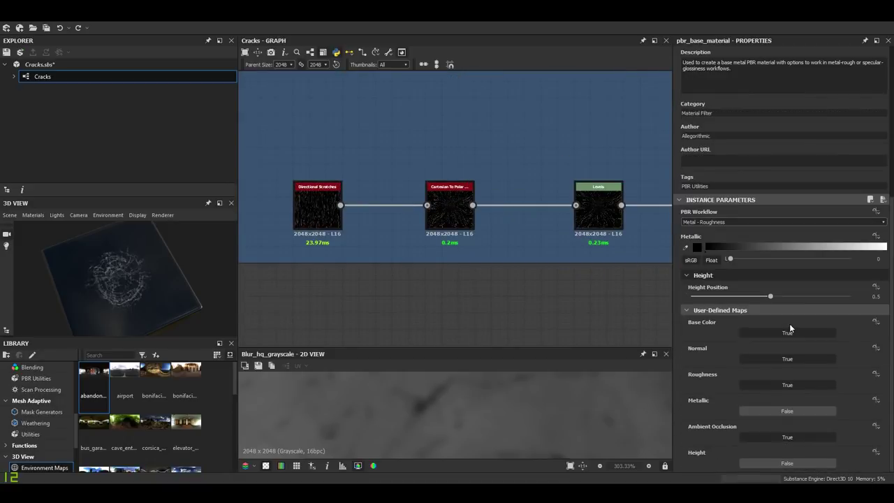
pyautogui.scroll(2, 789, 323)
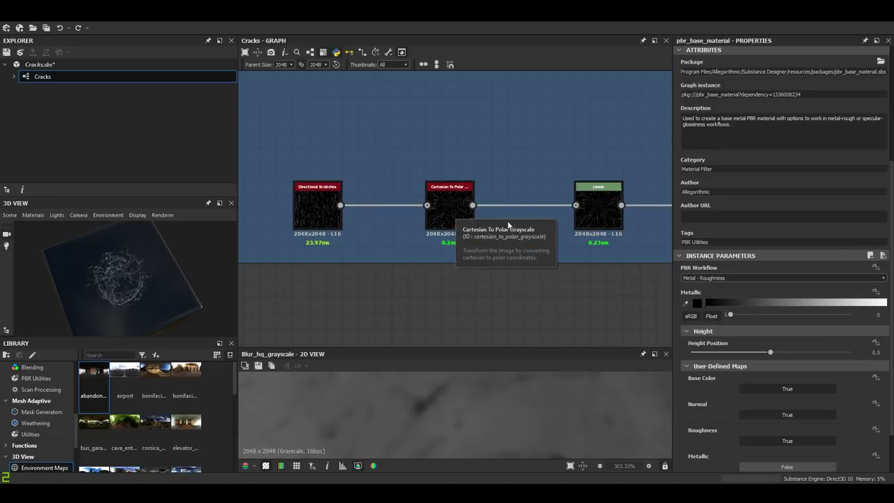
pyautogui.scroll(-7, 509, 223)
pyautogui.moveTo(508, 224); pyautogui.dragTo(401, 212, button='middle')
pyautogui.scroll(2, 518, 220)
pyautogui.moveTo(535, 225); pyautogui.dragTo(487, 232, button='middle')
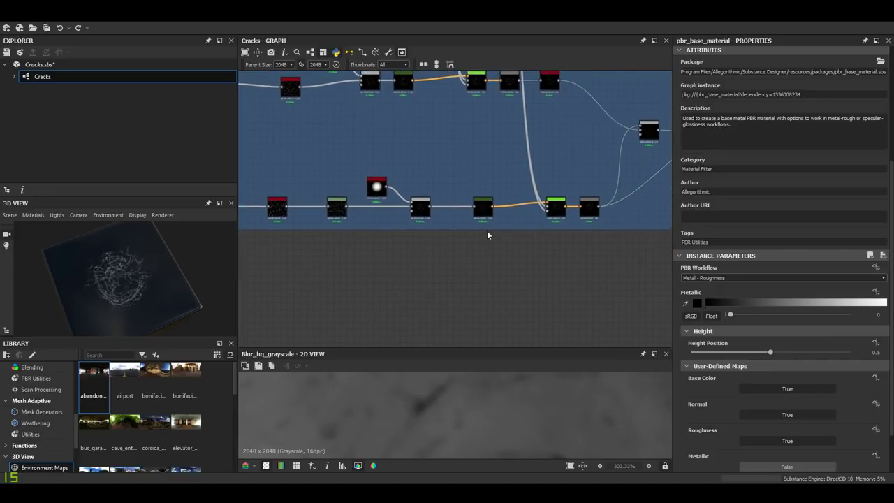
# Enlarge the 3D view upward over the Explorer, with the glass cracks shown closer, and save the Cracks package.
pyautogui.scroll(5, 134, 295)
pyautogui.moveTo(159, 196); pyautogui.dragTo(160, 111)
pyautogui.hotkey('ctrl', 's')
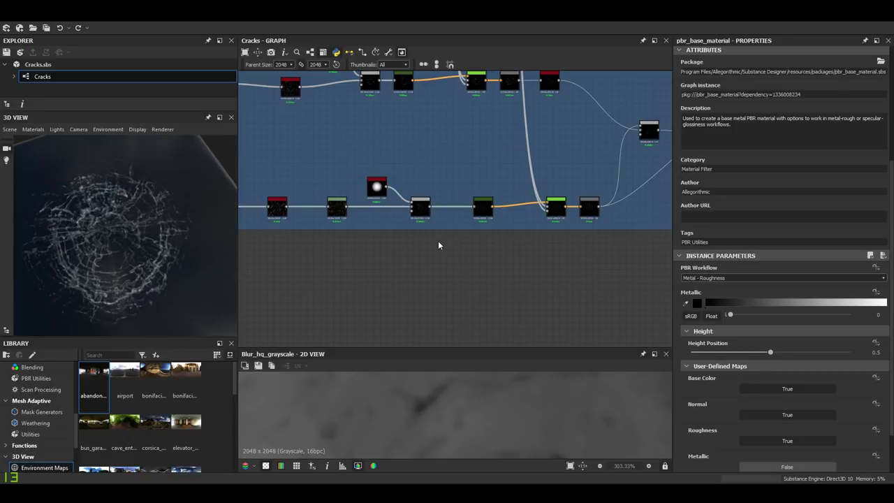
# Examine both node rows in the Glass cracks frame and inspect the cracked glass in an undocked 3D view.
pyautogui.moveTo(438, 241); pyautogui.dragTo(409, 260, button='middle')
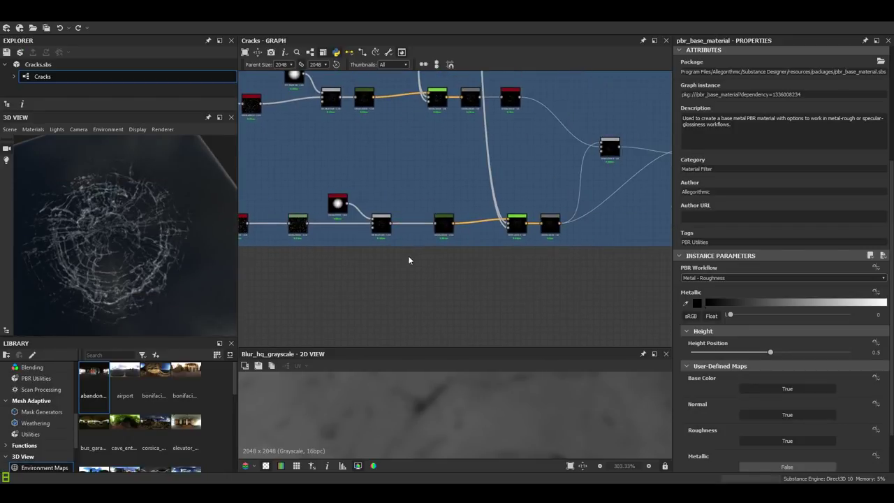
pyautogui.scroll(-3, 427, 259)
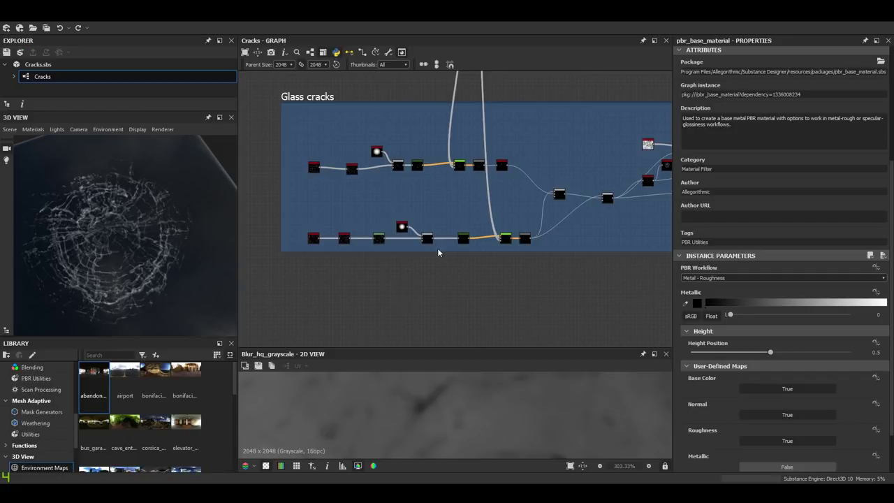
pyautogui.scroll(3, 437, 253)
pyautogui.moveTo(438, 253); pyautogui.dragTo(522, 226, button='middle')
pyautogui.scroll(-5, 412, 243)
pyautogui.scroll(1, 394, 244)
pyautogui.scroll(2, 446, 232)
pyautogui.scroll(4, 446, 231)
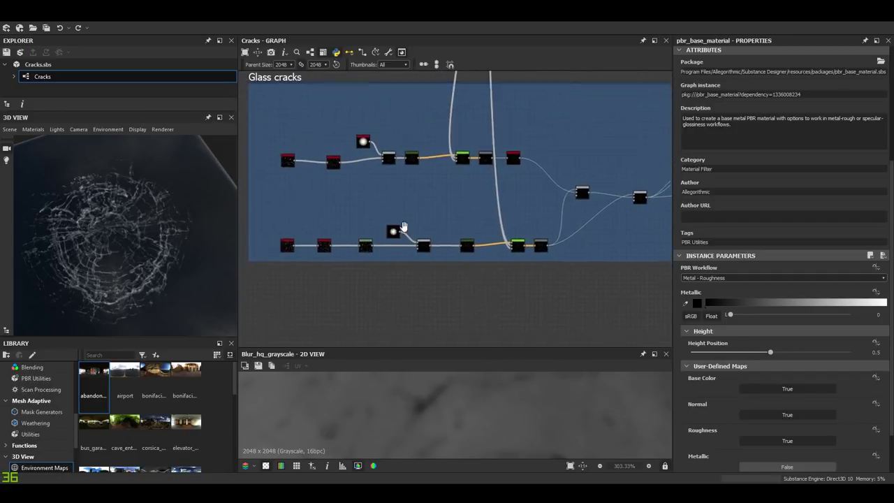
pyautogui.moveTo(412, 265); pyautogui.dragTo(429, 252, button='middle')
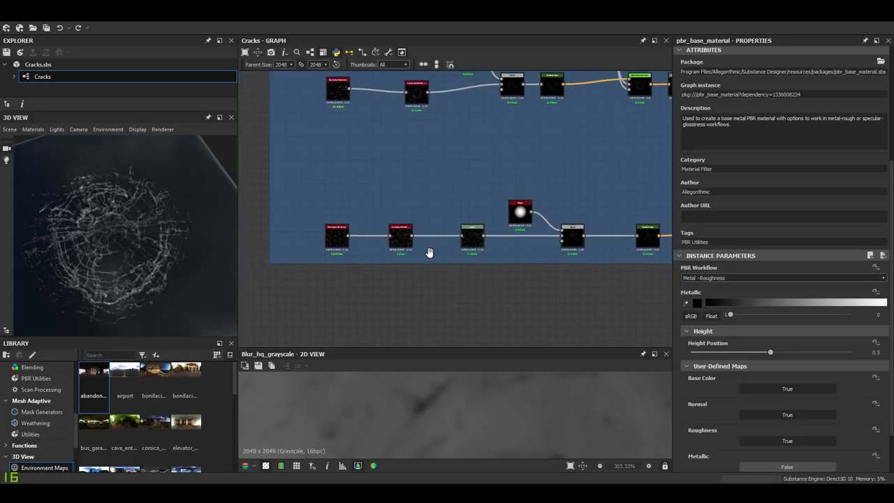
pyautogui.scroll(2, 429, 256)
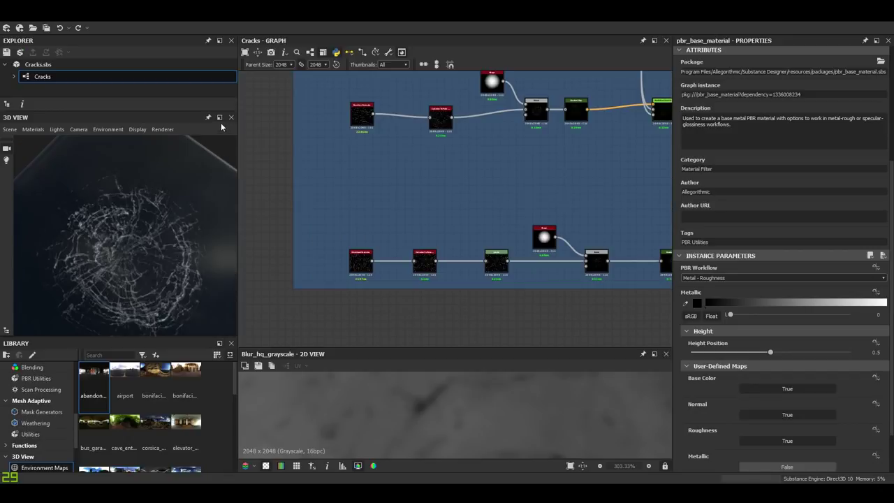
pyautogui.click(219, 118)
pyautogui.moveTo(272, 173); pyautogui.dragTo(353, 237)
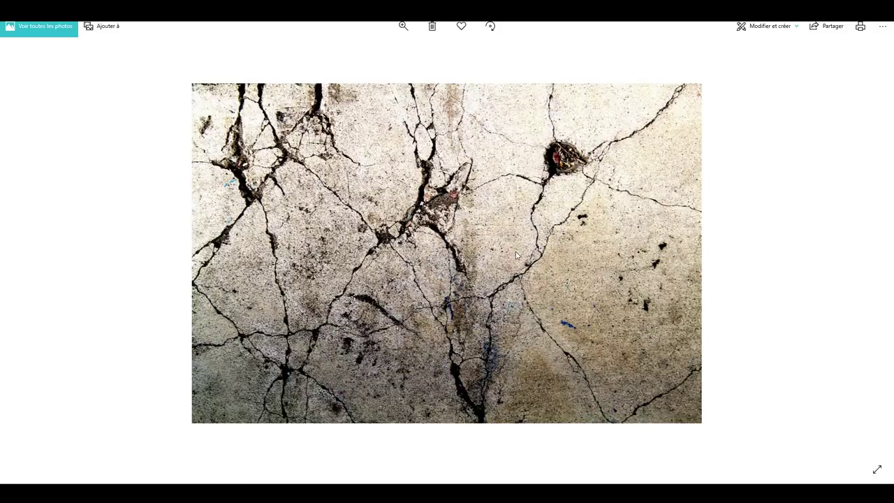
# Switch to the photo viewer and browse the reference photos of cracked concrete and shattered glass.
pyautogui.press('Right')
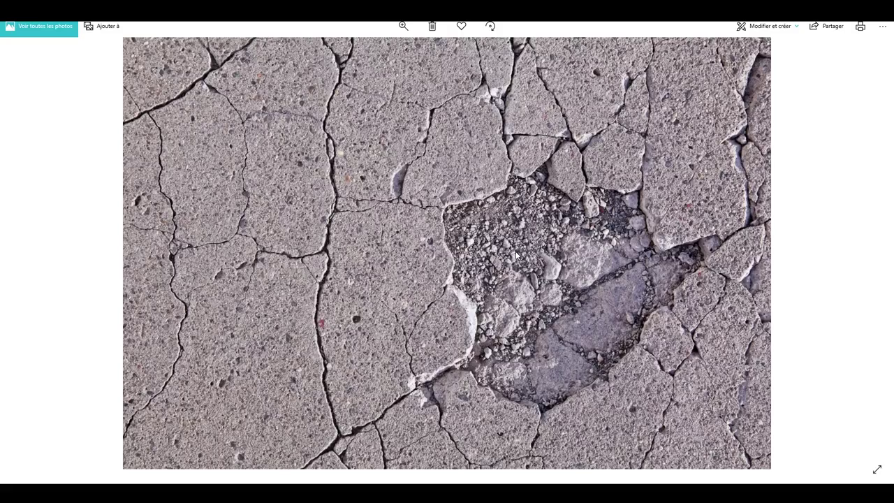
pyautogui.press('Right')
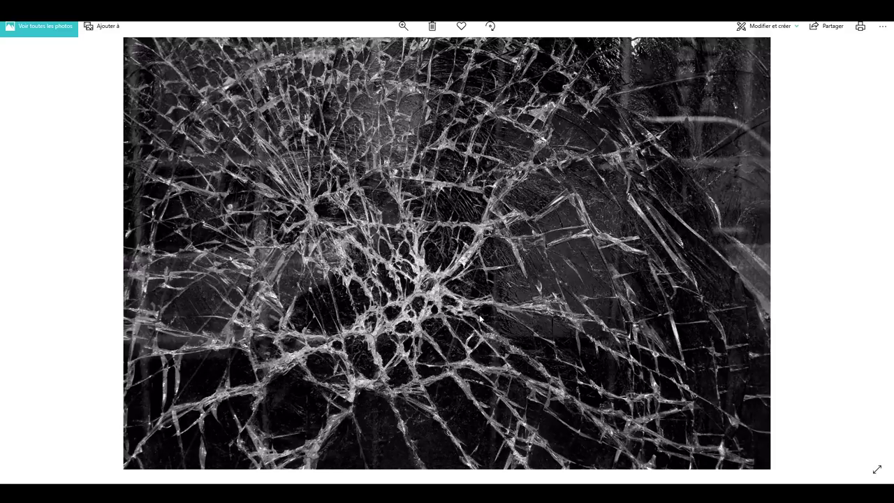
pyautogui.press('Right')
pyautogui.press('Right')
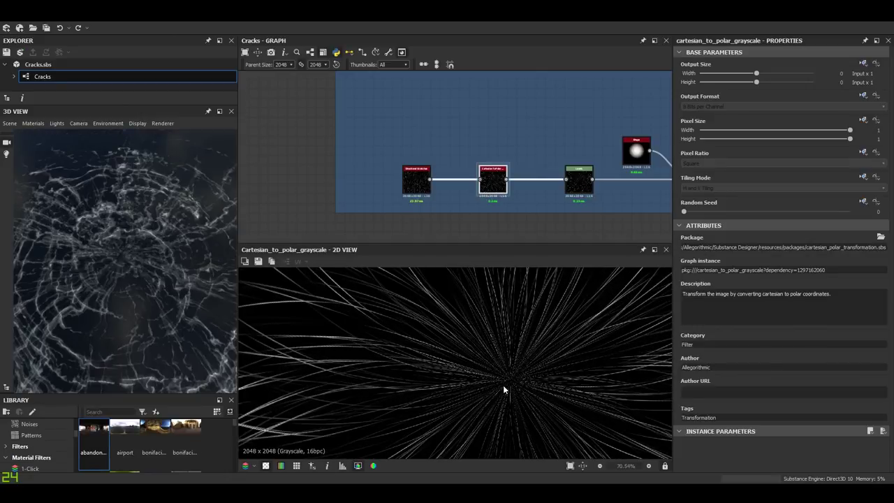
# Preview the Directional Scratches node feeding Cartesian To Polar and examine its pattern and instance parameters.
pyautogui.scroll(3, 504, 390)
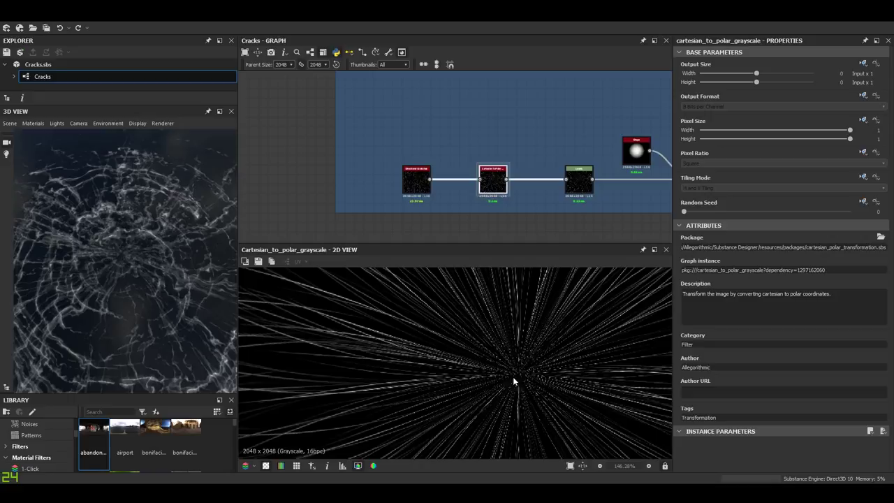
pyautogui.scroll(6, 411, 188)
pyautogui.doubleClick(411, 188)
pyautogui.scroll(-11, 497, 357)
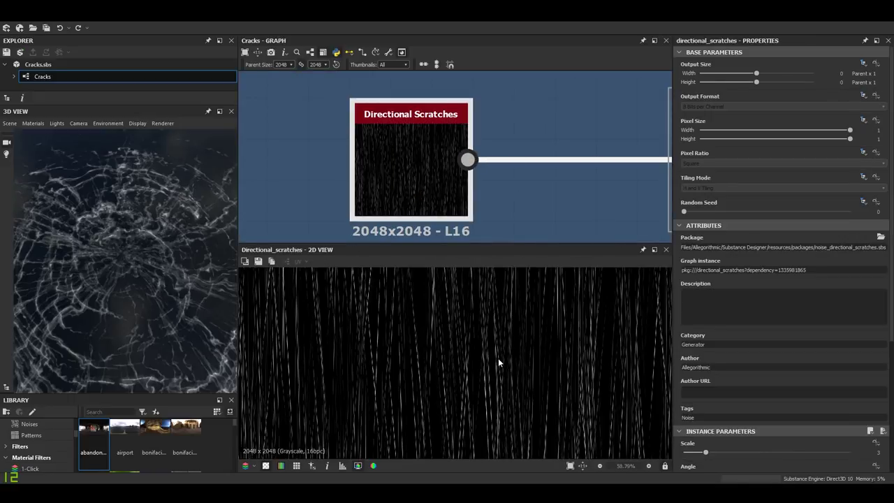
pyautogui.scroll(-4, 826, 365)
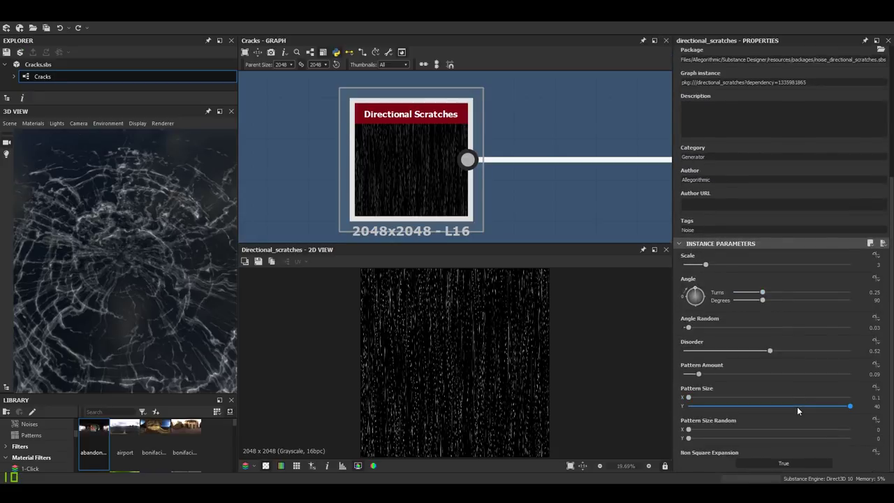
pyautogui.scroll(2, 496, 329)
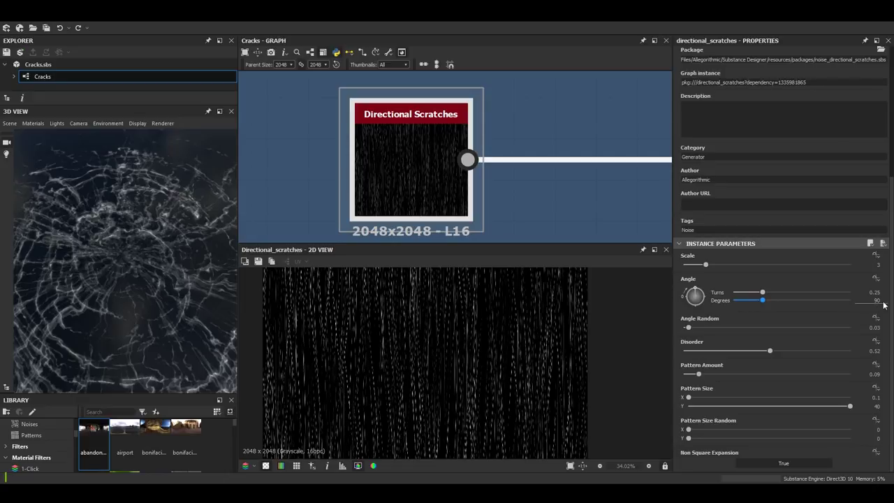
pyautogui.scroll(3, 433, 342)
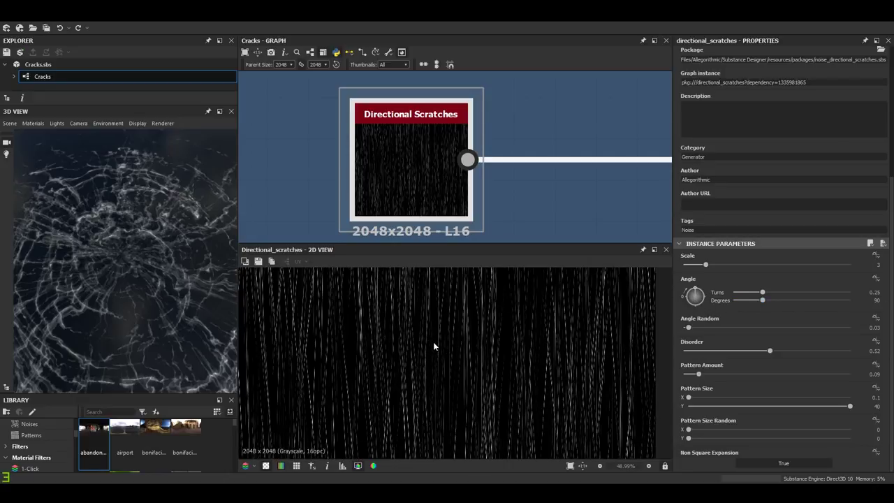
pyautogui.scroll(2, 432, 342)
pyautogui.scroll(-5, 449, 317)
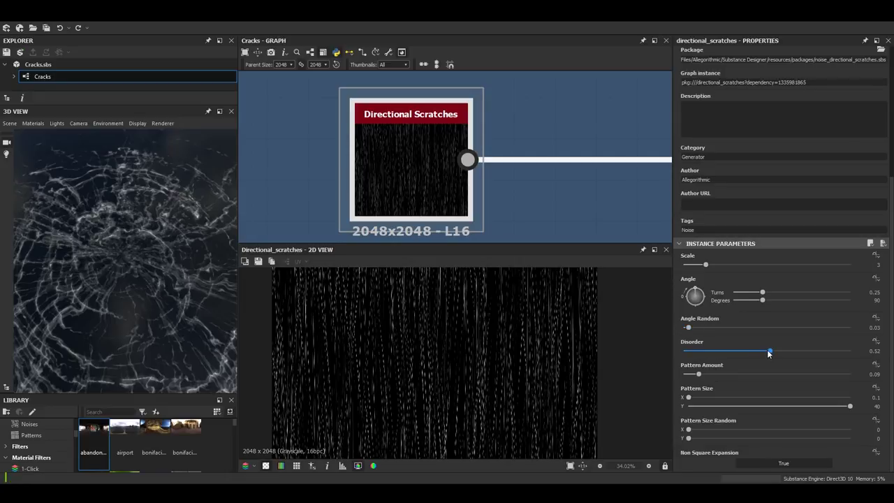
# Try a Disorder of 0 on the Directional Scratches node and check the cracks in the 3D view.
pyautogui.moveTo(768, 353); pyautogui.dragTo(675, 357)
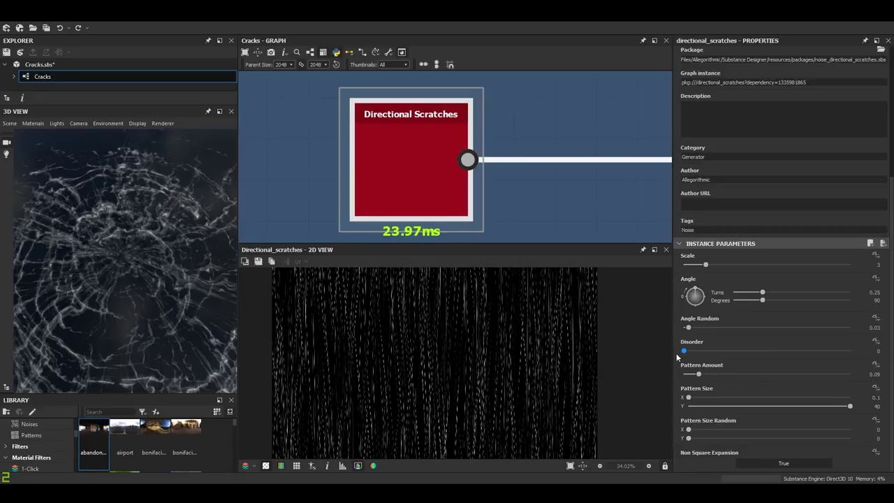
pyautogui.scroll(-5, 173, 283)
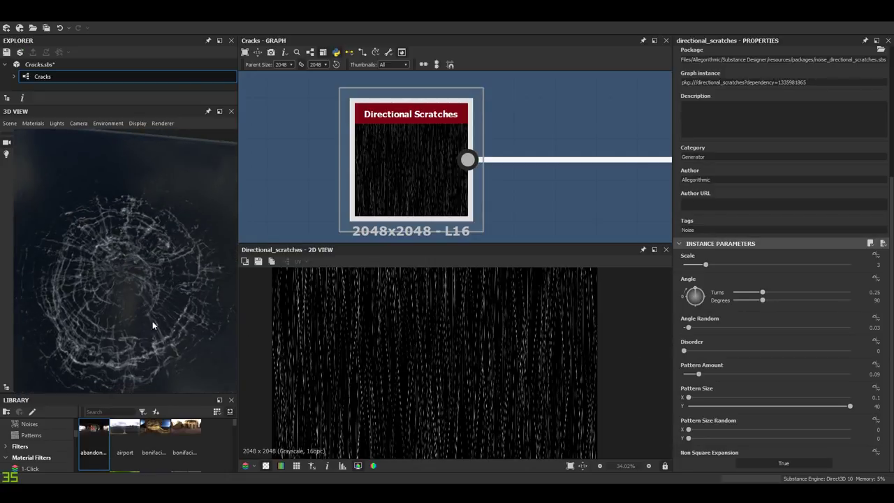
pyautogui.scroll(1, 150, 324)
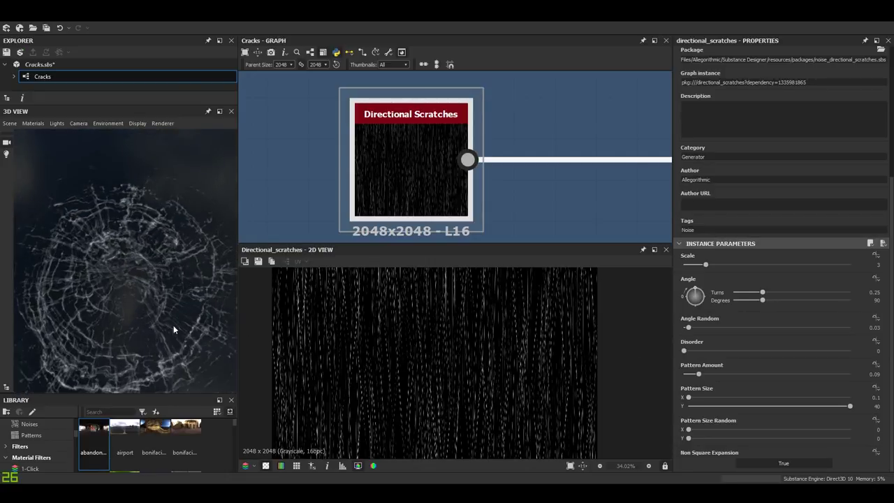
pyautogui.scroll(1, 174, 329)
pyautogui.scroll(-1, 177, 329)
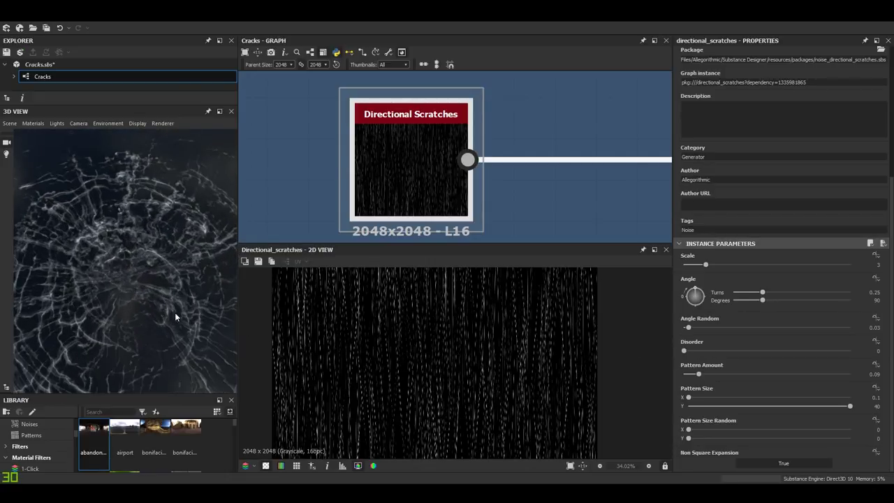
# Set the Disorder of the Directional Scratches node to 0.4.
pyautogui.click(755, 350)
pyautogui.write('0.4')
pyautogui.press('Return')
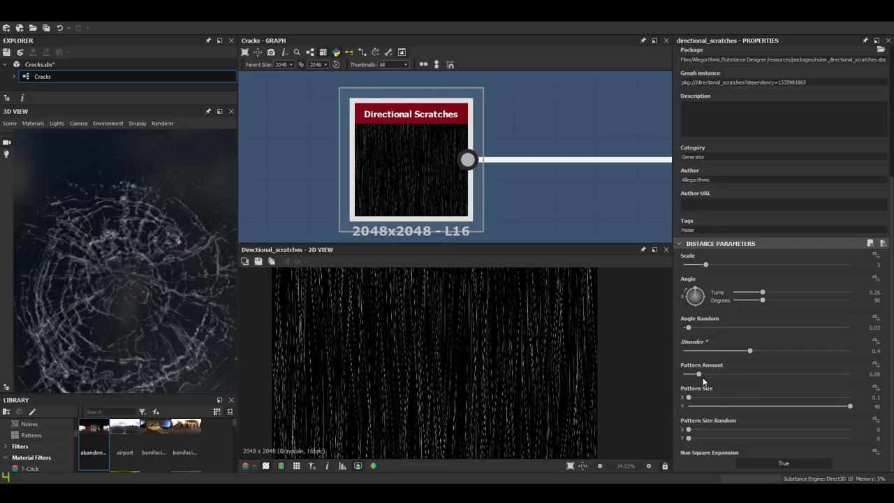
# Try Pattern Amounts of 0.53 and 0.06 on Directional Scratches, checking the cracks in the 3D view, and undo the Pattern Amount change.
pyautogui.moveTo(702, 377); pyautogui.dragTo(771, 375)
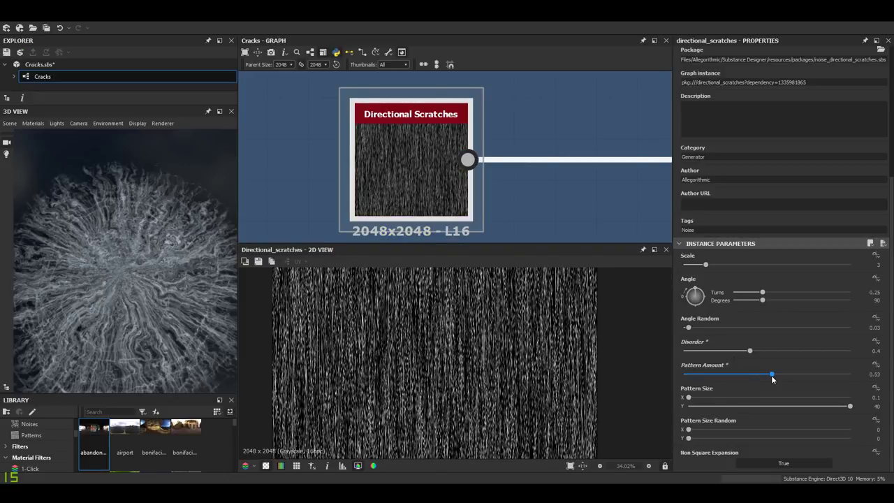
pyautogui.scroll(5, 158, 317)
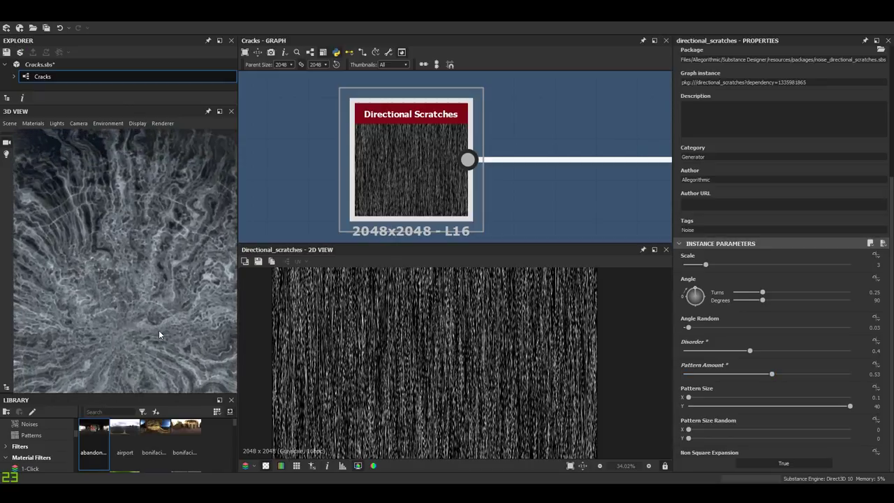
pyautogui.scroll(2, 158, 326)
pyautogui.moveTo(157, 326); pyautogui.dragTo(164, 299)
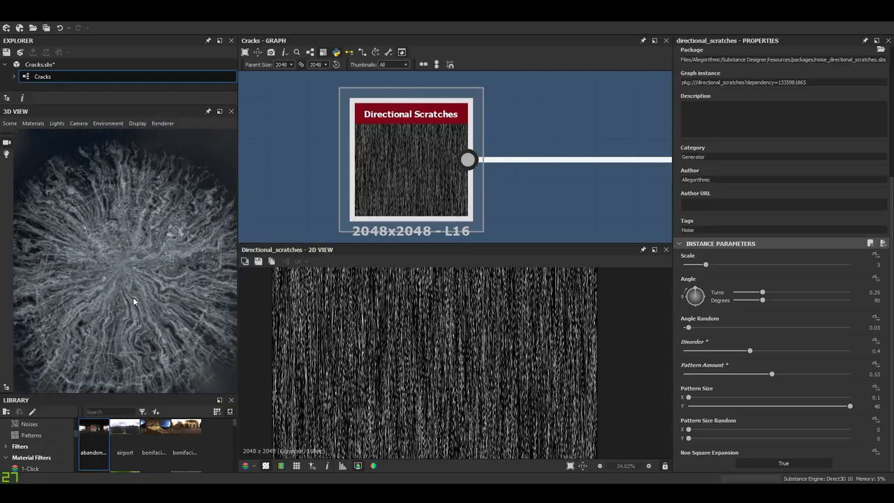
pyautogui.scroll(3, 132, 299)
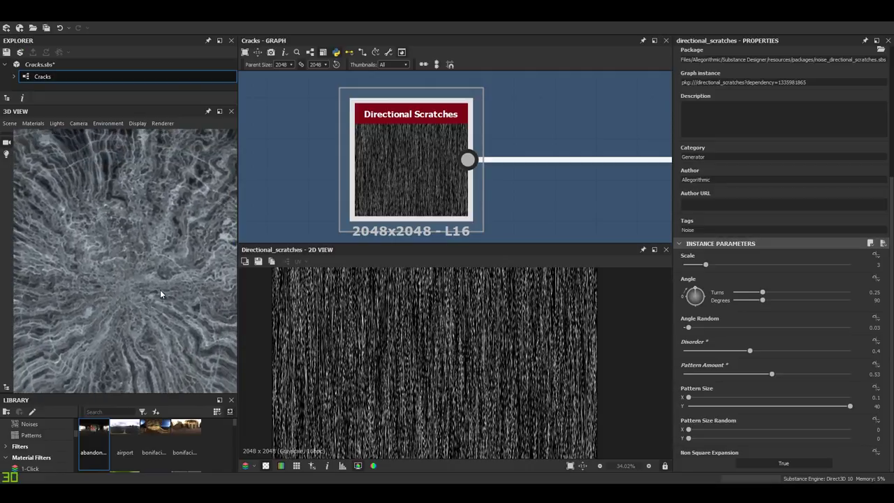
pyautogui.moveTo(772, 375); pyautogui.dragTo(694, 378)
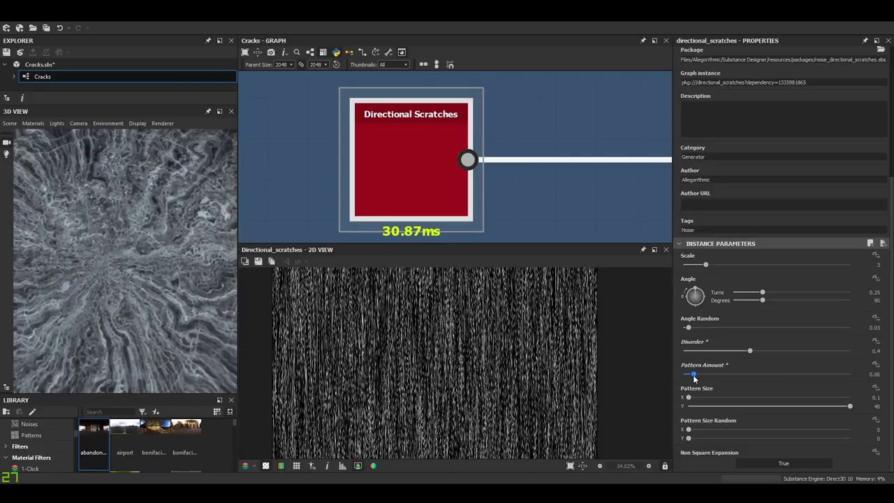
pyautogui.moveTo(186, 271); pyautogui.dragTo(221, 281, button='right')
pyautogui.hotkey('ctrl', 'z')
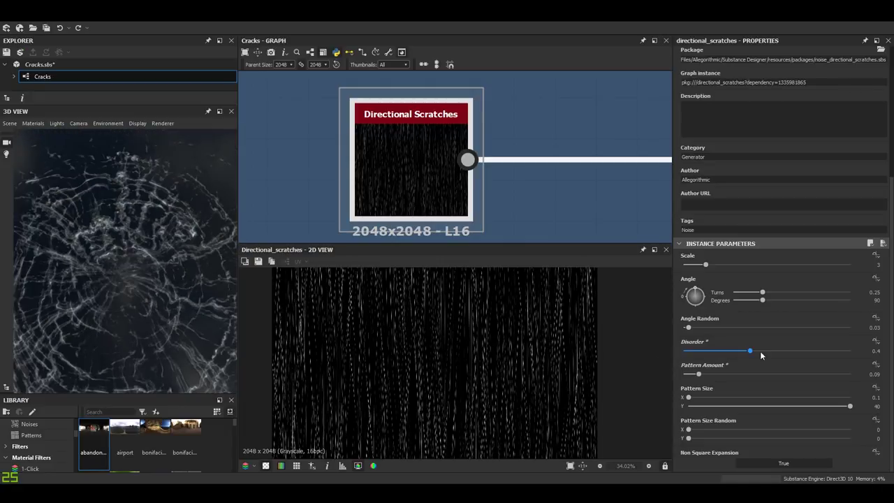
# Try a Pattern Size X of 34.02 on the Directional Scratches node.
pyautogui.moveTo(43, 287); pyautogui.dragTo(114, 316, button='right')
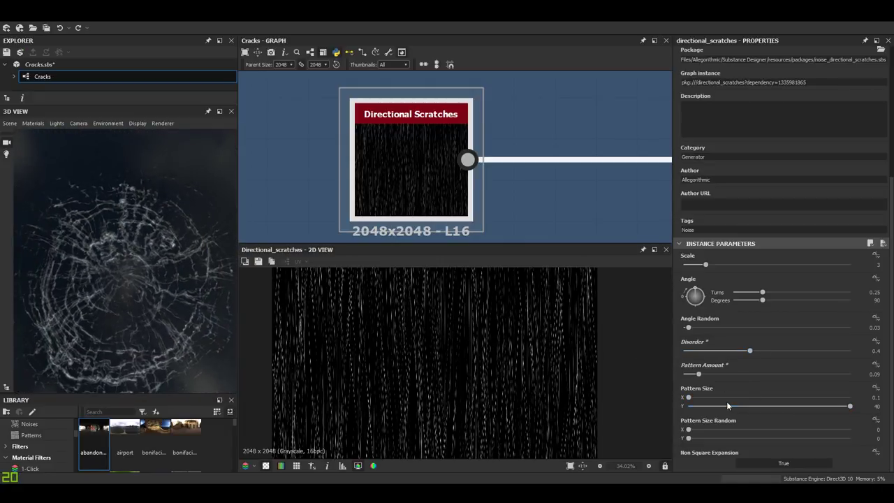
pyautogui.scroll(3, 428, 361)
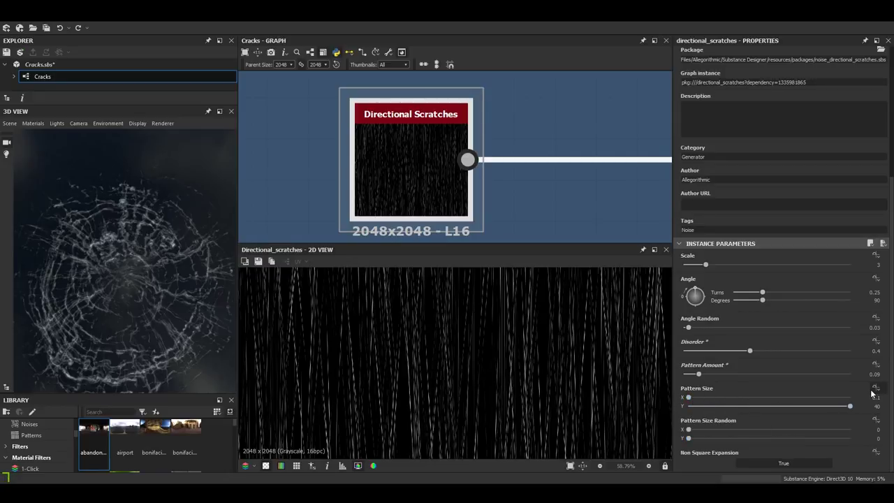
pyautogui.moveTo(717, 398); pyautogui.dragTo(826, 400)
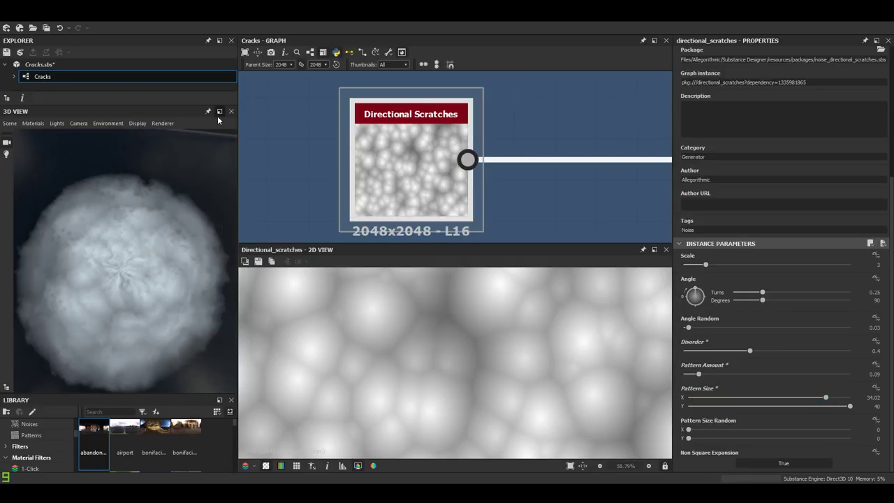
# Examine the effect of the widened scratches in an enlarged 3D view, close up and from a distance, and return to the full layout.
pyautogui.click(219, 113)
pyautogui.scroll(-3, 408, 304)
pyautogui.moveTo(409, 304); pyautogui.dragTo(454, 312)
pyautogui.scroll(4, 410, 315)
pyautogui.scroll(-3, 443, 327)
pyautogui.scroll(3, 440, 333)
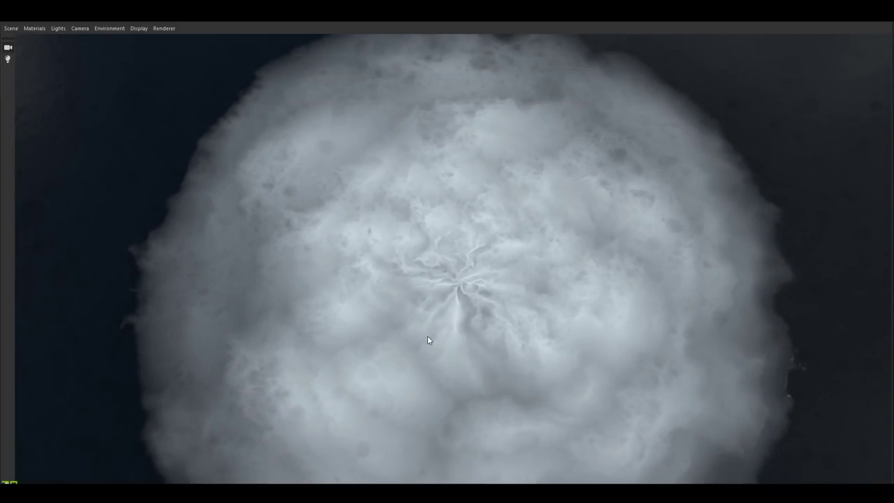
pyautogui.moveTo(428, 340); pyautogui.dragTo(470, 330)
pyautogui.scroll(3, 465, 322)
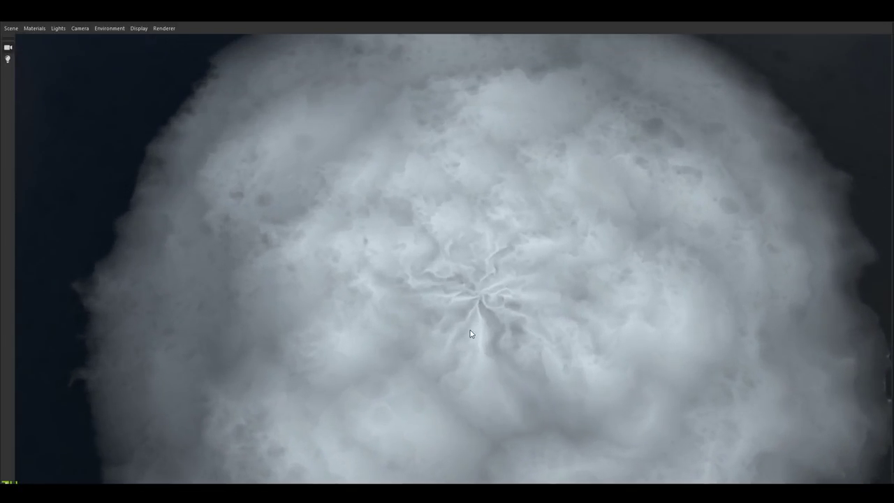
pyautogui.scroll(-5, 470, 333)
pyautogui.scroll(2, 467, 328)
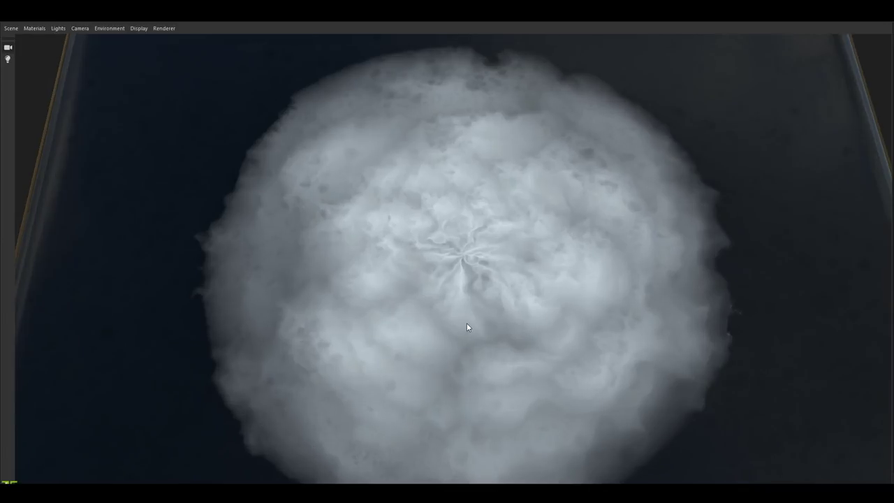
pyautogui.click(864, 22)
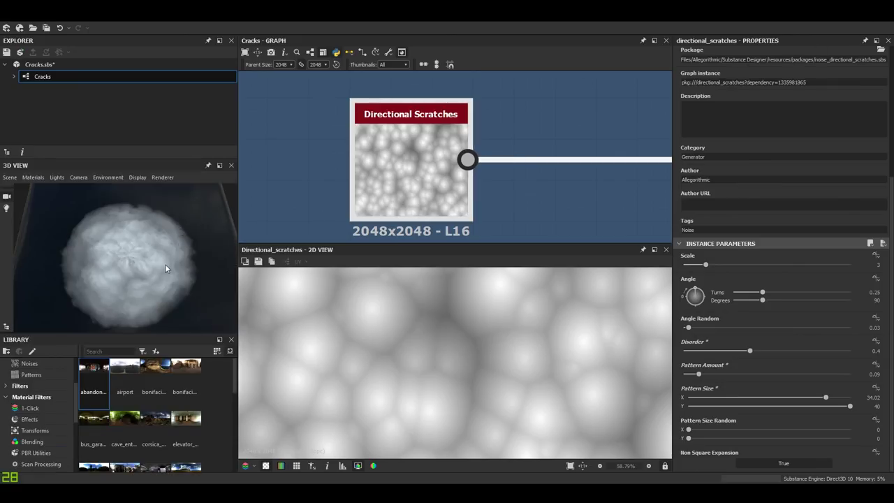
# Make the docked 3D view taller and set the Directional Scratches node's Pattern Size X to 0.1.
pyautogui.moveTo(175, 158); pyautogui.dragTo(175, 100)
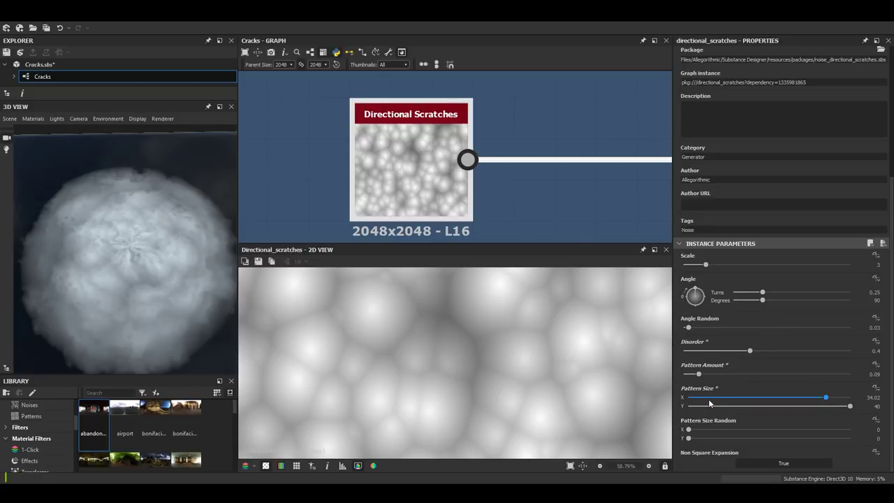
pyautogui.moveTo(708, 402); pyautogui.dragTo(688, 402)
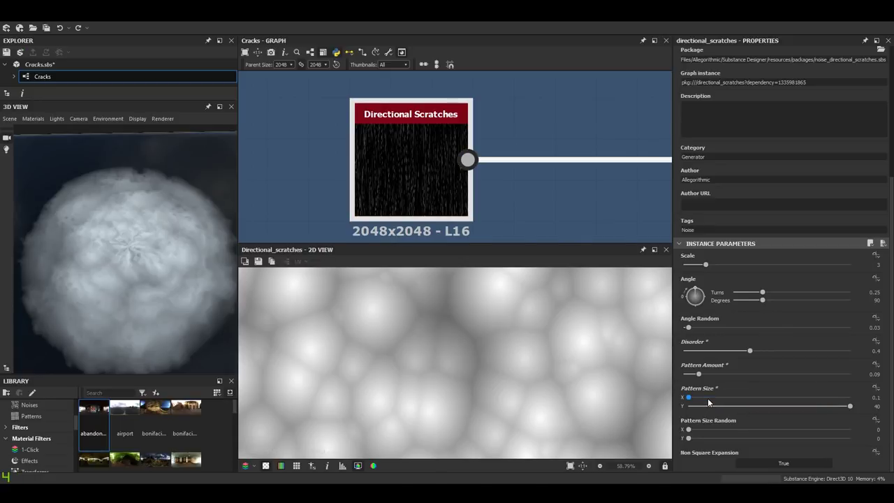
# Preview the Cartesian To Polar node, examine its radial scratch pattern, and relate it to the Directional Scratches node feeding it.
pyautogui.scroll(-5, 515, 144)
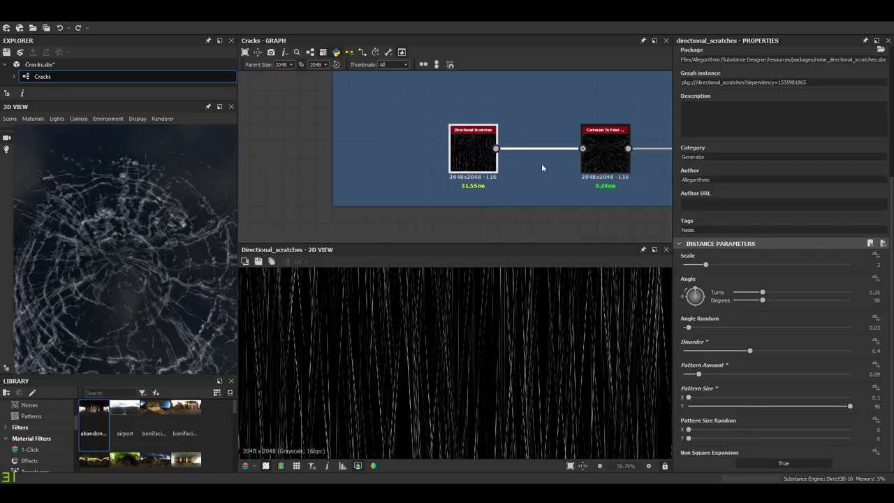
pyautogui.moveTo(541, 164); pyautogui.dragTo(349, 159, button='middle')
pyautogui.scroll(3, 349, 159)
pyautogui.doubleClick(456, 136)
pyautogui.scroll(-5, 506, 359)
pyautogui.moveTo(473, 174); pyautogui.dragTo(538, 174, button='middle')
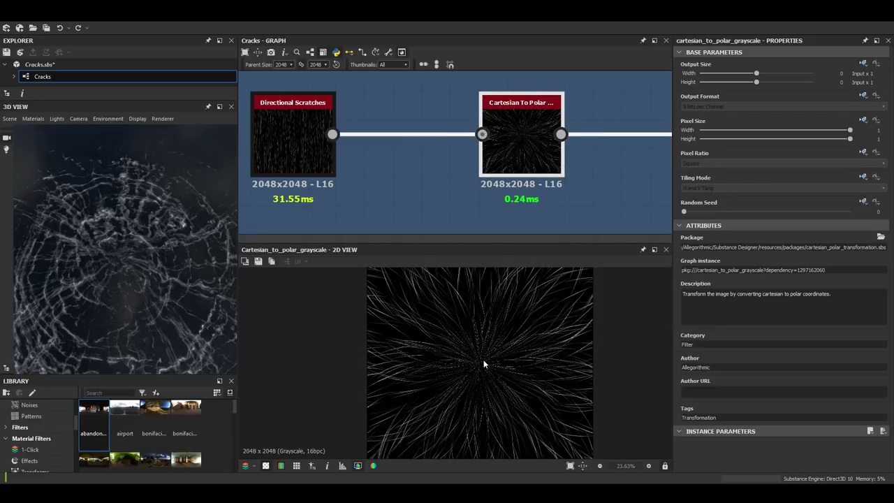
pyautogui.scroll(2, 486, 363)
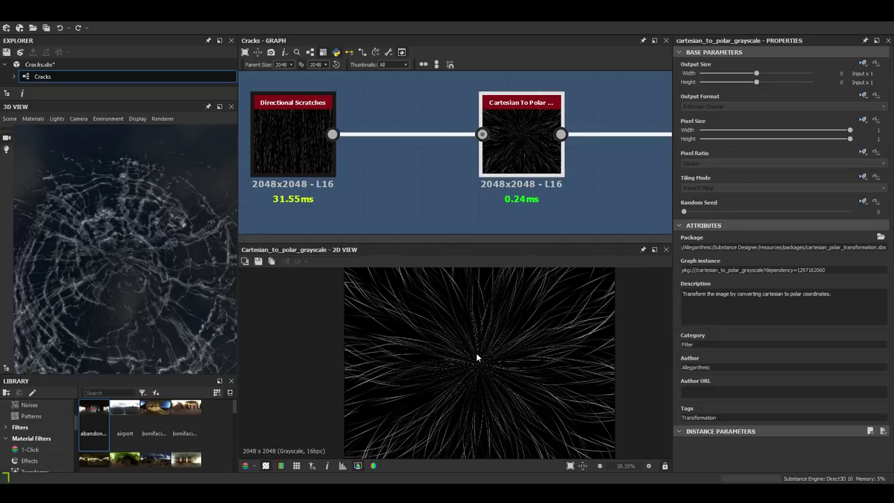
pyautogui.scroll(2, 476, 356)
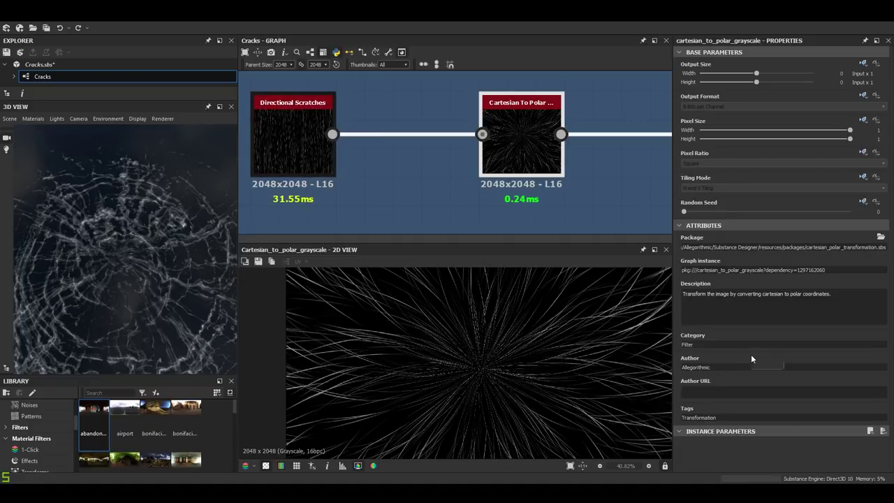
pyautogui.press('f')
pyautogui.moveTo(541, 168); pyautogui.dragTo(529, 170, button='middle')
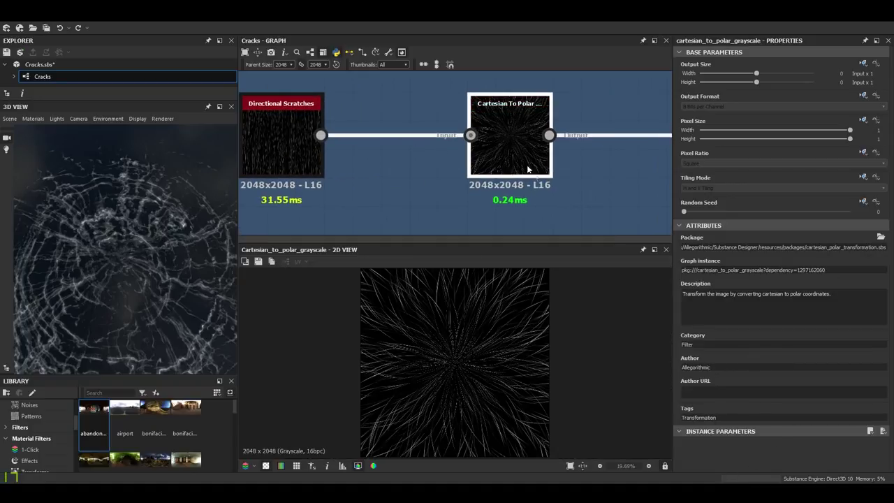
pyautogui.scroll(2, 493, 364)
pyautogui.moveTo(415, 361); pyautogui.dragTo(458, 354, button='middle')
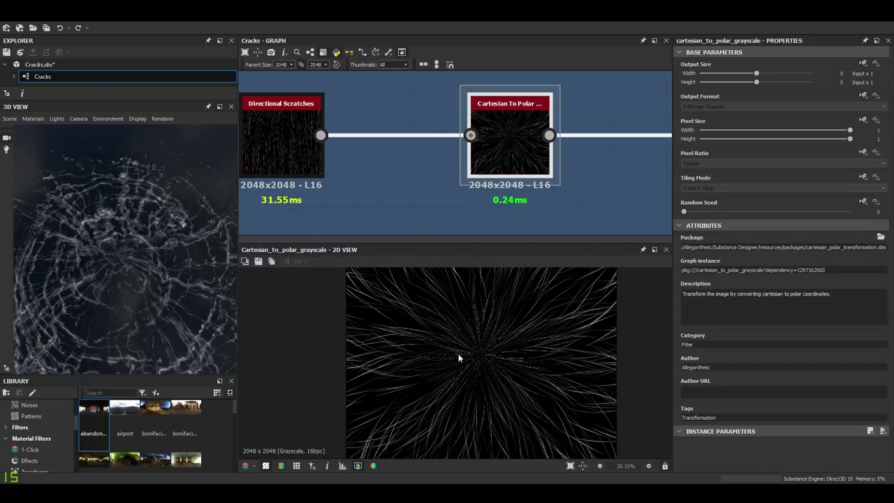
pyautogui.scroll(-1, 510, 373)
pyautogui.moveTo(327, 136); pyautogui.dragTo(324, 159, button='middle')
pyautogui.scroll(-2, 324, 158)
pyautogui.click(301, 159)
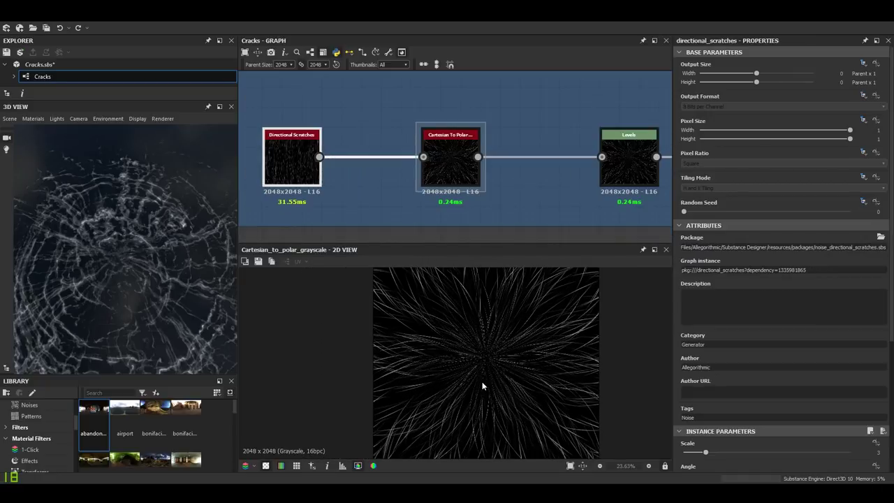
# Preview the Levels node after Cartesian To Polar and examine its radial lines and luminance histogram.
pyautogui.scroll(-1, 498, 166)
pyautogui.moveTo(481, 167); pyautogui.dragTo(303, 158, button='middle')
pyautogui.click(420, 163)
pyautogui.doubleClick(421, 164)
pyautogui.scroll(4, 491, 370)
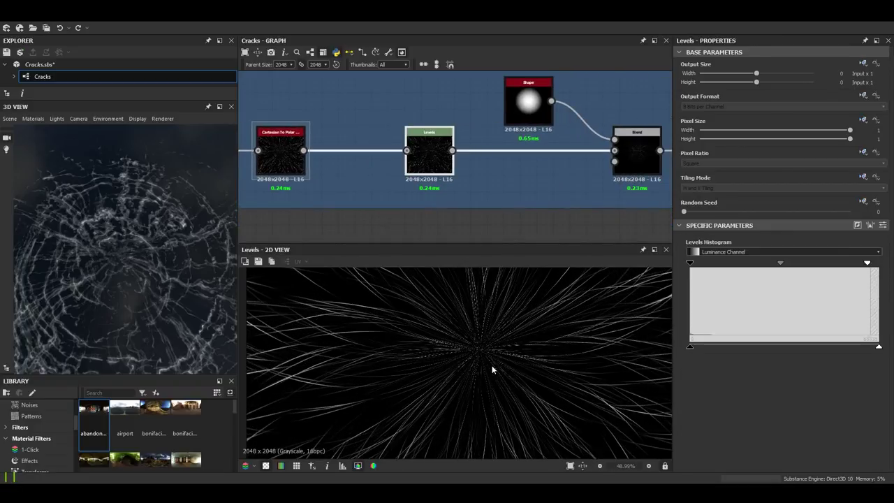
pyautogui.scroll(-1, 492, 370)
pyautogui.scroll(-2, 109, 274)
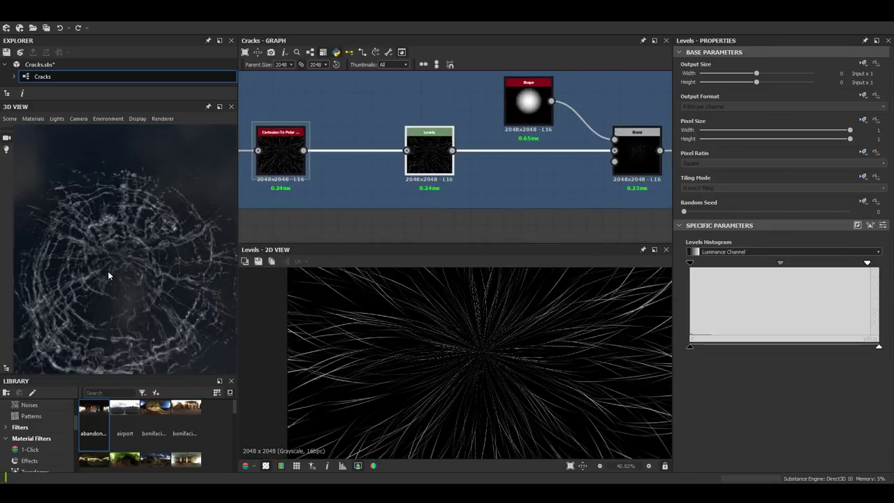
# Examine the cracks in the 3D view and the Levels node's place in the lower branch of the graph.
pyautogui.moveTo(108, 272); pyautogui.dragTo(154, 299)
pyautogui.scroll(1, 153, 293)
pyautogui.scroll(-5, 384, 162)
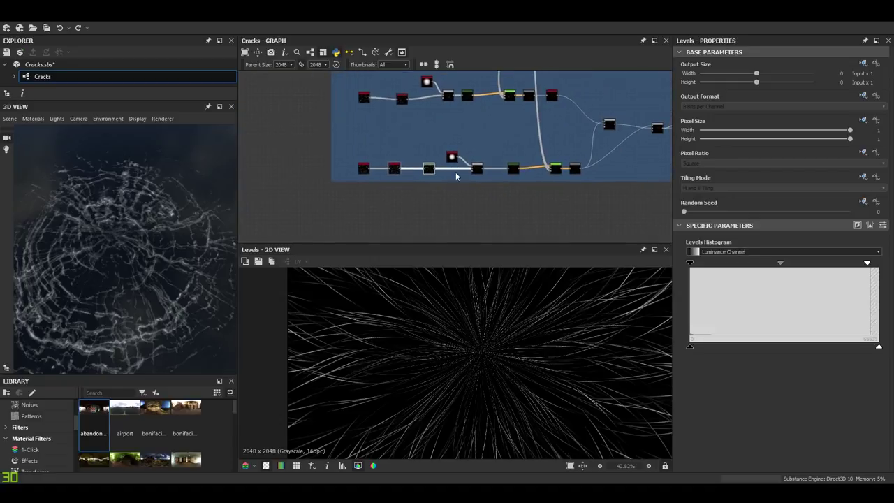
pyautogui.scroll(5, 451, 154)
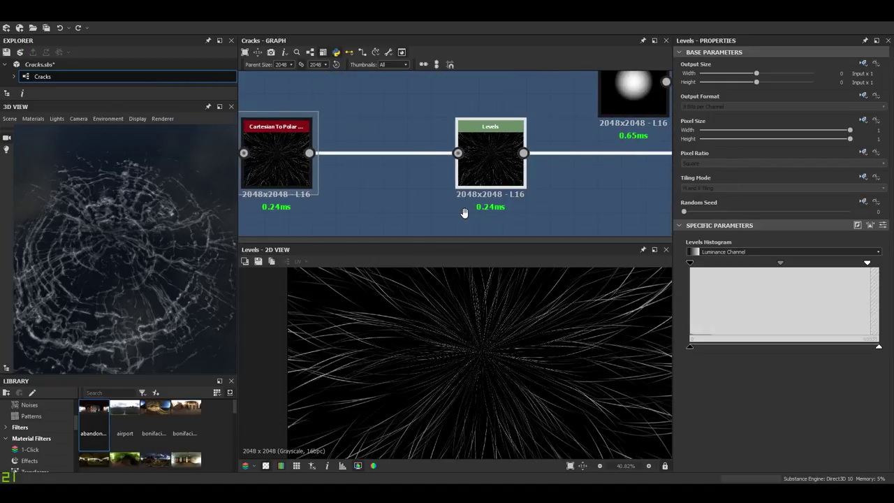
pyautogui.scroll(1, 486, 363)
pyautogui.moveTo(292, 196); pyautogui.dragTo(374, 198, button='middle')
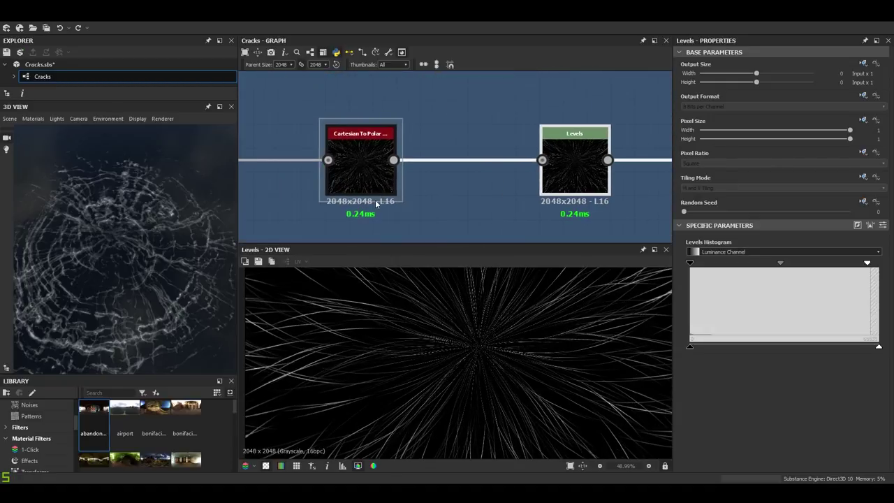
pyautogui.scroll(3, 371, 190)
pyautogui.scroll(-3, 477, 162)
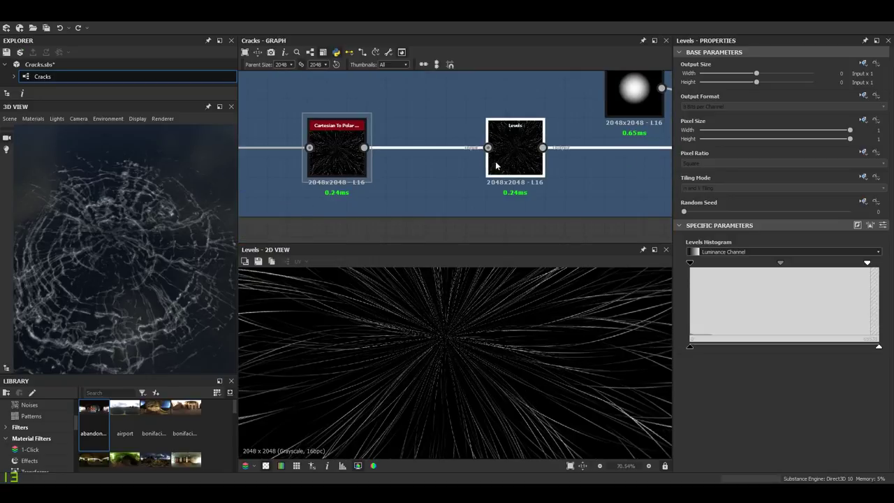
# Try small darker and brighter midtone shifts in the Levels histogram, checking the cracks in 3D, and settle on slightly brighter midtones.
pyautogui.moveTo(780, 265)
pyautogui.mouseDown()
pyautogui.moveTo(753, 268)
pyautogui.moveTo(784, 269)
pyautogui.mouseUp()
pyautogui.moveTo(140, 278)
pyautogui.mouseDown()
pyautogui.moveTo(158, 284)
pyautogui.moveTo(147, 282)
pyautogui.mouseUp()
pyautogui.moveTo(783, 262); pyautogui.dragTo(777, 266)
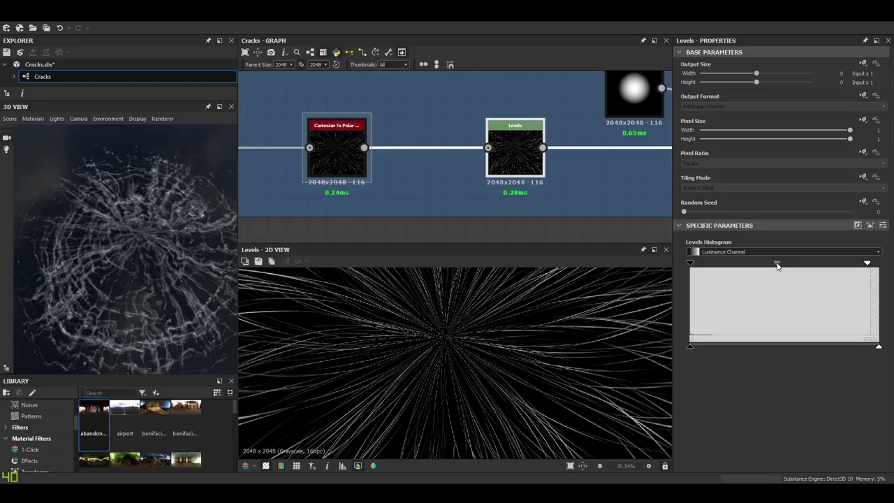
pyautogui.moveTo(777, 263); pyautogui.dragTo(780, 264)
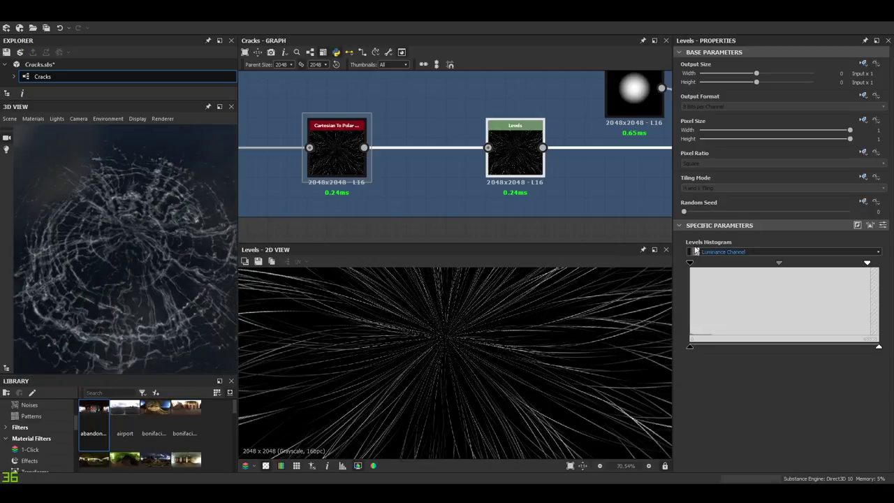
# Preview the Blend node that combines the Levels and Shape outputs and examine its radial pattern and blending settings.
pyautogui.scroll(-3, 515, 162)
pyautogui.moveTo(514, 160); pyautogui.dragTo(358, 160, button='middle')
pyautogui.scroll(3, 496, 164)
pyautogui.moveTo(317, 201); pyautogui.dragTo(375, 185, button='middle')
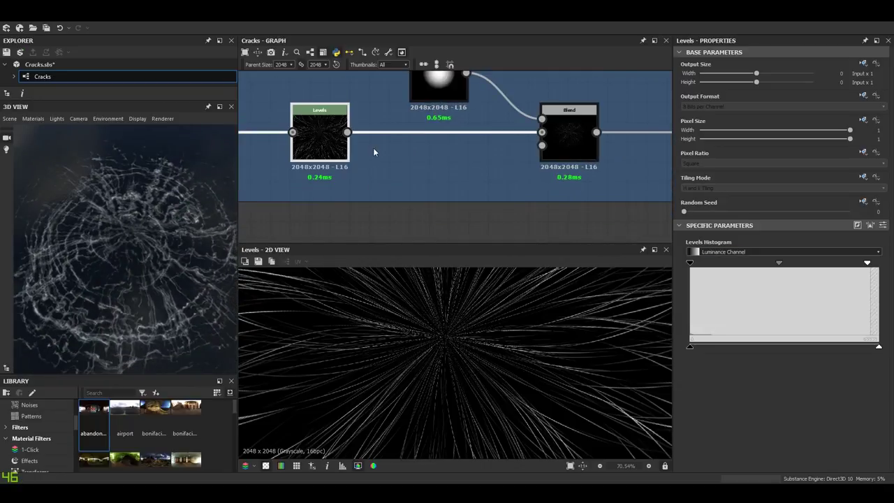
pyautogui.scroll(-5, 503, 354)
pyautogui.scroll(4, 460, 309)
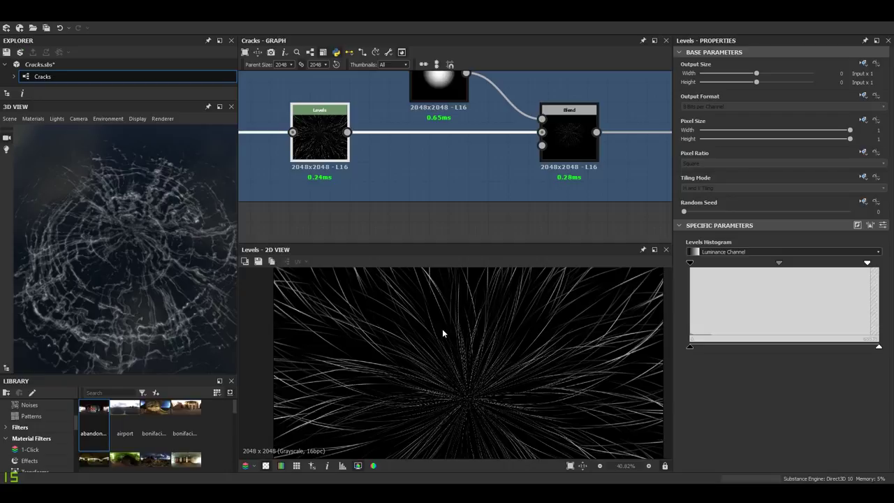
pyautogui.scroll(-3, 467, 366)
pyautogui.moveTo(567, 138); pyautogui.dragTo(576, 173, button='middle')
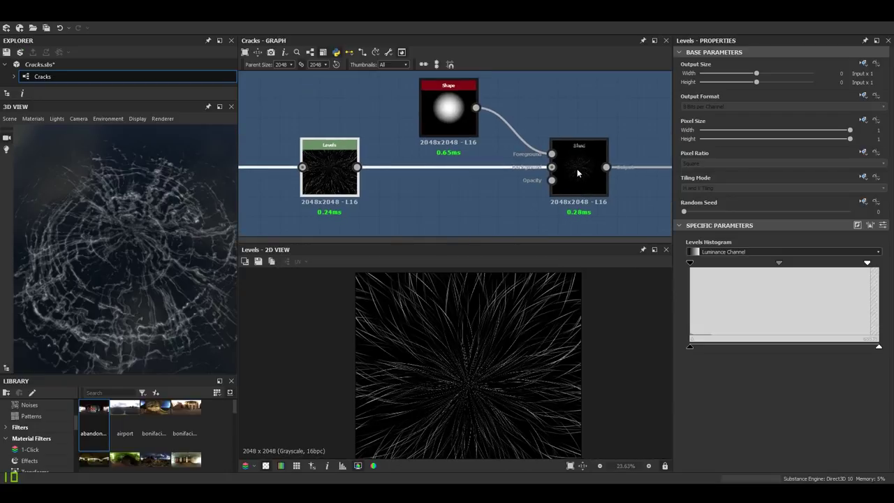
pyautogui.doubleClick(577, 173)
pyautogui.scroll(5, 463, 394)
pyautogui.scroll(-3, 528, 381)
pyautogui.moveTo(515, 371); pyautogui.dragTo(505, 357, button='middle')
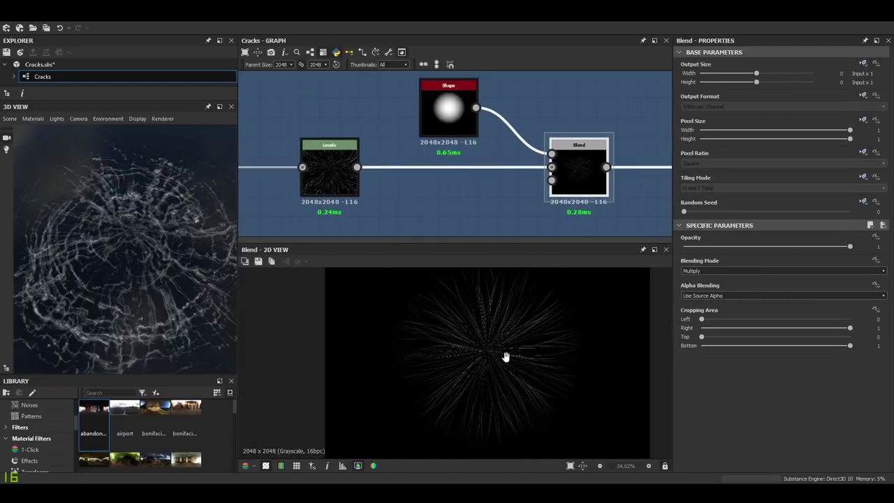
pyautogui.scroll(3, 487, 354)
# Preview the Shape node feeding the Blend foreground and examine its pattern, scale and other instance parameters.
pyautogui.doubleClick(449, 108)
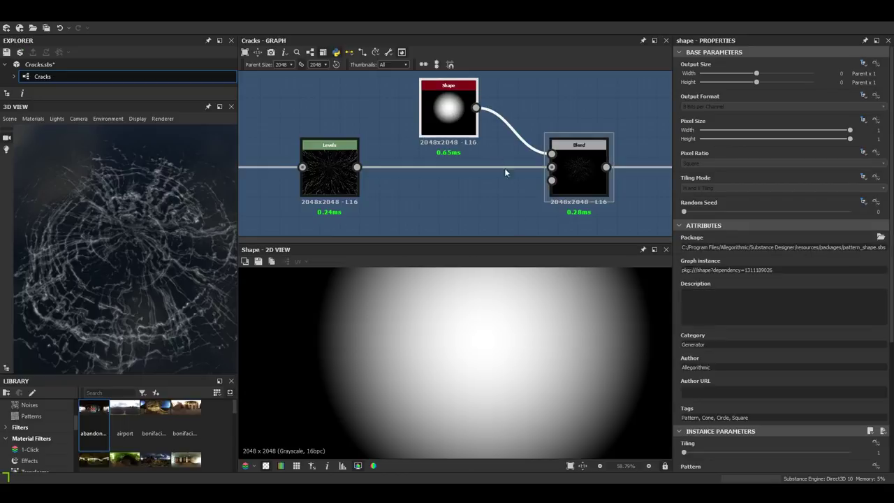
pyautogui.scroll(-2, 745, 390)
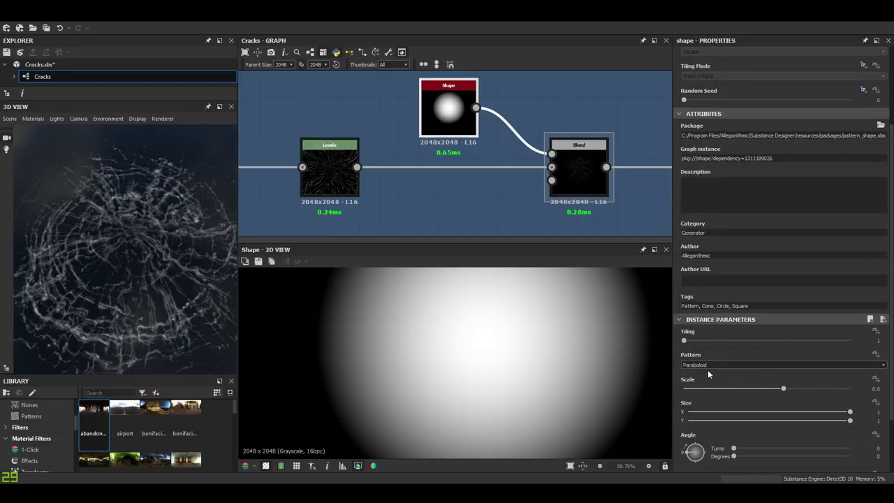
pyautogui.moveTo(449, 110); pyautogui.dragTo(420, 127, button='middle')
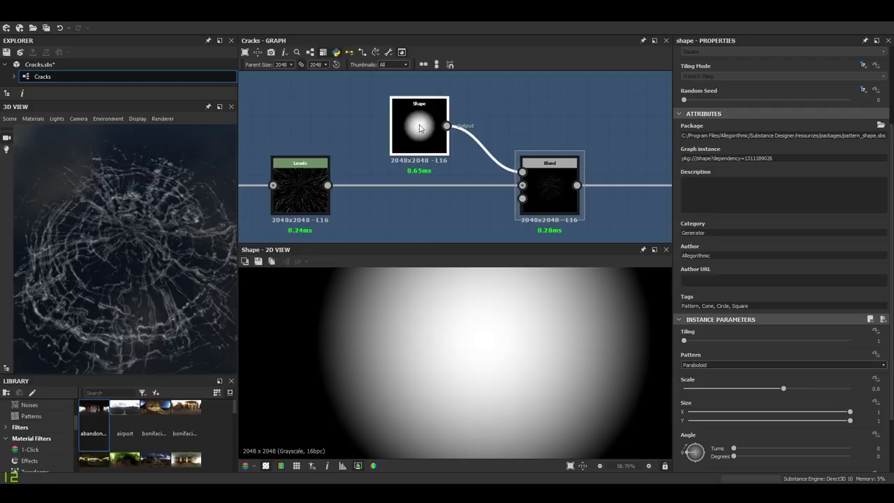
pyautogui.scroll(-2, 757, 364)
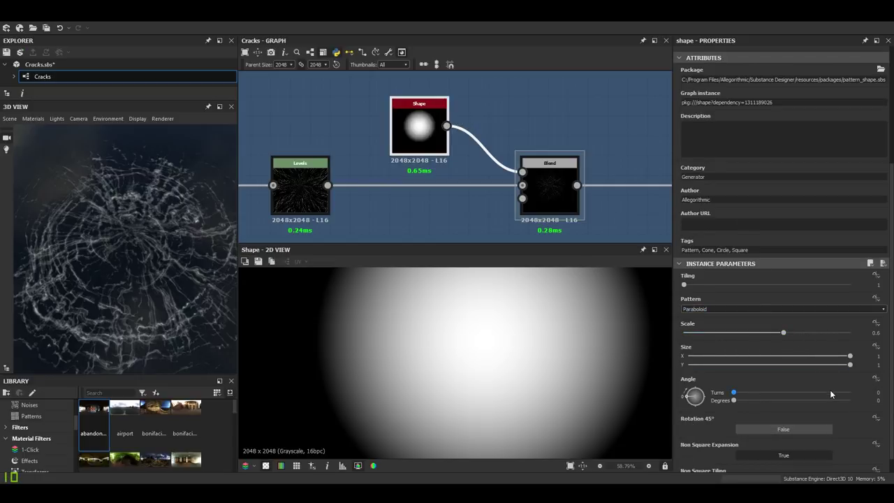
pyautogui.scroll(-3, 572, 355)
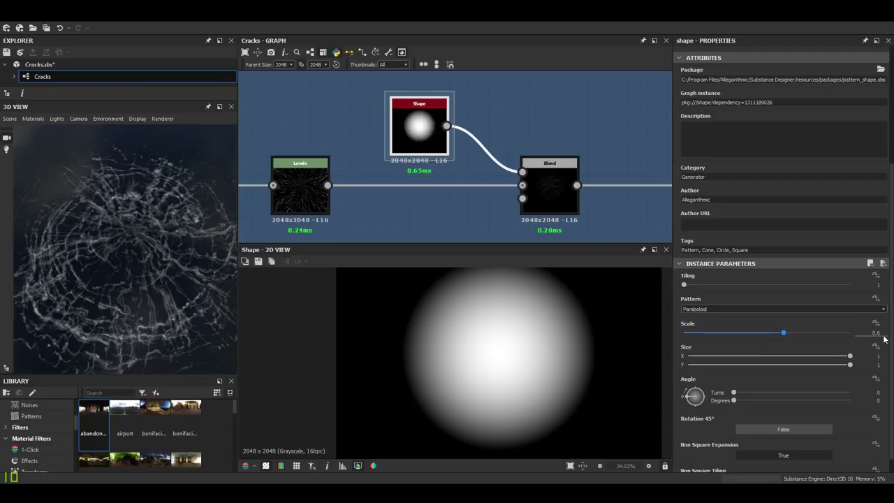
# Preview the Blend node again and examine how the Shape mask confines the radial lines from Levels.
pyautogui.click(549, 186)
pyautogui.moveTo(549, 187); pyautogui.dragTo(437, 179, button='middle')
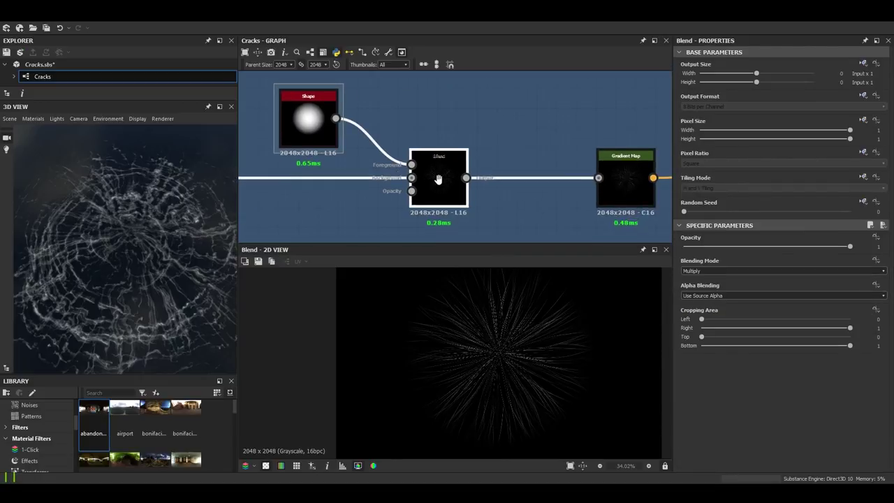
pyautogui.scroll(2, 512, 342)
pyautogui.scroll(-1, 512, 340)
pyautogui.moveTo(265, 164); pyautogui.dragTo(378, 188, button='middle')
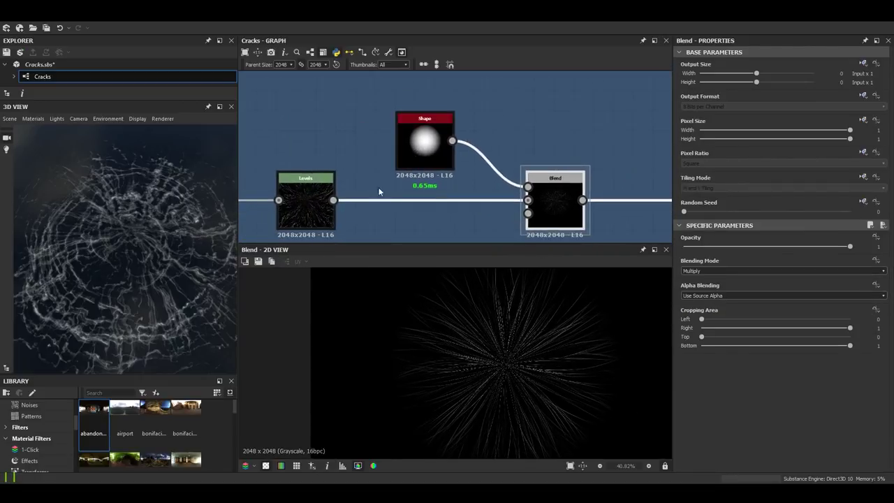
# Compare the full radial lines from Levels with the result of the Blend node that multiplies them with Shape.
pyautogui.click(306, 223)
pyautogui.scroll(1, 554, 356)
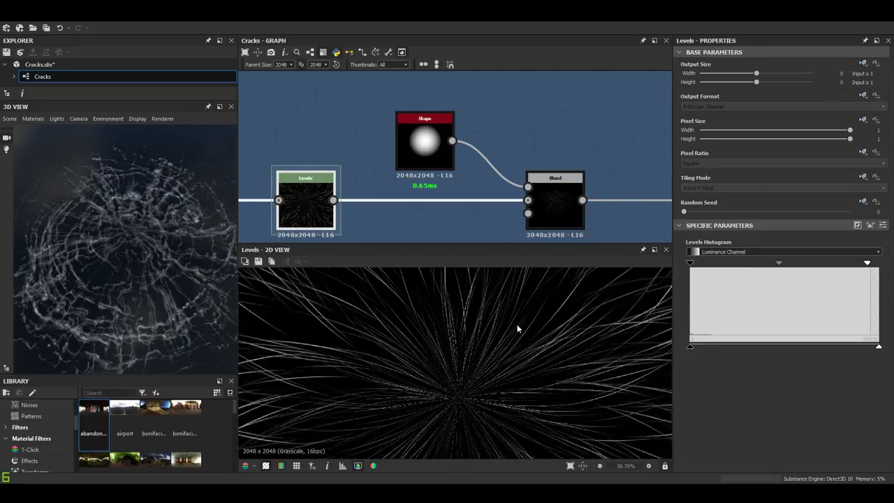
pyautogui.click(428, 146)
pyautogui.click(546, 202)
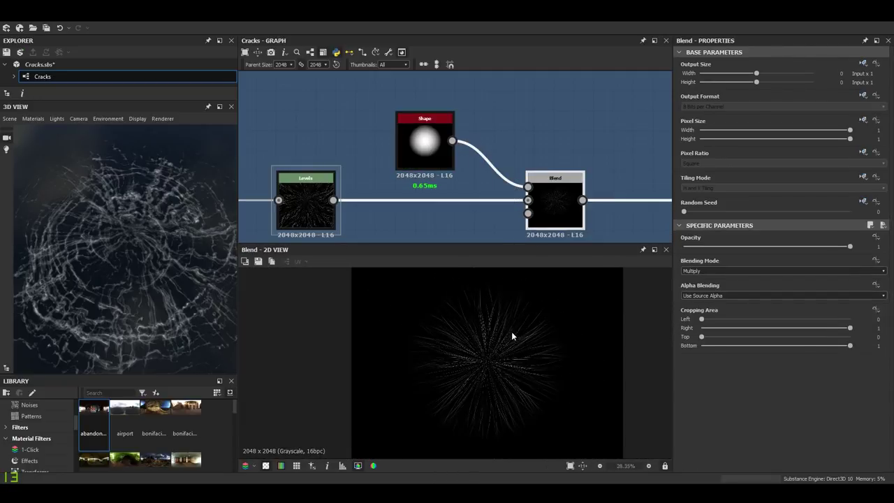
# Preview the Shape gradient and the Blend output, examining the fade at the lines' outer edge and the blending mode.
pyautogui.click(425, 145)
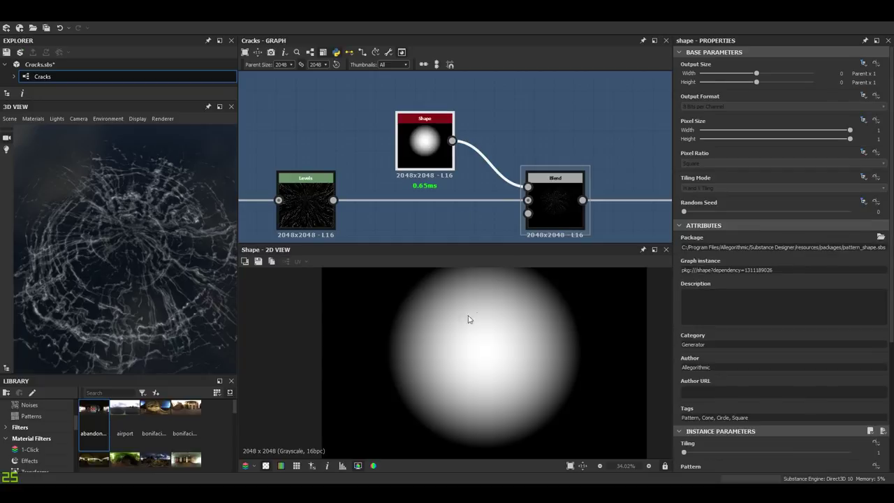
pyautogui.scroll(2, 468, 319)
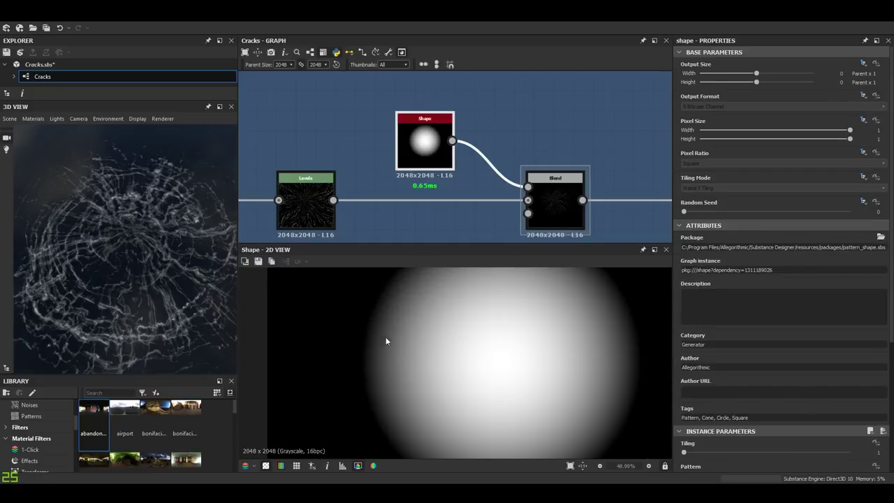
pyautogui.click(546, 183)
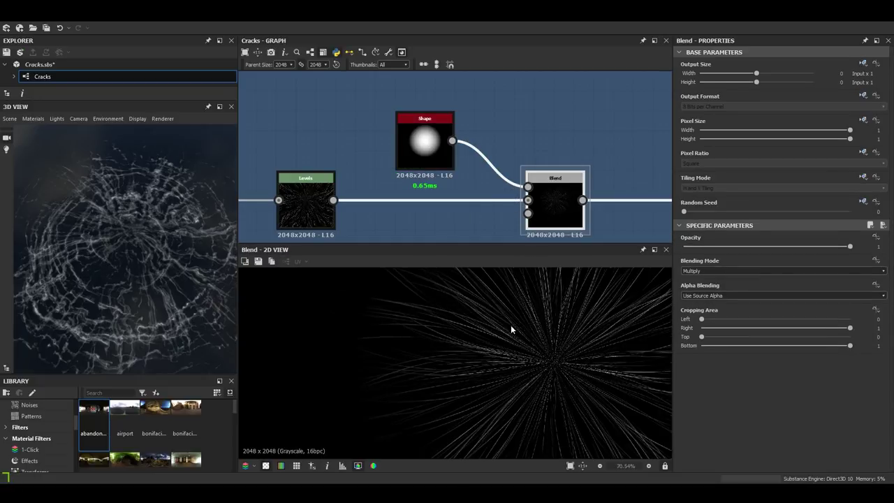
pyautogui.scroll(2, 415, 337)
pyautogui.scroll(-3, 528, 348)
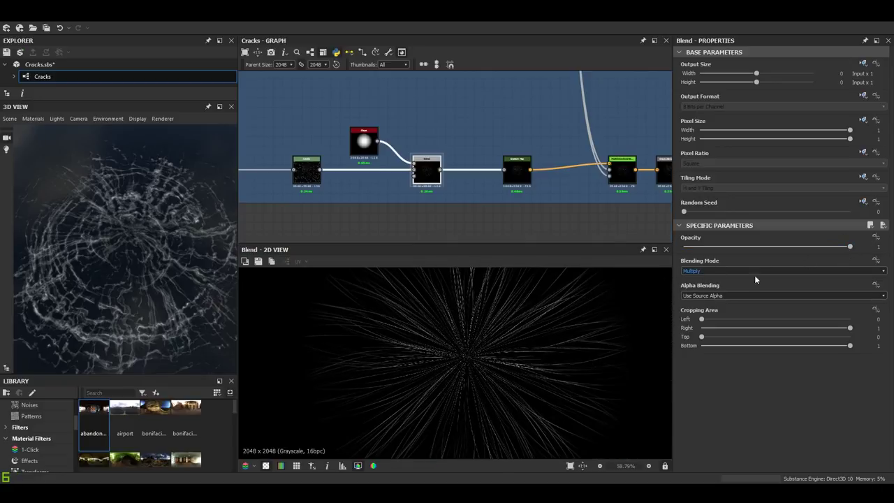
# Preview the Multi Directional Warp node after the Gradient Map and examine its distorted lines, strength value and global angle.
pyautogui.scroll(2, 520, 186)
pyautogui.moveTo(521, 186); pyautogui.dragTo(384, 178, button='middle')
pyautogui.scroll(2, 454, 401)
pyautogui.moveTo(519, 329); pyautogui.dragTo(478, 371, button='middle')
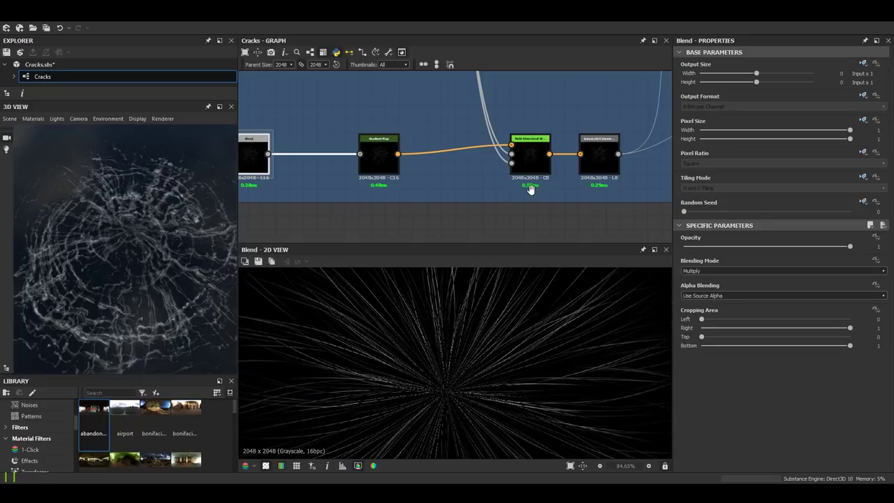
pyautogui.doubleClick(500, 183)
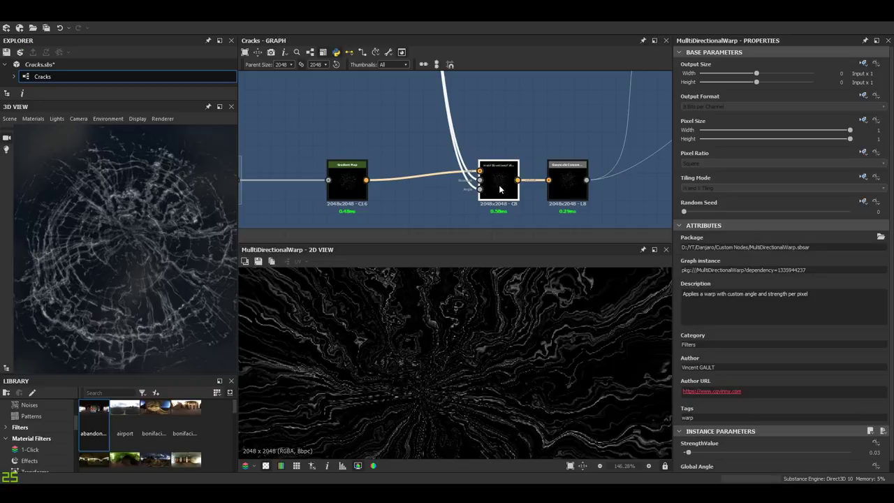
pyautogui.scroll(-1, 683, 83)
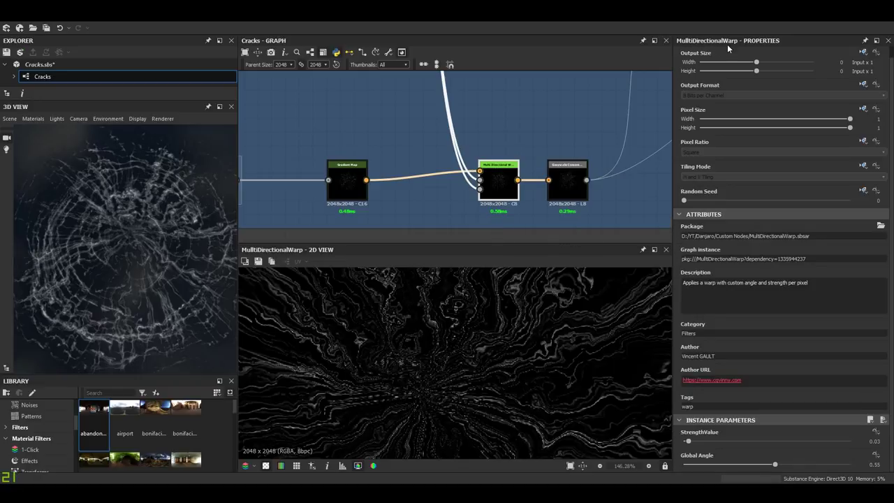
pyautogui.scroll(4, 559, 384)
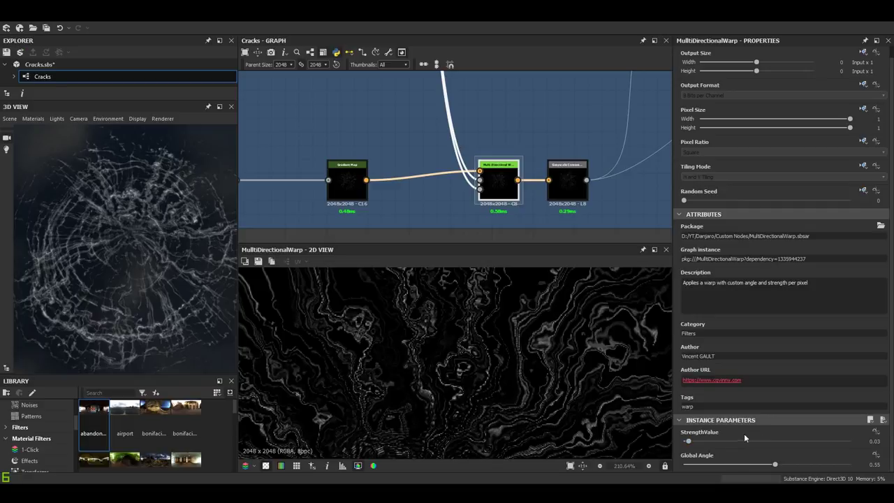
pyautogui.scroll(2, 472, 169)
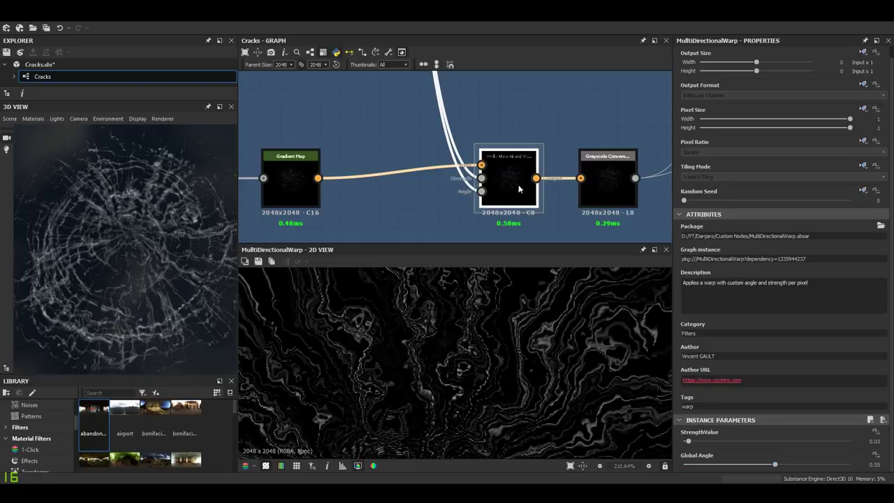
# Preview the Multi Directional Warp's Strength input and trace its connection back to the Clouds 2 node in the Background frame.
pyautogui.click(481, 179)
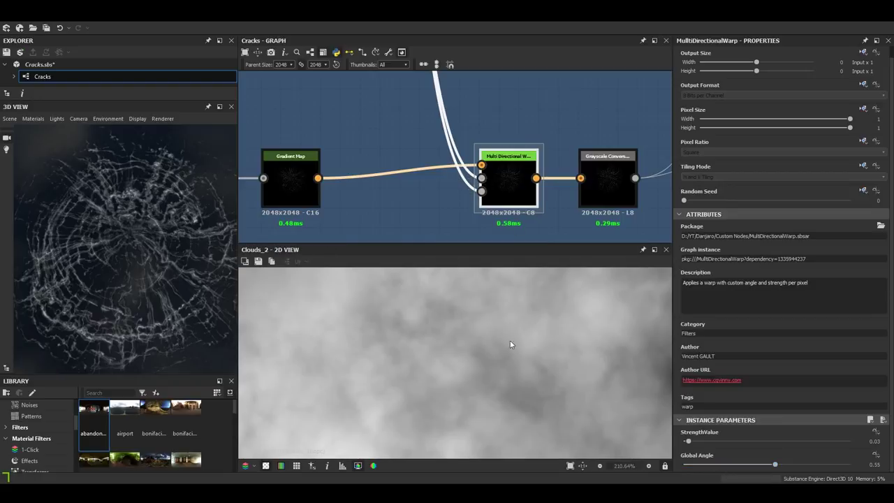
pyautogui.moveTo(496, 88); pyautogui.dragTo(531, 280, button='middle')
pyautogui.scroll(1, 531, 280)
pyautogui.scroll(-5, 507, 195)
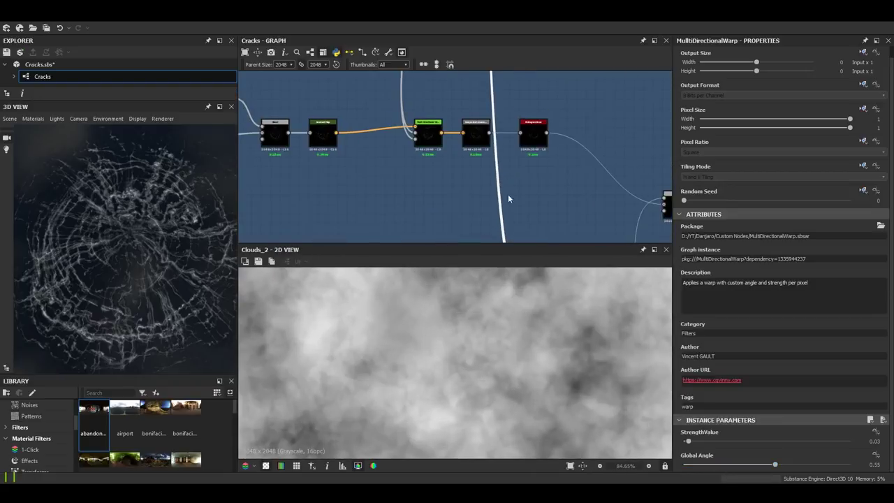
pyautogui.moveTo(507, 126); pyautogui.dragTo(504, 261, button='middle')
pyautogui.moveTo(495, 81); pyautogui.dragTo(484, 156, button='middle')
pyautogui.scroll(10, 485, 159)
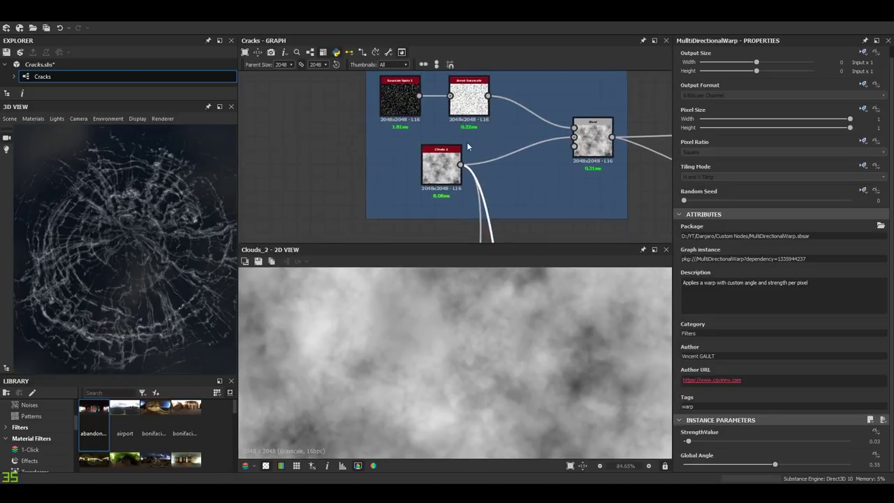
pyautogui.scroll(-12, 460, 178)
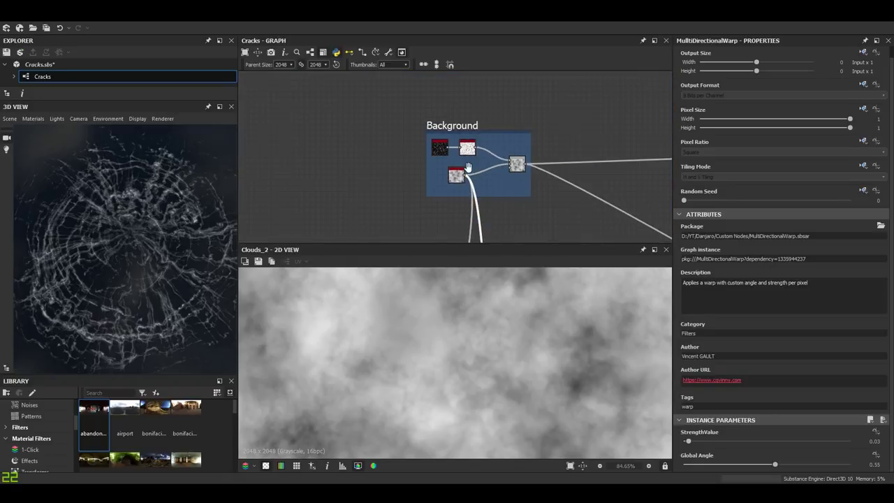
# Move the Grayscale Conversion node farther away from the Multi Directional Warp node to widen the gap between them.
pyautogui.moveTo(480, 217); pyautogui.dragTo(461, 91, button='middle')
pyautogui.scroll(5, 489, 162)
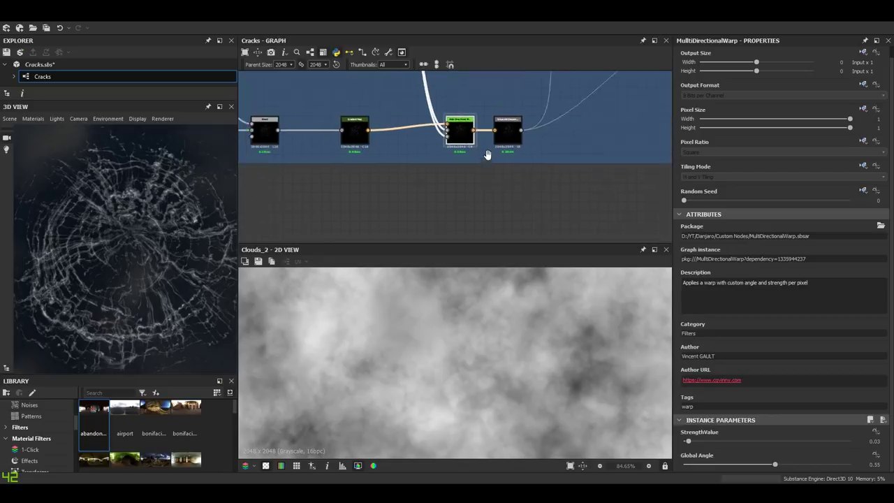
pyautogui.moveTo(524, 168); pyautogui.dragTo(544, 189, button='middle')
pyautogui.moveTo(545, 190); pyautogui.dragTo(583, 193)
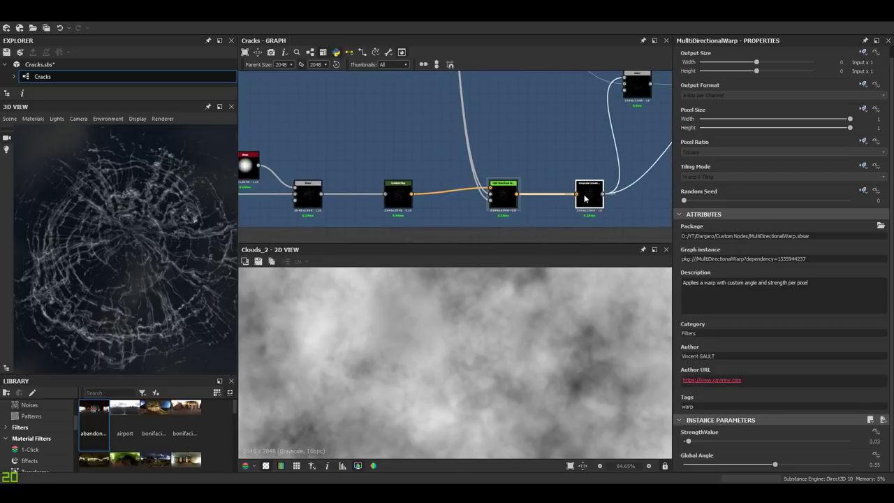
# Select the Multi Directional Warp node, review its attributes and instance parameters, and preview its warped lines up close.
pyautogui.click(495, 199)
pyautogui.scroll(2, 523, 231)
pyautogui.scroll(1, 523, 236)
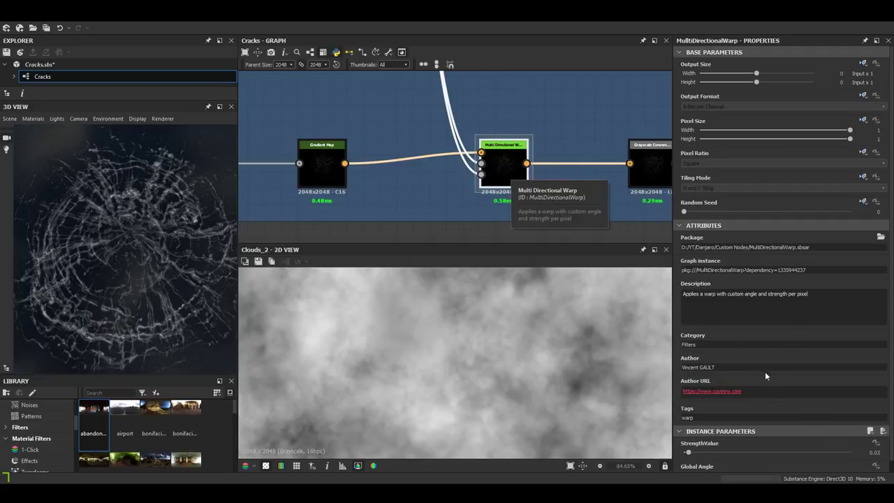
pyautogui.scroll(-1, 768, 386)
pyautogui.scroll(-1, 403, 183)
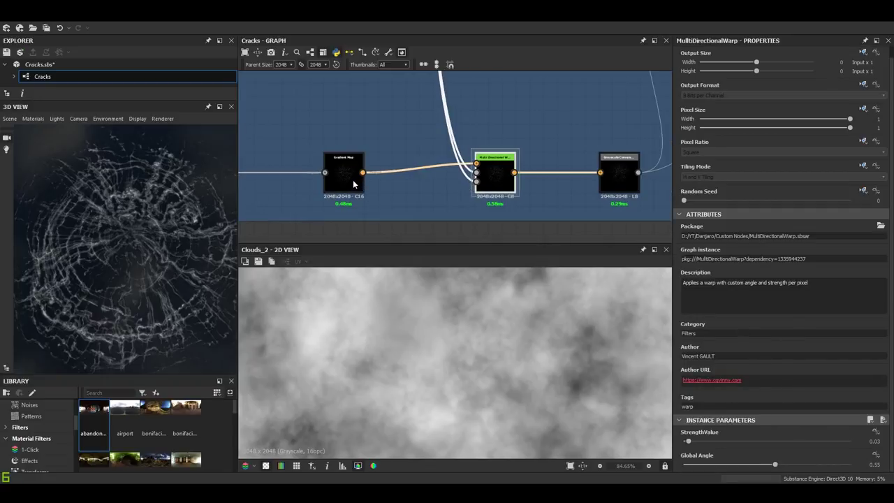
pyautogui.doubleClick(484, 180)
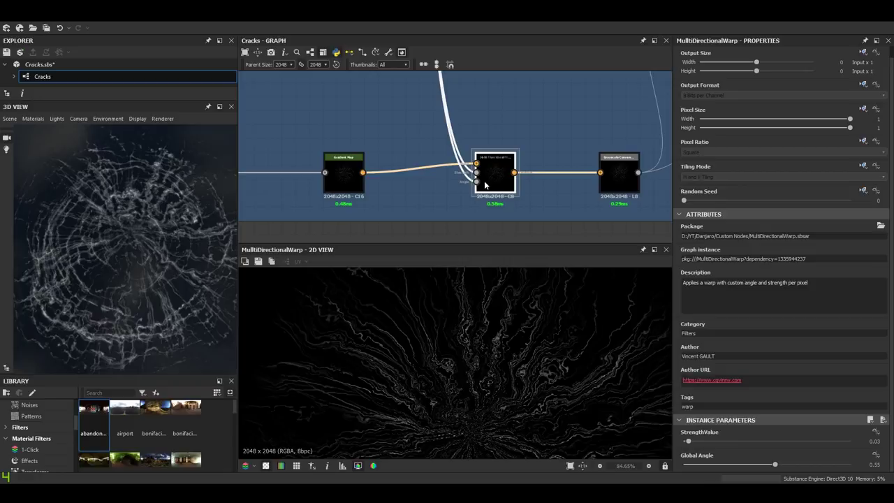
pyautogui.scroll(3, 469, 349)
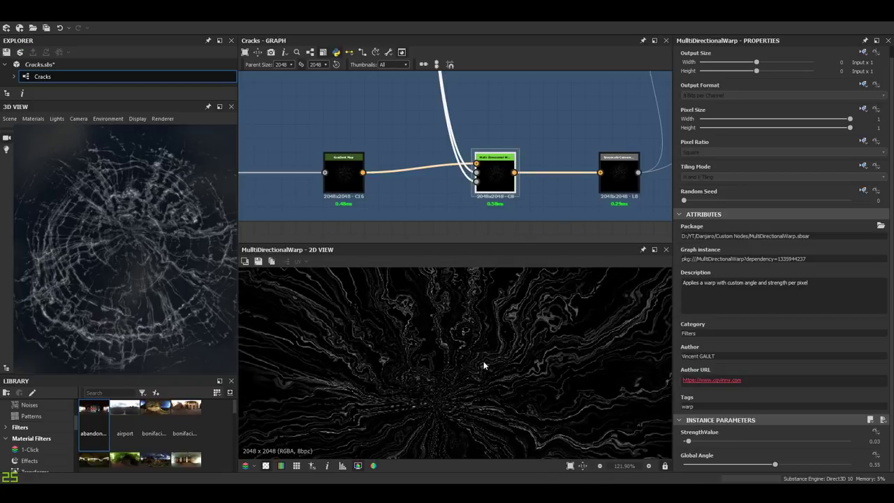
# Compare the previews of the Gradient Map, the Blend before it and the Multi Directional Warp after it.
pyautogui.moveTo(373, 176); pyautogui.dragTo(446, 192, button='middle')
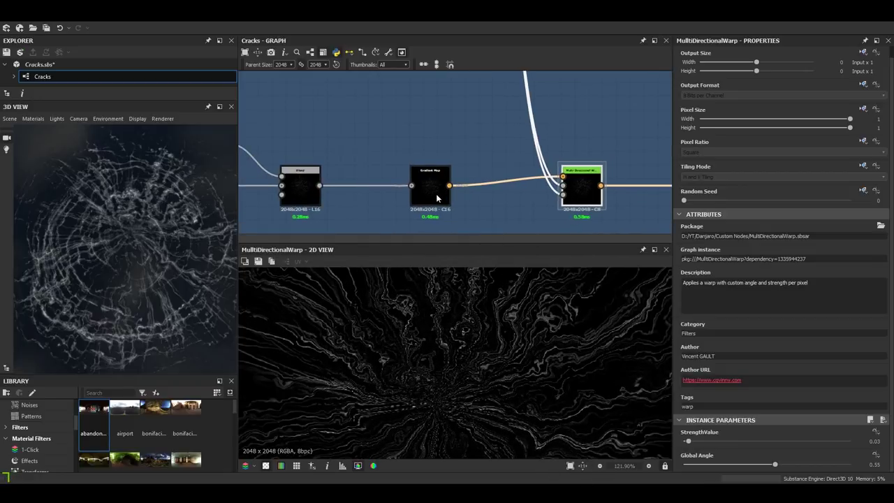
pyautogui.doubleClick(437, 198)
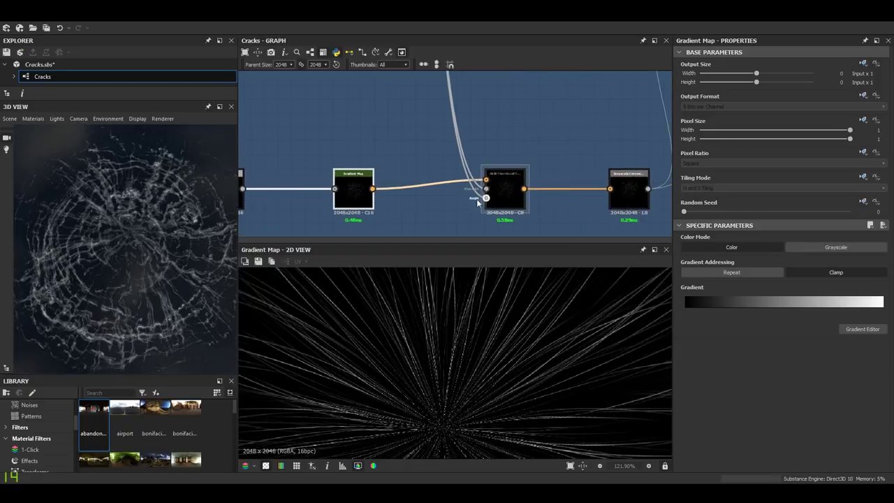
pyautogui.click(298, 180)
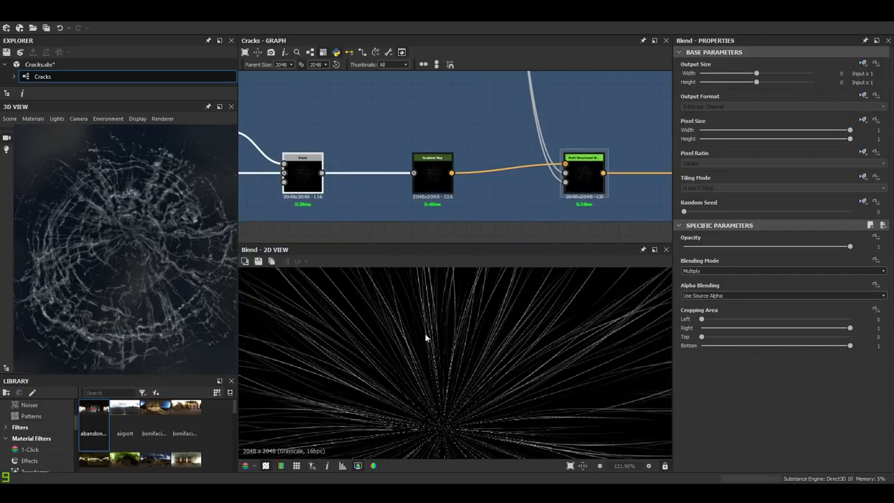
pyautogui.moveTo(533, 174); pyautogui.dragTo(476, 183, button='middle')
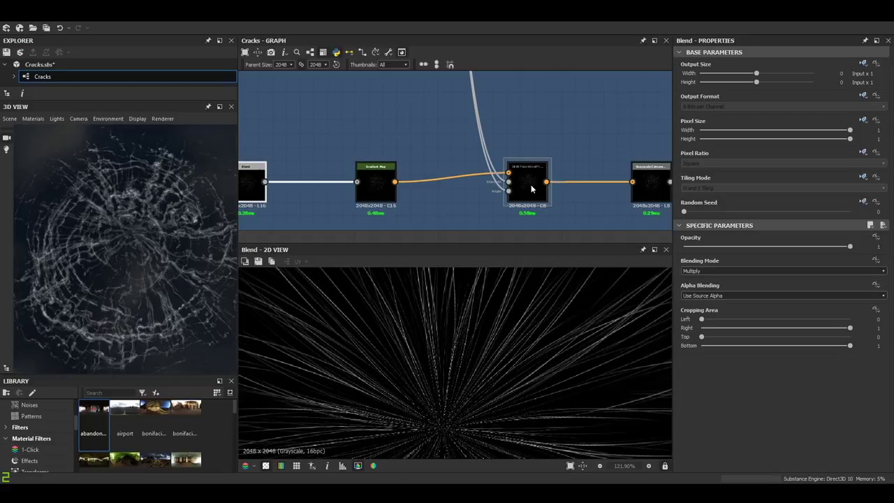
pyautogui.click(369, 194)
pyautogui.click(525, 192)
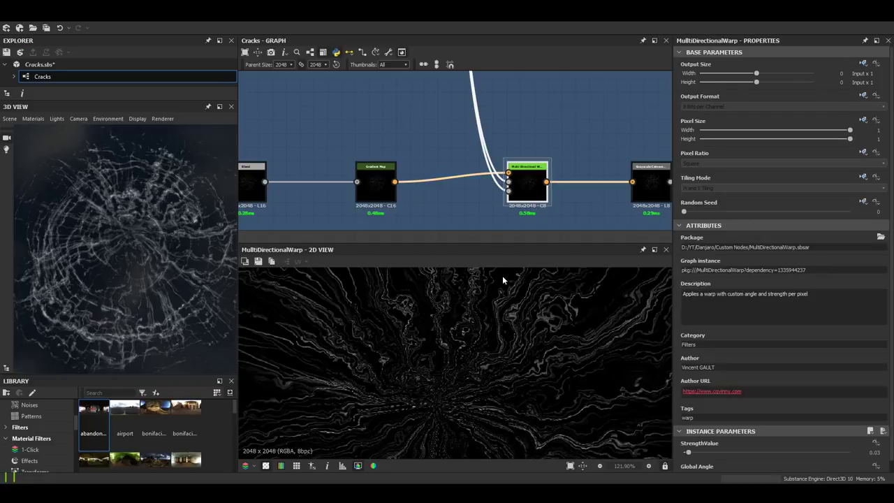
# Examine the Multi Directional Warp node's Strength and Angle inputs and its connections to the Gradient Map and Grayscale Conversion nodes.
pyautogui.moveTo(524, 216); pyautogui.dragTo(504, 203, button='middle')
pyautogui.scroll(3, 518, 161)
pyautogui.scroll(-2, 520, 148)
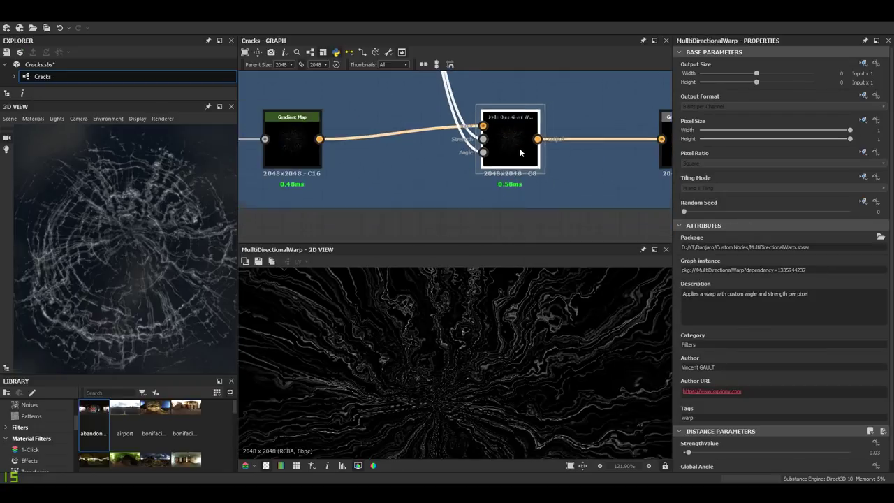
pyautogui.scroll(-3, 489, 161)
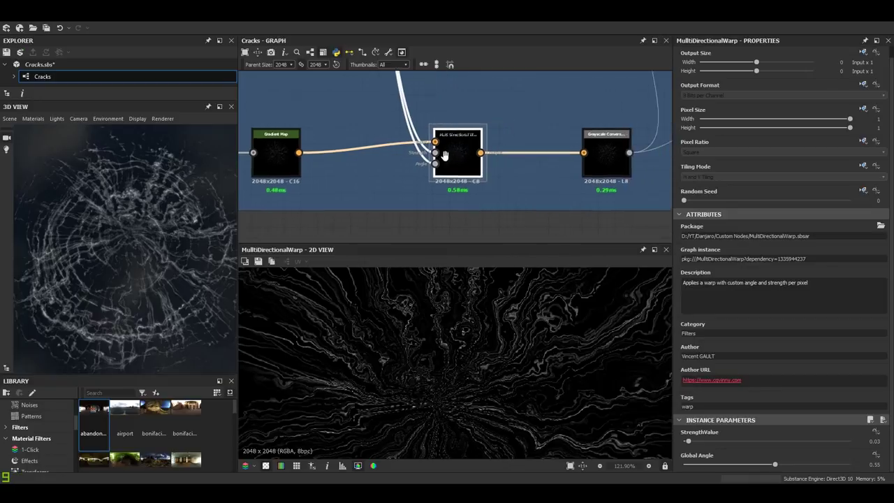
pyautogui.moveTo(469, 163); pyautogui.dragTo(557, 162, button='middle')
pyautogui.scroll(1, 469, 176)
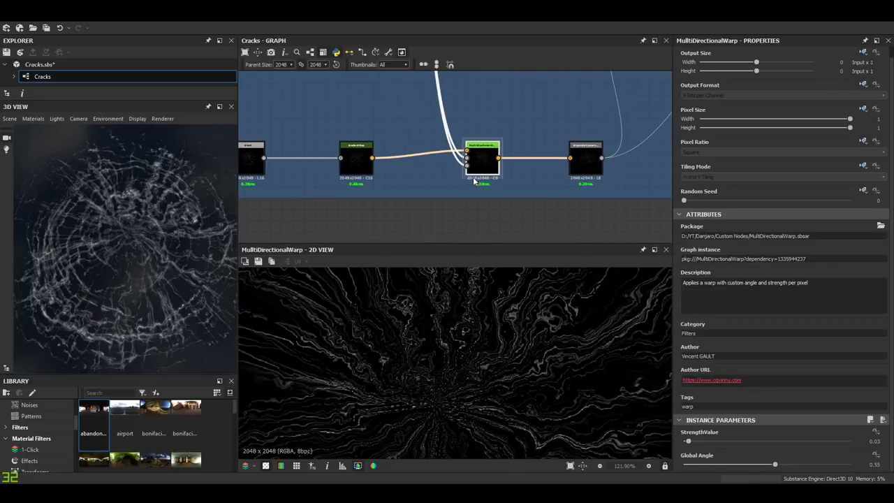
pyautogui.moveTo(484, 168); pyautogui.dragTo(477, 167, button='middle')
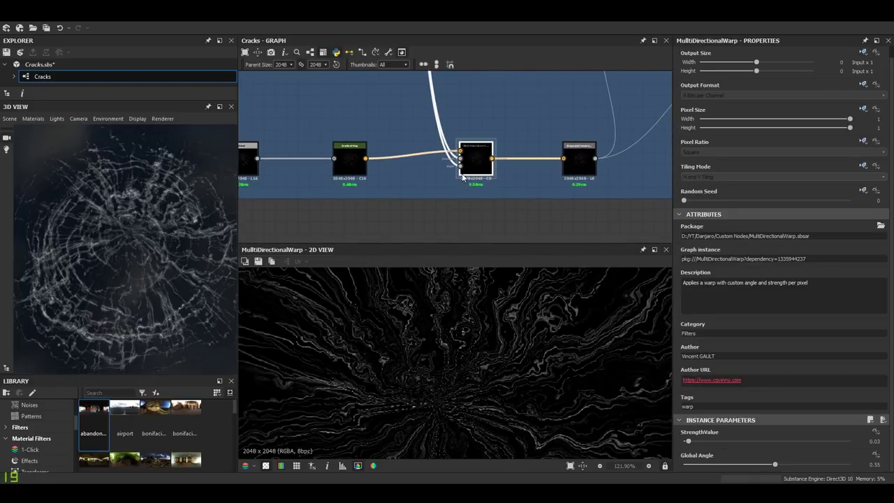
pyautogui.scroll(3, 462, 173)
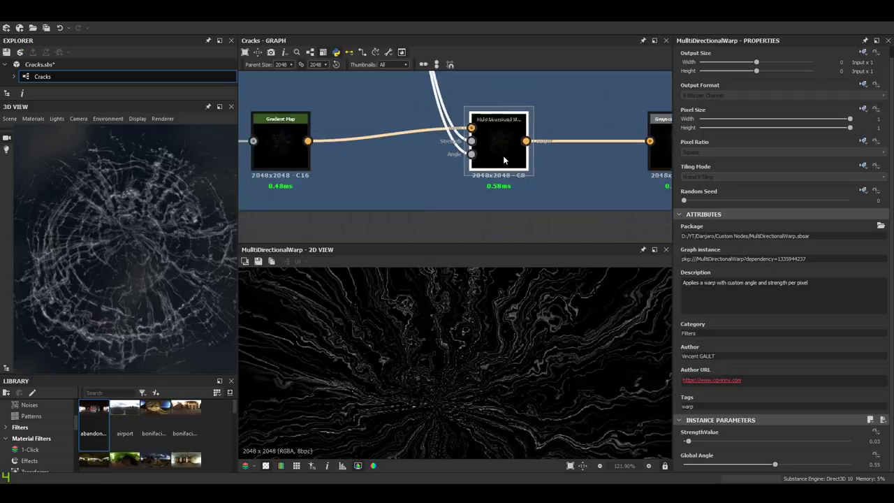
pyautogui.scroll(-3, 501, 153)
pyautogui.scroll(-2, 498, 153)
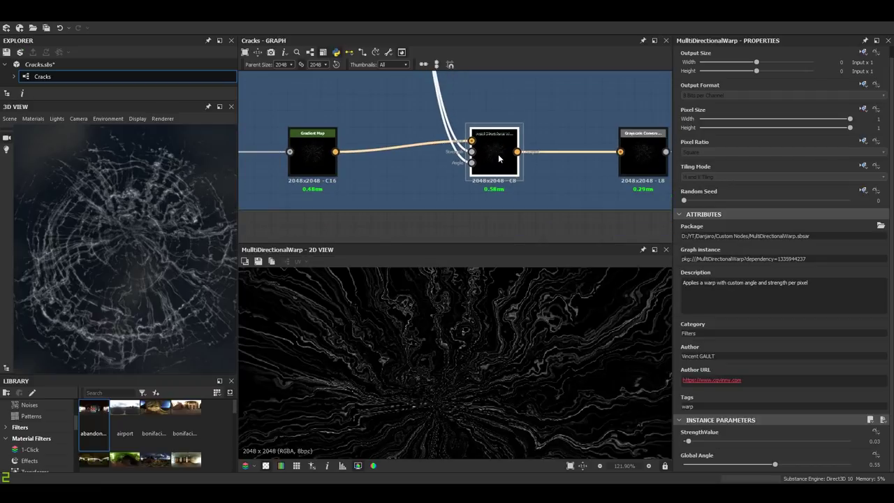
# Add a DeteDirectionalWarp node above the Multi Directional Warp and examine its warp direction, intensity and direction vector parameters.
pyautogui.press('space')
pyautogui.write('dete')
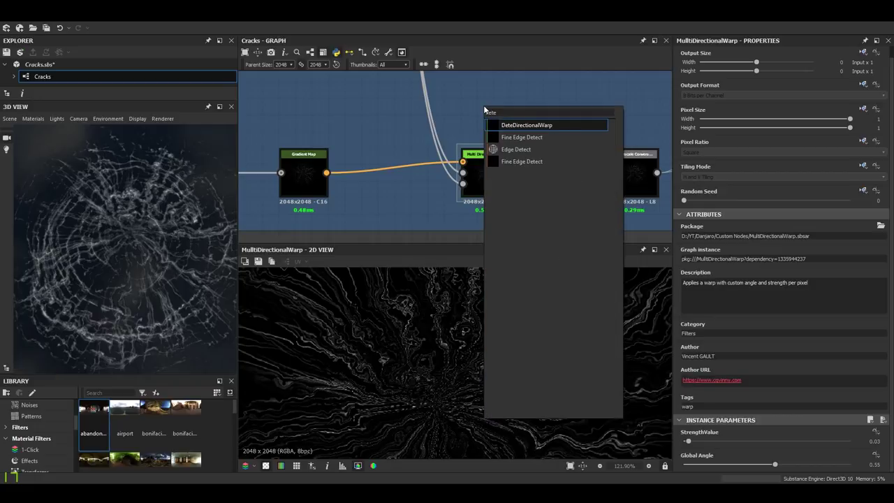
pyautogui.press('Return')
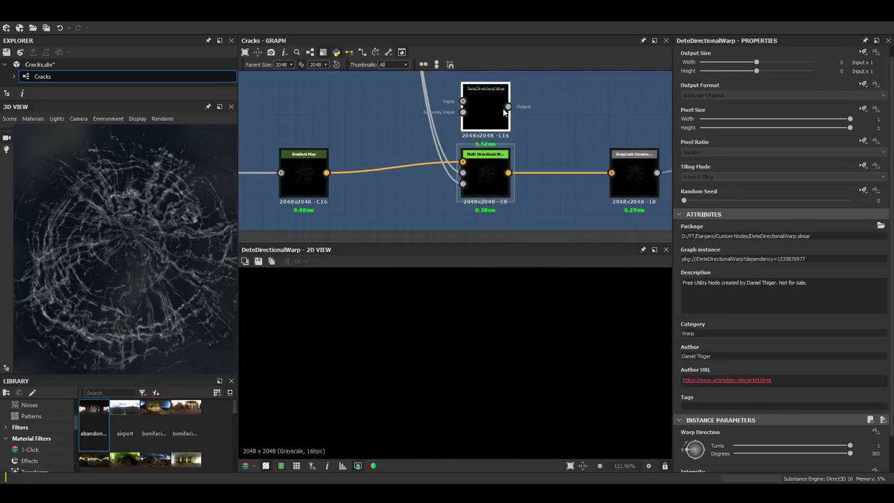
pyautogui.moveTo(491, 118); pyautogui.dragTo(490, 105)
pyautogui.scroll(-1, 803, 303)
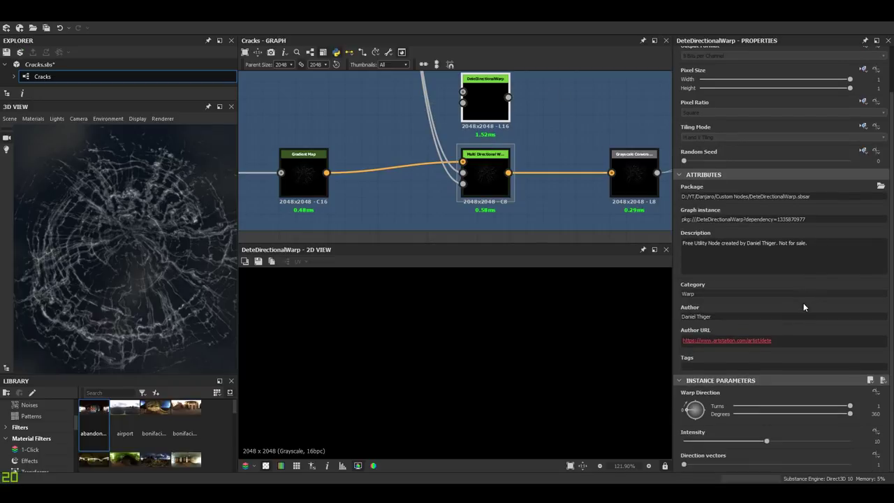
# Switch to the Gumroad store in the browser, open the free Dete Directional Warp product and read its description.
pyautogui.moveTo(482, 104); pyautogui.dragTo(487, 135, button='middle')
pyautogui.scroll(-2, 477, 170)
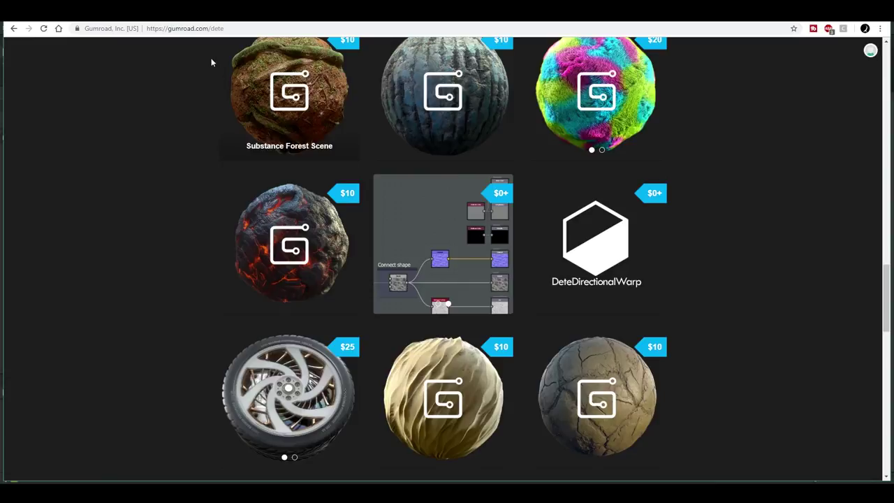
pyautogui.scroll(1, 195, 45)
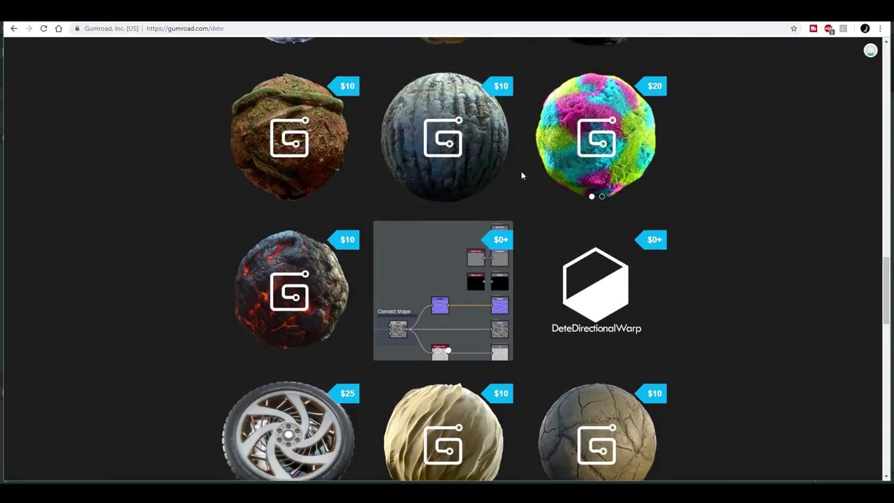
pyautogui.scroll(-2, 558, 185)
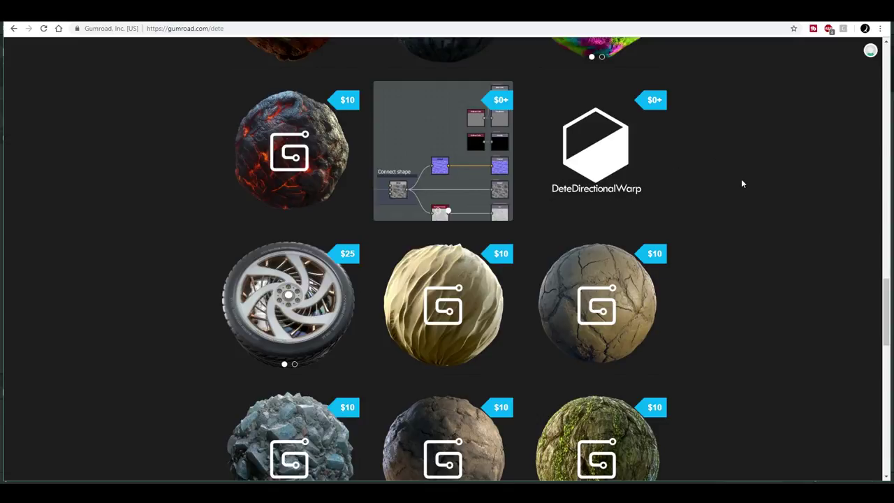
pyautogui.scroll(1, 717, 139)
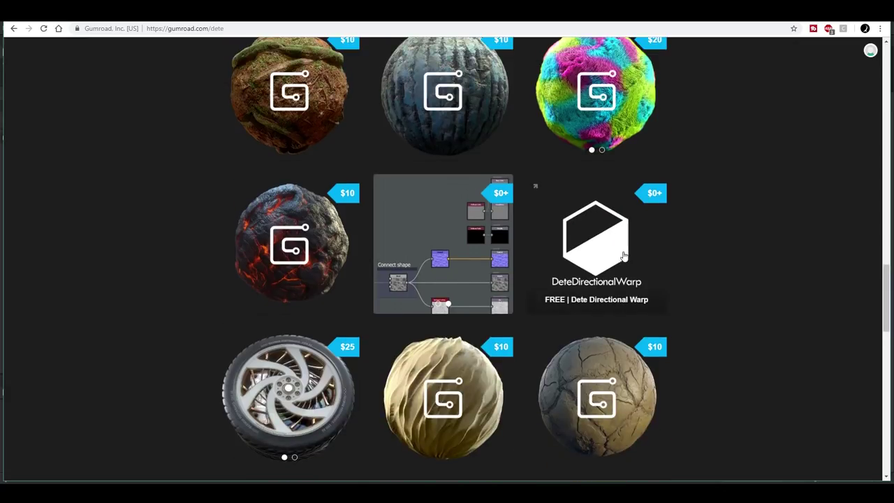
pyautogui.click(623, 264)
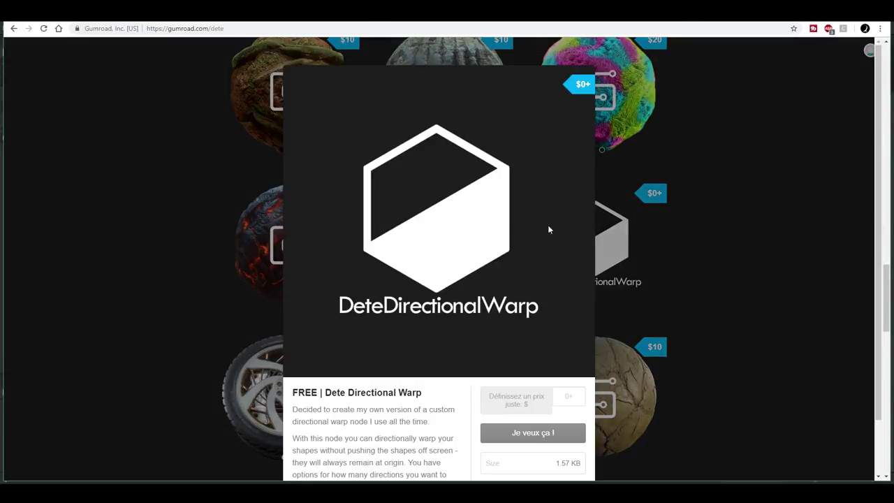
pyautogui.scroll(-1, 508, 311)
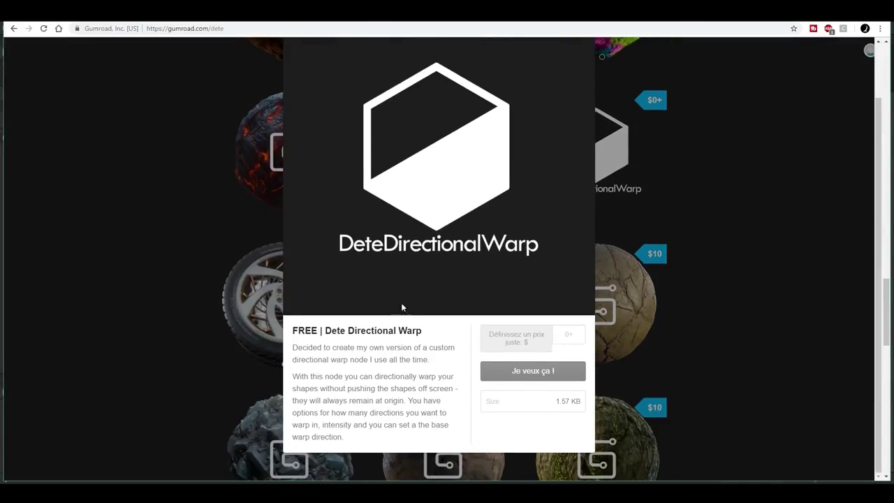
pyautogui.click(172, 298)
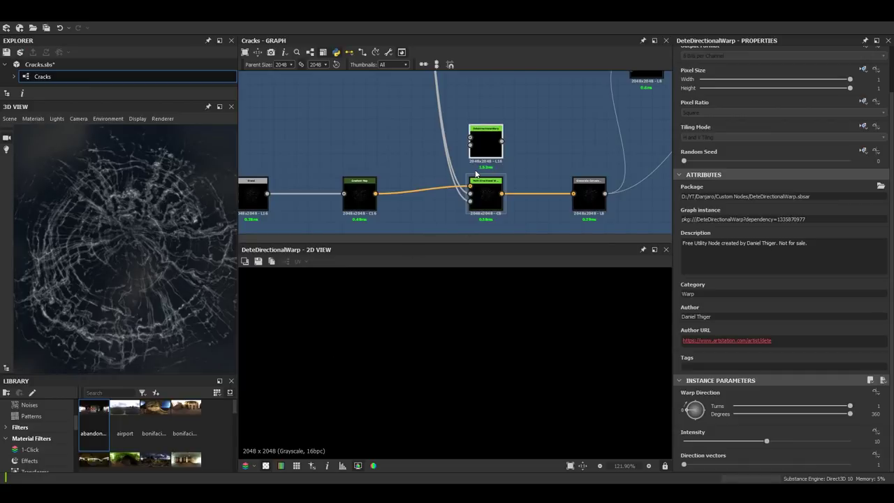
# Preview the Multi Directional Warp node again in the graph and examine its warped lines.
pyautogui.scroll(3, 482, 185)
pyautogui.doubleClick(489, 183)
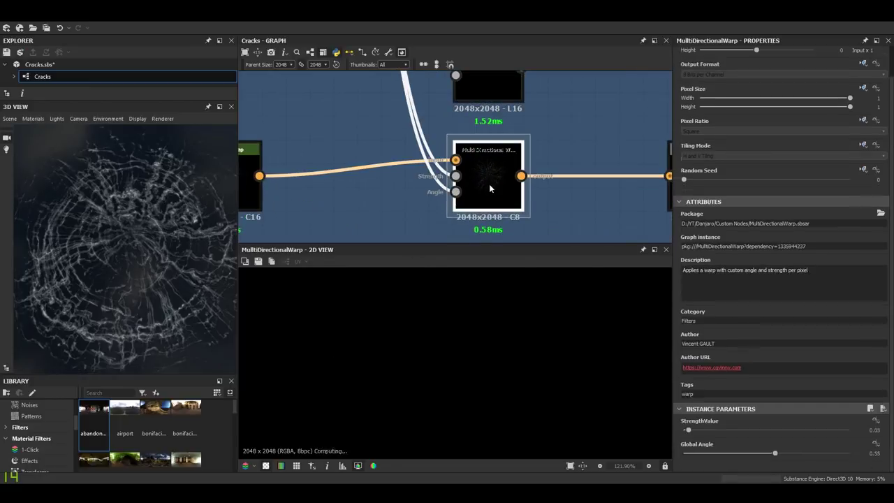
pyautogui.scroll(3, 486, 377)
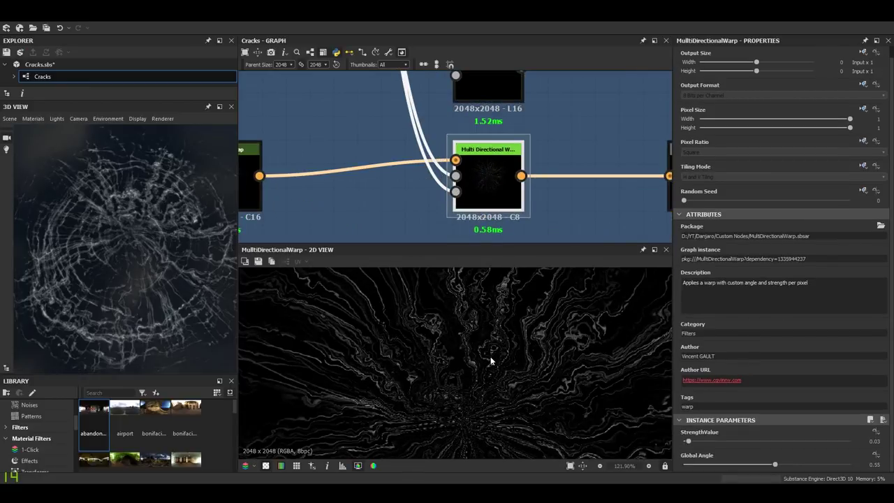
pyautogui.scroll(-3, 492, 186)
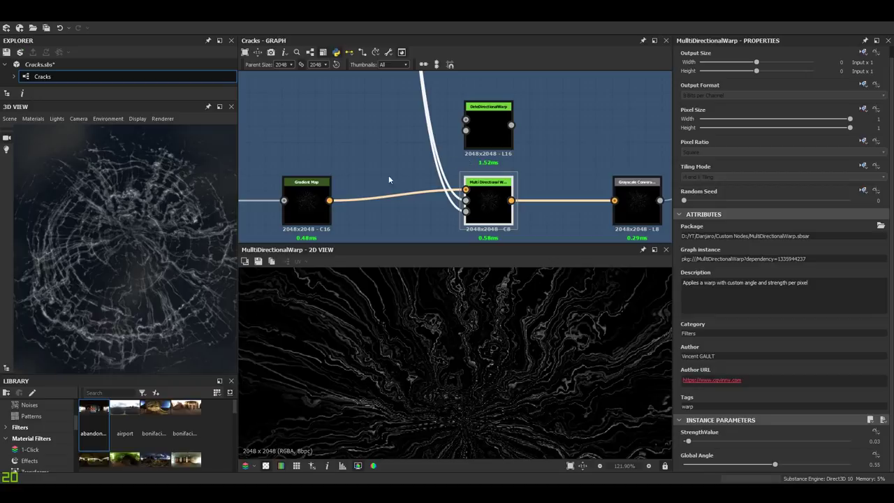
# Connect the Blend output to the DeteDirectionalWarp's first input and try moving the Multi Directional Warp's Strength link.
pyautogui.scroll(-2, 346, 186)
pyautogui.moveTo(343, 189); pyautogui.dragTo(399, 189, button='middle')
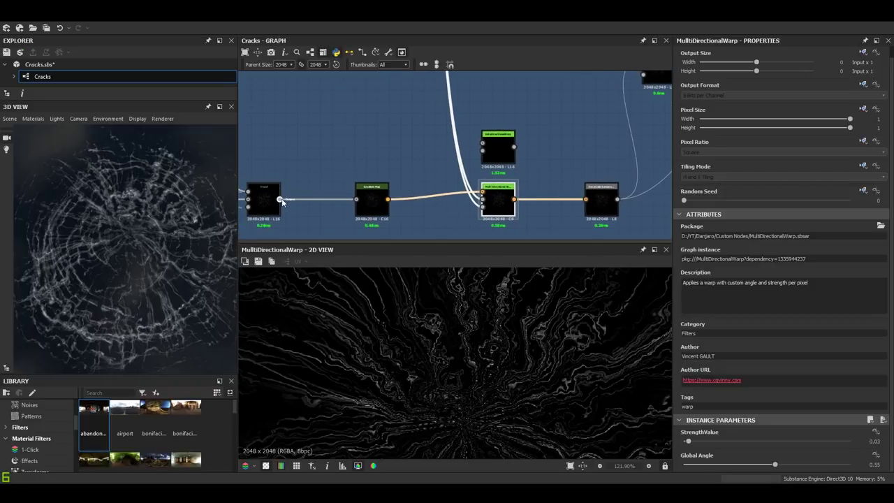
pyautogui.moveTo(280, 199); pyautogui.dragTo(501, 139)
pyautogui.moveTo(483, 200)
pyautogui.keyDown('shift'); pyautogui.mouseDown()
pyautogui.moveTo(487, 145)
pyautogui.moveTo(489, 195)
pyautogui.mouseUp(); pyautogui.keyUp('shift')
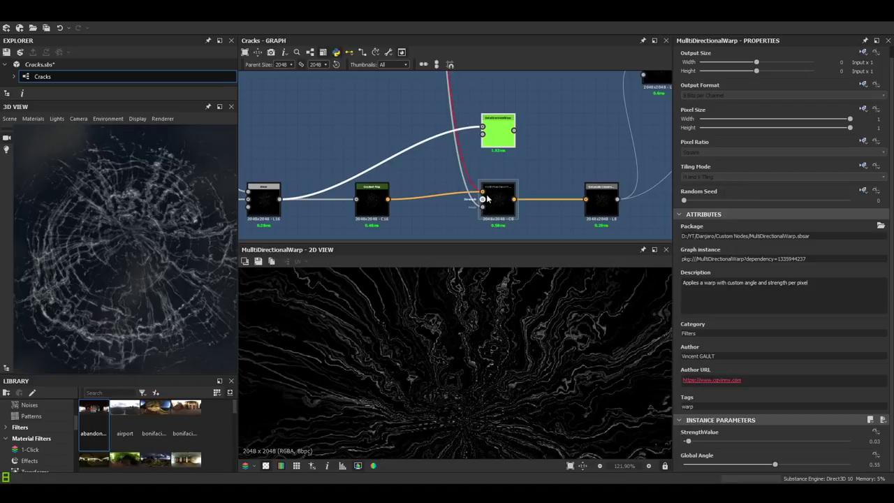
pyautogui.click(487, 199)
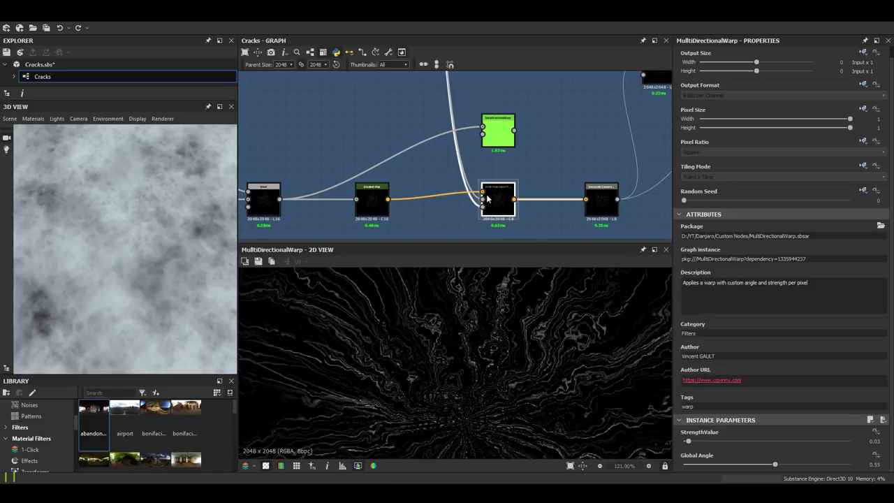
# Move an incoming link from a duplicate of the Multi Directional Warp to the DeteDirectionalWarp's second input and preview the warp.
pyautogui.hotkey('ctrl', 'd')
pyautogui.moveTo(455, 162); pyautogui.dragTo(482, 137)
pyautogui.doubleClick(496, 142)
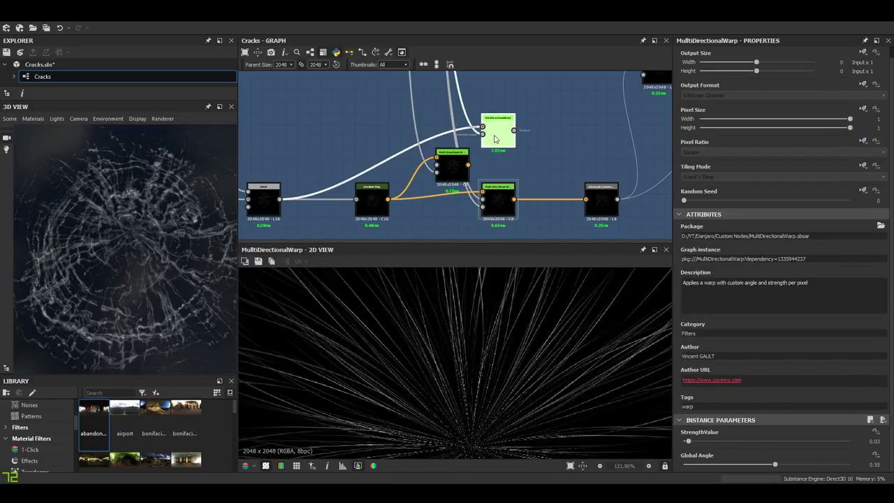
pyautogui.scroll(-3, 521, 313)
pyautogui.moveTo(505, 307); pyautogui.dragTo(502, 303, button='middle')
pyautogui.scroll(3, 507, 323)
pyautogui.scroll(-1, 779, 382)
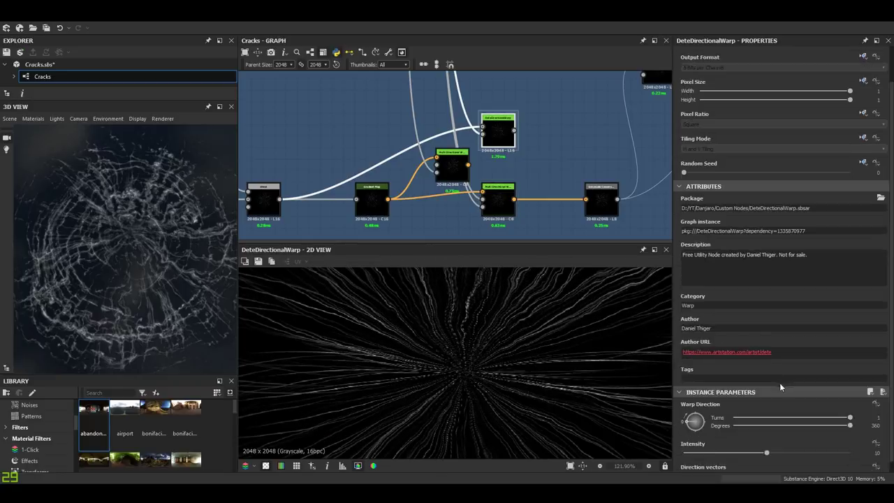
# Delete the duplicate Multi Directional Warp node and show the DeteDirectionalWarp's instance parameters.
pyautogui.click(439, 175)
pyautogui.press('Delete')
pyautogui.click(497, 129)
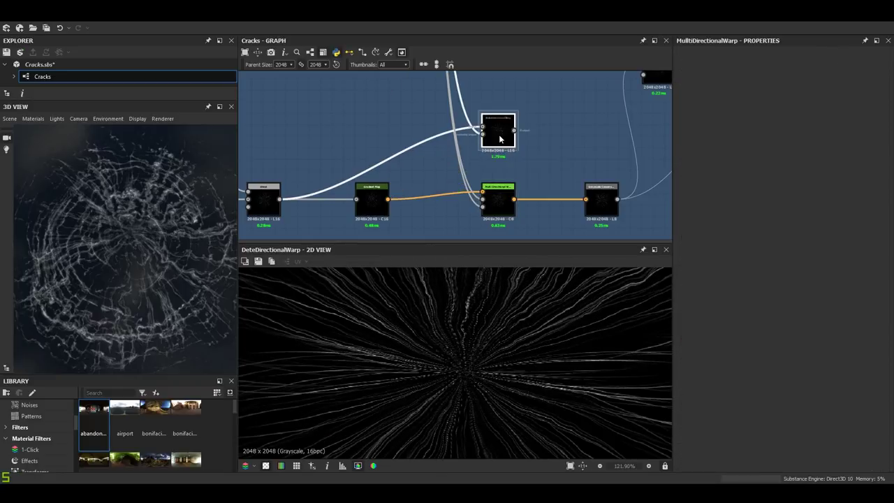
pyautogui.scroll(2, 505, 166)
pyautogui.moveTo(506, 166); pyautogui.dragTo(493, 133, button='middle')
pyautogui.scroll(-1, 734, 447)
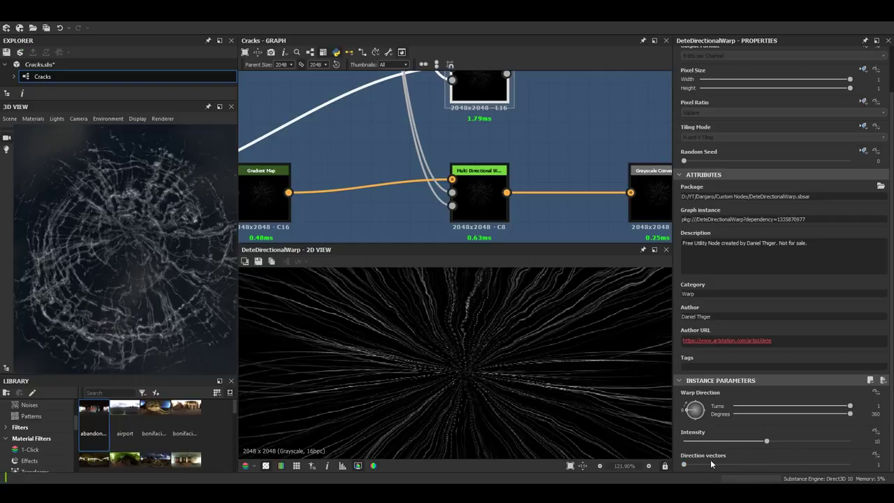
pyautogui.moveTo(465, 81)
pyautogui.mouseDown(button='middle')
pyautogui.moveTo(460, 91)
pyautogui.moveTo(455, 83)
pyautogui.mouseUp(button='middle')
pyautogui.moveTo(474, 92); pyautogui.dragTo(454, 111)
pyautogui.moveTo(456, 113); pyautogui.dragTo(476, 127, button='middle')
pyautogui.moveTo(475, 126); pyautogui.dragTo(492, 120)
pyautogui.moveTo(487, 200); pyautogui.dragTo(491, 159, button='middle')
# Preview the Multi Directional Warp node, check its StrengthValue and examine the warped lines up close.
pyautogui.scroll(1, 490, 161)
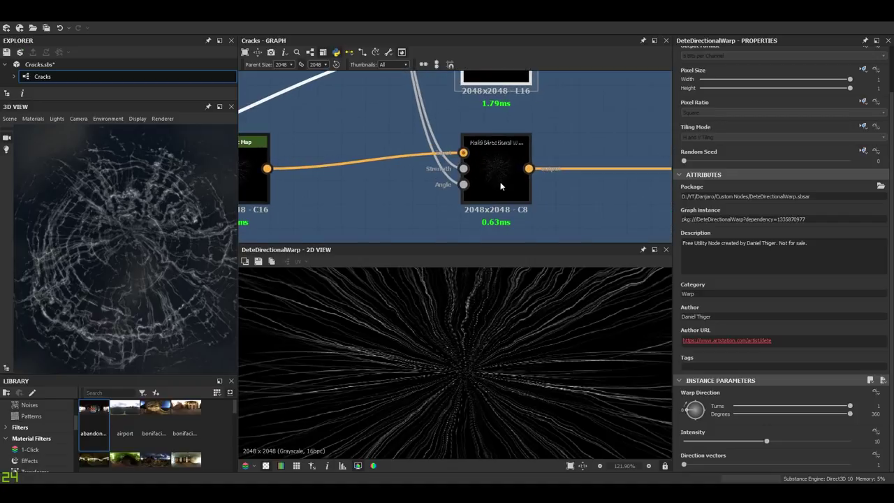
pyautogui.doubleClick(500, 183)
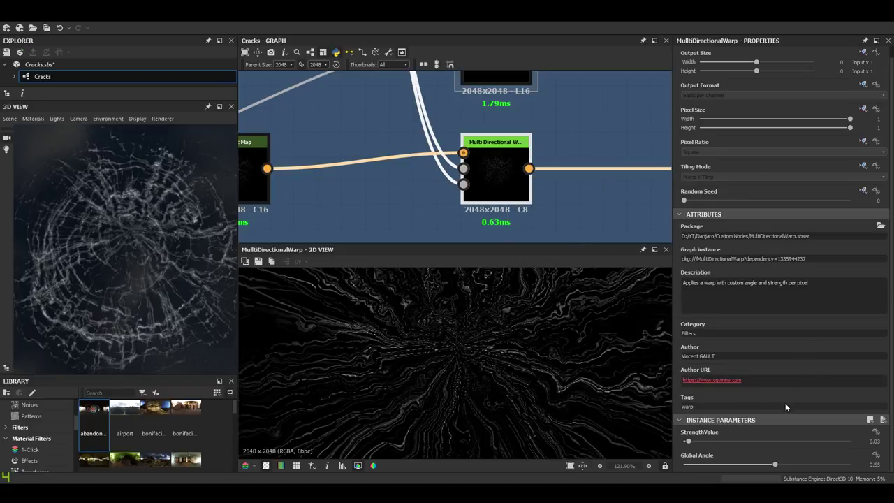
pyautogui.doubleClick(874, 441)
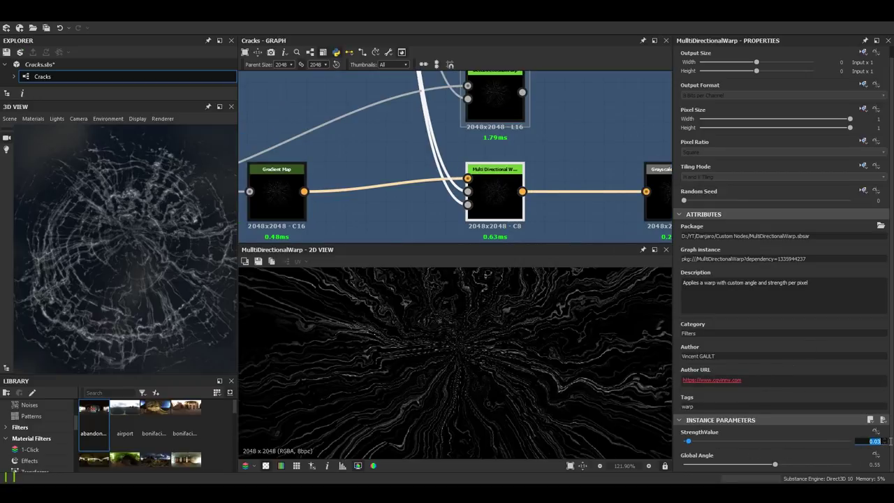
pyautogui.press('Return')
pyautogui.scroll(4, 455, 367)
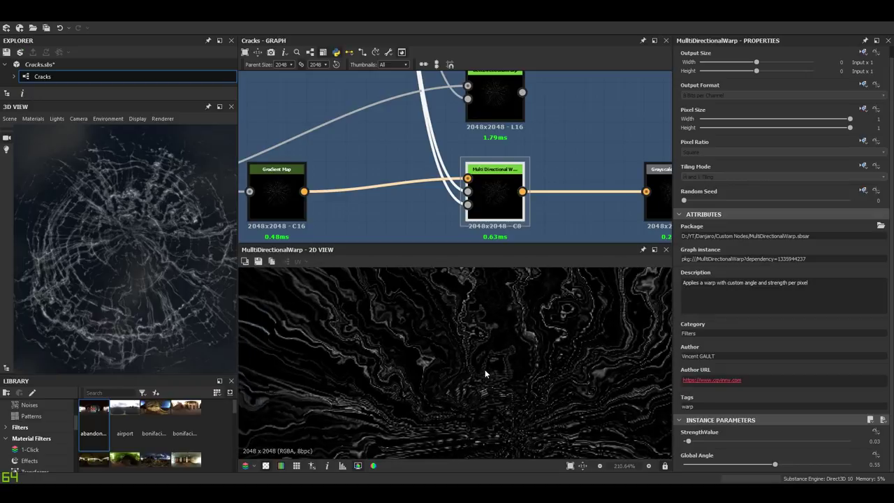
pyautogui.moveTo(481, 371)
pyautogui.mouseDown(button='middle')
pyautogui.moveTo(479, 295)
pyautogui.moveTo(473, 374)
pyautogui.mouseUp(button='middle')
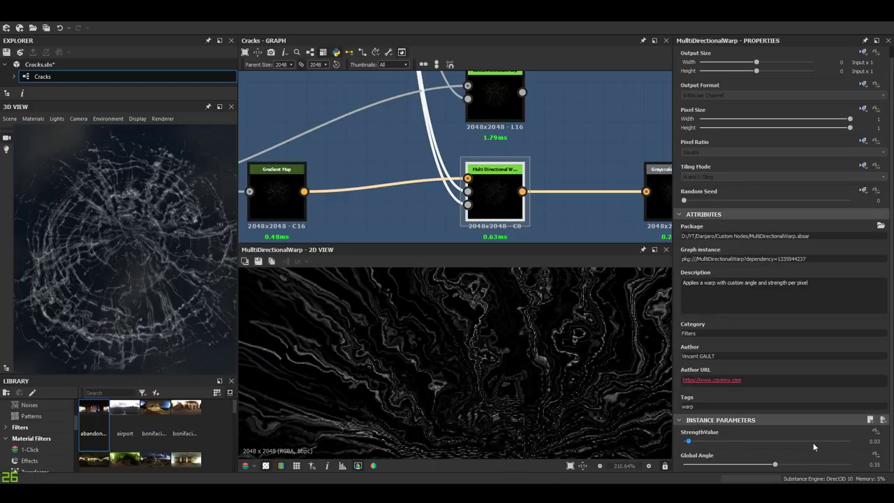
# Set the Multi Directional Warp's StrengthValue to 0.02 and check the cracks in the 3D and 2D views.
pyautogui.moveTo(866, 442); pyautogui.dragTo(887, 441)
pyautogui.write('.')
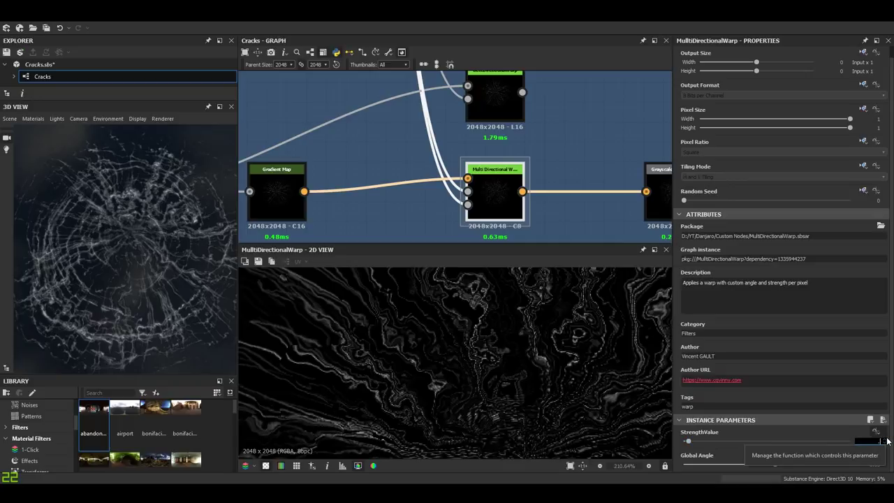
pyautogui.write('.02')
pyautogui.press('Return')
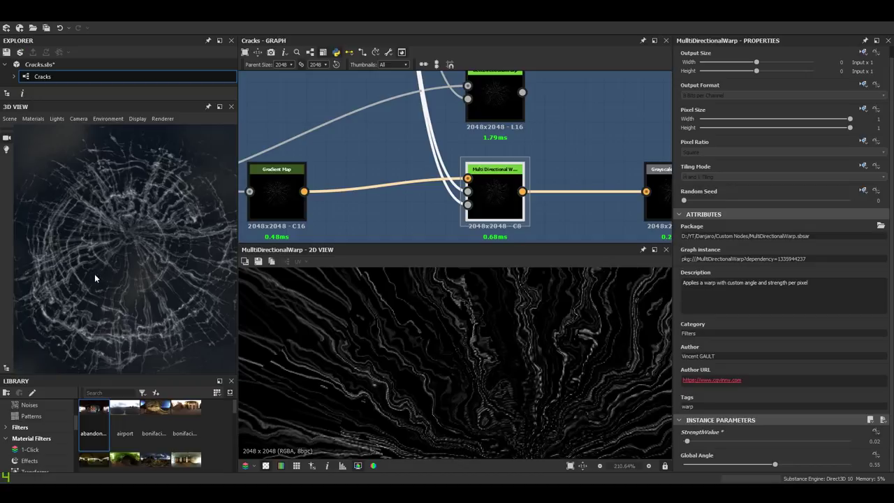
pyautogui.moveTo(95, 273); pyautogui.dragTo(110, 272)
pyautogui.scroll(-1, 443, 337)
pyautogui.scroll(-1, 442, 336)
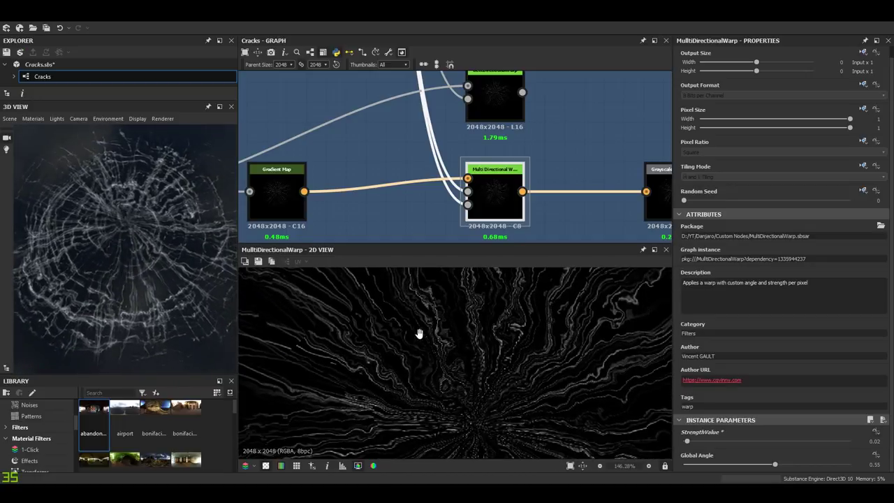
# Preview the DeteDirectionalWarp and set its Warp Direction to 1.14 turns and its Intensity to 12.68.
pyautogui.click(495, 101)
pyautogui.scroll(-1, 740, 432)
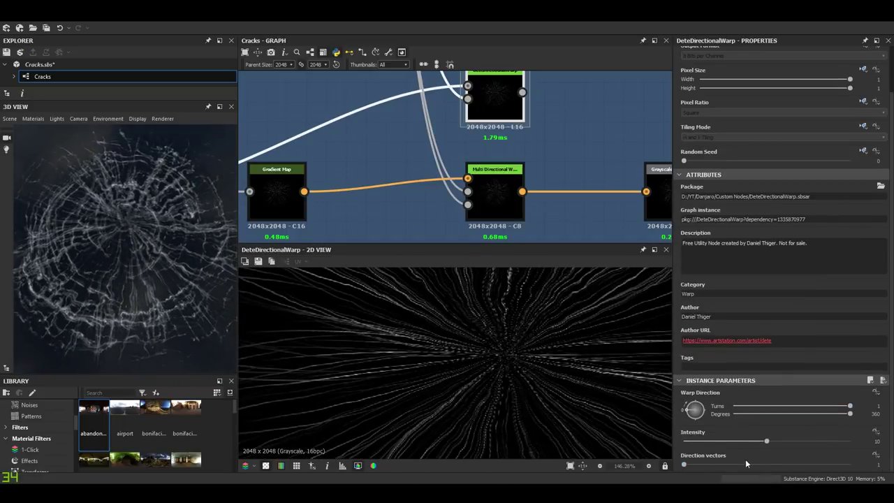
pyautogui.scroll(-2, 494, 381)
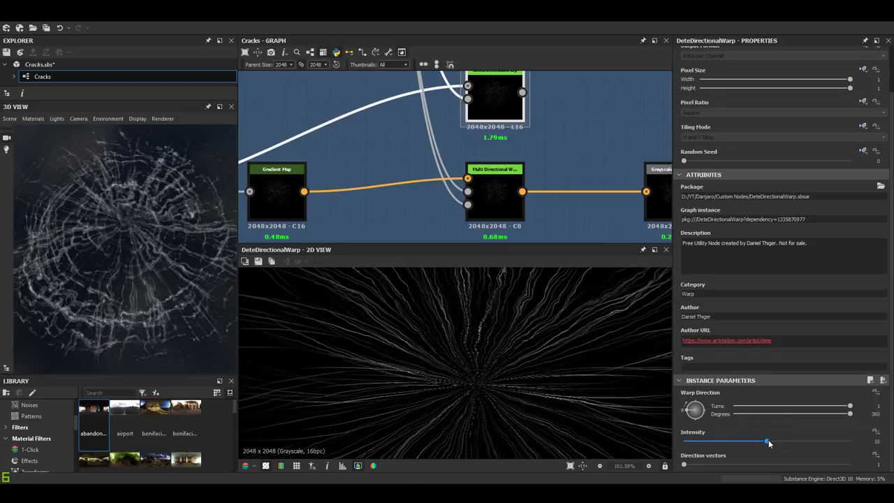
pyautogui.moveTo(697, 411); pyautogui.dragTo(697, 411)
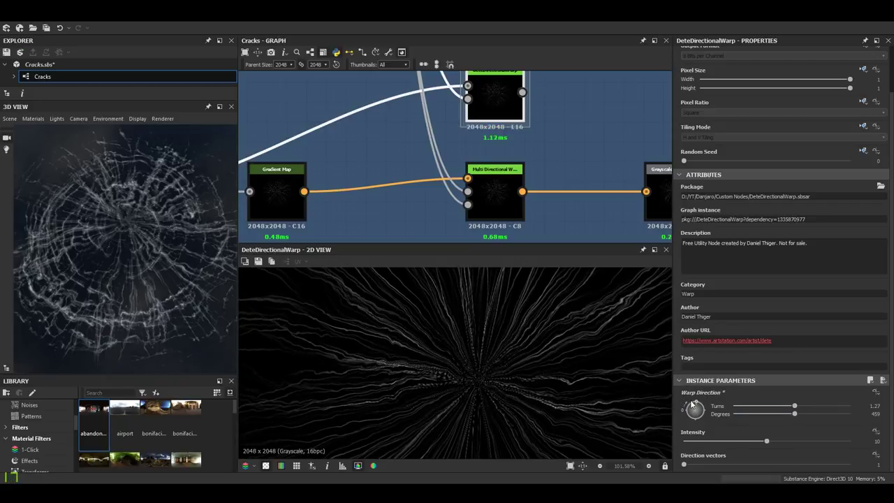
pyautogui.moveTo(575, 378)
pyautogui.mouseDown(button='middle')
pyautogui.moveTo(563, 367)
pyautogui.moveTo(547, 390)
pyautogui.mouseUp(button='middle')
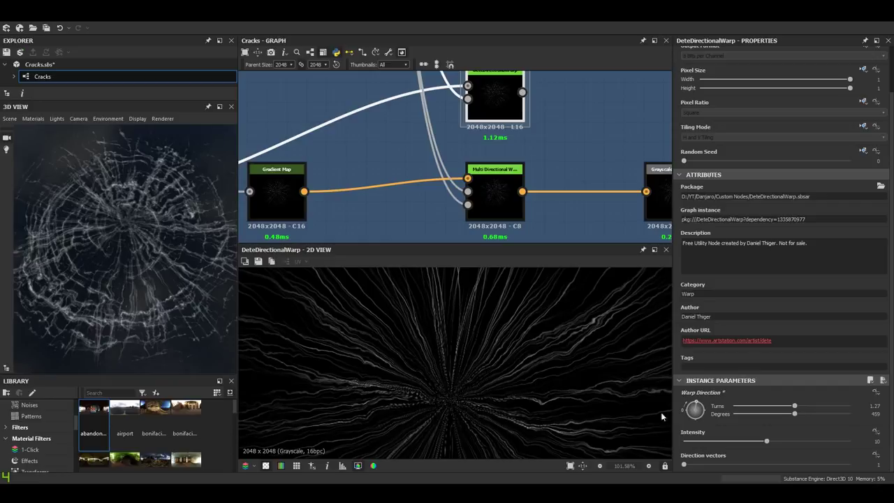
pyautogui.moveTo(766, 441); pyautogui.dragTo(788, 441)
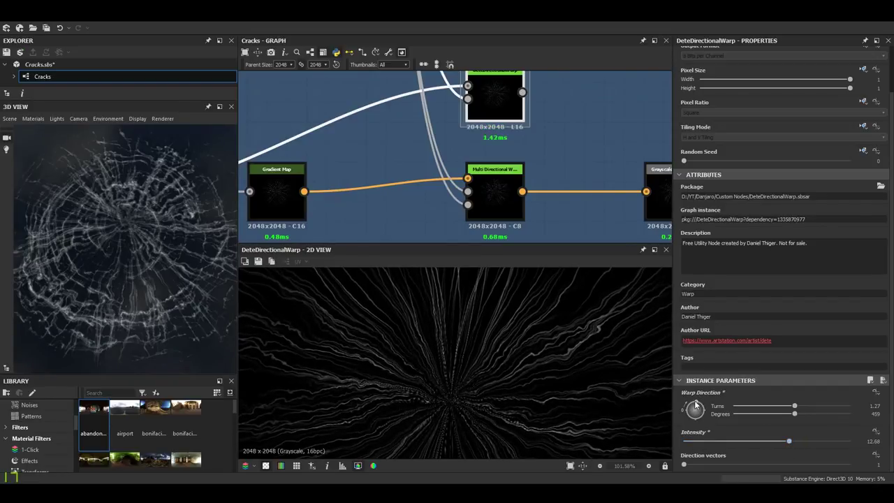
pyautogui.moveTo(695, 405); pyautogui.dragTo(680, 395)
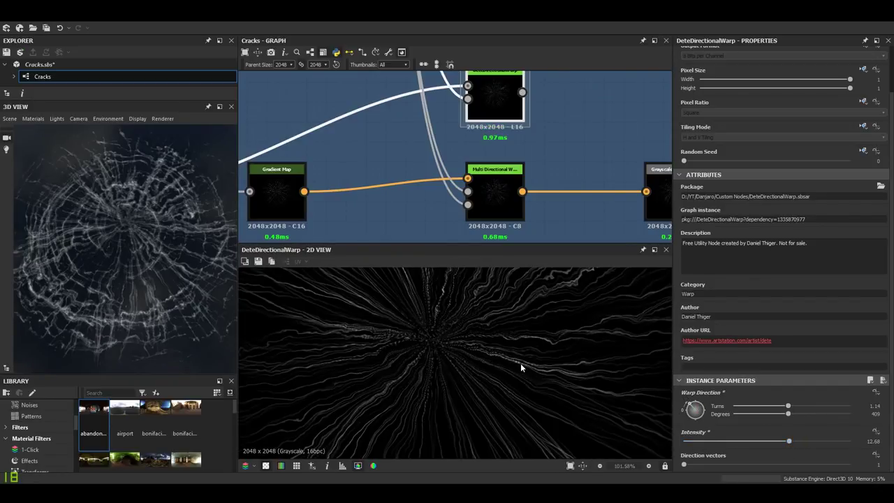
# Preview the Multi Directional Warp node for comparison and examine its line distortion at several scales.
pyautogui.doubleClick(478, 201)
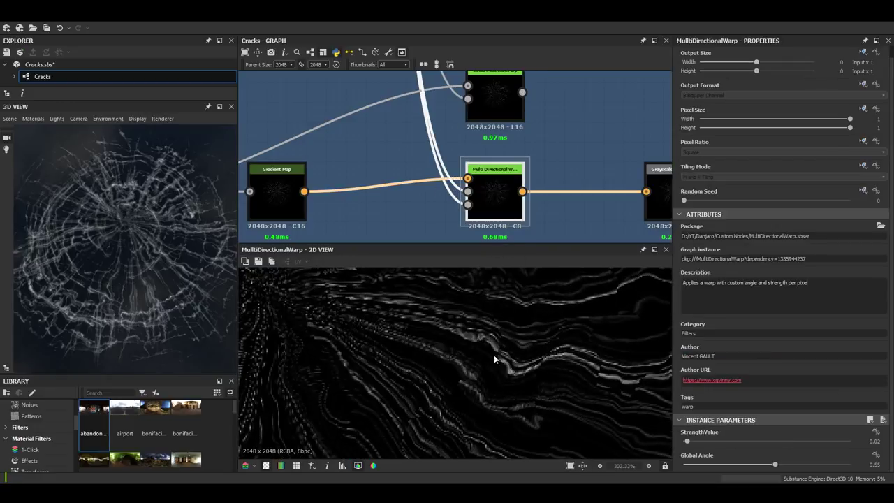
pyautogui.moveTo(479, 357); pyautogui.dragTo(480, 374, button='middle')
pyautogui.scroll(-1, 475, 344)
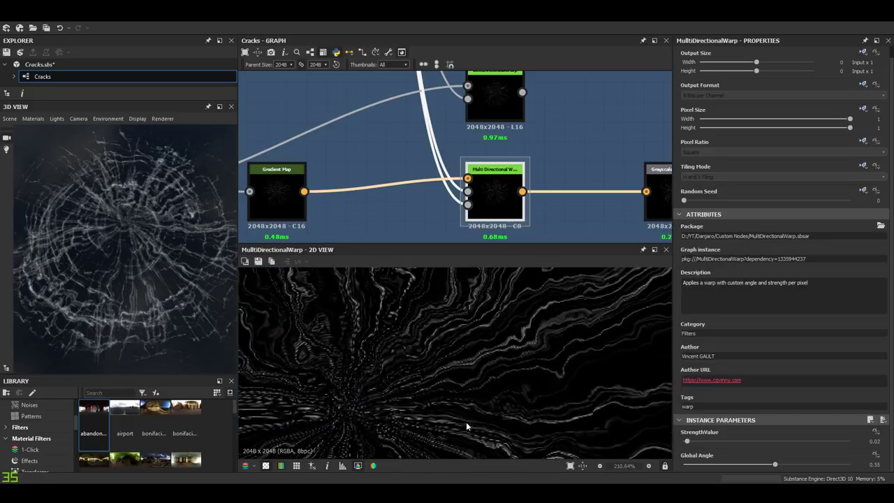
pyautogui.scroll(3, 480, 373)
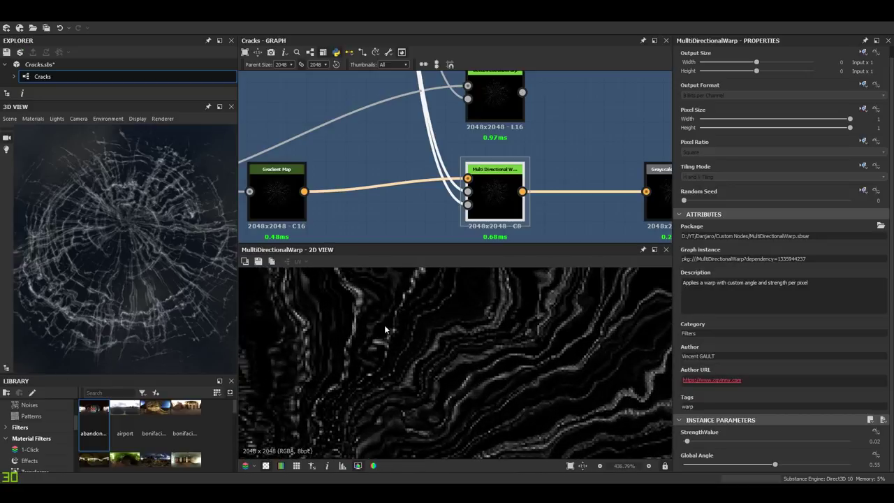
pyautogui.scroll(-4, 384, 330)
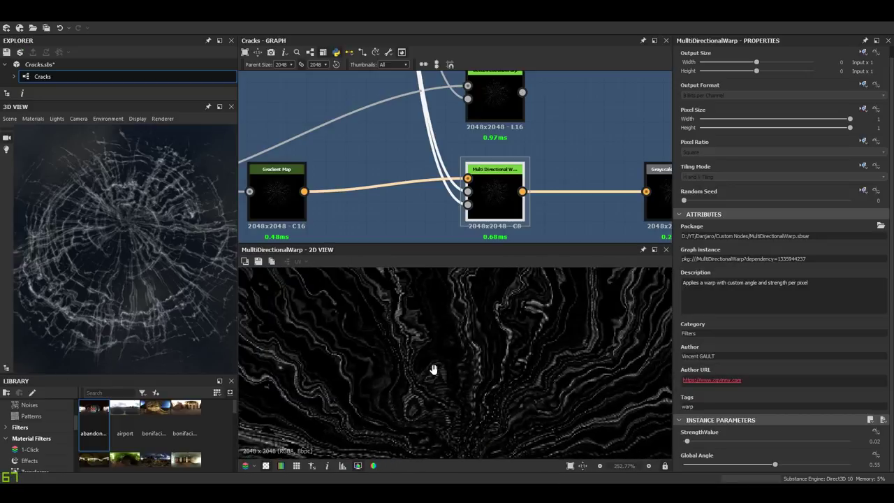
# Inspect the pixelation of the Multi Directional Warp's lines up close around the crack centre.
pyautogui.moveTo(434, 369); pyautogui.dragTo(407, 340, button='middle')
pyautogui.scroll(3, 407, 339)
pyautogui.scroll(-4, 415, 335)
pyautogui.scroll(3, 378, 377)
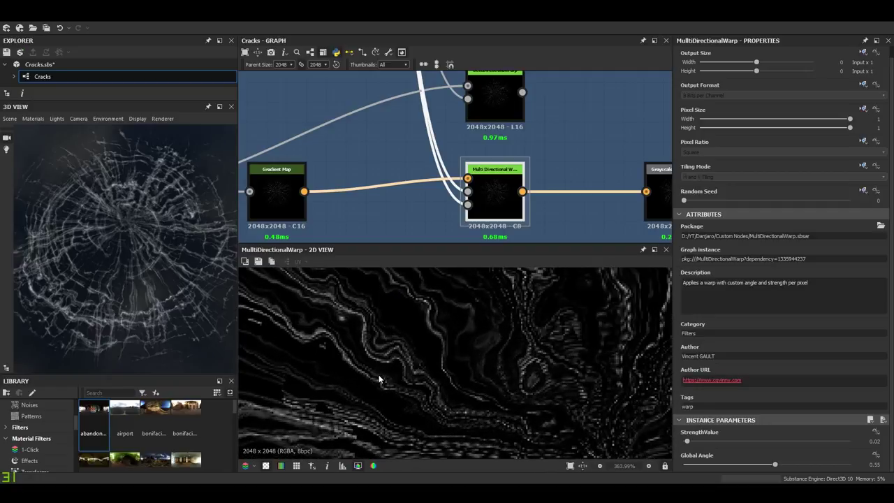
pyautogui.scroll(-3, 462, 368)
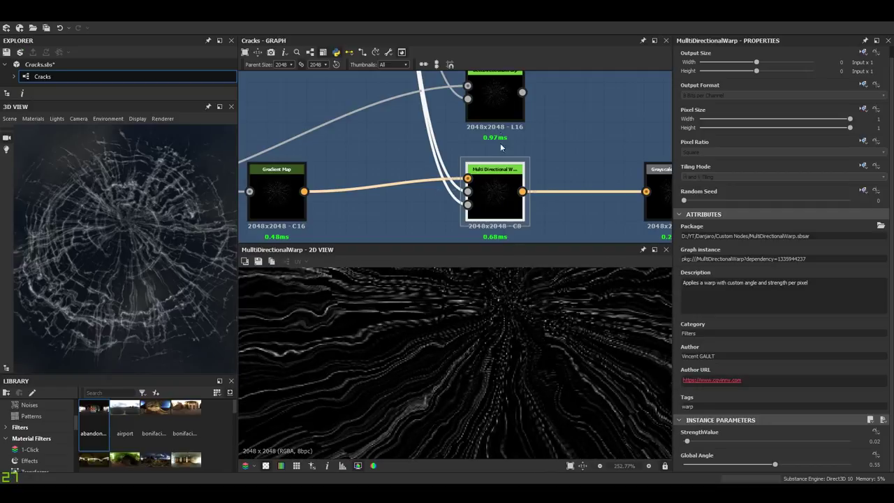
# Preview the DeteDirectionalWarp node and examine the smoothness of its radial lines at several scales.
pyautogui.click(498, 110)
pyautogui.scroll(-1, 473, 343)
pyautogui.moveTo(593, 426); pyautogui.dragTo(499, 418, button='middle')
pyautogui.moveTo(522, 341); pyautogui.dragTo(495, 394, button='middle')
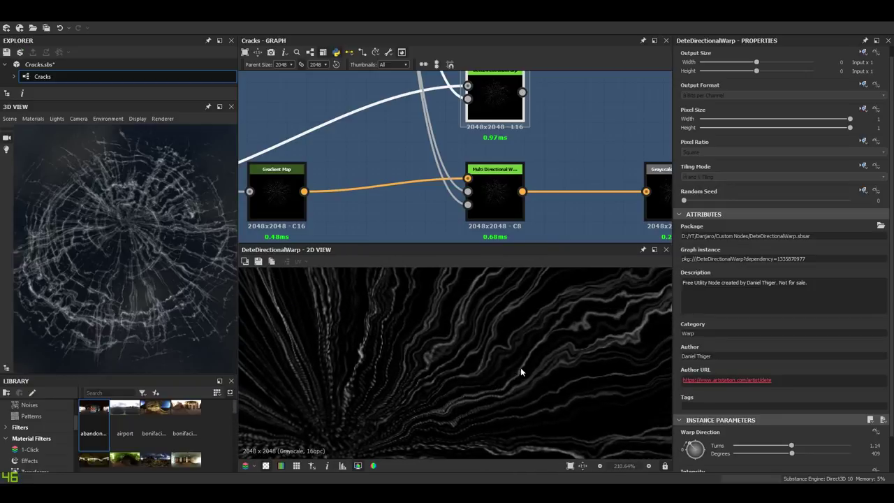
pyautogui.scroll(1, 457, 359)
pyautogui.scroll(-2, 447, 402)
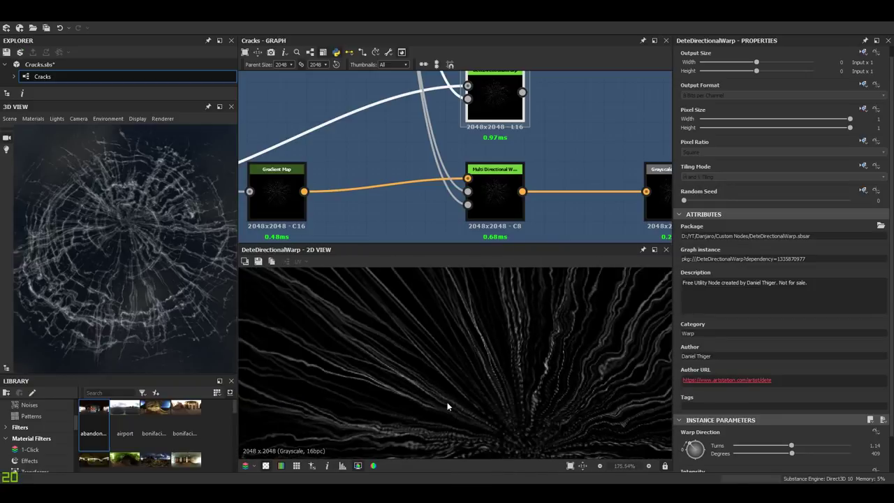
pyautogui.scroll(-3, 496, 386)
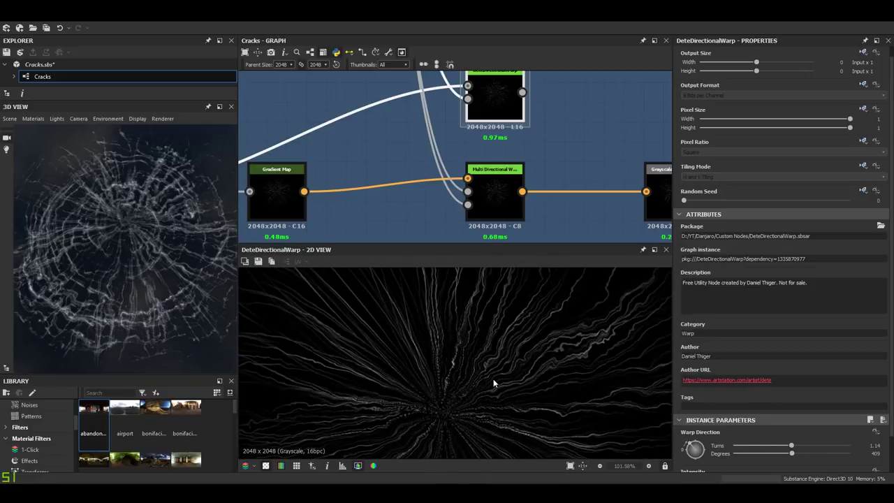
# Route the DeteDirectionalWarp output downstream in place of the Grayscale Conversion, and delete the Gradient Map, Multi Directional Warp and Grayscale Conversion nodes.
pyautogui.moveTo(499, 148); pyautogui.dragTo(473, 147, button='middle')
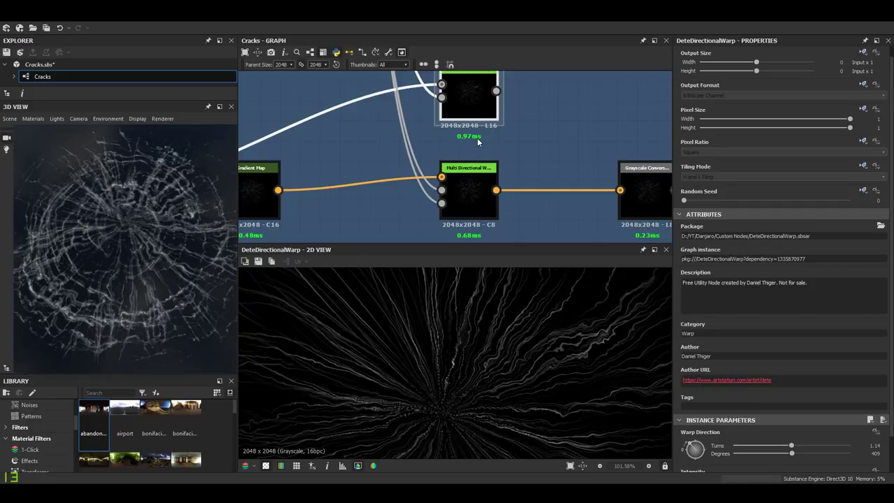
pyautogui.scroll(-3, 479, 125)
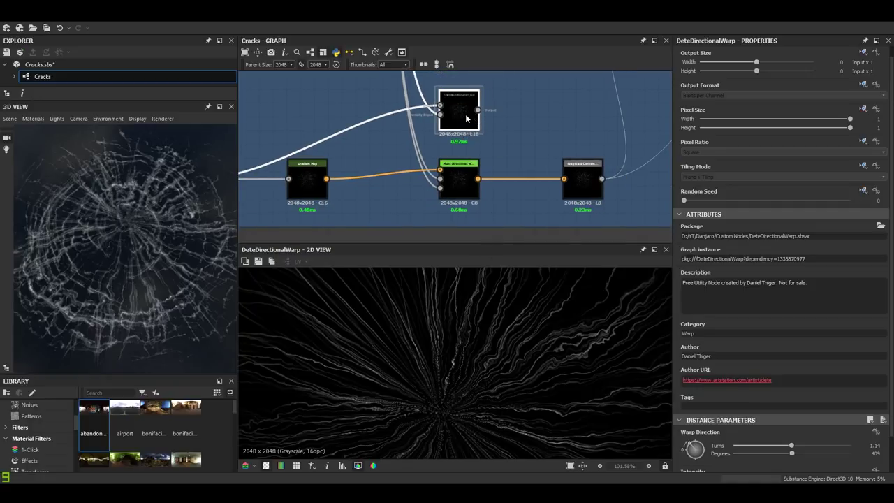
pyautogui.moveTo(467, 119); pyautogui.dragTo(453, 117)
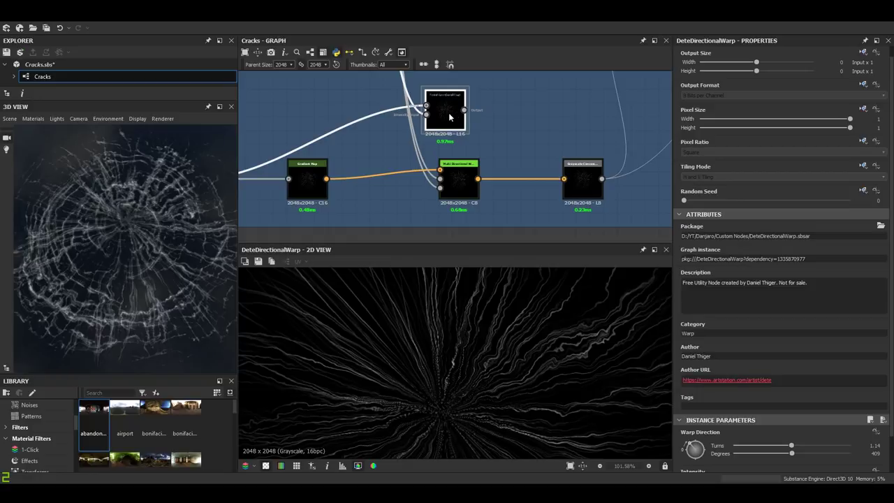
pyautogui.scroll(-1, 738, 327)
pyautogui.moveTo(464, 110); pyautogui.dragTo(578, 138)
pyautogui.moveTo(329, 179); pyautogui.dragTo(410, 186, button='middle')
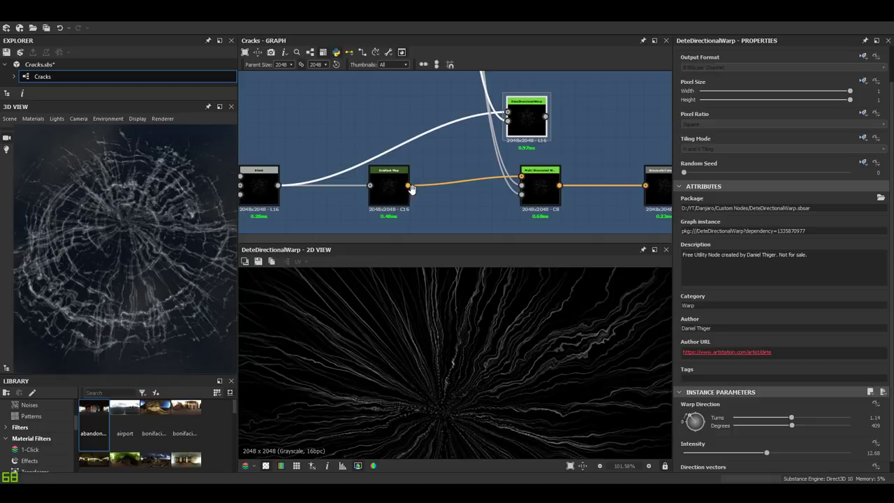
pyautogui.moveTo(396, 202); pyautogui.dragTo(438, 202)
pyautogui.moveTo(547, 199); pyautogui.dragTo(460, 192, button='middle')
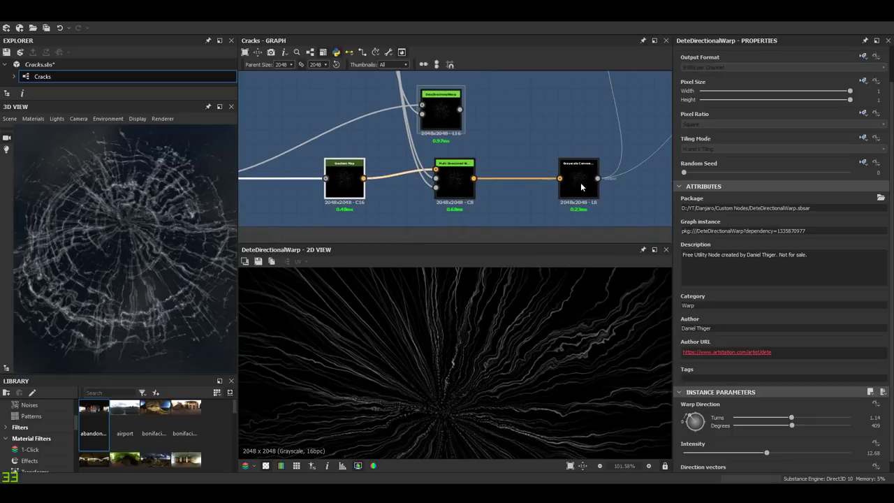
pyautogui.moveTo(578, 180); pyautogui.dragTo(359, 170)
pyautogui.press('Delete')
# Darken the midtones of the Levels node before the Shape blend slightly and check the cracks in the 3D view.
pyautogui.scroll(-2, 126, 285)
pyautogui.scroll(4, 127, 284)
pyautogui.moveTo(126, 284); pyautogui.dragTo(144, 270)
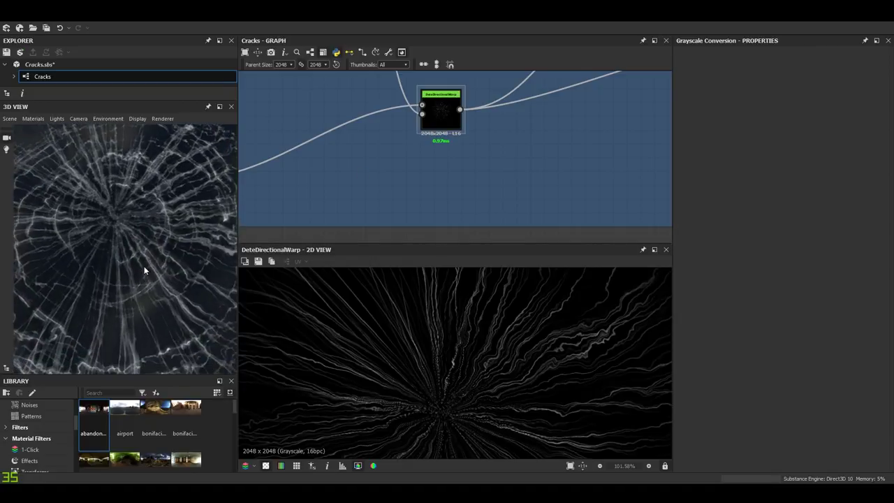
pyautogui.scroll(-2, 145, 267)
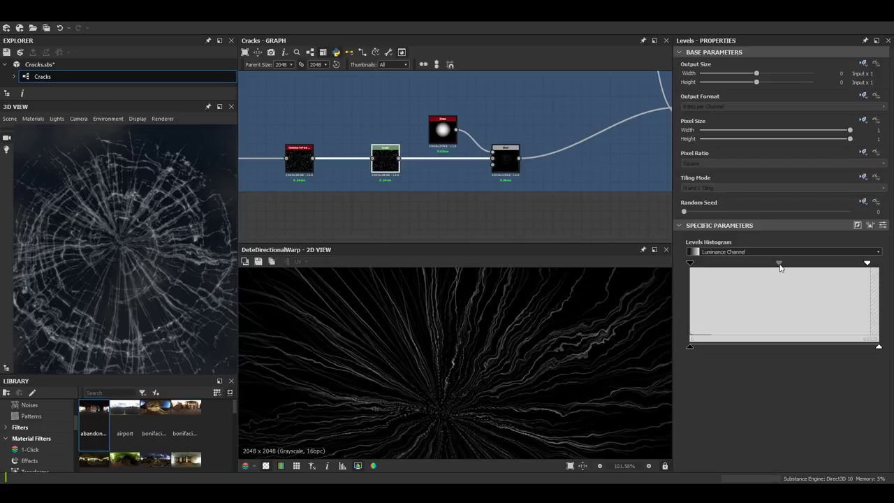
pyautogui.moveTo(780, 265); pyautogui.dragTo(783, 265)
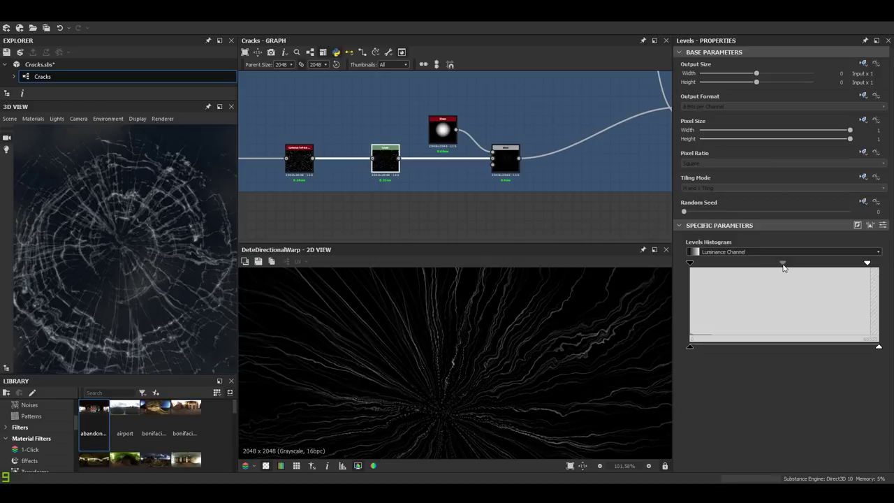
pyautogui.scroll(3, 197, 275)
pyautogui.moveTo(167, 278); pyautogui.dragTo(134, 273)
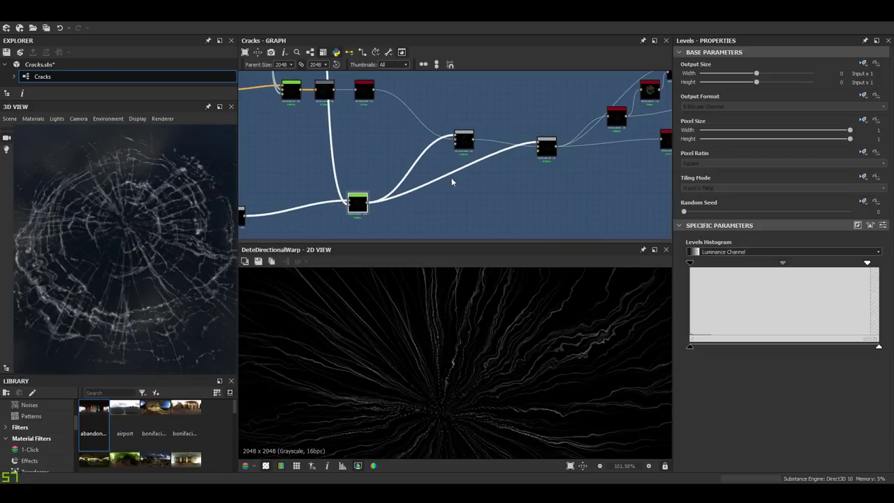
# Locate the DeteDirectionalWarp node in the graph and examine its radial cracks in the 2D and 3D views.
pyautogui.moveTo(451, 177); pyautogui.dragTo(481, 212, button='middle')
pyautogui.moveTo(436, 191); pyautogui.dragTo(467, 148, button='middle')
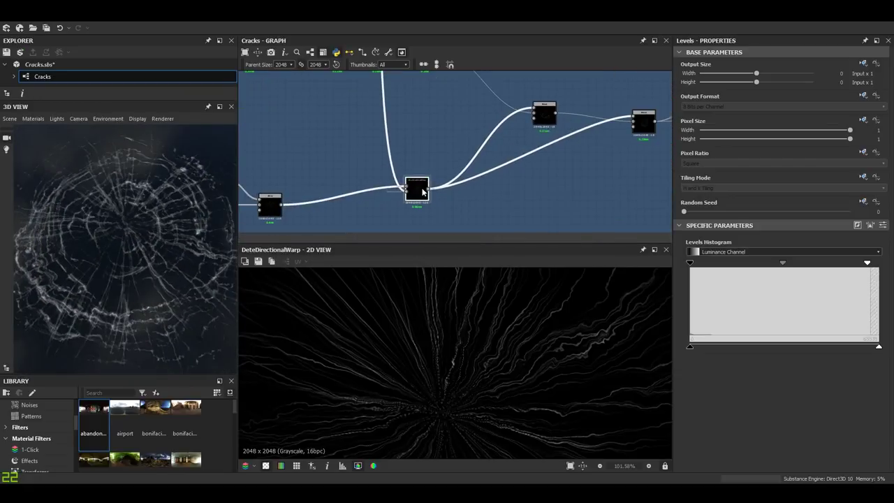
pyautogui.scroll(3, 481, 371)
pyautogui.scroll(-3, 484, 360)
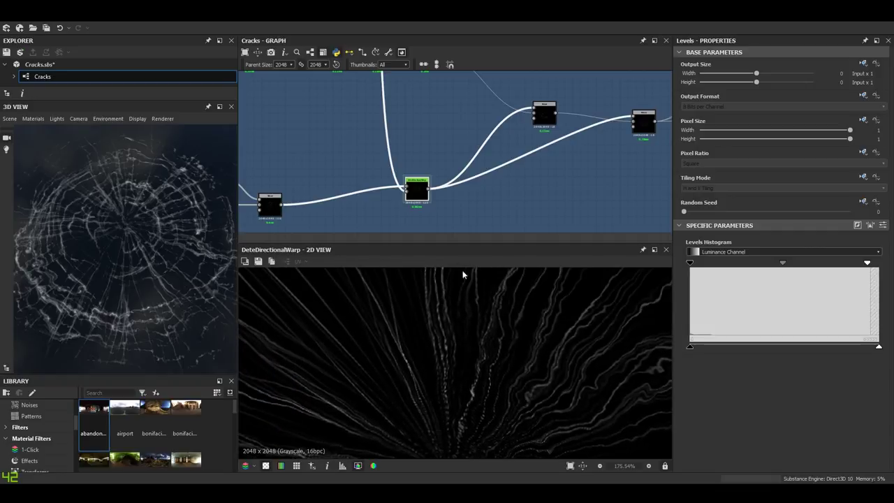
pyautogui.moveTo(448, 343); pyautogui.dragTo(433, 305, button='middle')
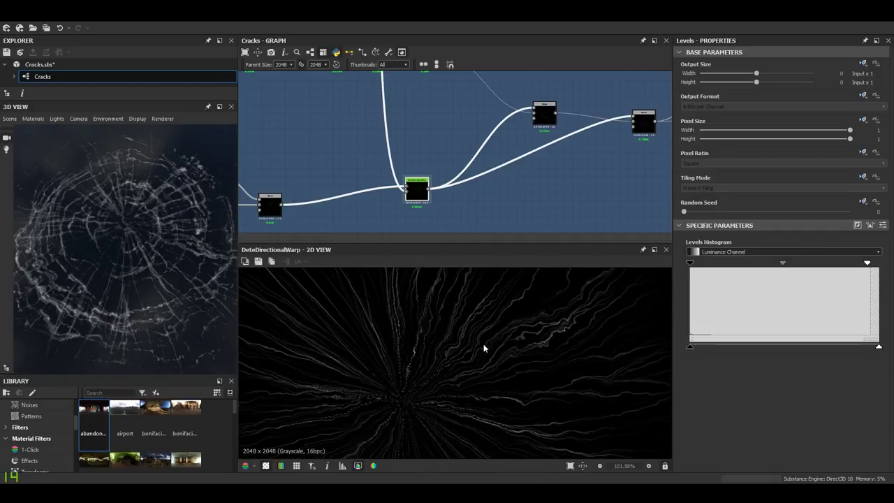
pyautogui.scroll(4, 483, 343)
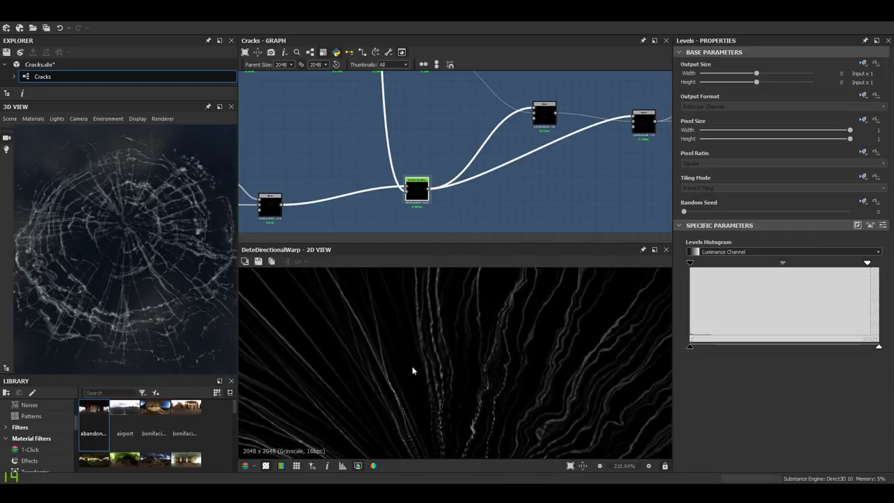
pyautogui.moveTo(412, 367); pyautogui.dragTo(449, 326, button='middle')
pyautogui.scroll(-1, 463, 352)
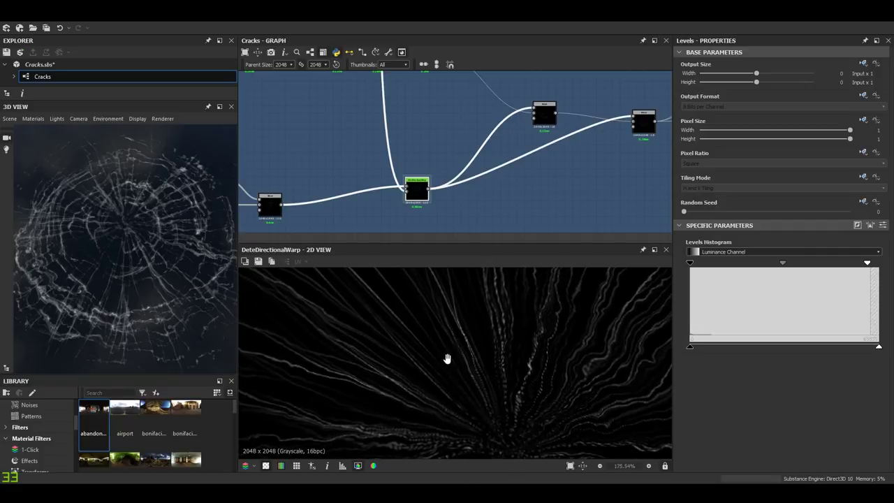
pyautogui.moveTo(447, 359); pyautogui.dragTo(442, 380, button='middle')
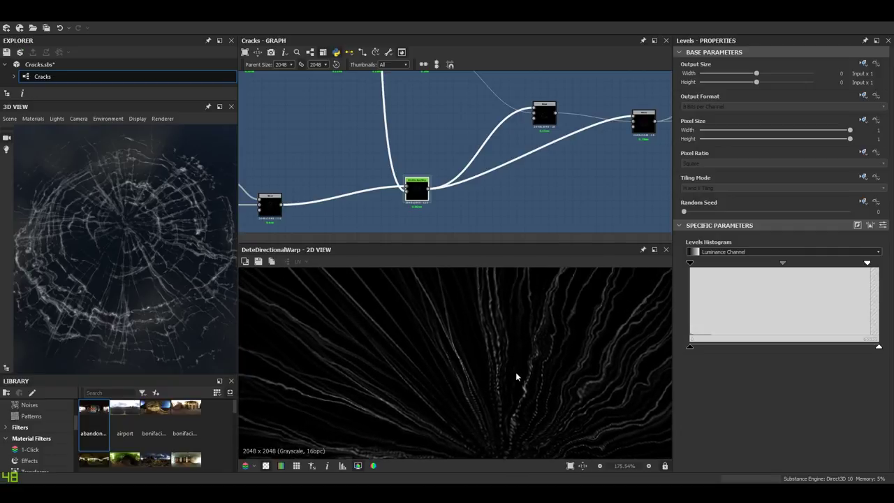
pyautogui.moveTo(516, 373); pyautogui.dragTo(498, 396, button='middle')
pyautogui.scroll(1, 386, 382)
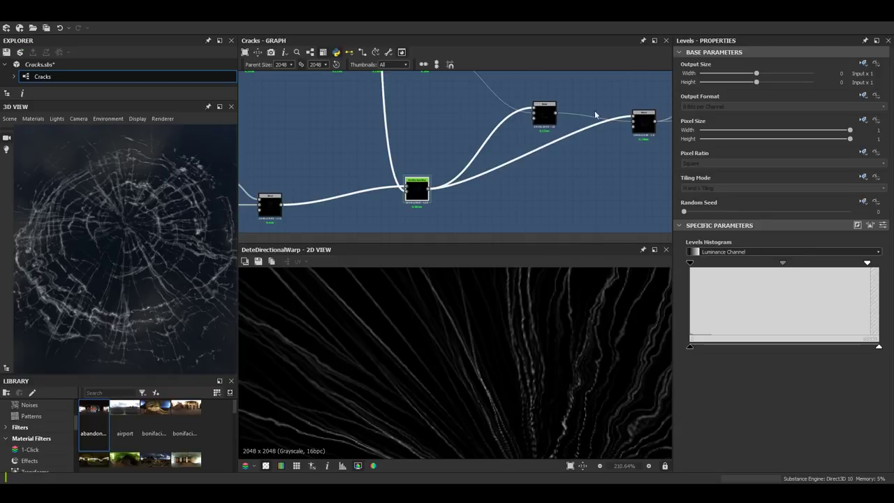
pyautogui.scroll(-3, 522, 339)
pyautogui.moveTo(523, 339); pyautogui.dragTo(480, 324, button='middle')
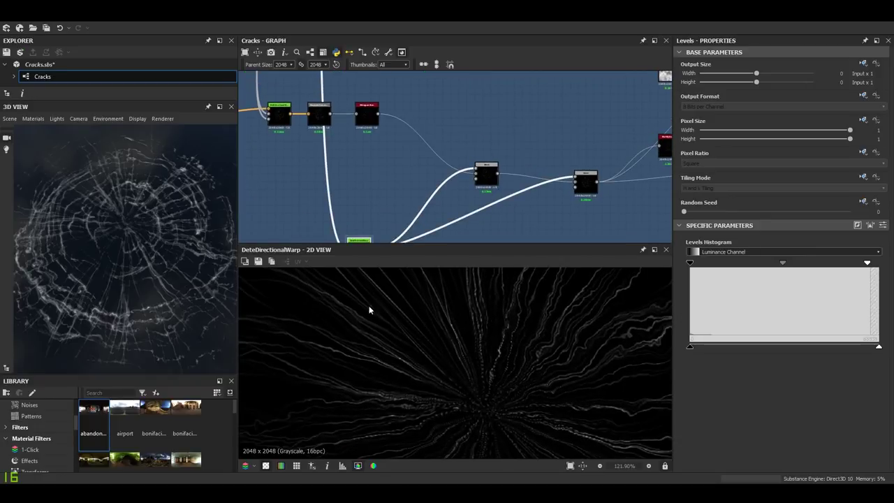
pyautogui.moveTo(133, 263); pyautogui.dragTo(129, 274)
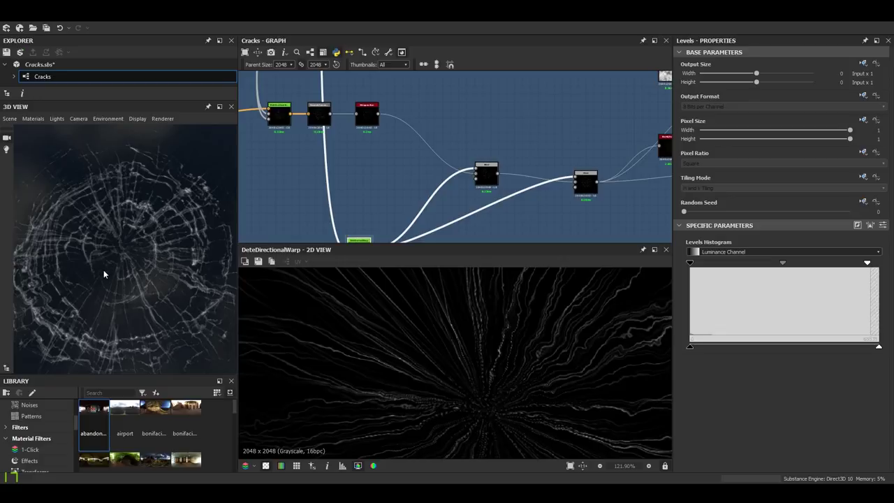
# Preview the Blend node combining the Histogram Scan and DeteDirectionalWarp, and review its Subtract blending mode.
pyautogui.doubleClick(484, 169)
pyautogui.moveTo(595, 200); pyautogui.dragTo(523, 179, button='middle')
pyautogui.click(516, 164)
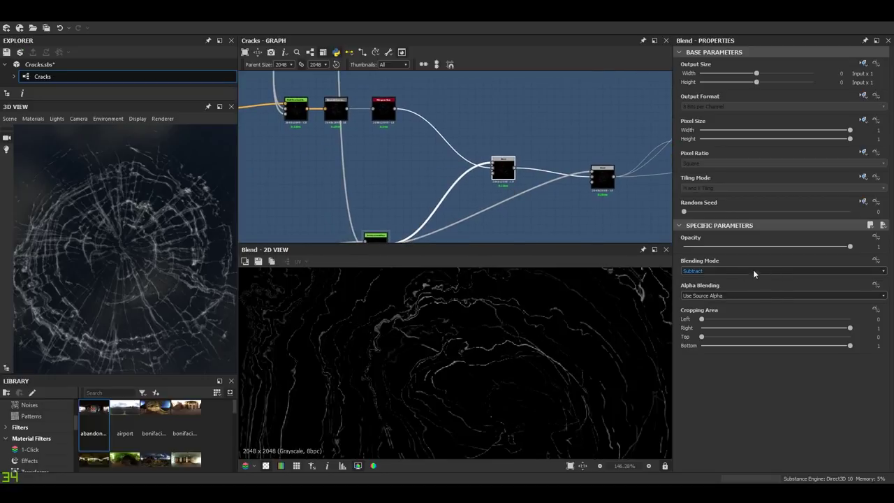
pyautogui.scroll(-1, 493, 360)
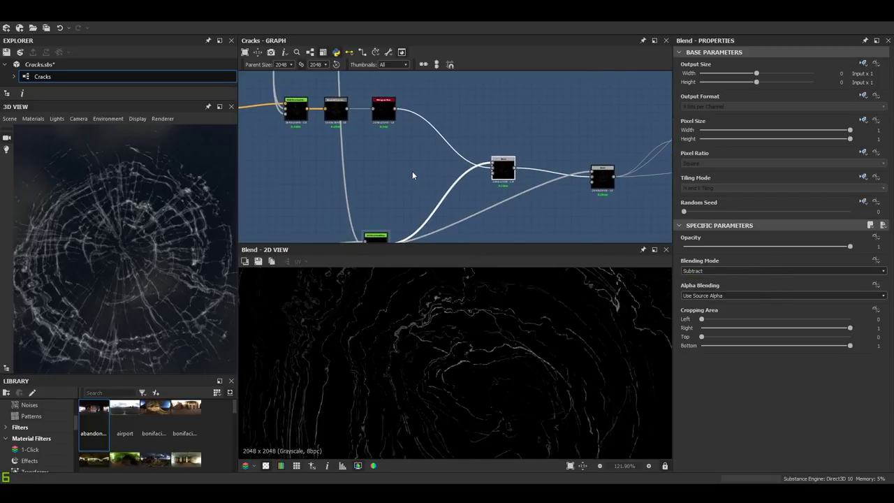
# Preview the DeteDirectionalWarp feeding the Blend node and examine its radial crack pattern.
pyautogui.moveTo(412, 172); pyautogui.dragTo(424, 146, button='middle')
pyautogui.scroll(1, 414, 216)
pyautogui.doubleClick(388, 225)
pyautogui.scroll(-2, 495, 361)
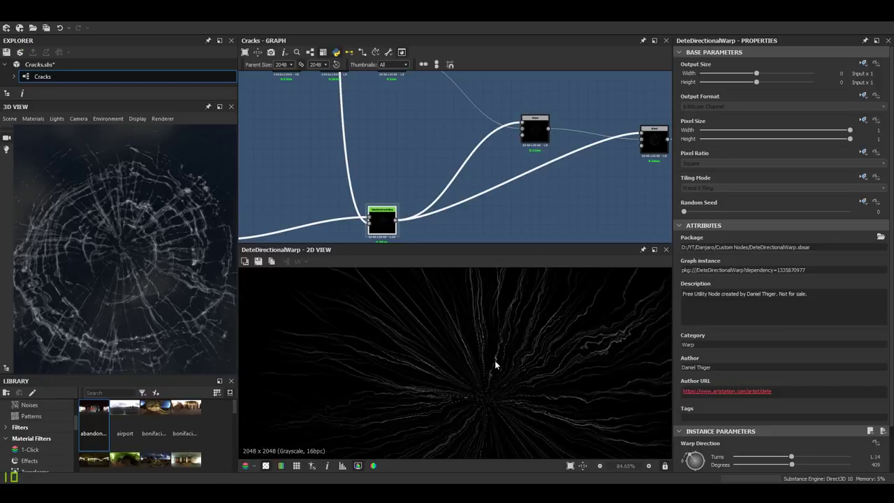
pyautogui.moveTo(495, 360); pyautogui.dragTo(462, 393, button='middle')
pyautogui.scroll(1, 430, 331)
# Preview the Histogram Scan node and examine its circular crack pattern.
pyautogui.moveTo(495, 150); pyautogui.dragTo(500, 191, button='middle')
pyautogui.click(395, 95)
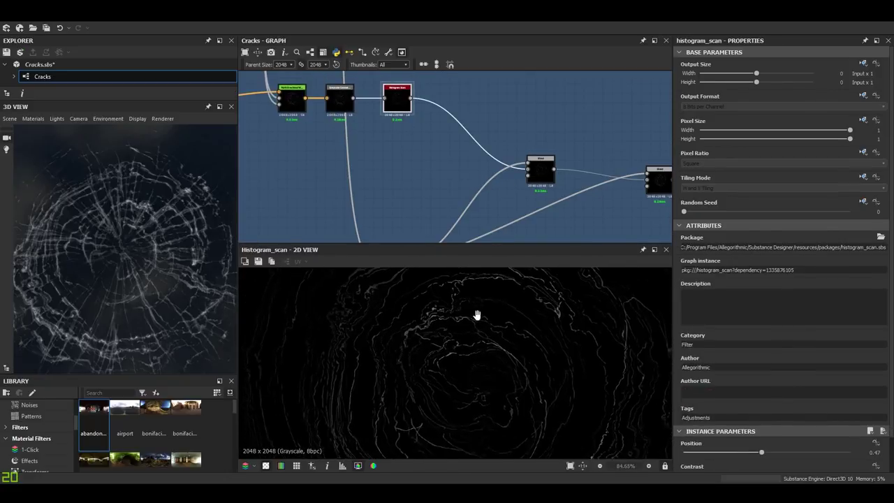
pyautogui.moveTo(477, 315); pyautogui.dragTo(482, 316, button='middle')
pyautogui.scroll(-1, 463, 331)
pyautogui.scroll(2, 459, 334)
pyautogui.scroll(-1, 495, 352)
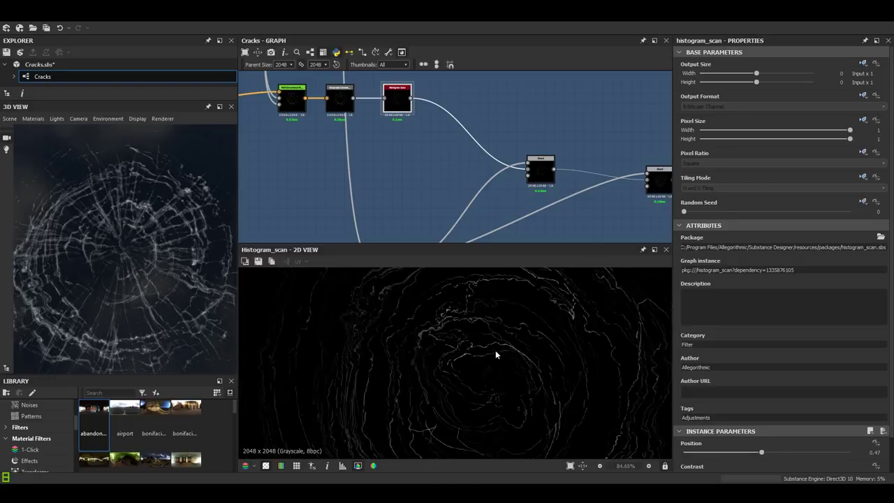
pyautogui.scroll(-1, 495, 350)
pyautogui.scroll(-1, 509, 174)
# Reposition the Subtract Blend node and the Blend node after it in the graph.
pyautogui.moveTo(510, 174); pyautogui.dragTo(476, 160, button='middle')
pyautogui.scroll(1, 475, 161)
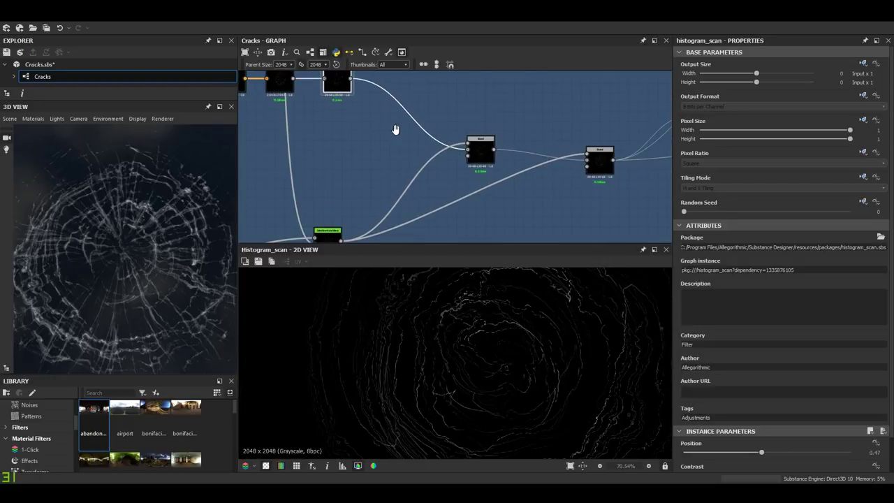
pyautogui.moveTo(395, 130); pyautogui.dragTo(402, 168, button='middle')
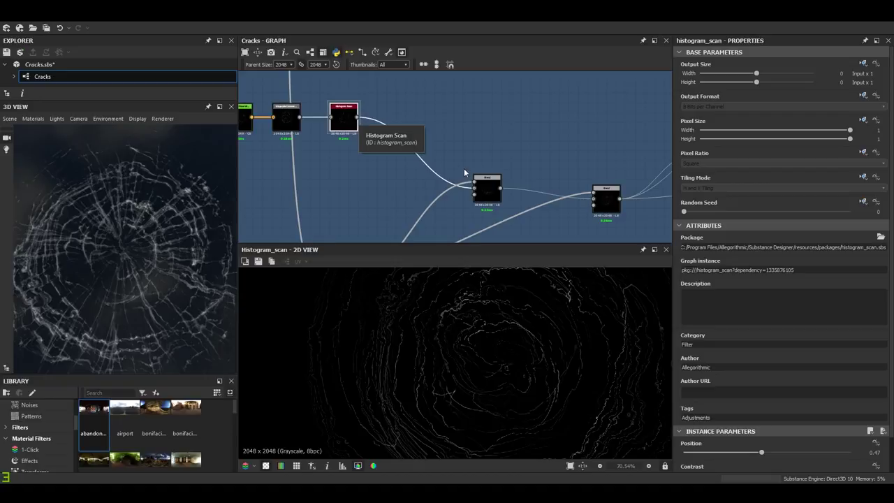
pyautogui.moveTo(463, 169); pyautogui.dragTo(459, 125, button='middle')
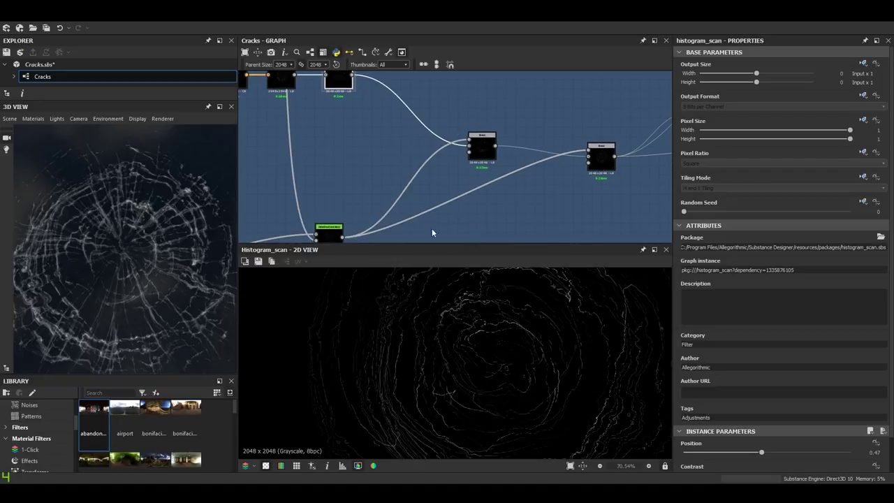
pyautogui.moveTo(601, 155); pyautogui.dragTo(585, 161)
pyautogui.click(490, 155)
pyautogui.moveTo(491, 155); pyautogui.dragTo(479, 154)
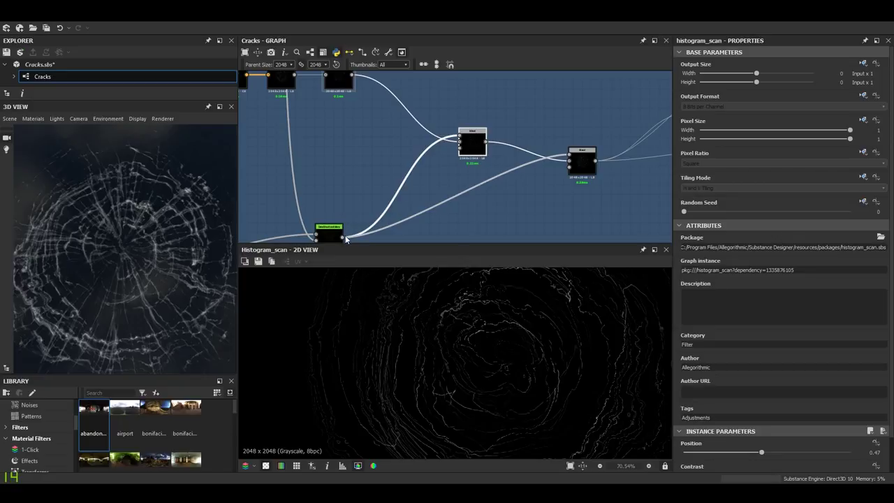
# Connect the Histogram Scan output directly to the second Blend node, bypassing the Subtract Blend, and inspect the cracks in the 3D view.
pyautogui.moveTo(342, 238); pyautogui.dragTo(569, 156)
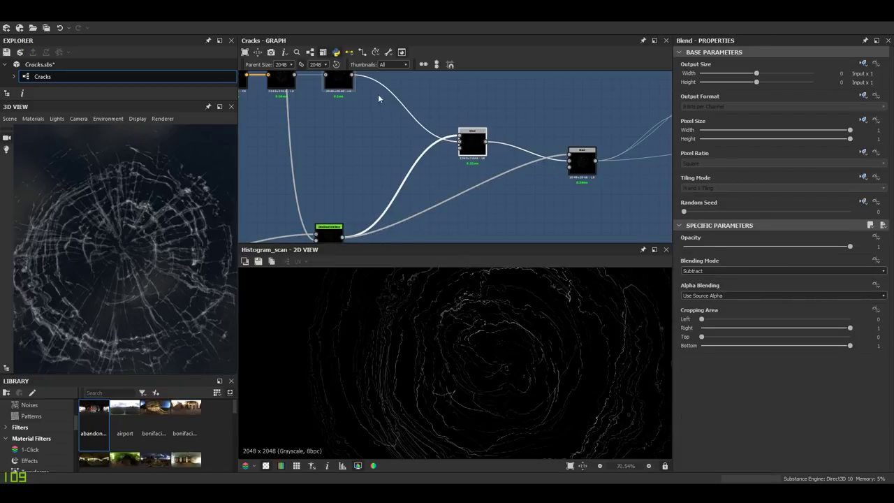
pyautogui.moveTo(354, 91); pyautogui.dragTo(367, 128, button='middle')
pyautogui.moveTo(364, 112); pyautogui.dragTo(589, 205)
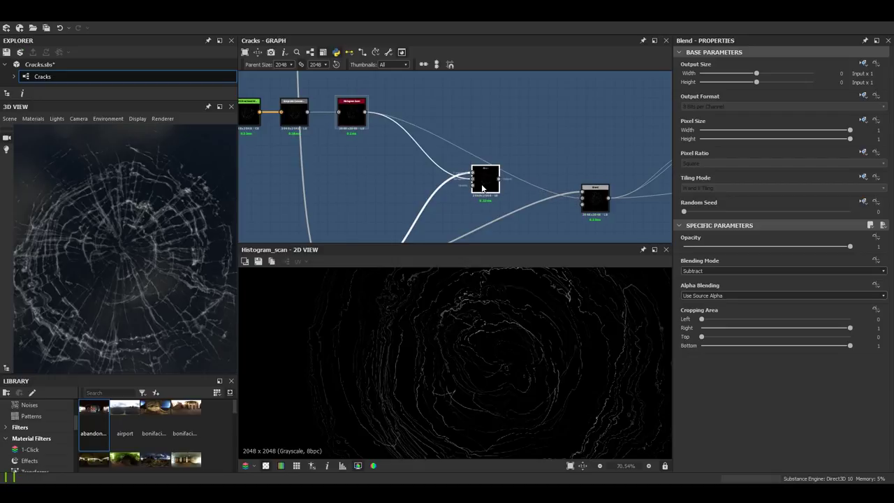
pyautogui.moveTo(121, 299); pyautogui.dragTo(191, 217)
pyautogui.scroll(4, 136, 293)
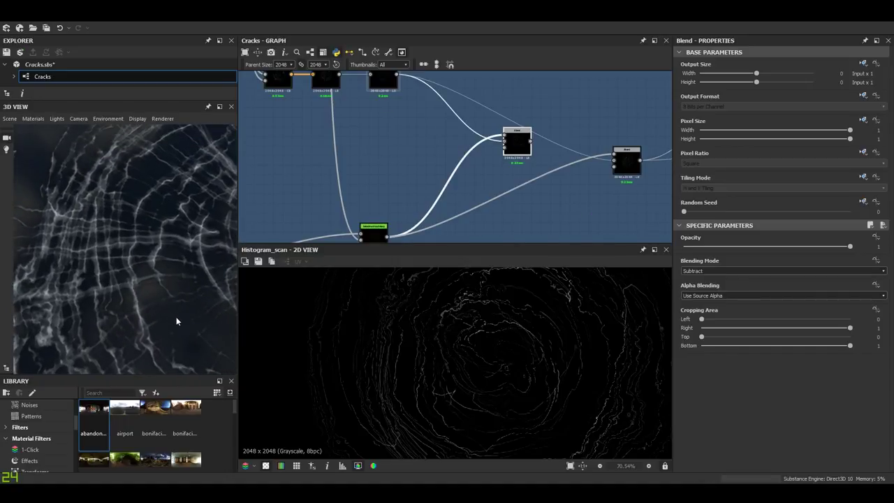
# Compare the cracks with and without the Subtract Blend in the 3D view, keep the direct connection, and delete the Subtract Blend node.
pyautogui.hotkey('ctrl', 'z')
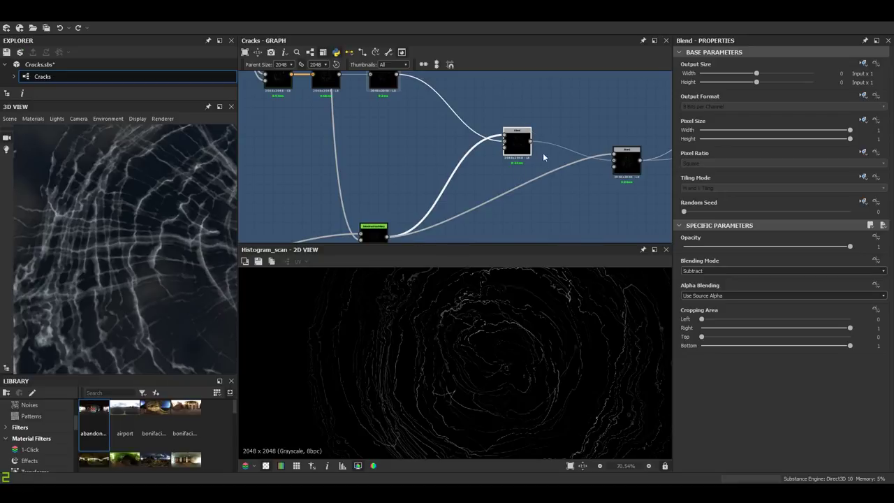
pyautogui.hotkey('ctrl', 'y')
pyautogui.moveTo(84, 241); pyautogui.dragTo(124, 250)
pyautogui.moveTo(524, 142); pyautogui.dragTo(508, 152)
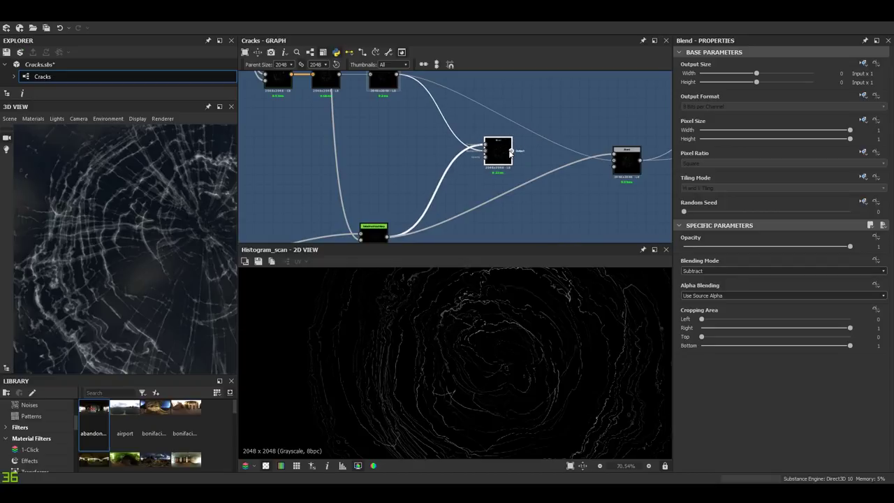
pyautogui.press('Delete')
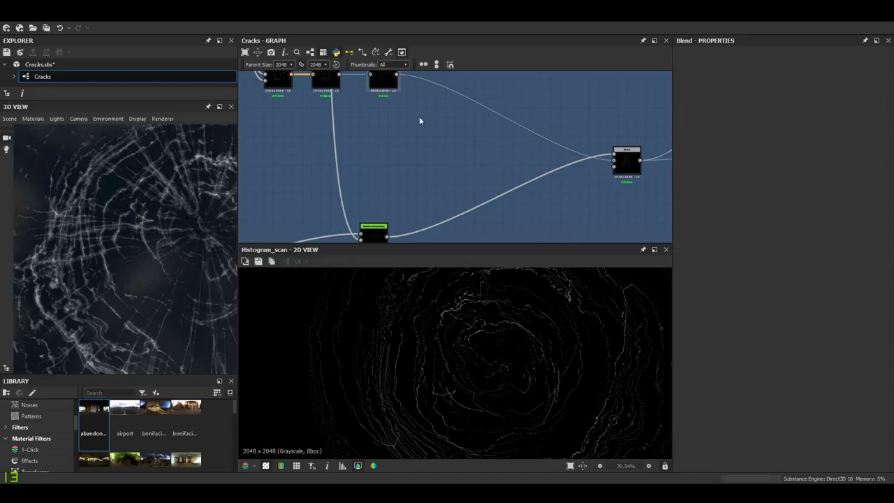
# Examine the two node chains feeding the final Blend, through the Histogram Scan and the DeteDirectionalWarp.
pyautogui.scroll(-3, 364, 140)
pyautogui.moveTo(256, 132); pyautogui.dragTo(402, 152, button='middle')
pyautogui.click(548, 125)
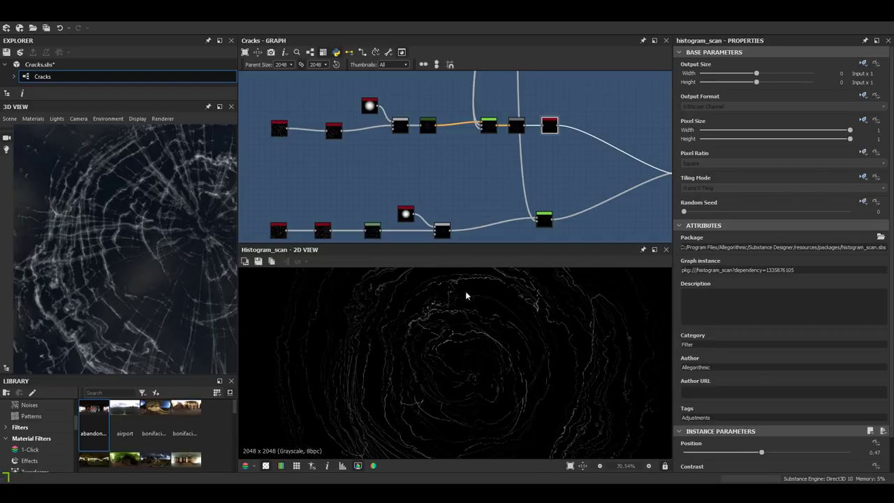
pyautogui.moveTo(402, 164); pyautogui.dragTo(472, 195, button='middle')
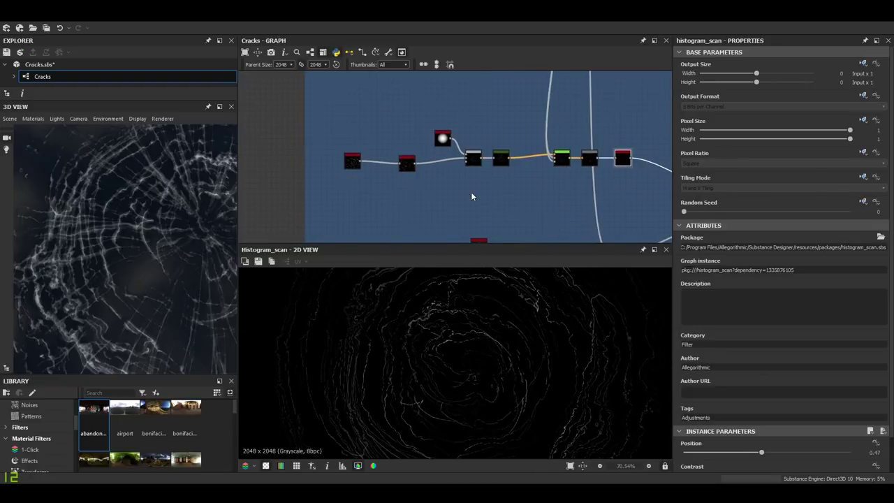
pyautogui.scroll(1, 385, 166)
pyautogui.moveTo(405, 158); pyautogui.dragTo(399, 99, button='middle')
pyautogui.moveTo(541, 196); pyautogui.dragTo(410, 169, button='middle')
pyautogui.moveTo(497, 159); pyautogui.dragTo(524, 155, button='middle')
pyautogui.moveTo(329, 143); pyautogui.dragTo(382, 172, button='middle')
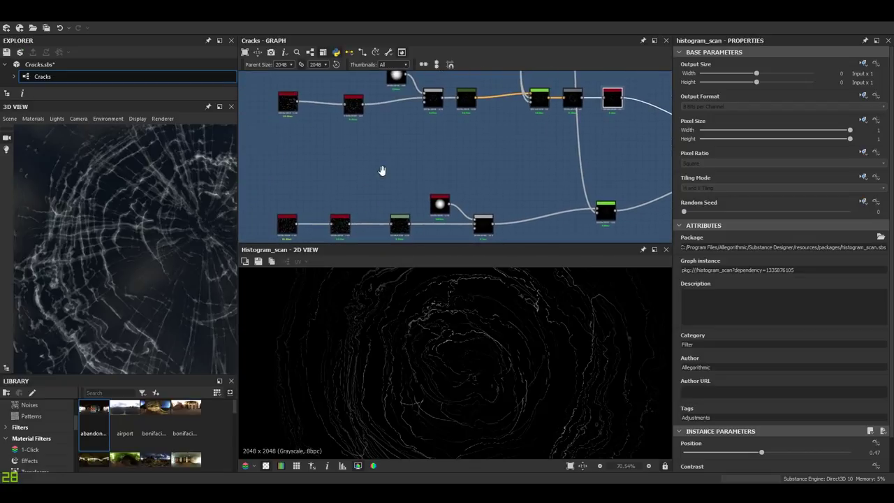
# Preview the Scratches Generator node that starts the circular crack chain and examine its scratch pattern.
pyautogui.scroll(4, 353, 158)
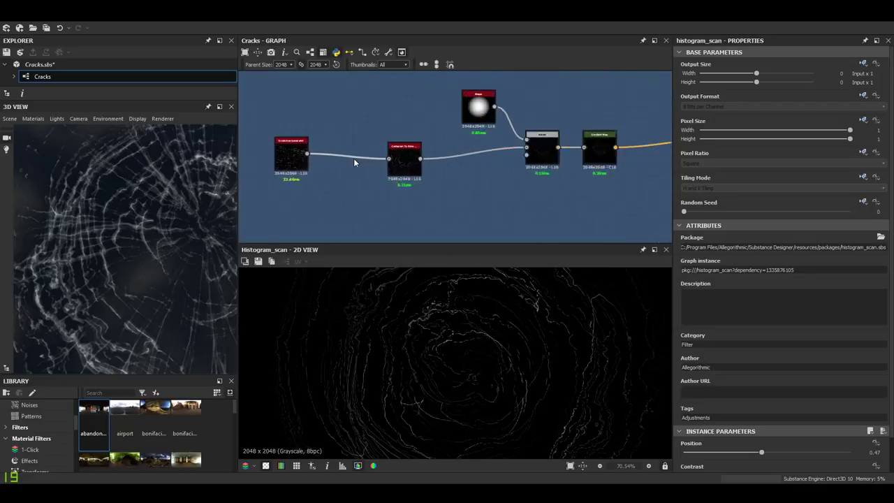
pyautogui.click(293, 167)
pyautogui.doubleClick(291, 169)
pyautogui.moveTo(339, 172); pyautogui.dragTo(437, 154, button='middle')
pyautogui.scroll(-4, 483, 341)
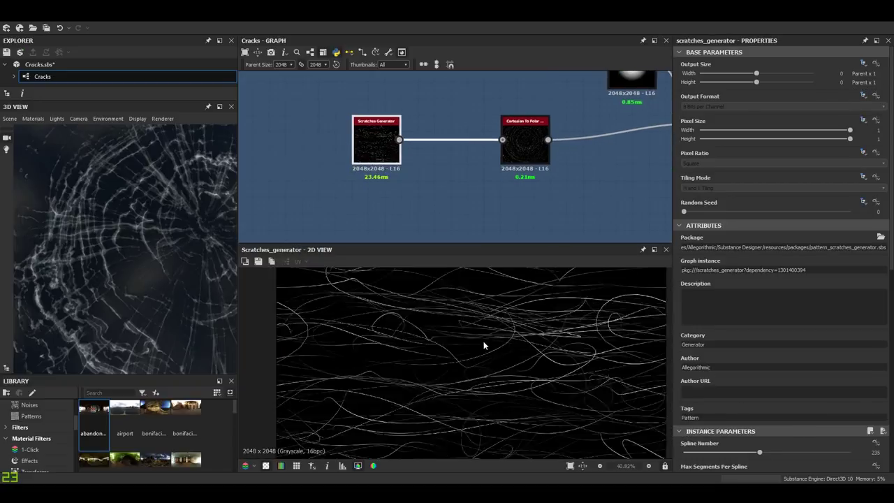
pyautogui.scroll(2, 388, 162)
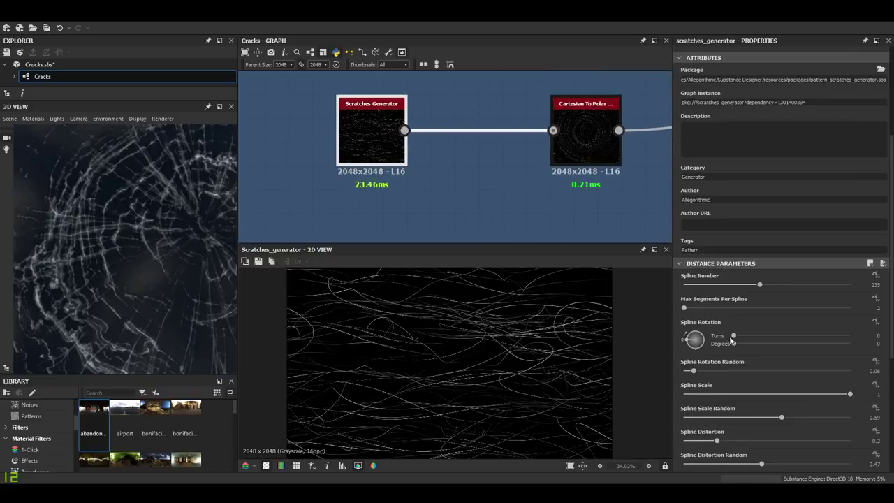
# Set the Scratches Generator's Spline Number to 256 and examine the resulting scratches.
pyautogui.scroll(-5, 756, 368)
pyautogui.scroll(-3, 478, 334)
pyautogui.scroll(1, 849, 174)
pyautogui.click(884, 175)
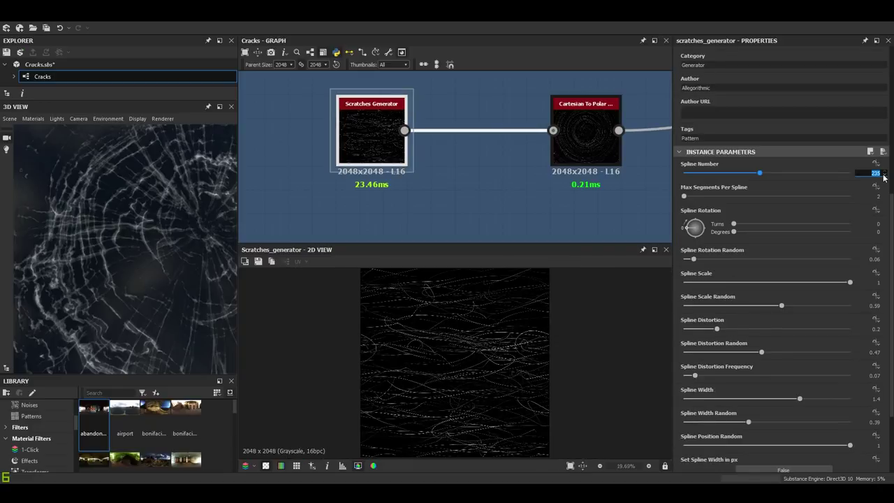
pyautogui.write('256')
pyautogui.press('Return')
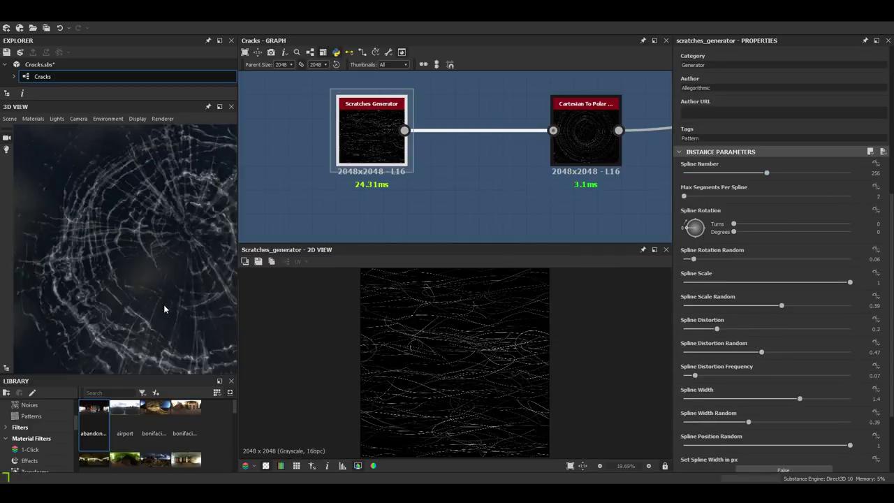
pyautogui.scroll(2, 480, 372)
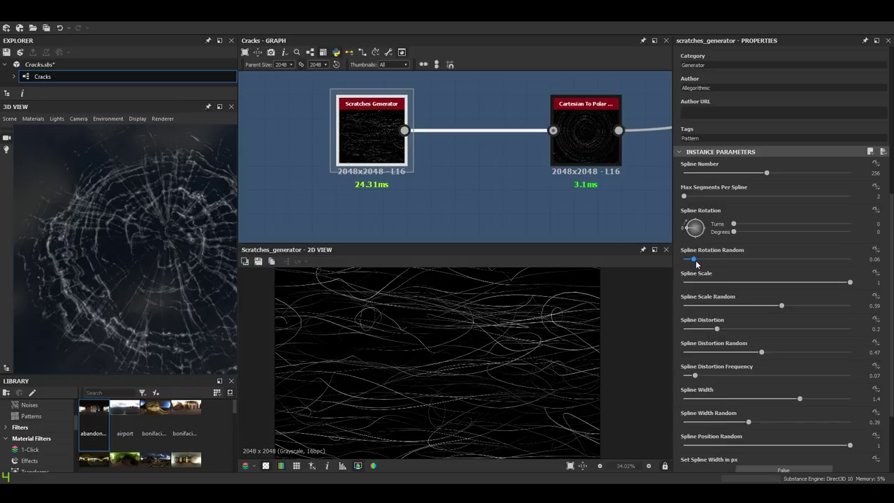
# Set the Scratches Generator's Spline Distortion to 0.13 and review its remaining instance parameters, including Fade Mode and Non Square Expansion.
pyautogui.scroll(-2, 479, 328)
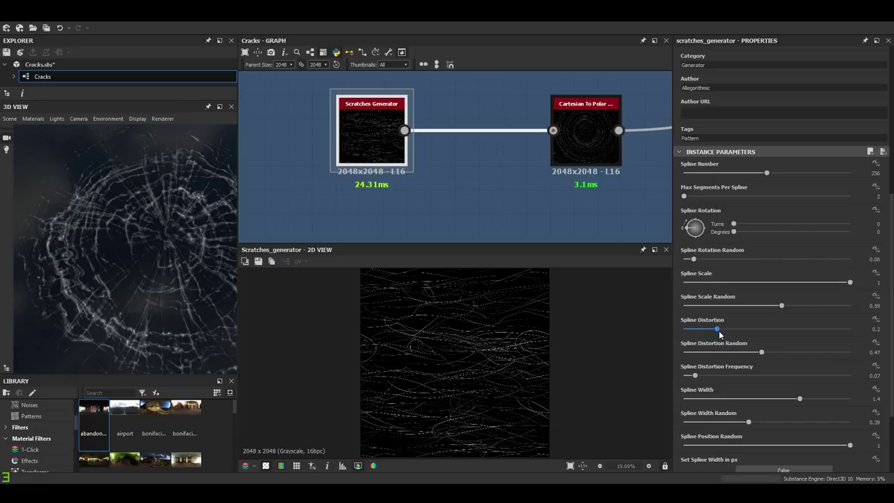
pyautogui.scroll(2, 461, 377)
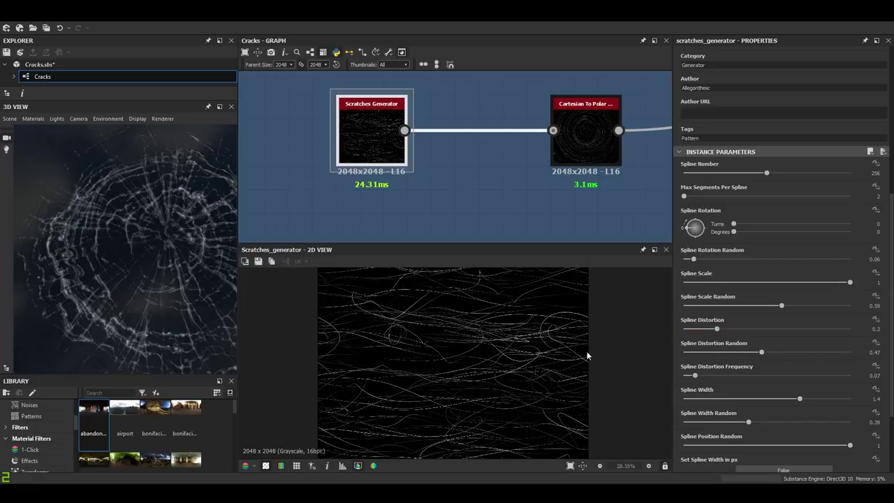
pyautogui.click(705, 329)
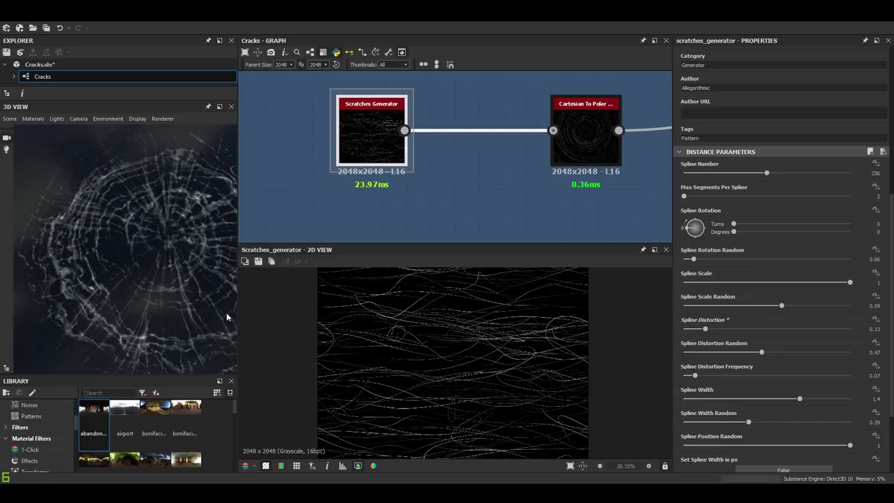
pyautogui.moveTo(226, 312); pyautogui.dragTo(144, 301)
pyautogui.scroll(-3, 777, 331)
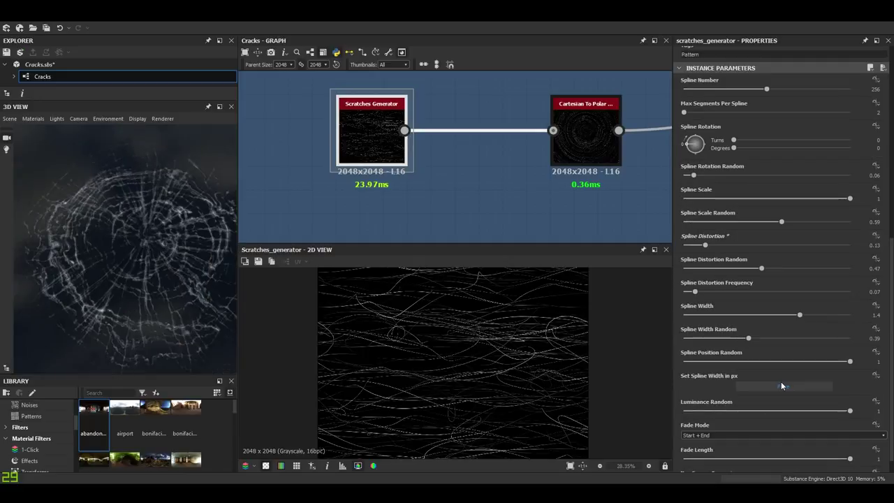
pyautogui.scroll(-1, 776, 331)
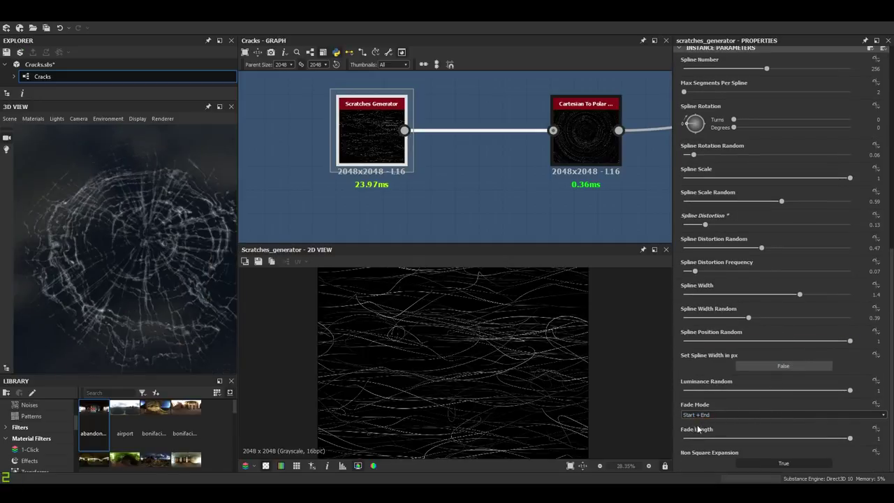
pyautogui.scroll(2, 725, 417)
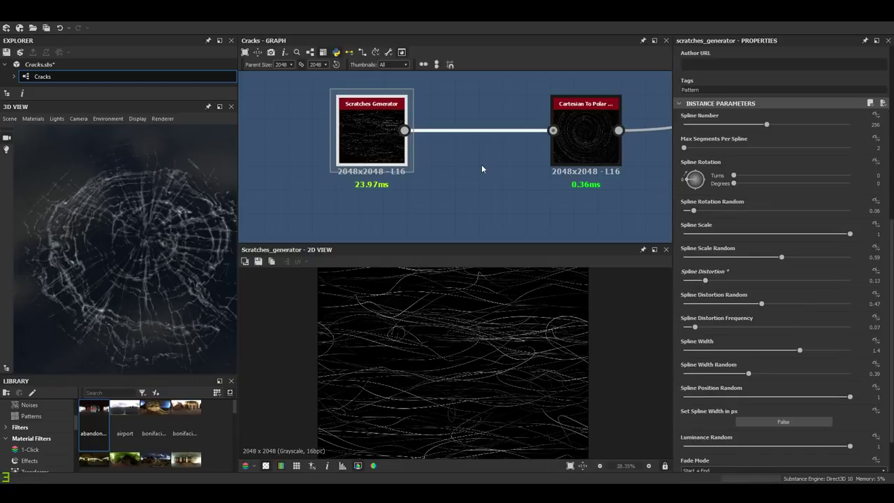
# Place a copy of the radial chain's Directional Scratches node below the Scratches Generator and preview it.
pyautogui.scroll(-5, 482, 167)
pyautogui.scroll(2, 442, 169)
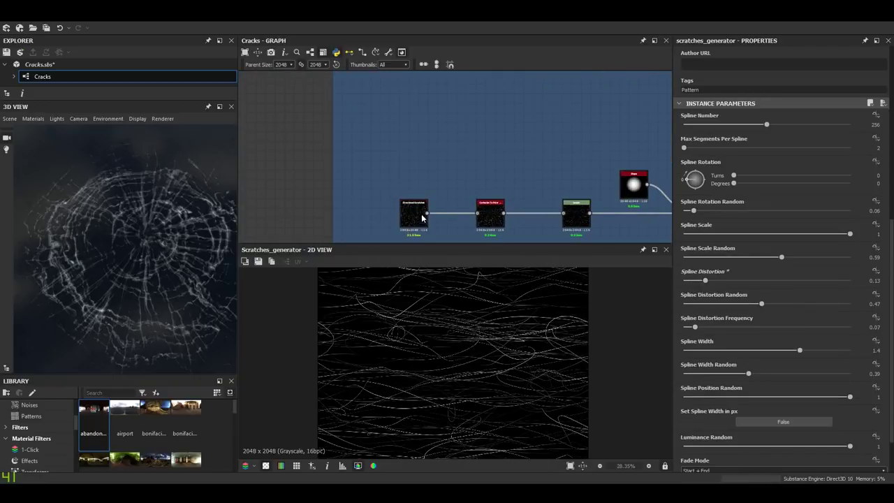
pyautogui.scroll(2, 419, 221)
pyautogui.click(419, 222)
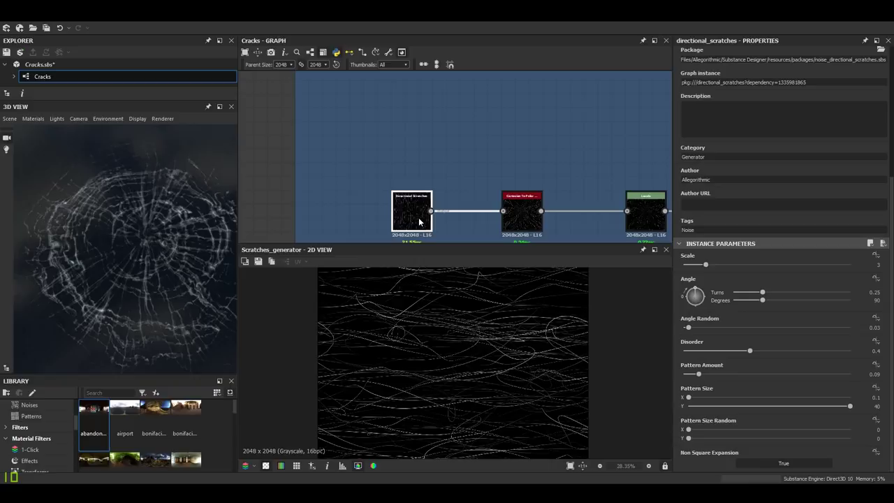
pyautogui.moveTo(455, 160); pyautogui.dragTo(432, 175)
pyautogui.moveTo(455, 162); pyautogui.dragTo(419, 176, button='middle')
pyautogui.moveTo(398, 114); pyautogui.dragTo(396, 143, button='middle')
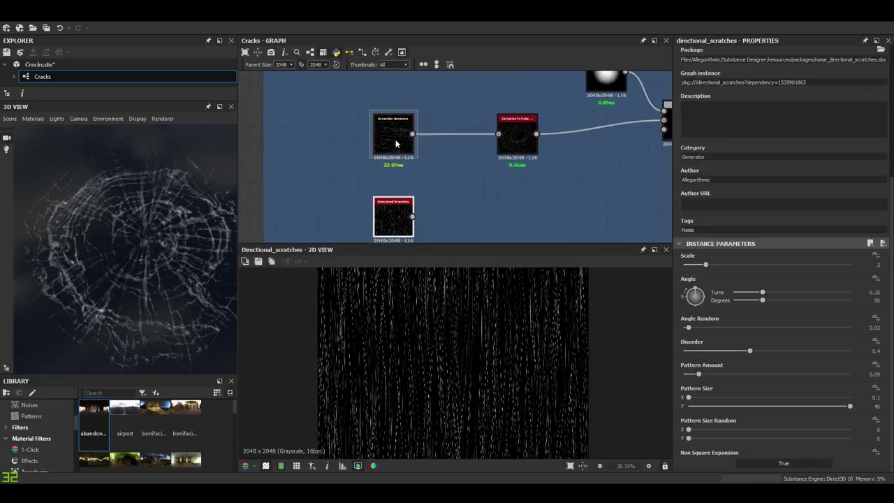
# Compare the copied Directional Scratches node with the Scratches Generator above it, and delete the copy.
pyautogui.scroll(3, 394, 144)
pyautogui.scroll(-2, 419, 177)
pyautogui.moveTo(419, 178); pyautogui.dragTo(422, 114, button='middle')
pyautogui.scroll(3, 393, 162)
pyautogui.scroll(-3, 435, 162)
pyautogui.scroll(3, 397, 176)
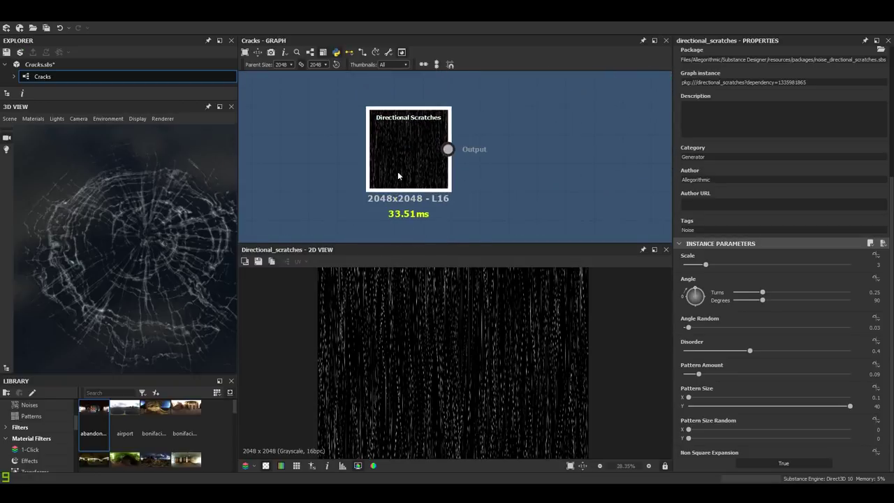
pyautogui.scroll(-1, 419, 171)
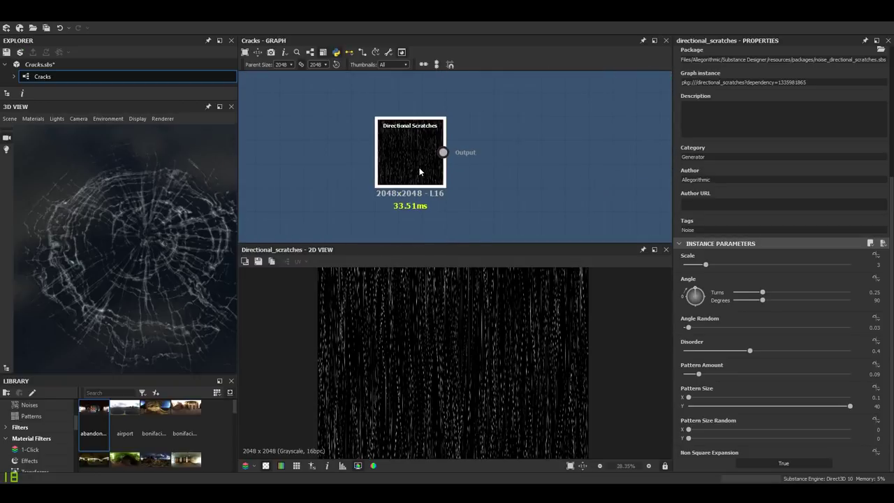
pyautogui.press('Delete')
pyautogui.scroll(-1, 442, 142)
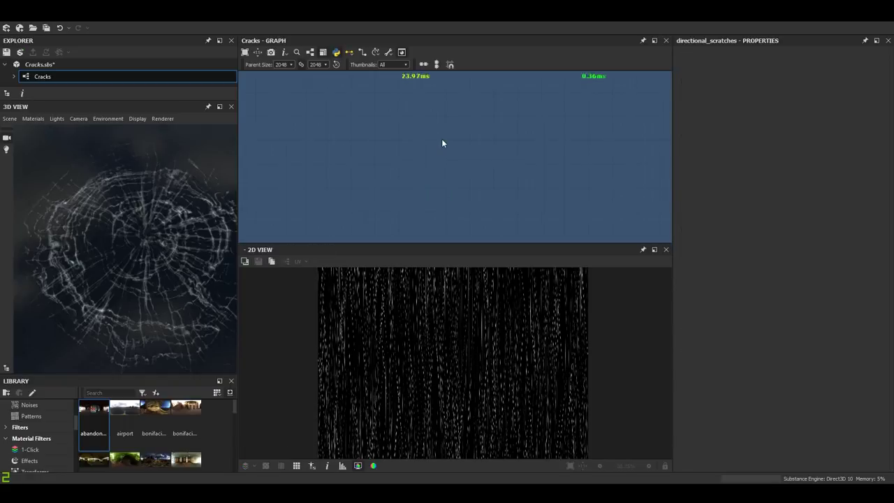
# Preview the Scratches Generator again and look over its spline parameters.
pyautogui.scroll(-1, 441, 139)
pyautogui.moveTo(436, 117); pyautogui.dragTo(409, 196, button='middle')
pyautogui.doubleClick(391, 136)
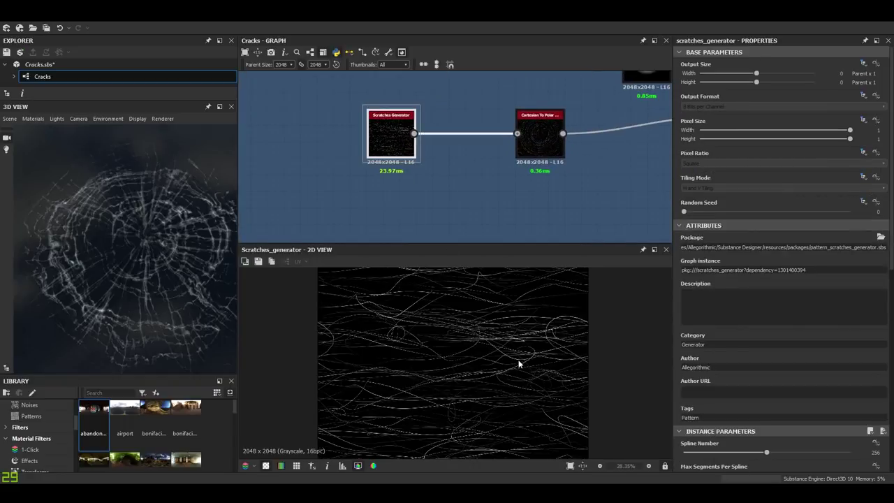
pyautogui.scroll(-1, 735, 365)
pyautogui.scroll(-3, 739, 370)
pyautogui.scroll(1, 384, 173)
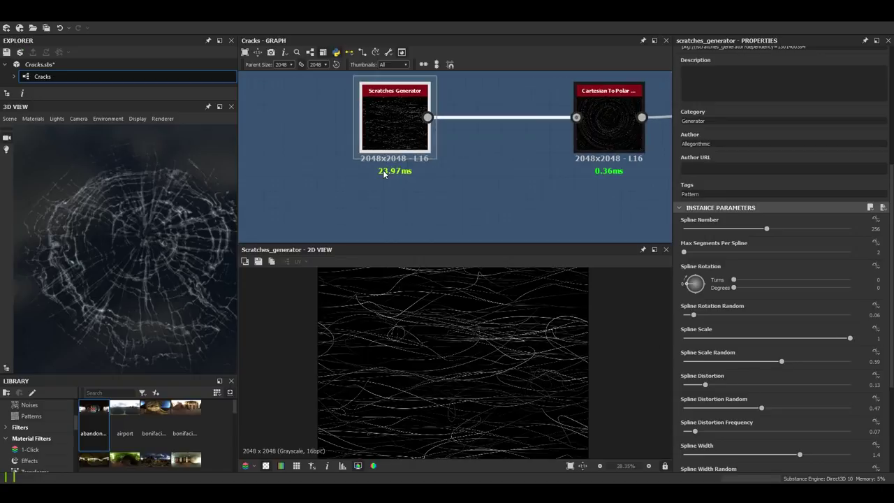
# Preview the Cartesian To Polar node after the Scratches Generator and examine its circular scratch pattern closely.
pyautogui.moveTo(543, 145); pyautogui.dragTo(387, 148, button='middle')
pyautogui.doubleClick(449, 134)
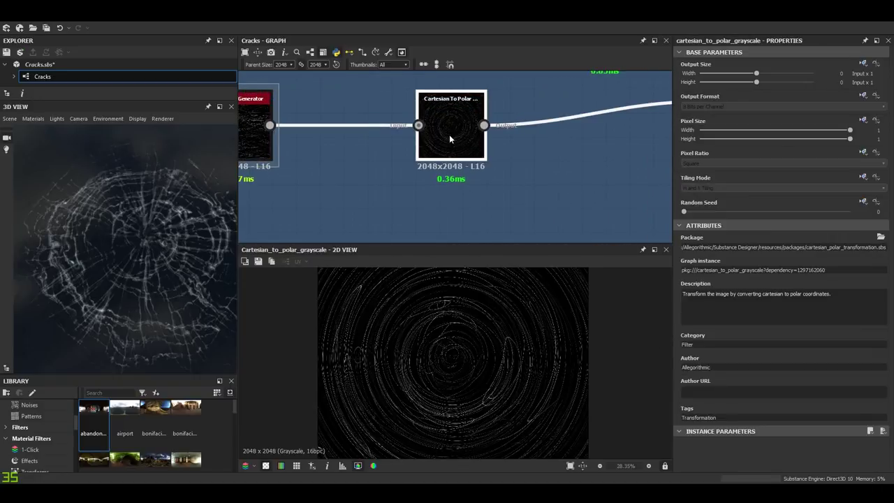
pyautogui.scroll(-2, 466, 362)
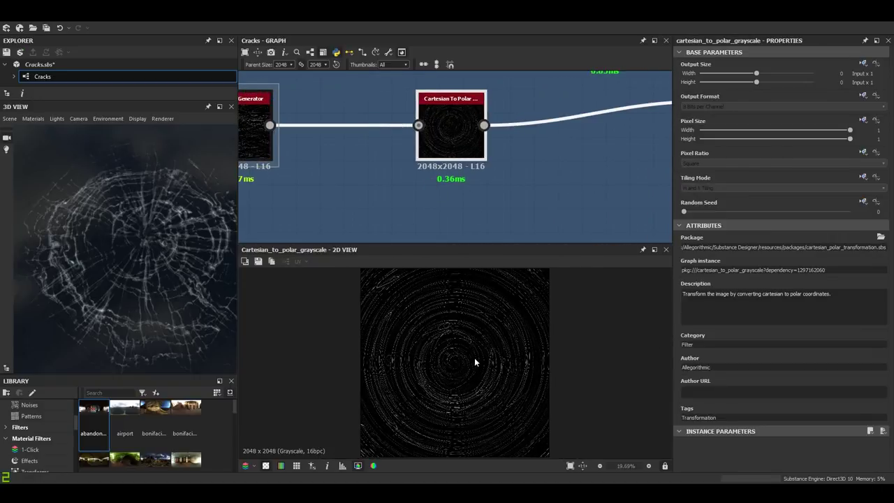
pyautogui.scroll(2, 475, 359)
pyautogui.scroll(3, 428, 349)
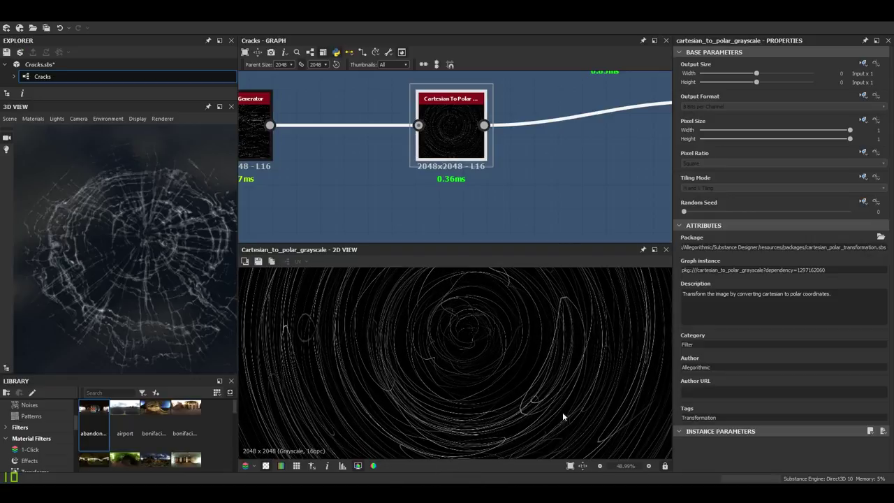
pyautogui.scroll(-3, 577, 149)
pyautogui.moveTo(552, 149); pyautogui.dragTo(454, 160, button='middle')
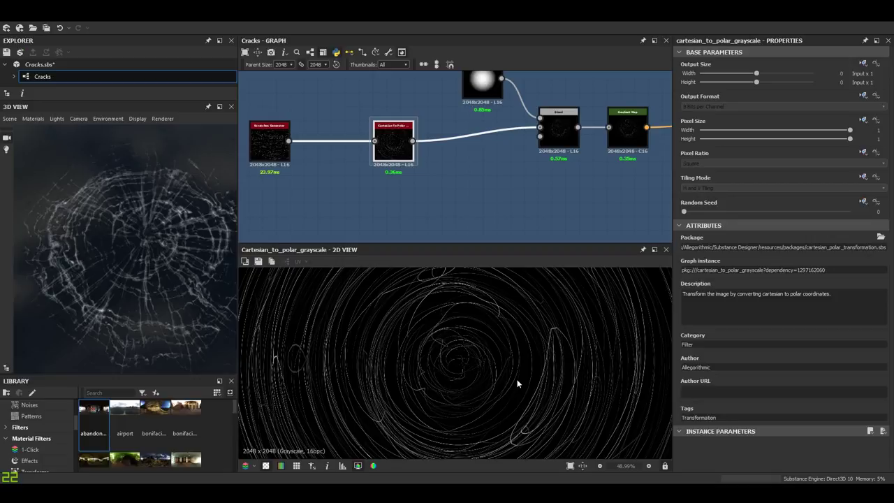
pyautogui.scroll(1, 494, 359)
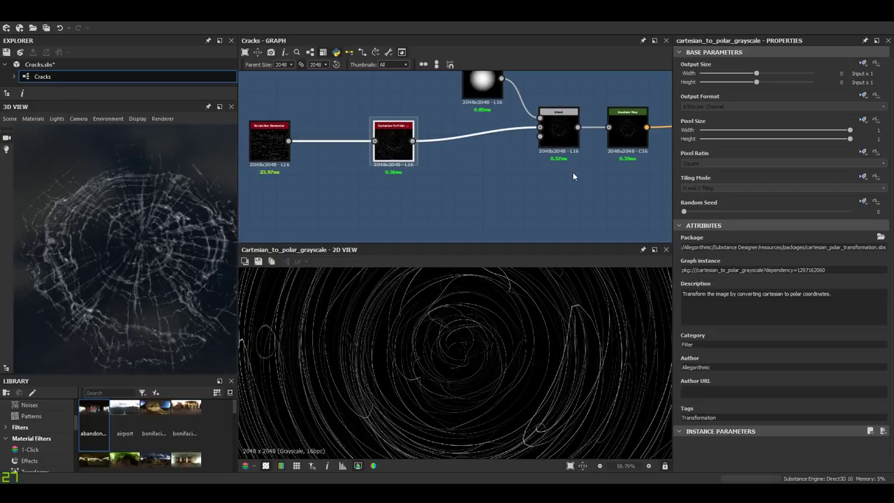
# Preview the Multiply Blend node that combines the Shape with the Cartesian To Polar output.
pyautogui.moveTo(573, 176); pyautogui.dragTo(516, 200, button='middle')
pyautogui.click(501, 151)
pyautogui.scroll(-2, 525, 360)
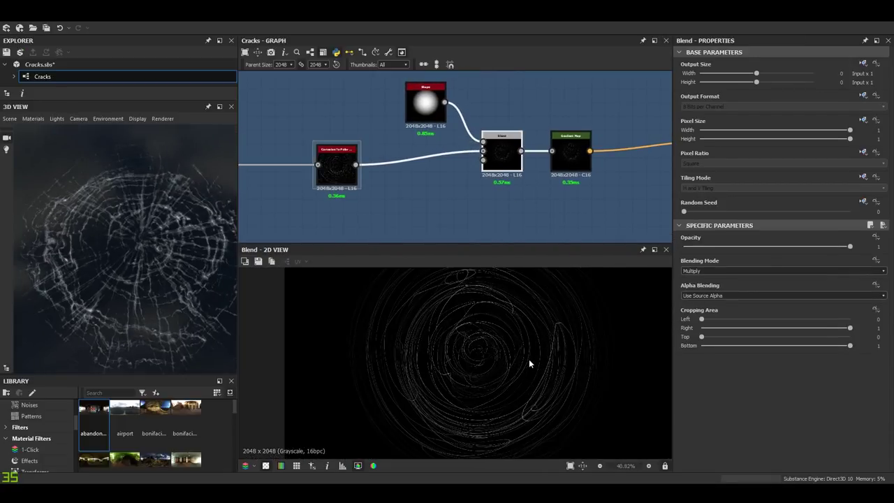
# Move the Shape node slightly away from the Multiply Blend and compare the Shape's preview with the Blend's.
pyautogui.moveTo(428, 106); pyautogui.dragTo(408, 106)
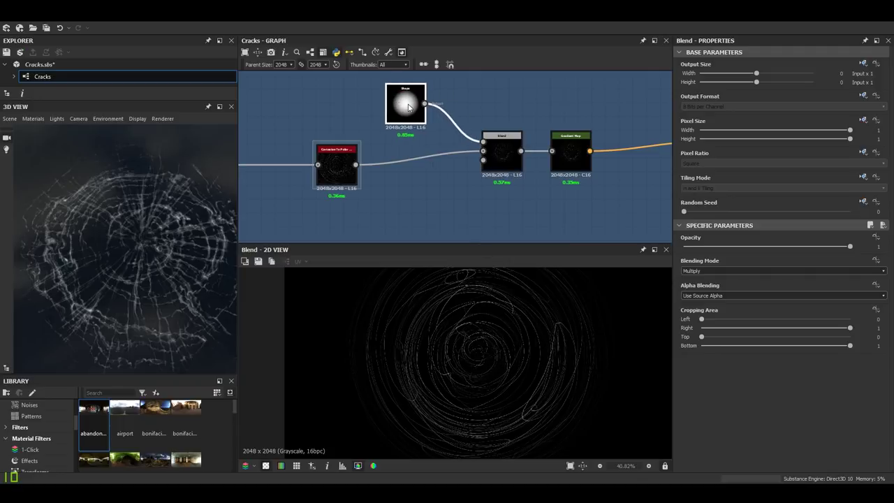
pyautogui.doubleClick(405, 116)
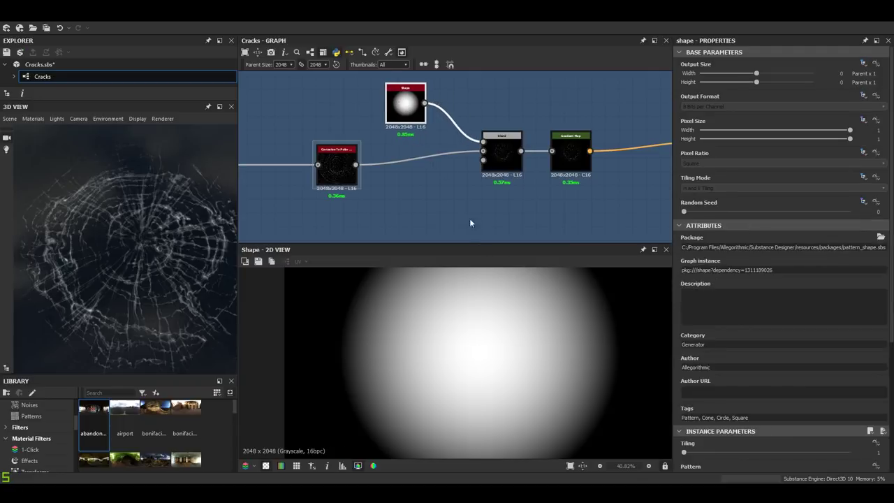
pyautogui.click(500, 164)
pyautogui.doubleClick(501, 164)
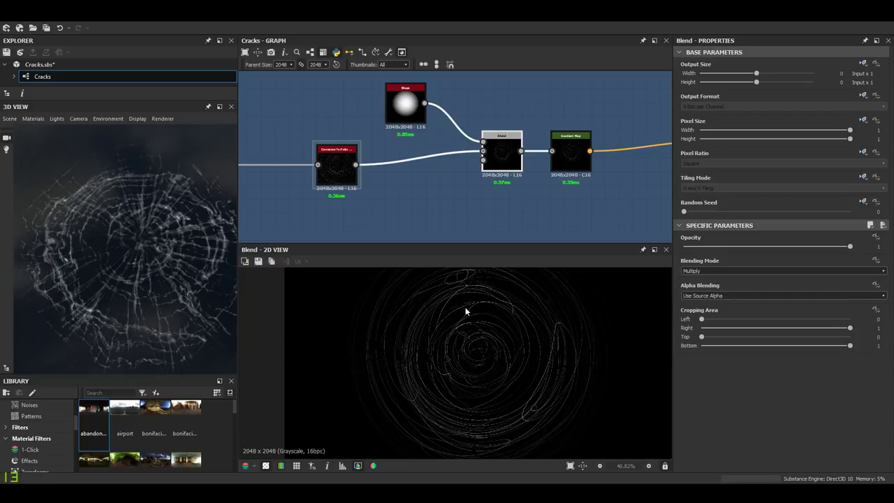
# Preview the MultiDirectionalWarp node that follows the Gradient Map and examine its warped circular cracks closely.
pyautogui.moveTo(498, 158); pyautogui.dragTo(287, 163, button='middle')
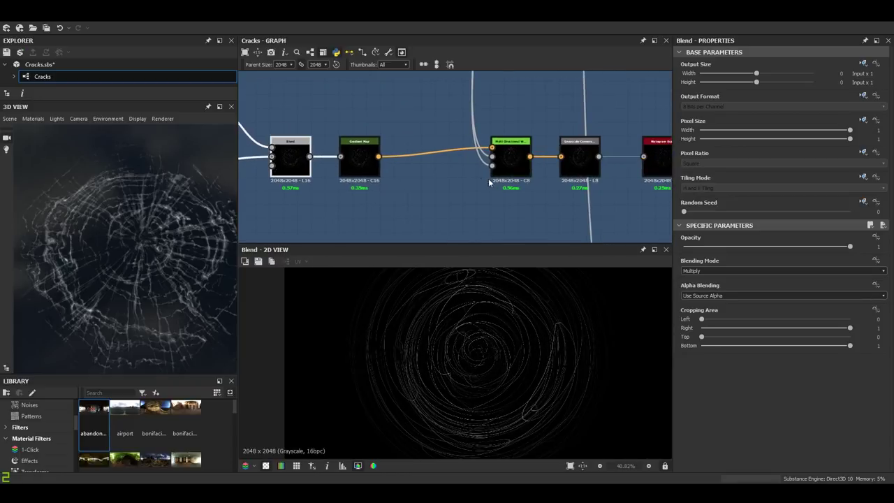
pyautogui.doubleClick(512, 171)
pyautogui.scroll(3, 487, 354)
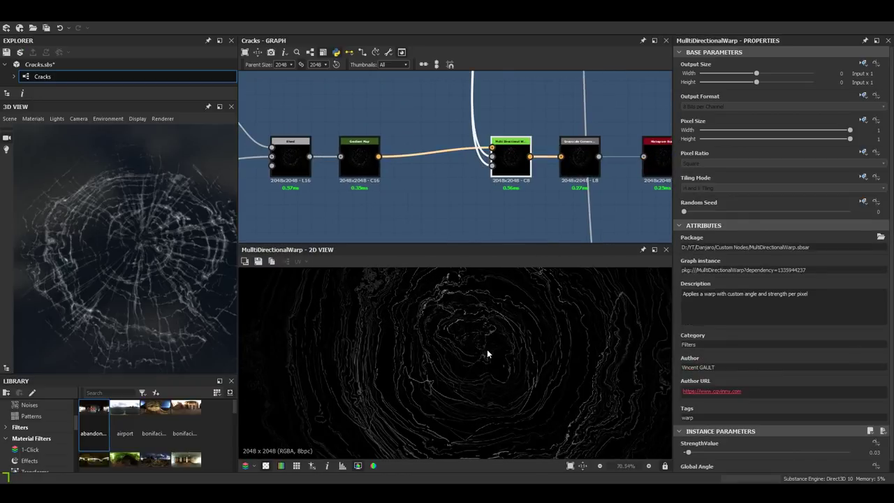
pyautogui.scroll(-2, 531, 167)
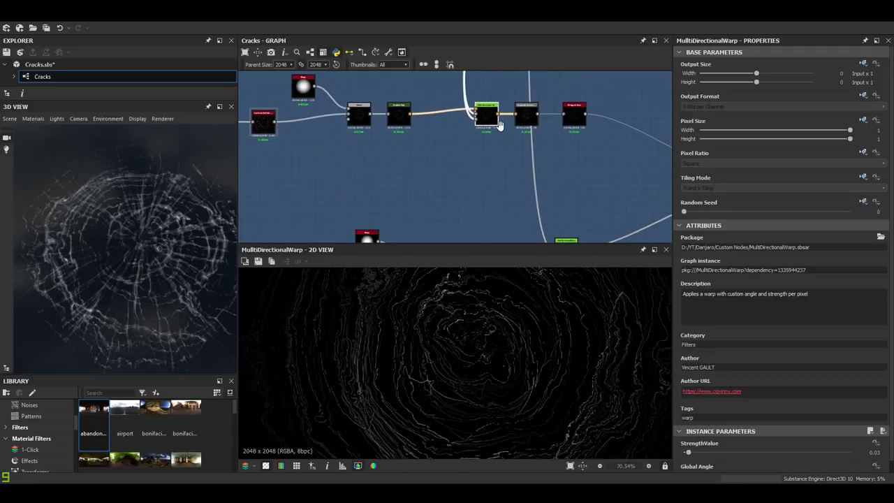
# Copy the DeteDirectionalWarp node from the radial crack chain and place the copy just below the MultiDirectionalWarp node.
pyautogui.moveTo(488, 148); pyautogui.dragTo(460, 64, button='middle')
pyautogui.scroll(5, 534, 151)
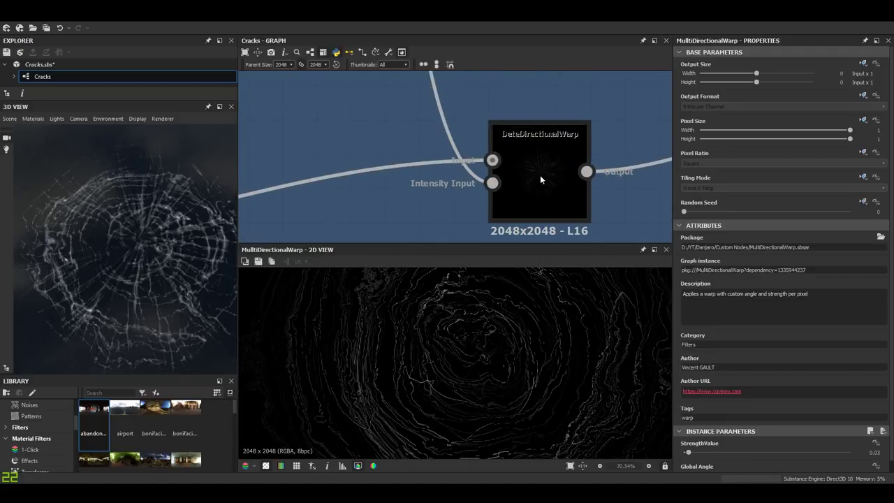
pyautogui.scroll(-3, 540, 176)
pyautogui.scroll(2, 540, 179)
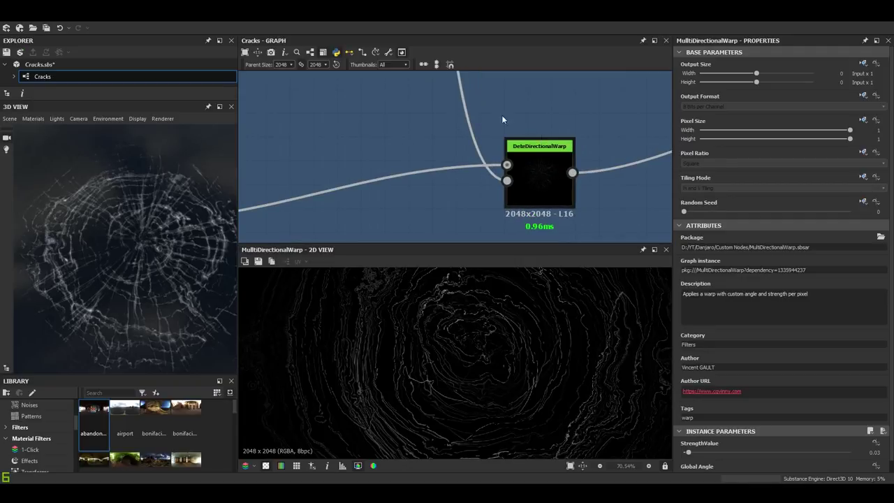
pyautogui.scroll(-3, 475, 227)
pyautogui.click(504, 213)
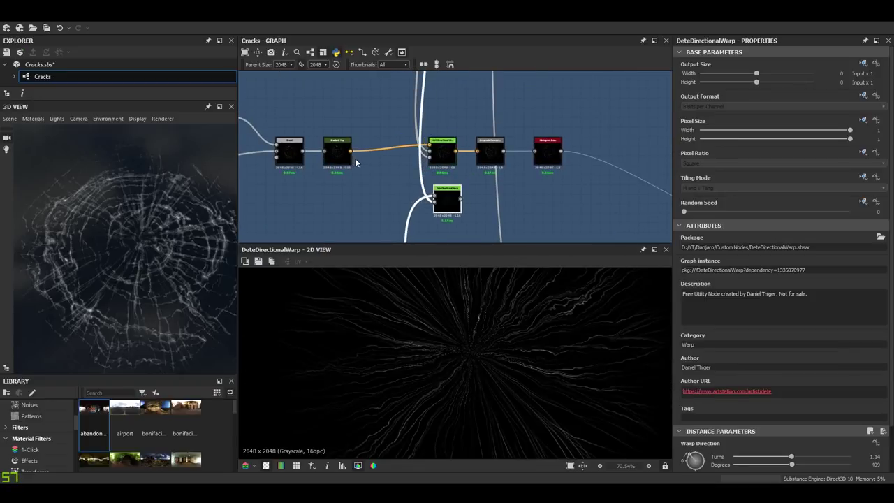
# Move the Gradient Map and Grayscale Conversion nodes up, out of the line between the Blend and the Histogram Scan.
pyautogui.scroll(2, 354, 158)
pyautogui.moveTo(338, 160); pyautogui.dragTo(395, 116)
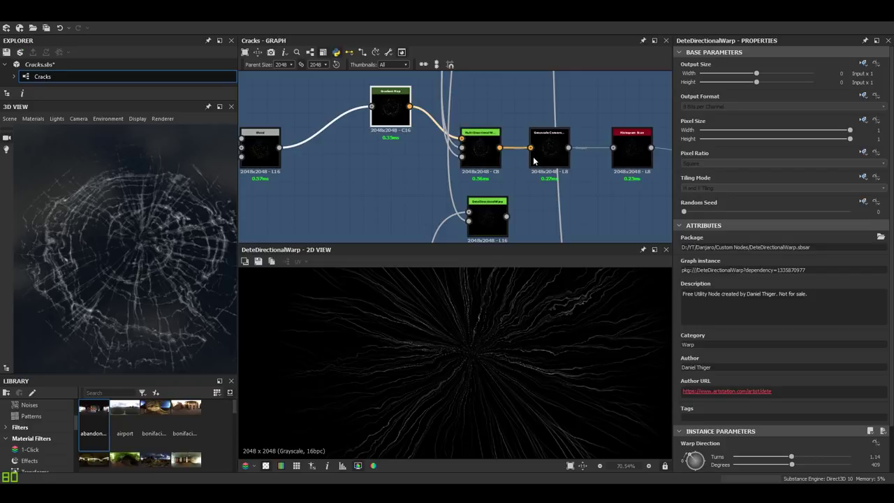
pyautogui.moveTo(549, 140); pyautogui.dragTo(513, 106)
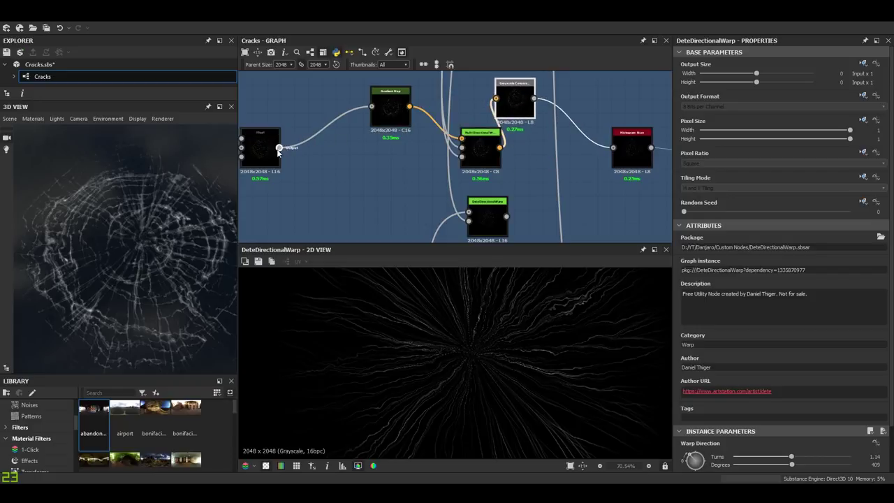
# Connect the Multiply Blend's output to the copied DeteDirectionalWarp's main input and align that node under the MultiDirectionalWarp.
pyautogui.moveTo(279, 147); pyautogui.dragTo(474, 214)
pyautogui.moveTo(490, 217); pyautogui.dragTo(483, 209)
pyautogui.moveTo(490, 343); pyautogui.dragTo(471, 359, button='middle')
# Set the MultiDirectionalWarp node's StrengthValue to 0.02 and check its effect on the glass cracks in the 3D view.
pyautogui.click(481, 152)
pyautogui.moveTo(498, 203); pyautogui.dragTo(492, 179, button='middle')
pyautogui.scroll(2, 473, 344)
pyautogui.moveTo(473, 344); pyautogui.dragTo(462, 321, button='middle')
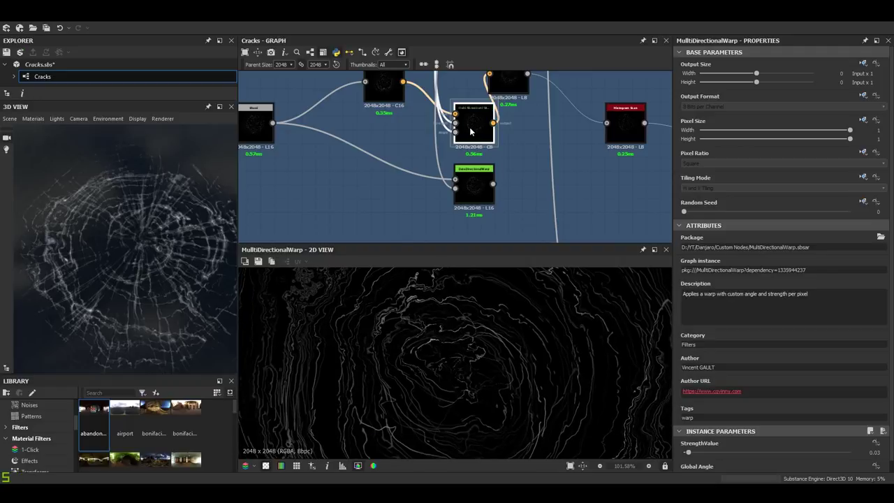
pyautogui.scroll(-1, 750, 361)
pyautogui.click(873, 441)
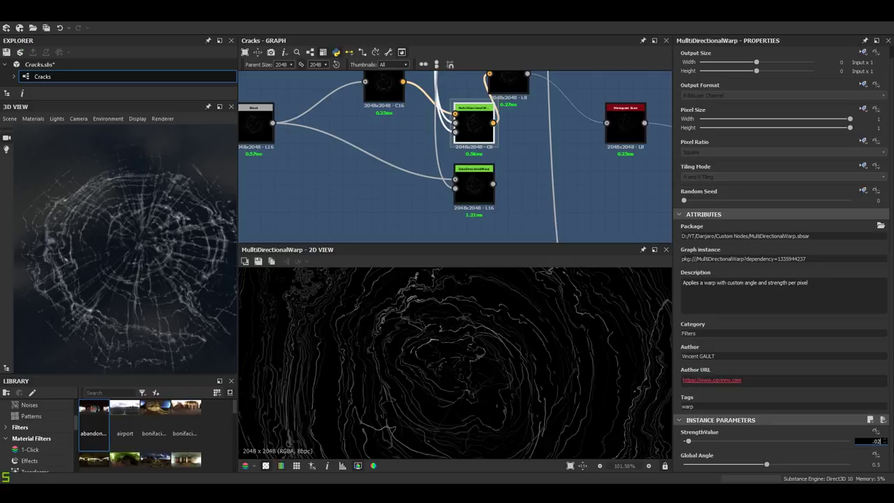
pyautogui.press('Return')
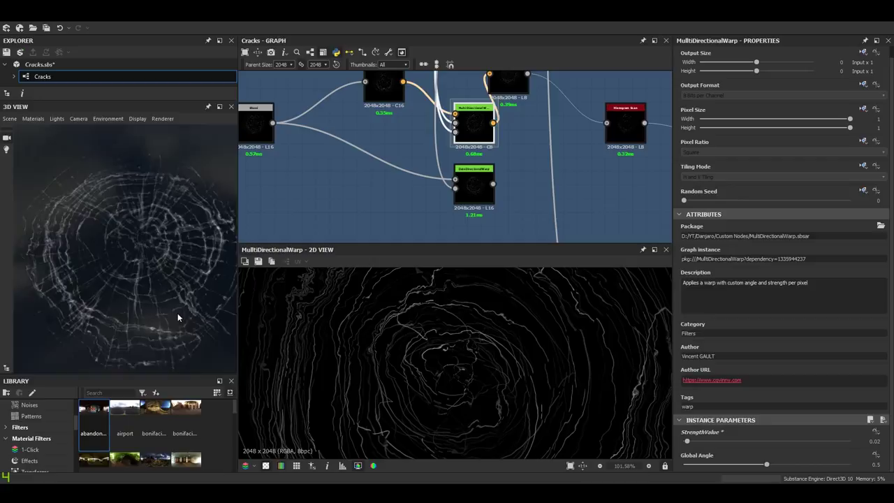
pyautogui.moveTo(178, 312)
pyautogui.mouseDown()
pyautogui.moveTo(171, 321)
pyautogui.moveTo(164, 299)
pyautogui.moveTo(175, 291)
pyautogui.moveTo(164, 311)
pyautogui.mouseUp()
# Set the copied DeteDirectionalWarp node's Direction vectors to 3 and its Intensity to 12.
pyautogui.click(474, 185)
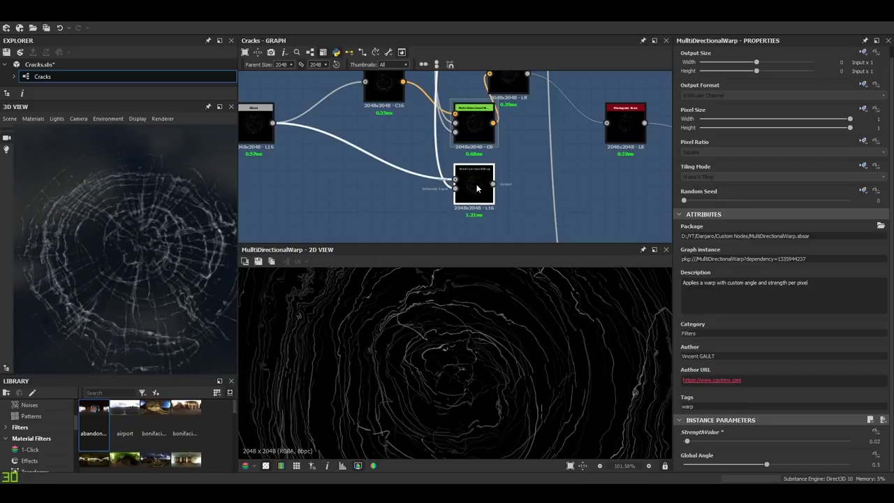
pyautogui.scroll(-3, 486, 325)
pyautogui.scroll(-1, 803, 449)
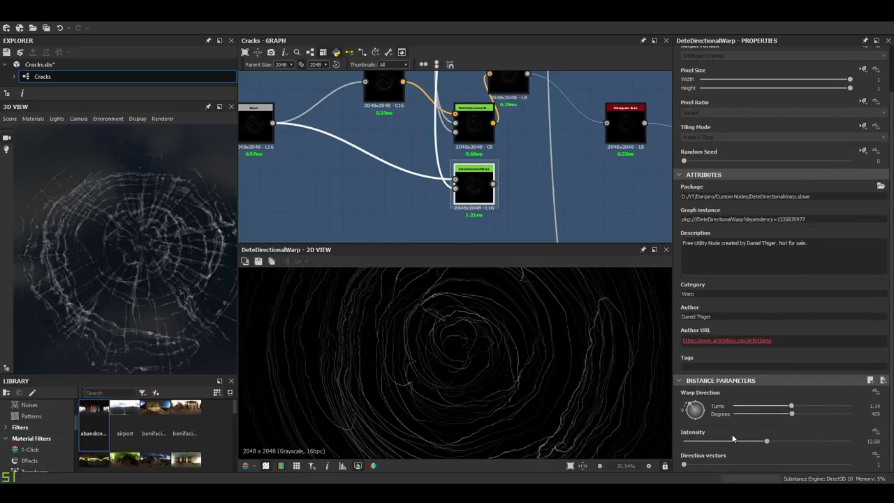
pyautogui.moveTo(701, 464); pyautogui.dragTo(725, 467)
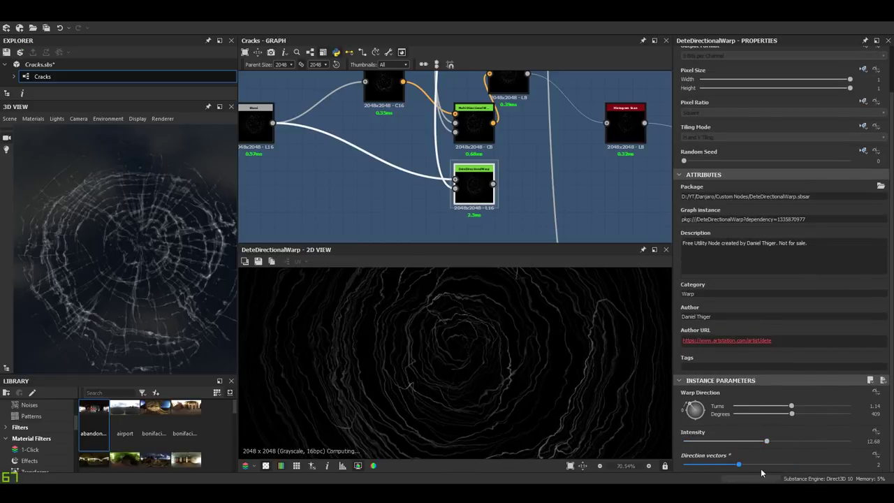
pyautogui.moveTo(738, 464); pyautogui.dragTo(793, 464)
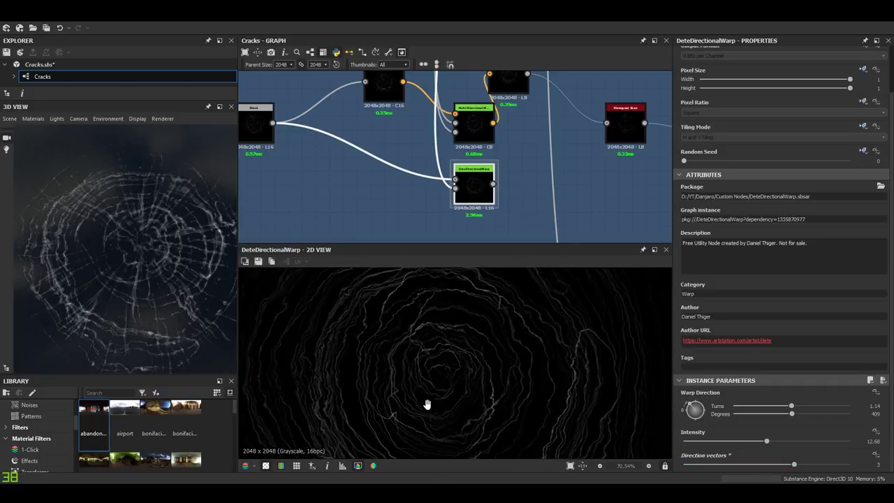
pyautogui.moveTo(411, 305); pyautogui.dragTo(440, 349, button='middle')
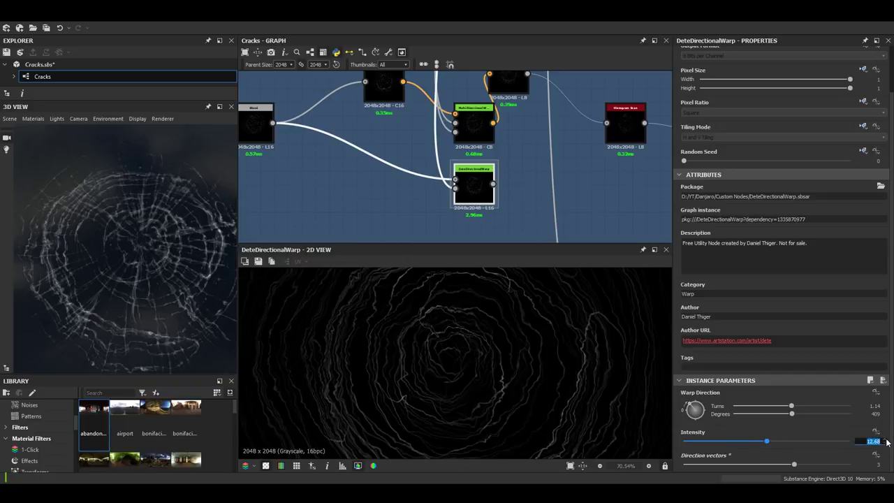
pyautogui.press('Return')
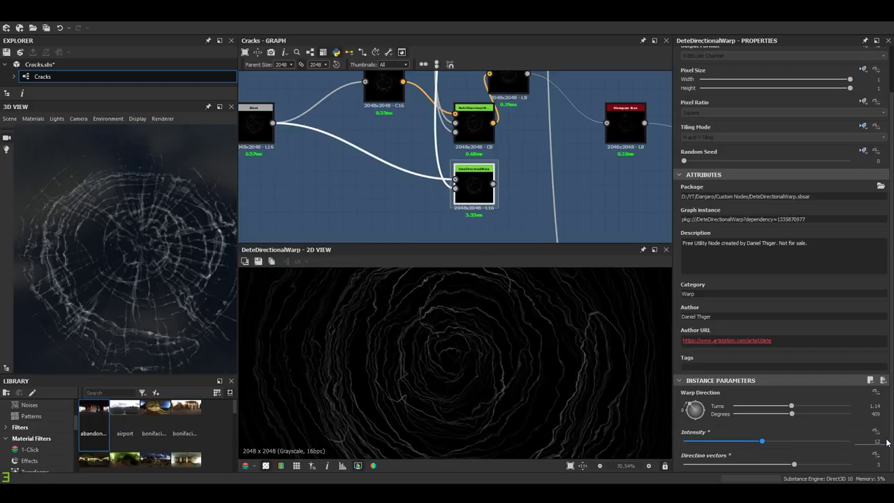
# Connect the DeteDirectionalWarp output to the Histogram Scan in place of the Grayscale Conversion output.
pyautogui.moveTo(487, 184); pyautogui.dragTo(415, 197, button='middle')
pyautogui.scroll(4, 416, 196)
pyautogui.scroll(-4, 438, 187)
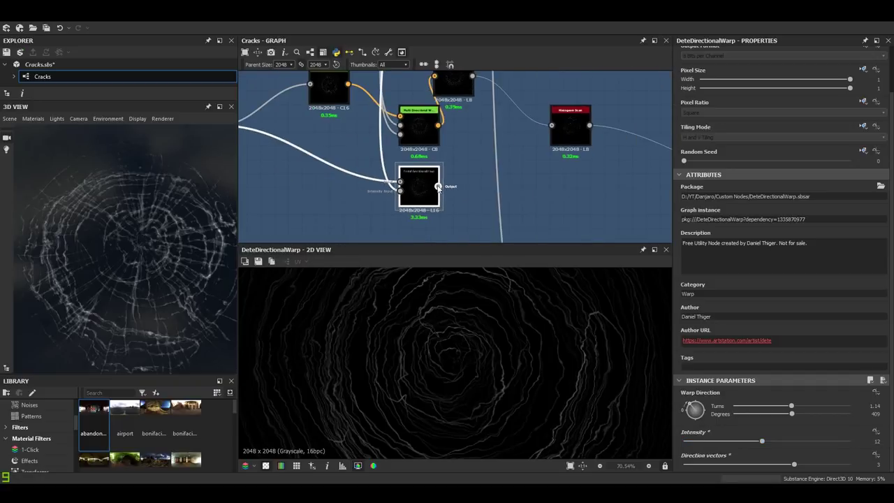
pyautogui.moveTo(442, 127); pyautogui.dragTo(469, 175, button='middle')
# Examine the rewarped circular cracks up close on the material in the 3D view.
pyautogui.moveTo(170, 229); pyautogui.dragTo(180, 250)
pyautogui.scroll(-2, 179, 253)
pyautogui.scroll(4, 180, 251)
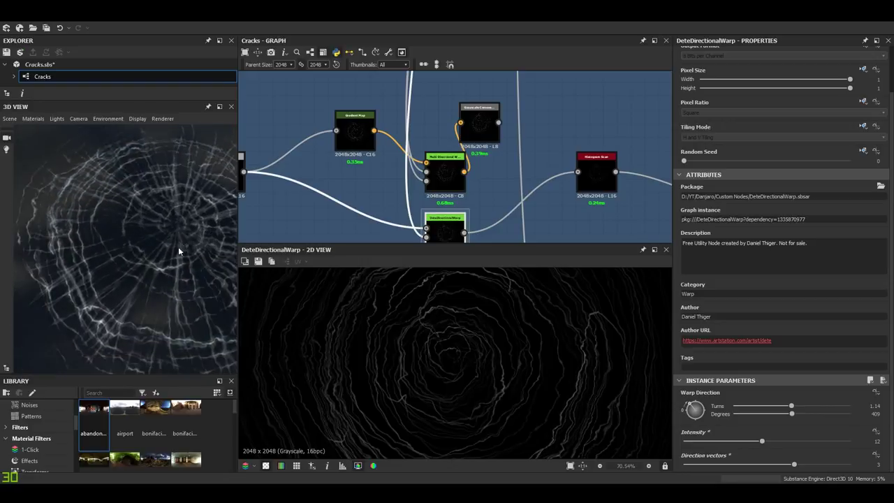
pyautogui.scroll(4, 174, 252)
pyautogui.moveTo(130, 269); pyautogui.dragTo(119, 213)
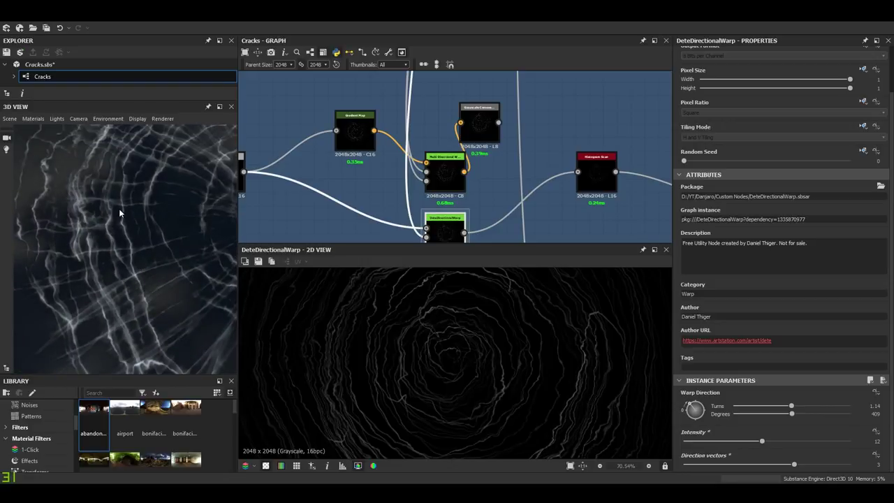
# Set the intensity of the ring cracks' DeteDirectionalWarp node to about 12.18, checking the cracks in the 3D preview.
pyautogui.scroll(-4, 141, 315)
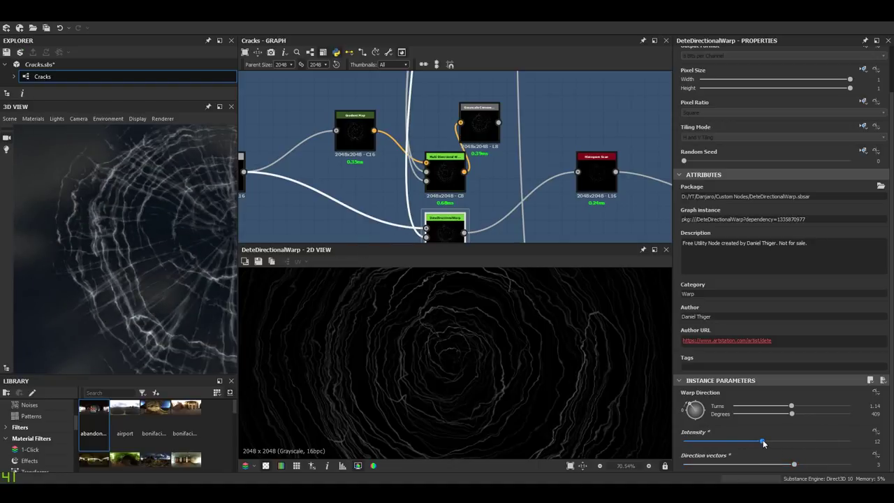
pyautogui.moveTo(763, 441); pyautogui.dragTo(783, 440)
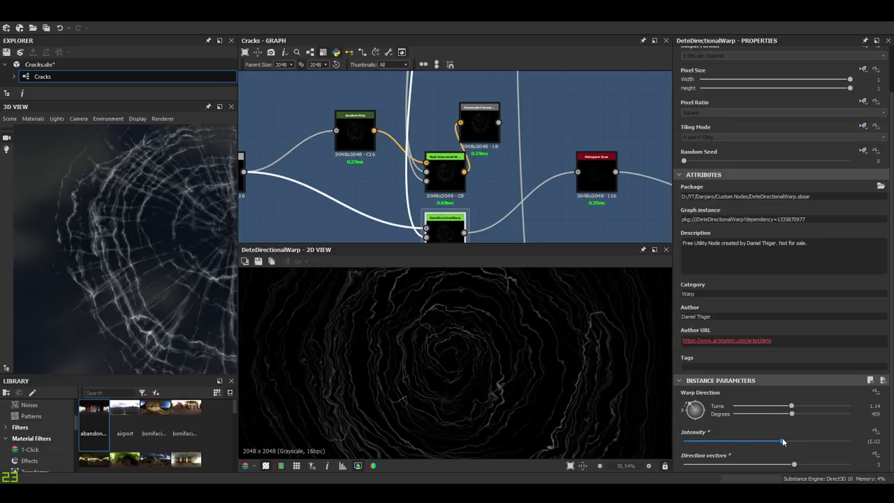
pyautogui.scroll(-3, 180, 293)
pyautogui.moveTo(179, 294); pyautogui.dragTo(143, 278)
pyautogui.moveTo(782, 443); pyautogui.dragTo(764, 444)
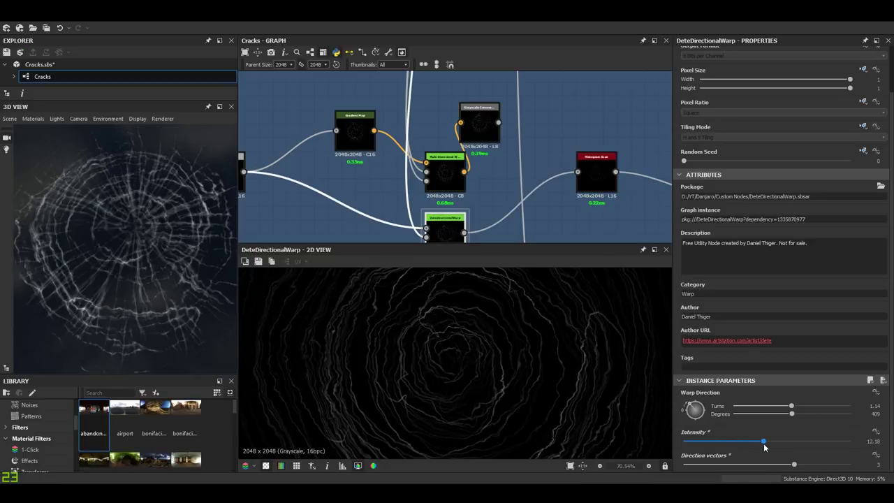
pyautogui.scroll(-1, 245, 288)
pyautogui.scroll(-1, 171, 289)
pyautogui.moveTo(169, 286)
pyautogui.mouseDown()
pyautogui.moveTo(170, 299)
pyautogui.moveTo(173, 287)
pyautogui.mouseUp()
# Gather the unused Gradient Map, Multi Directional Warp and Grayscale Conversion nodes together and delete them.
pyautogui.scroll(-5, 405, 199)
pyautogui.moveTo(405, 199); pyautogui.dragTo(487, 176, button='middle')
pyautogui.moveTo(429, 183); pyautogui.dragTo(363, 176, button='middle')
pyautogui.scroll(3, 434, 171)
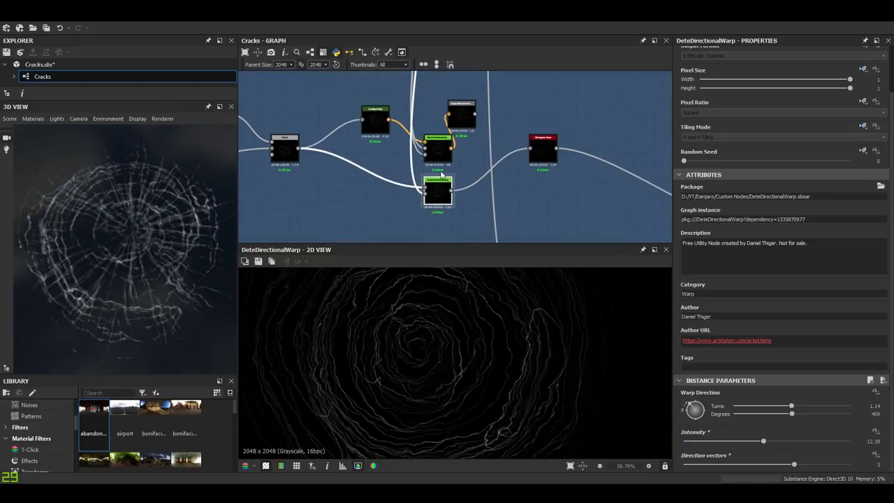
pyautogui.moveTo(438, 153); pyautogui.dragTo(487, 122)
pyautogui.moveTo(364, 115); pyautogui.dragTo(466, 125)
pyautogui.moveTo(471, 120); pyautogui.dragTo(470, 152, button='middle')
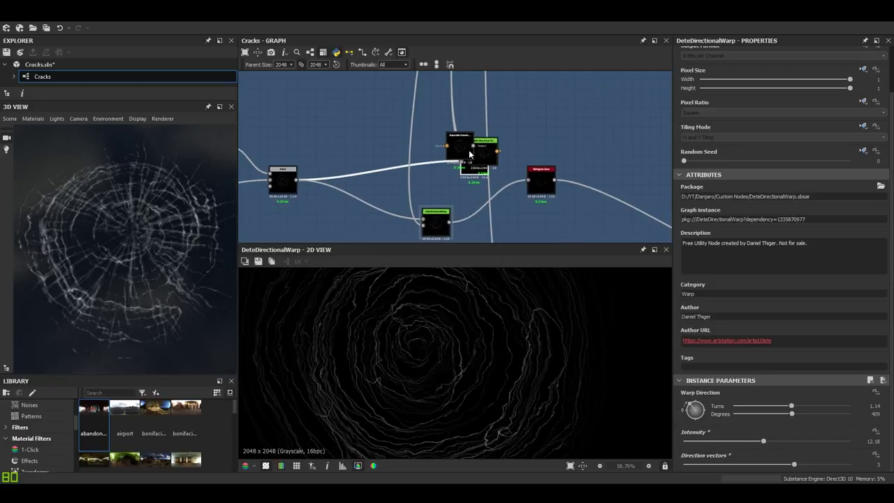
pyautogui.moveTo(458, 141); pyautogui.dragTo(475, 183)
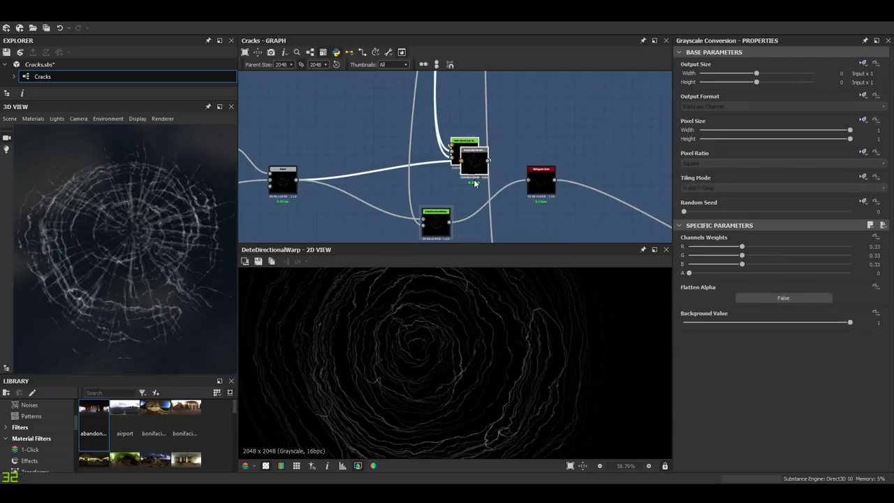
pyautogui.press('Delete')
# Move the Histogram Scan node level with the DeteDirectionalWarp node that feeds it and preview its output.
pyautogui.moveTo(513, 181); pyautogui.dragTo(425, 121, button='middle')
pyautogui.click(453, 130)
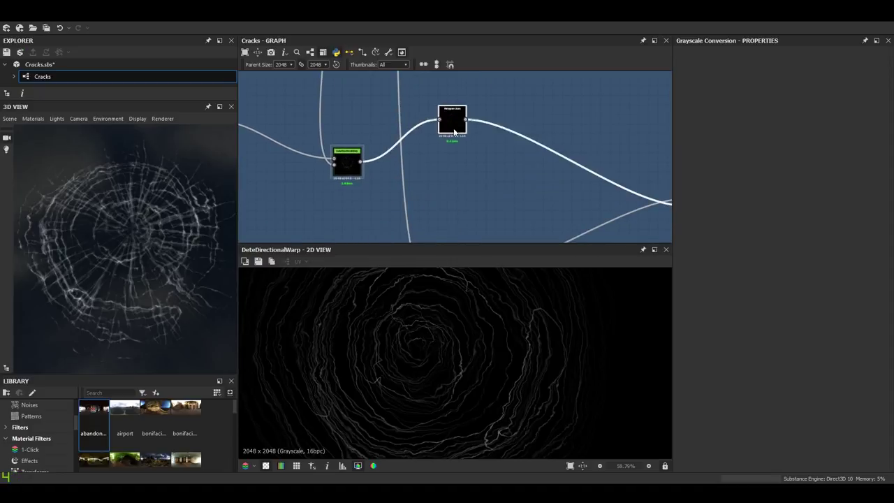
pyautogui.moveTo(454, 131); pyautogui.dragTo(455, 161)
pyautogui.scroll(4, 450, 164)
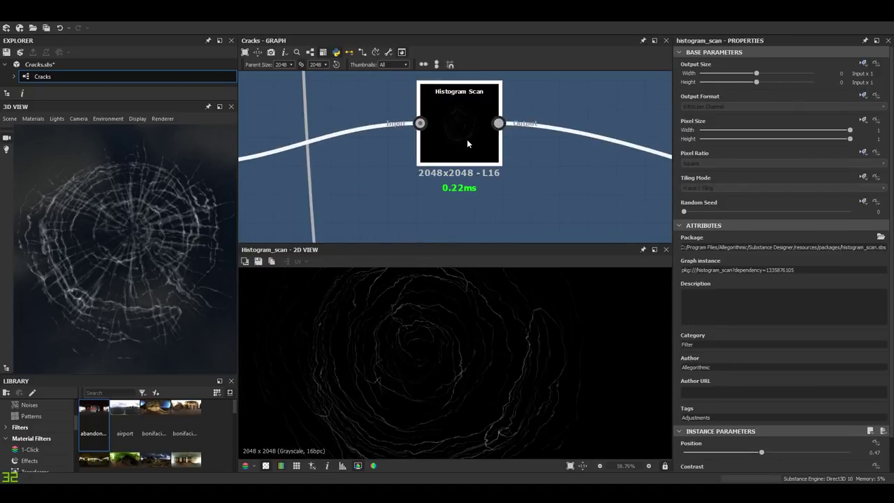
# Look over the lower chain of crack nodes and the nodes around the Histogram Scan.
pyautogui.scroll(-8, 468, 143)
pyautogui.moveTo(464, 142); pyautogui.dragTo(473, 116, button='middle')
pyautogui.scroll(4, 482, 172)
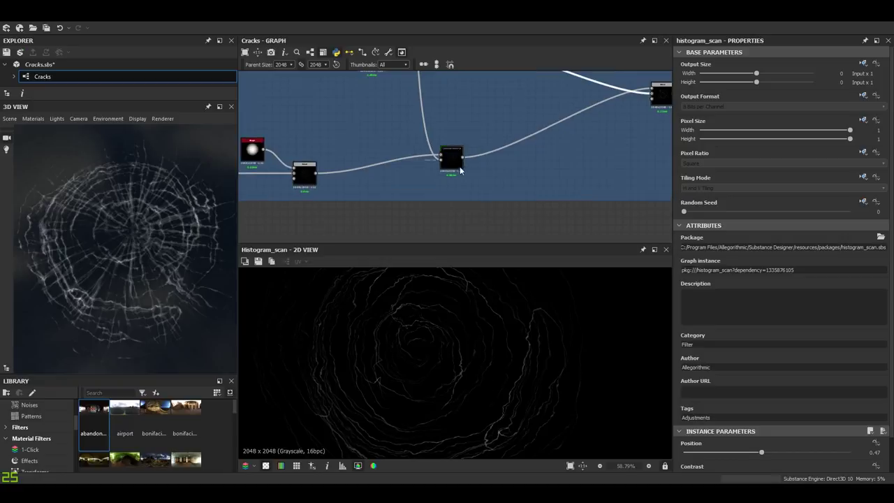
pyautogui.scroll(-3, 461, 172)
pyautogui.moveTo(346, 173); pyautogui.dragTo(404, 186, button='middle')
pyautogui.scroll(4, 404, 186)
pyautogui.scroll(3, 403, 186)
pyautogui.scroll(-5, 501, 134)
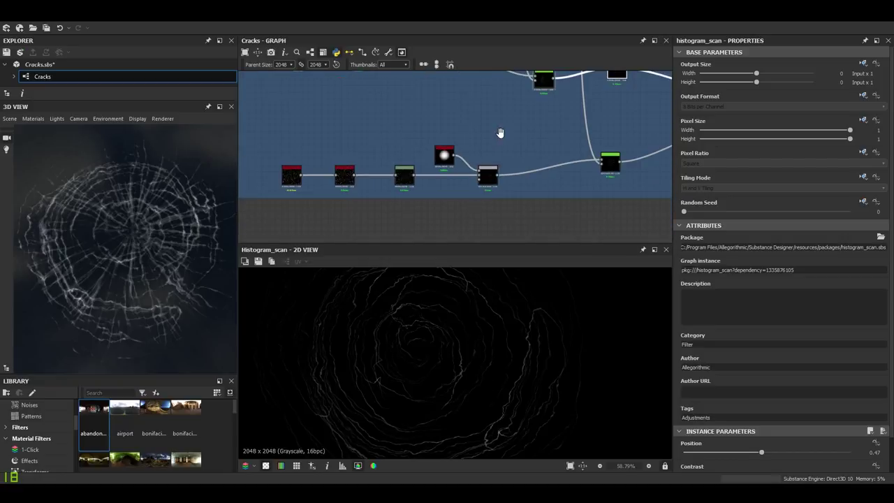
pyautogui.scroll(3, 490, 144)
pyautogui.scroll(2, 490, 144)
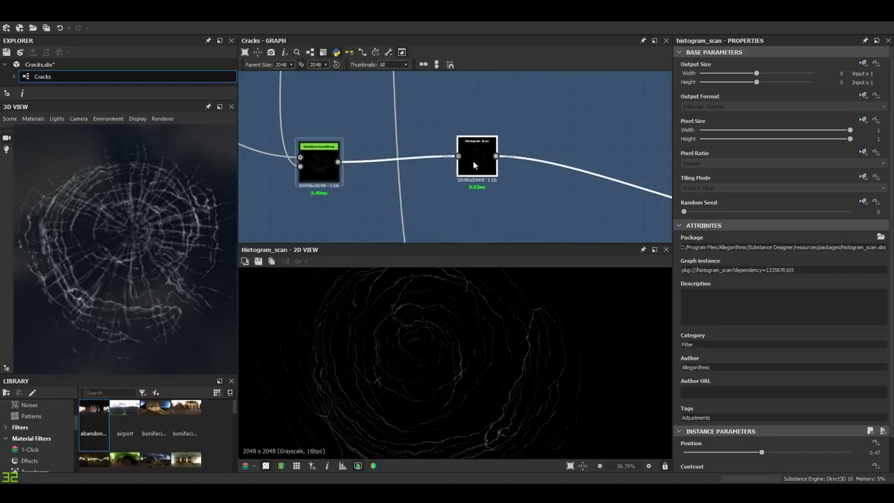
# Try a Position of 0.54 on the Histogram Scan node, check the cracks in the 3D preview, and undo the change.
pyautogui.scroll(-2, 761, 428)
pyautogui.moveTo(761, 414); pyautogui.dragTo(774, 417)
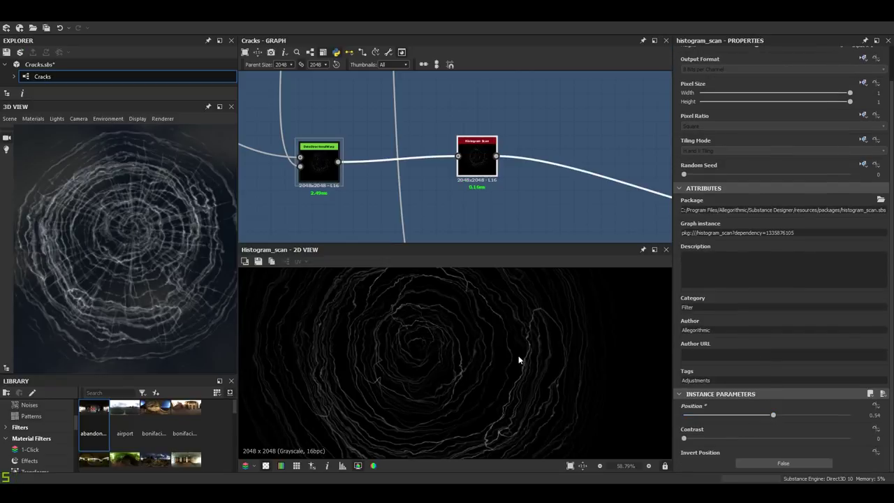
pyautogui.scroll(3, 139, 282)
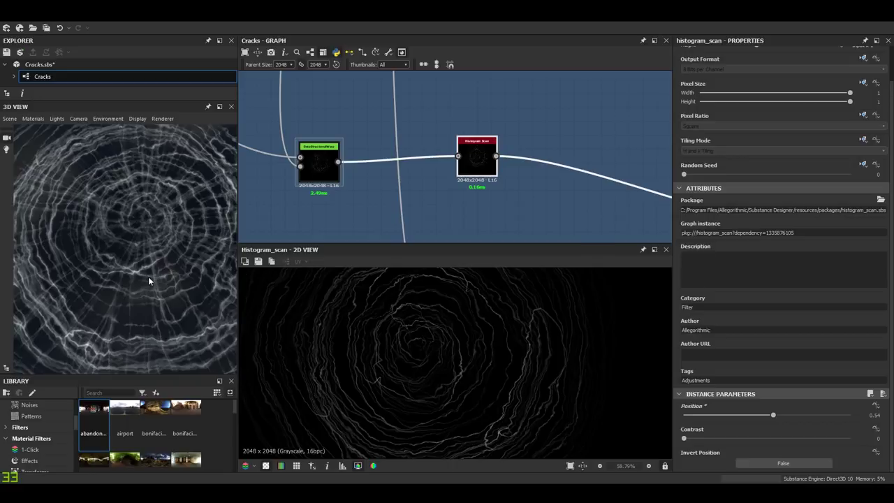
pyautogui.scroll(-4, 148, 276)
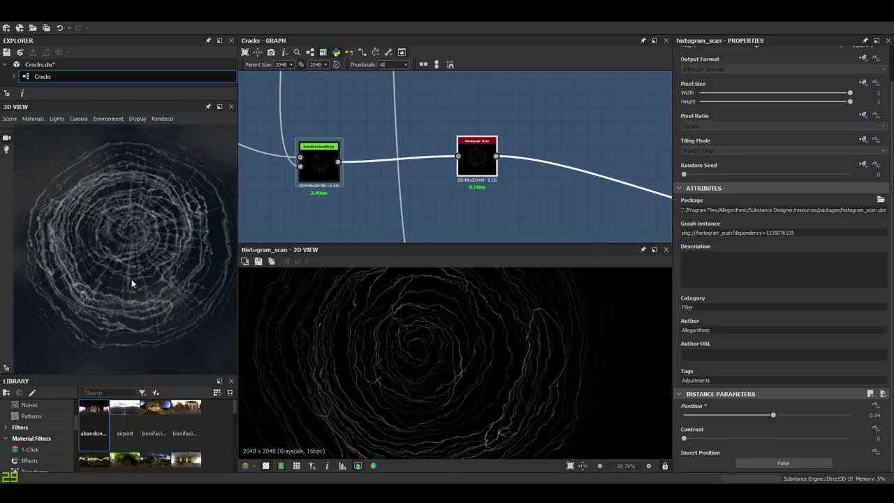
pyautogui.scroll(3, 131, 280)
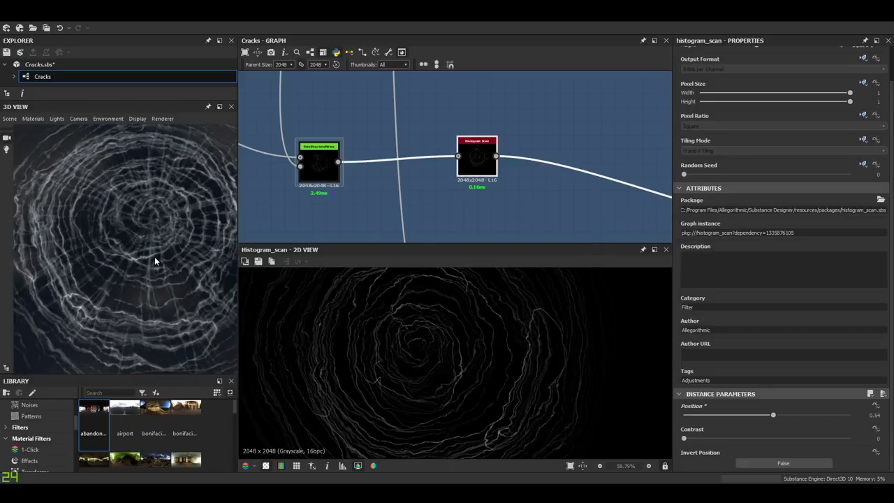
pyautogui.hotkey('ctrl', 'z')
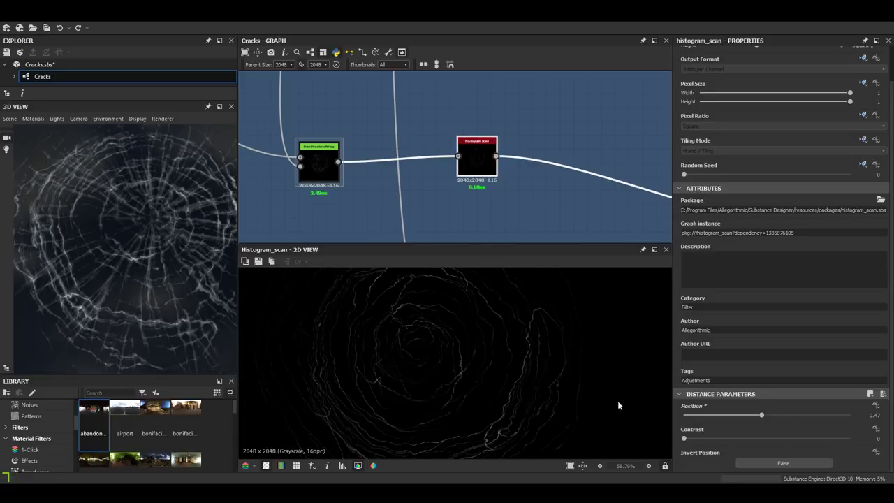
pyautogui.scroll(-3, 154, 284)
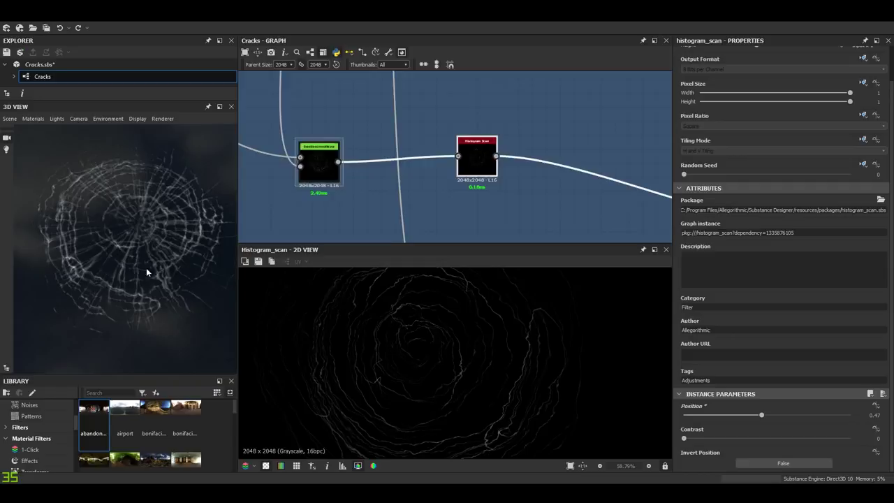
# Preview the Blend node that joins the ring and radial cracks, and the DeteDirectionalWarp node feeding the radial branch.
pyautogui.scroll(-5, 433, 178)
pyautogui.scroll(4, 483, 178)
pyautogui.doubleClick(483, 178)
pyautogui.scroll(1, 439, 349)
pyautogui.scroll(-3, 493, 189)
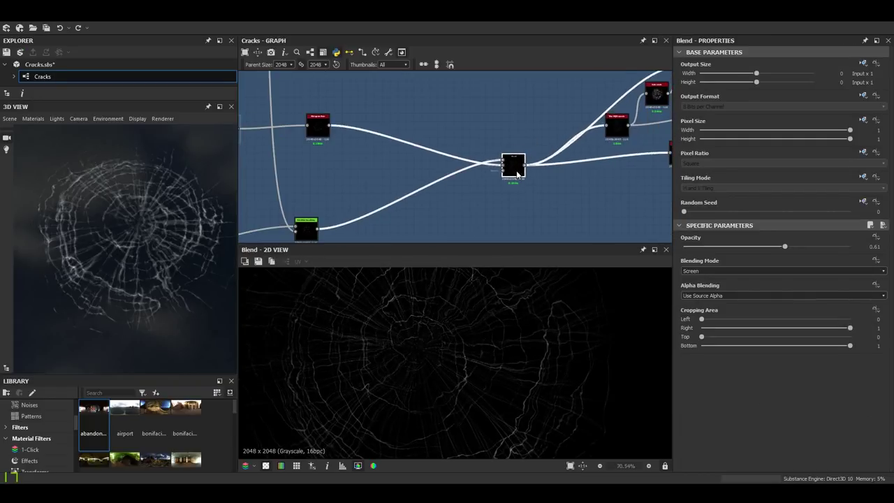
pyautogui.scroll(1, 335, 144)
pyautogui.moveTo(309, 235); pyautogui.dragTo(316, 235)
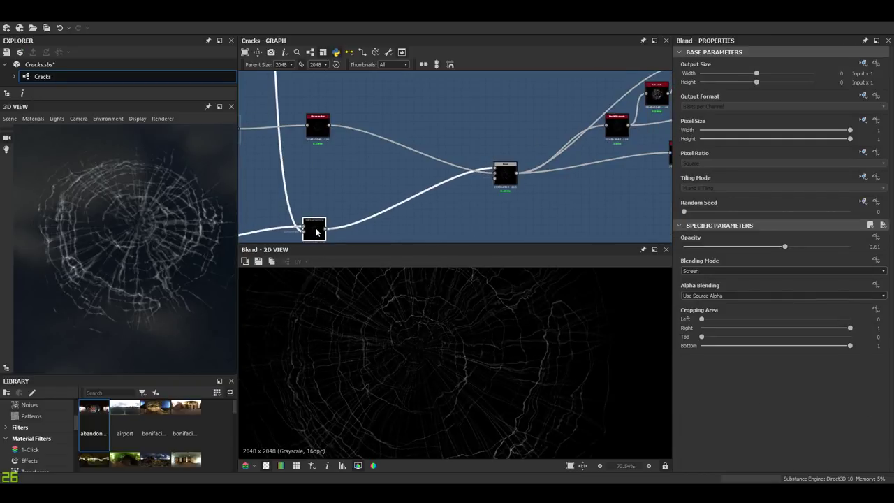
pyautogui.click(320, 127)
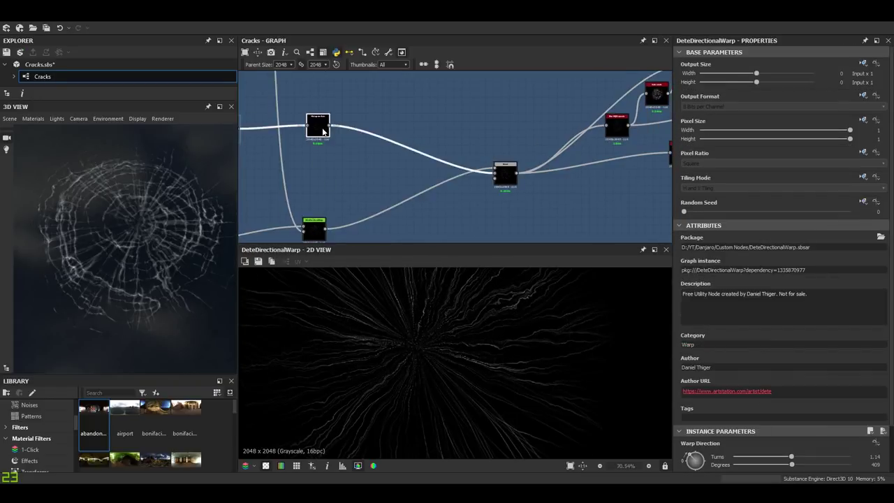
# Fine-tune the opacity of the Blend node joining both crack branches to 0.61 and check the cracks up close.
pyautogui.click(504, 174)
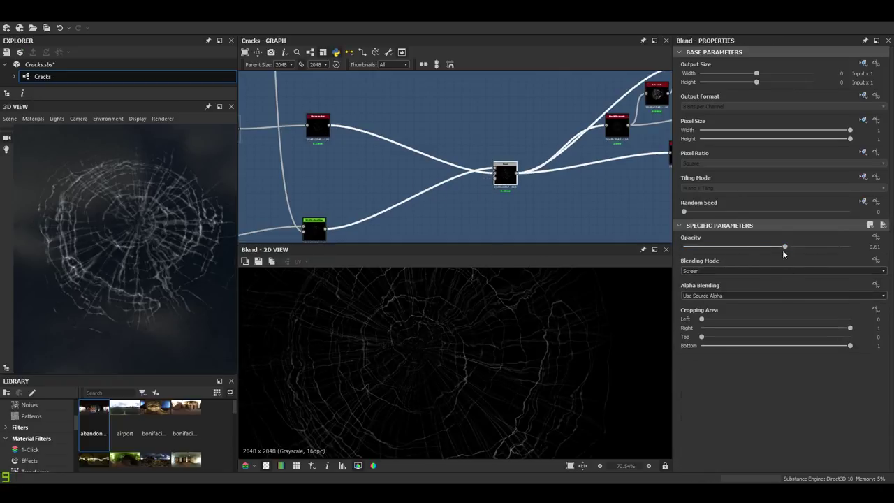
pyautogui.moveTo(785, 246)
pyautogui.mouseDown()
pyautogui.moveTo(850, 246)
pyautogui.moveTo(785, 247)
pyautogui.mouseUp()
pyautogui.moveTo(154, 283)
pyautogui.mouseDown()
pyautogui.moveTo(142, 290)
pyautogui.moveTo(143, 278)
pyautogui.mouseUp()
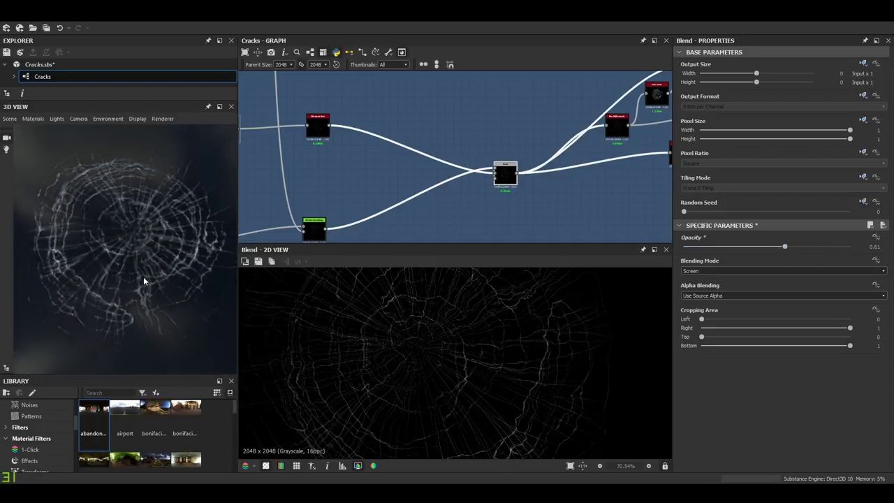
pyautogui.scroll(-4, 141, 279)
pyautogui.scroll(5, 138, 279)
pyautogui.scroll(-4, 374, 190)
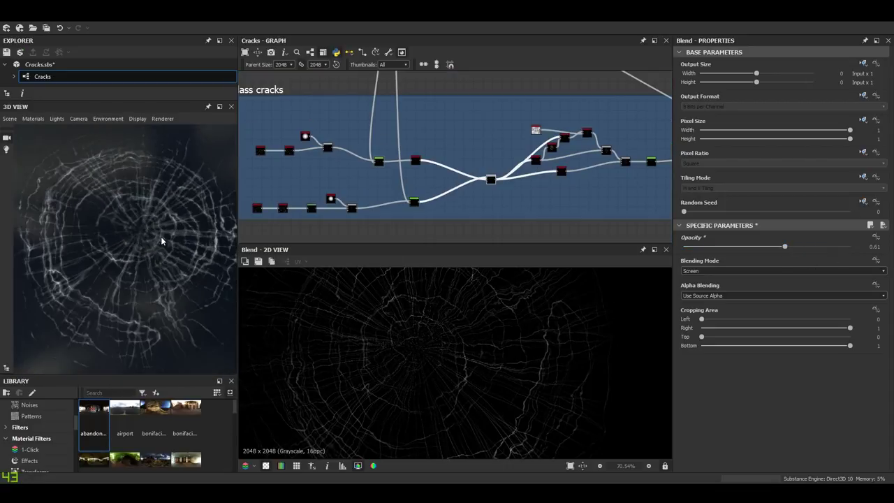
pyautogui.scroll(3, 175, 266)
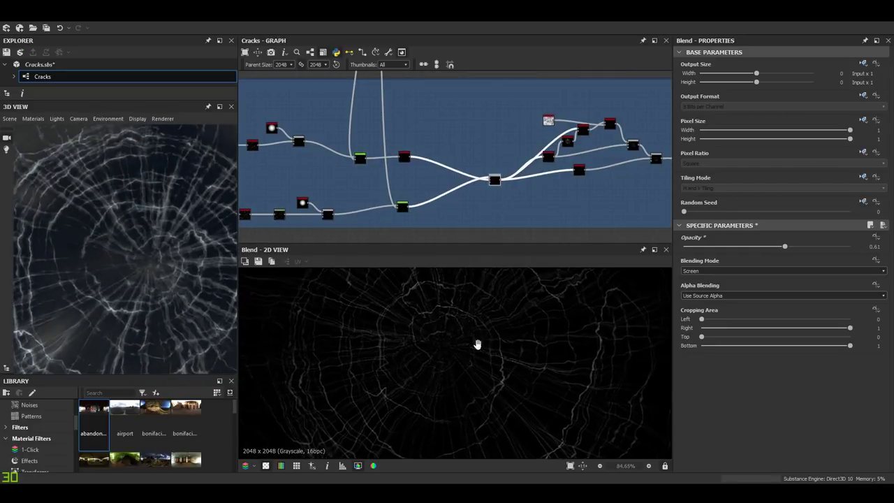
pyautogui.scroll(4, 470, 338)
pyautogui.scroll(1, 471, 338)
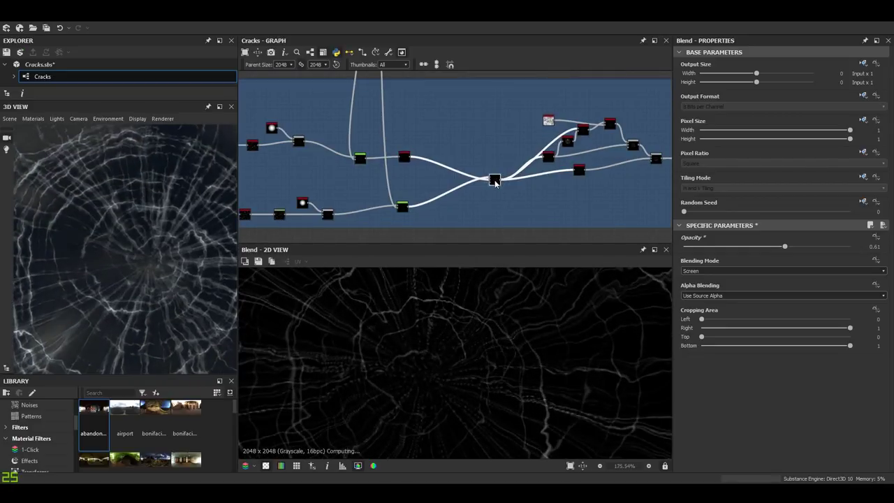
# Dock the two Shape nodes onto the Blend nodes they feed and tidy the position of the lower directional warp node.
pyautogui.moveTo(462, 188); pyautogui.dragTo(519, 168, button='middle')
pyautogui.scroll(4, 361, 183)
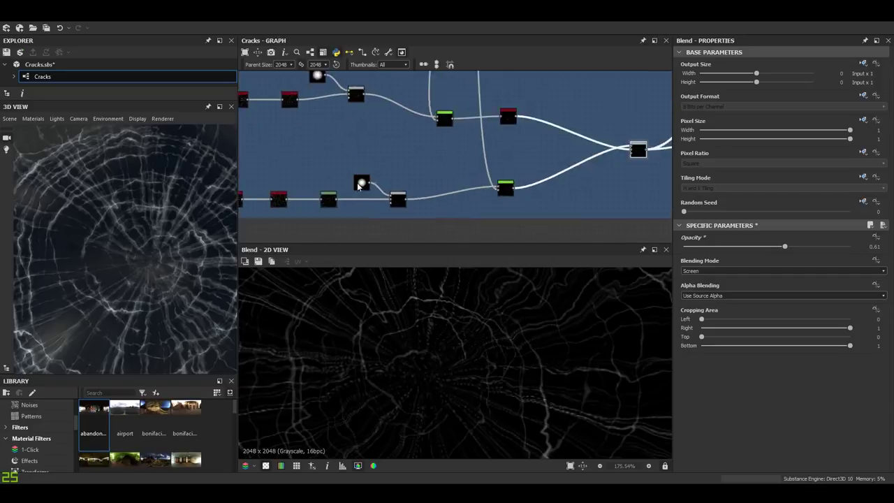
pyautogui.click(362, 182)
pyautogui.moveTo(365, 127); pyautogui.dragTo(380, 196, button='middle')
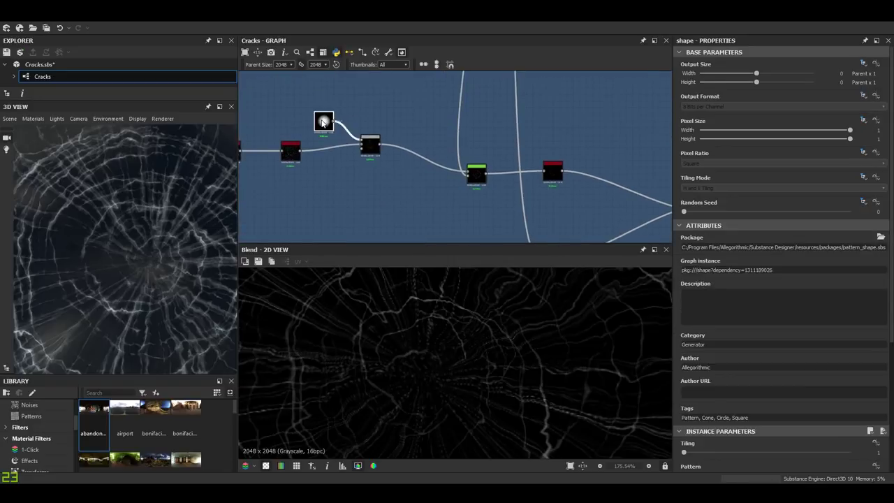
pyautogui.scroll(-4, 323, 123)
pyautogui.scroll(3, 421, 180)
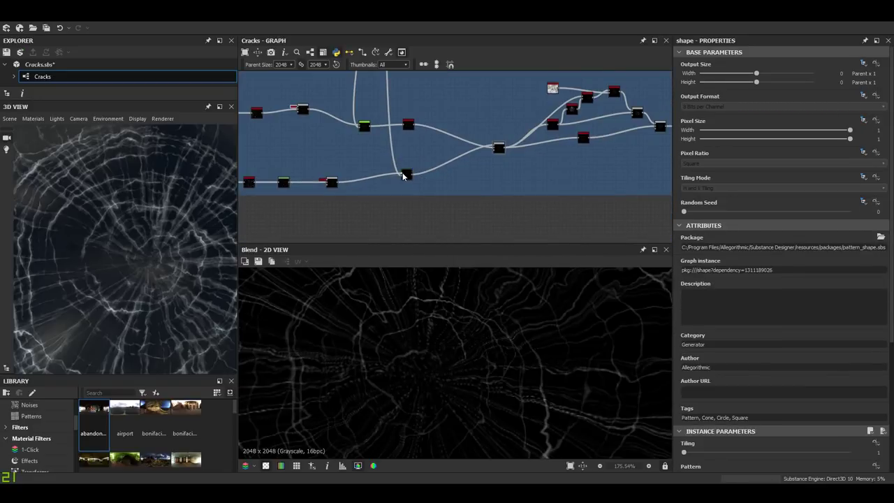
pyautogui.moveTo(403, 174); pyautogui.dragTo(386, 179)
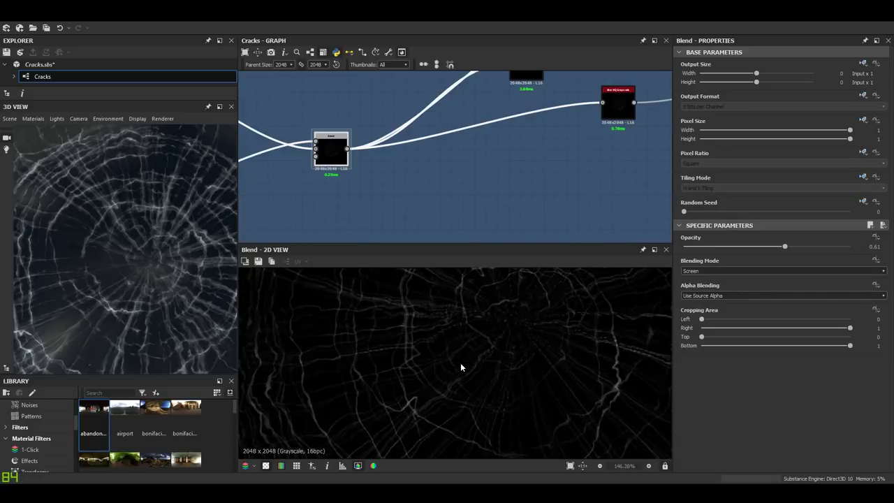
# Examine the fine crack lines of the combined Blend output in the 2D view.
pyautogui.moveTo(461, 364); pyautogui.dragTo(434, 360, button='middle')
pyautogui.moveTo(480, 391); pyautogui.dragTo(450, 364, button='middle')
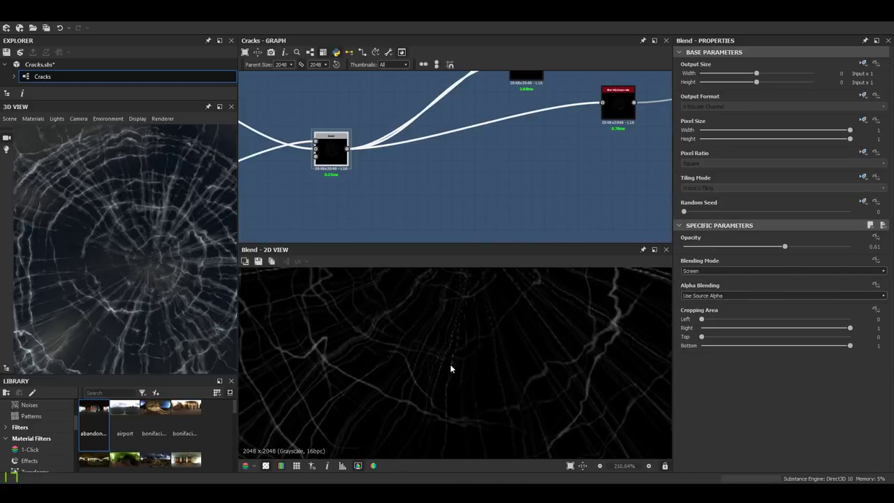
pyautogui.moveTo(622, 310); pyautogui.dragTo(537, 313, button='middle')
pyautogui.scroll(-2, 548, 315)
pyautogui.scroll(2, 354, 364)
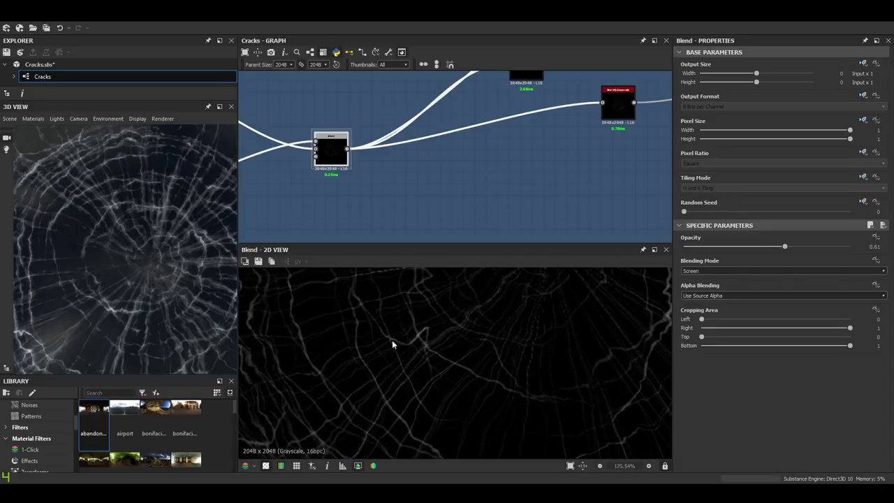
# Reposition the Auto Levels node below and beside the first Slope Blur Grayscale node.
pyautogui.scroll(-2, 410, 204)
pyautogui.moveTo(410, 204); pyautogui.dragTo(377, 226, button='middle')
pyautogui.moveTo(457, 137); pyautogui.dragTo(461, 143)
pyautogui.moveTo(511, 173); pyautogui.dragTo(448, 189, button='middle')
pyautogui.scroll(3, 435, 204)
pyautogui.scroll(-2, 440, 175)
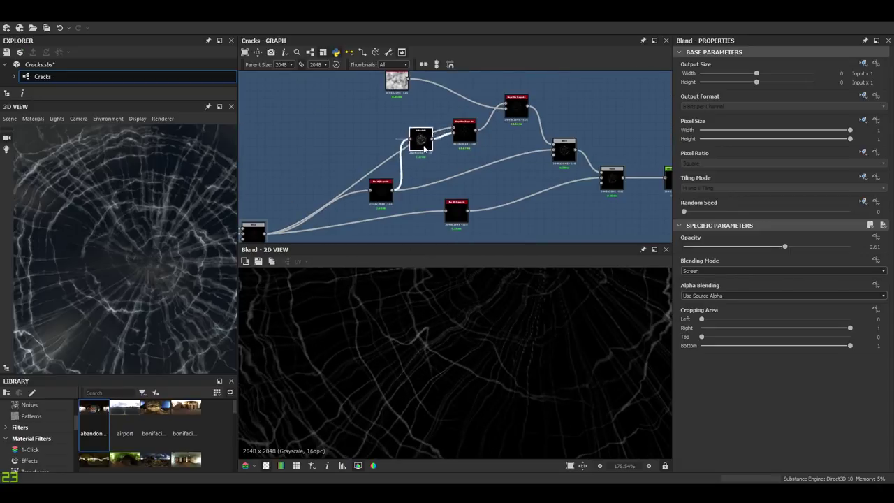
# Preview the first Slope Blur Grayscale node and examine its samples, intensity and mode settings.
pyautogui.click(465, 134)
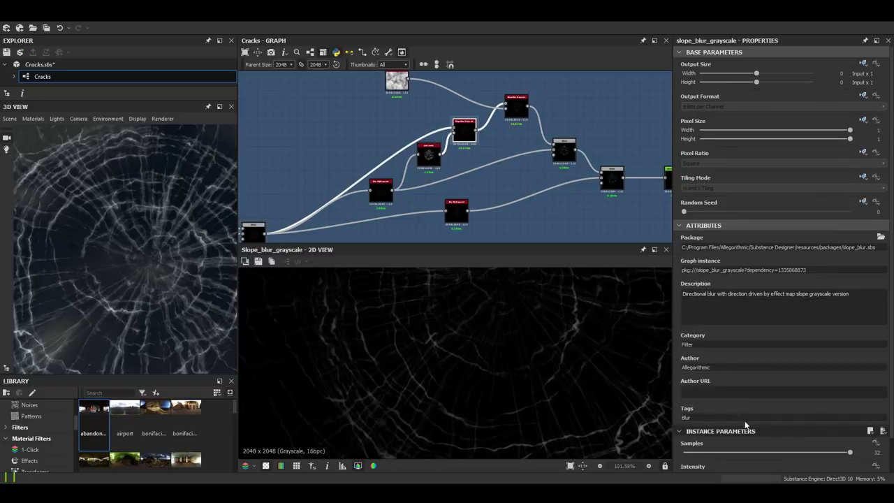
pyautogui.scroll(3, 454, 178)
pyautogui.scroll(2, 452, 183)
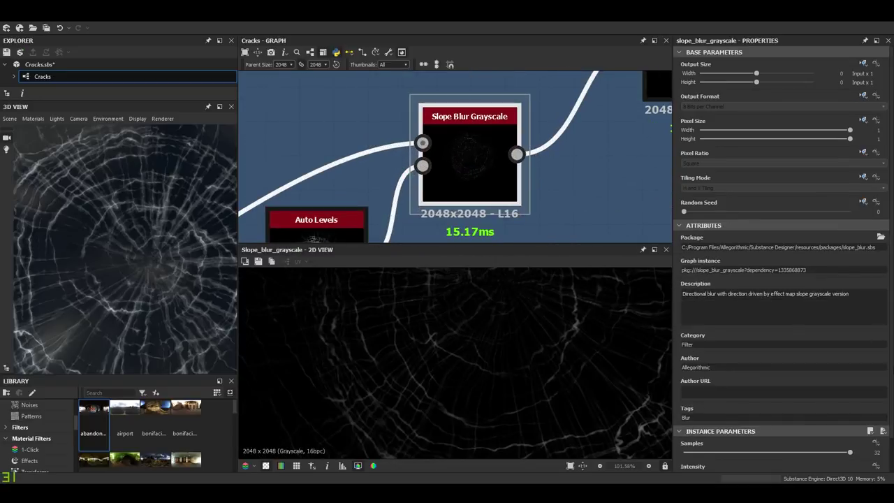
pyautogui.scroll(-1, 807, 410)
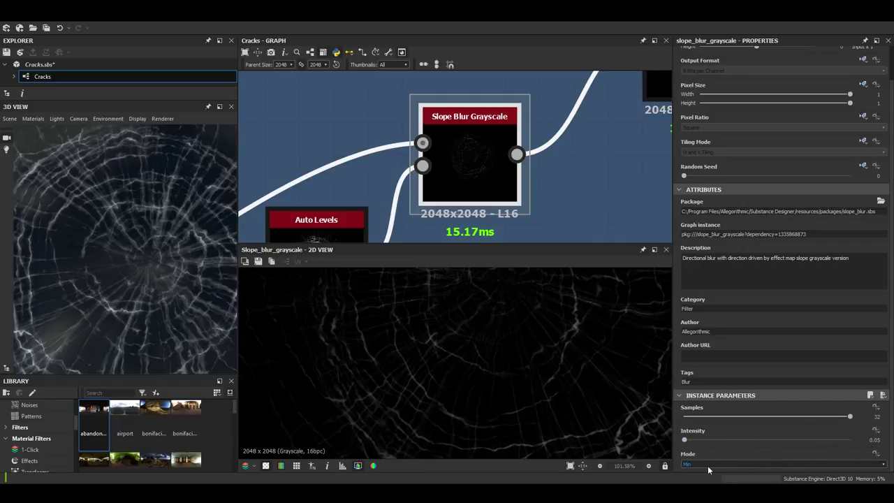
# Preview the upper Blur HQ Grayscale node and set its intensity to 1.
pyautogui.scroll(-6, 506, 150)
pyautogui.moveTo(412, 220); pyautogui.dragTo(438, 168, button='middle')
pyautogui.scroll(1, 380, 196)
pyautogui.doubleClick(377, 198)
pyautogui.scroll(-3, 518, 352)
pyautogui.moveTo(518, 348); pyautogui.dragTo(473, 402, button='middle')
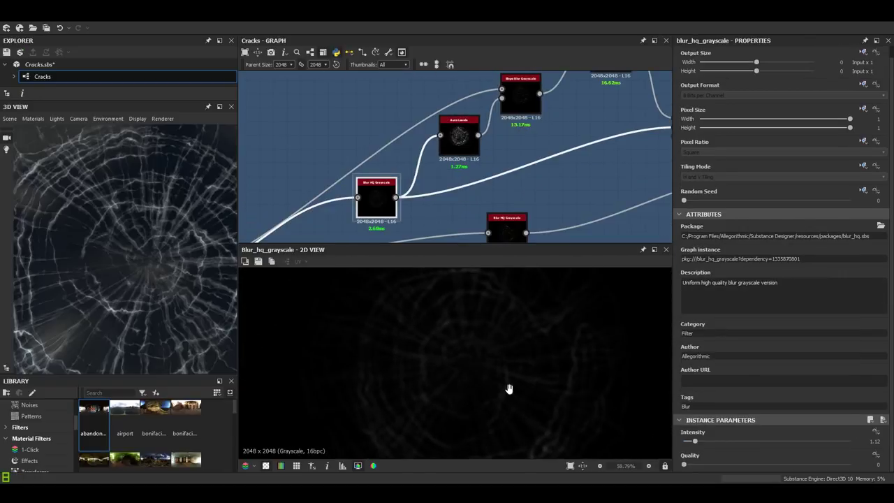
pyautogui.click(874, 442)
pyautogui.scroll(3, 378, 207)
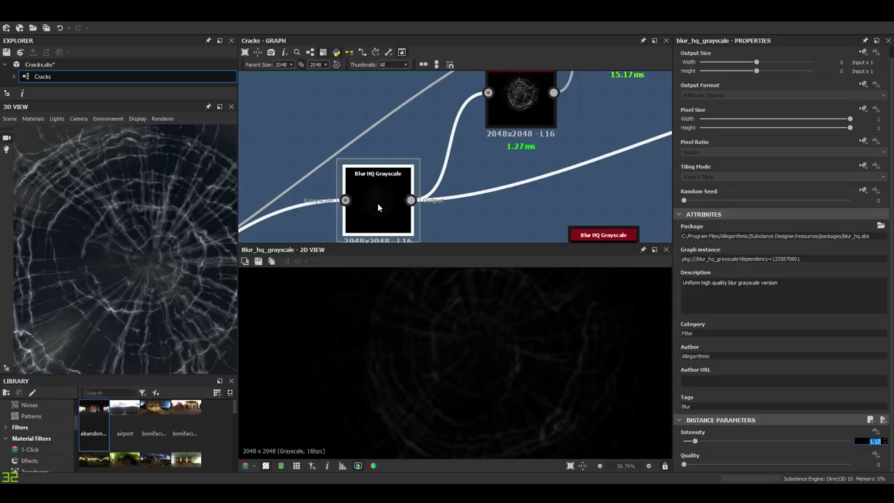
pyautogui.write('1')
pyautogui.press('Return')
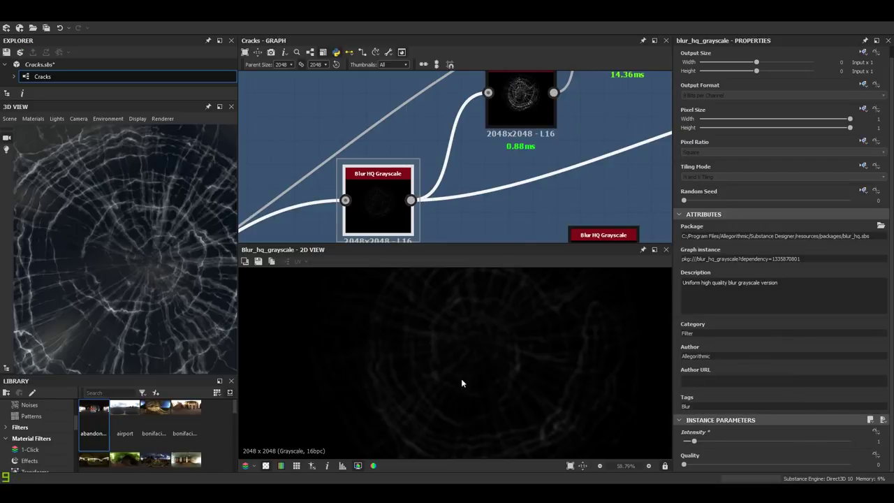
# Preview the Auto Levels node fed by the upper Blur HQ Grayscale node.
pyautogui.scroll(-3, 400, 164)
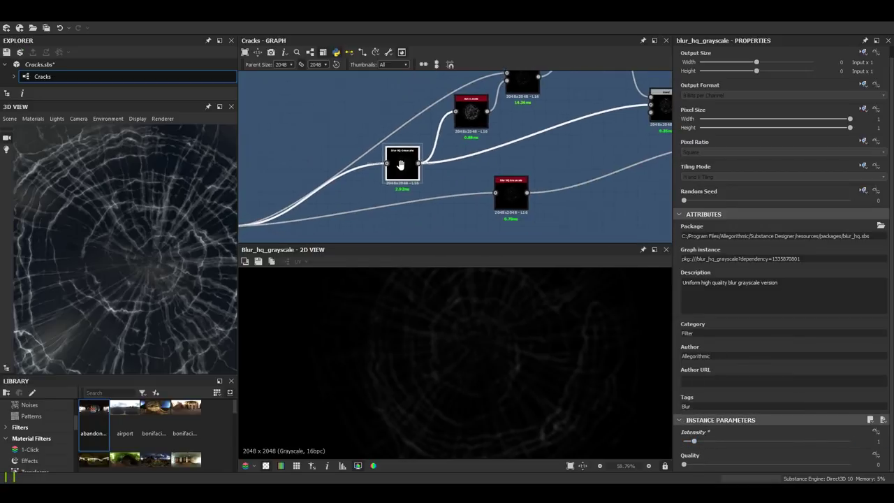
pyautogui.moveTo(400, 164); pyautogui.dragTo(337, 218, button='middle')
pyautogui.scroll(2, 418, 163)
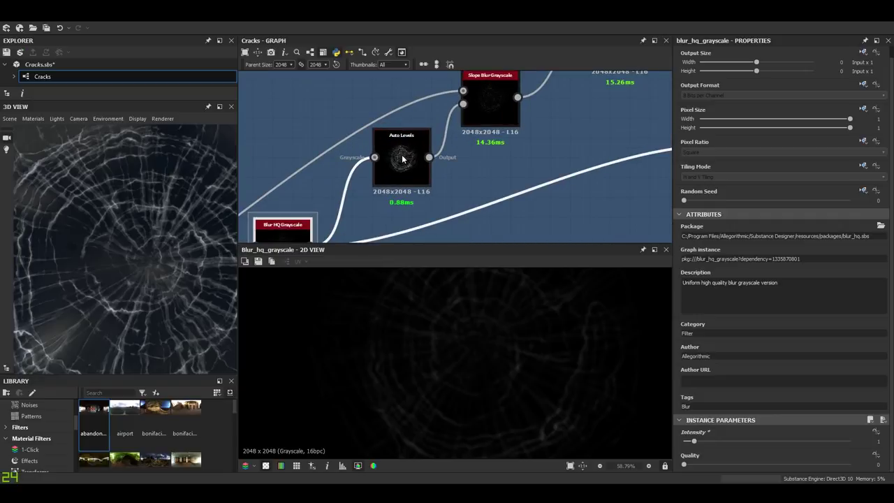
pyautogui.doubleClick(403, 159)
pyautogui.scroll(-1, 474, 346)
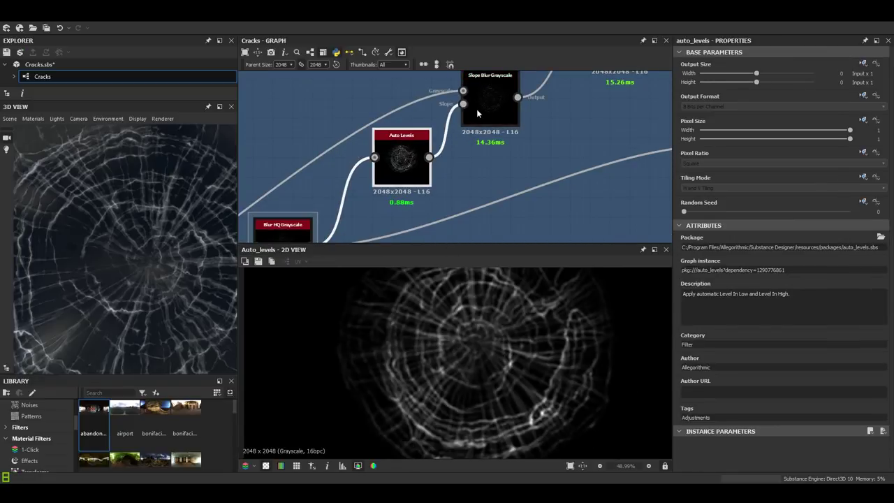
# Preview the first Slope Blur Grayscale node and examine its crack pattern and blur settings.
pyautogui.moveTo(468, 109); pyautogui.dragTo(443, 164, button='middle')
pyautogui.scroll(4, 442, 163)
pyautogui.doubleClick(497, 153)
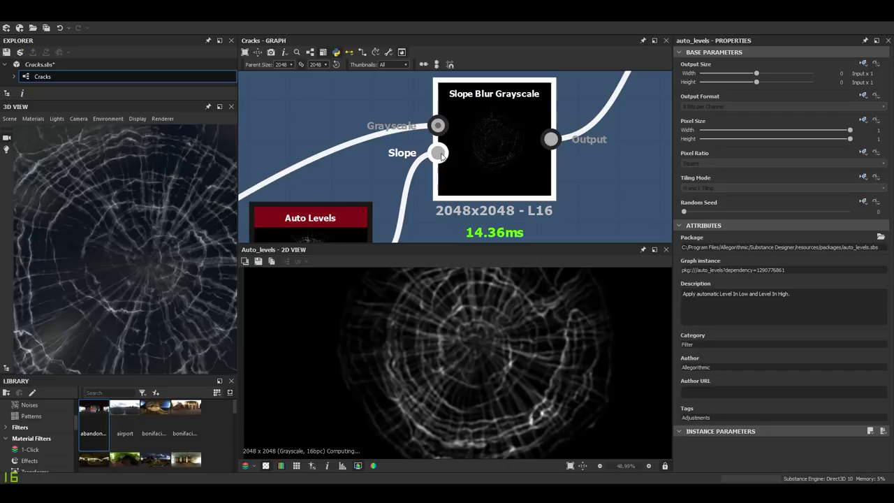
pyautogui.scroll(9, 469, 346)
pyautogui.scroll(-3, 447, 391)
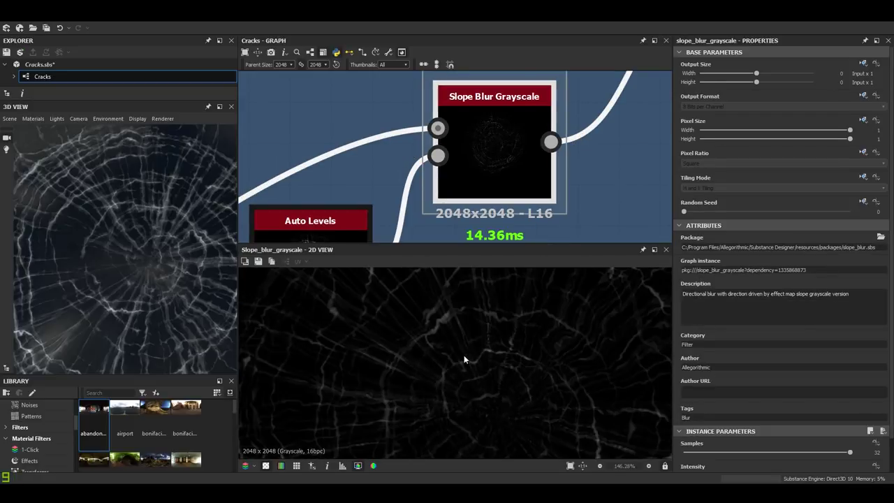
pyautogui.scroll(-1, 829, 440)
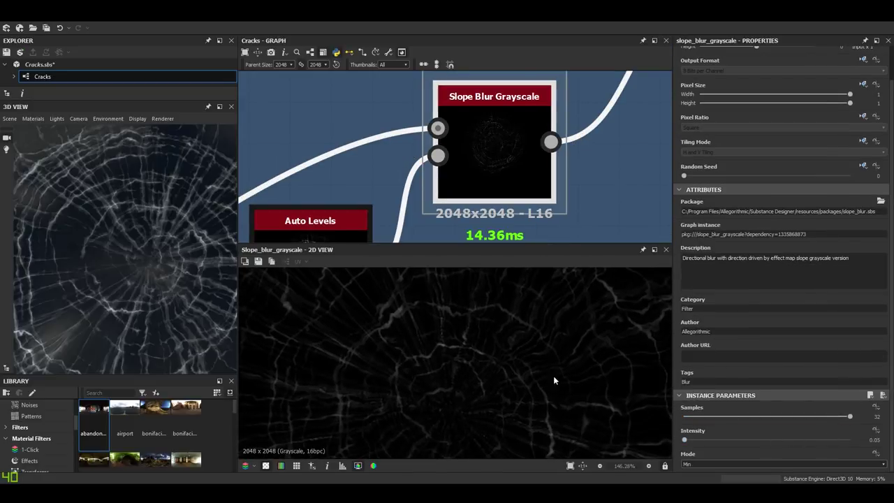
pyautogui.scroll(-3, 553, 380)
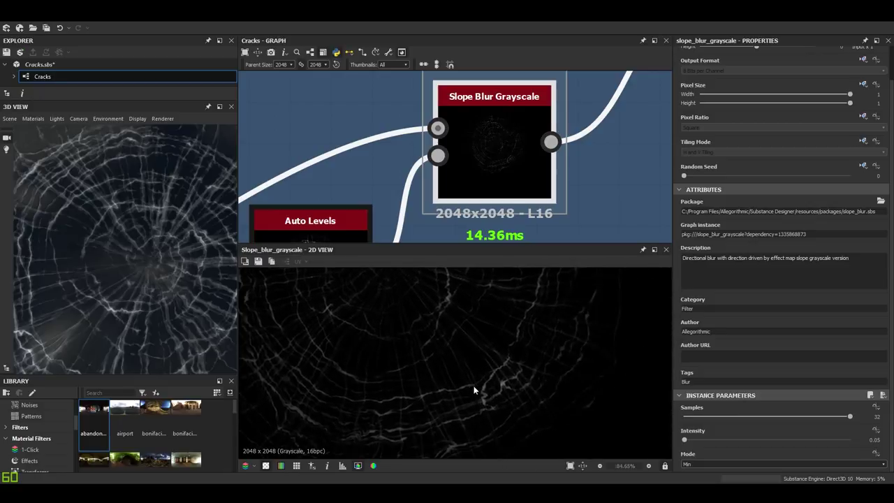
# Compare close-up crack lines of the source Blend with the first Slope Blur Grayscale output across the 2D view.
pyautogui.scroll(8, 513, 386)
pyautogui.press('x')
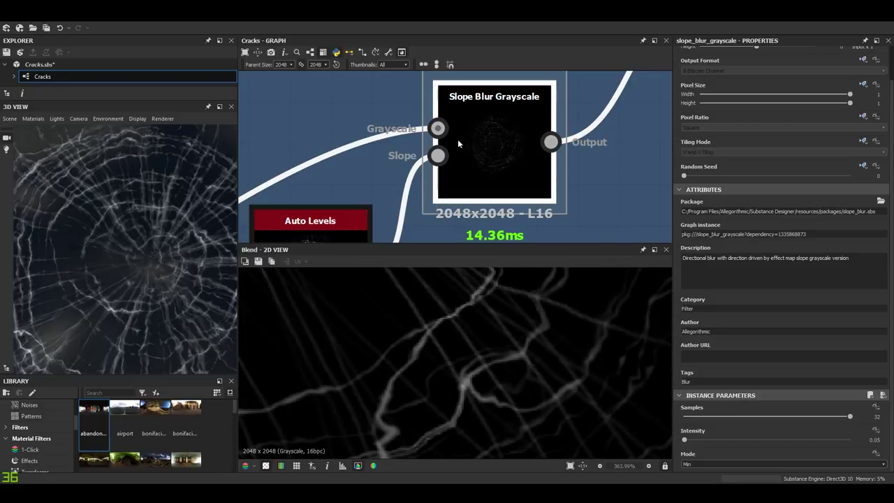
pyautogui.doubleClick(501, 148)
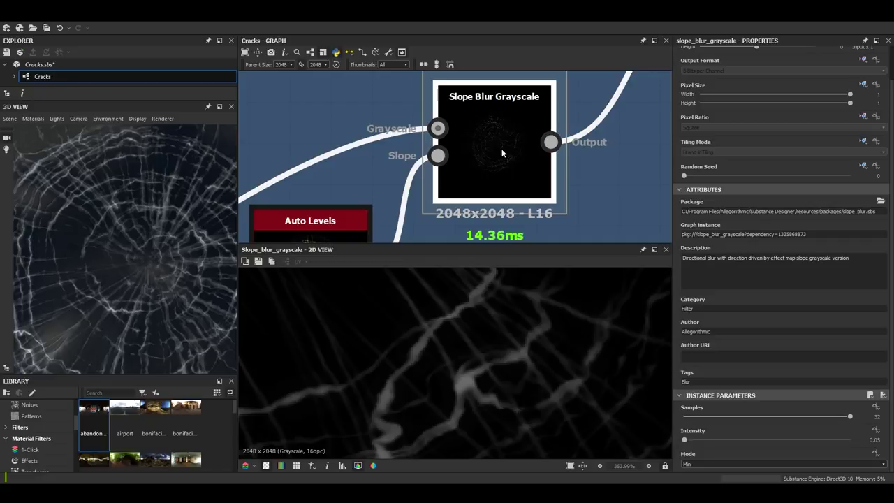
pyautogui.scroll(-4, 454, 394)
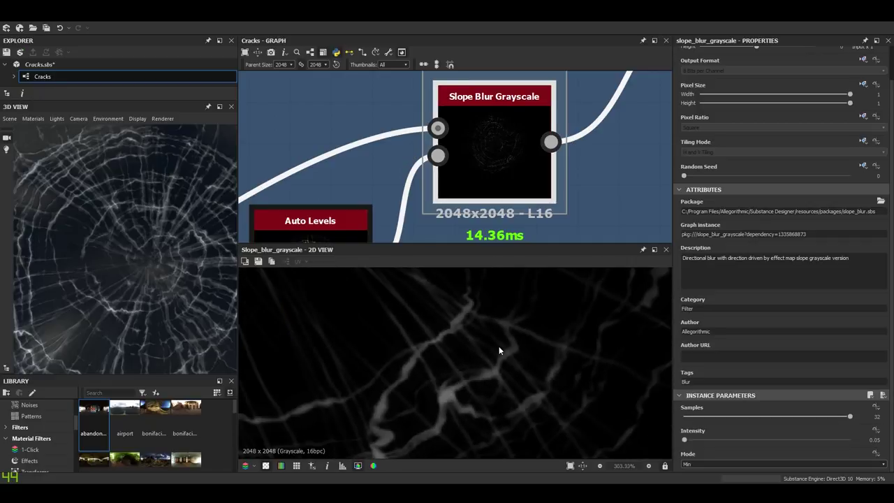
pyautogui.moveTo(469, 336); pyautogui.dragTo(537, 409, button='middle')
pyautogui.scroll(-2, 537, 409)
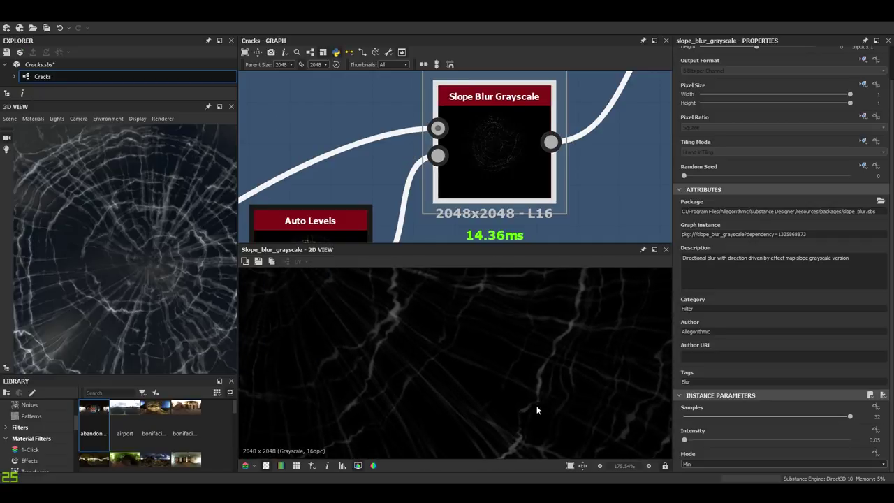
pyautogui.moveTo(414, 346); pyautogui.dragTo(456, 351, button='middle')
pyautogui.scroll(-2, 447, 348)
pyautogui.moveTo(522, 405); pyautogui.dragTo(490, 323, button='middle')
pyautogui.scroll(3, 533, 425)
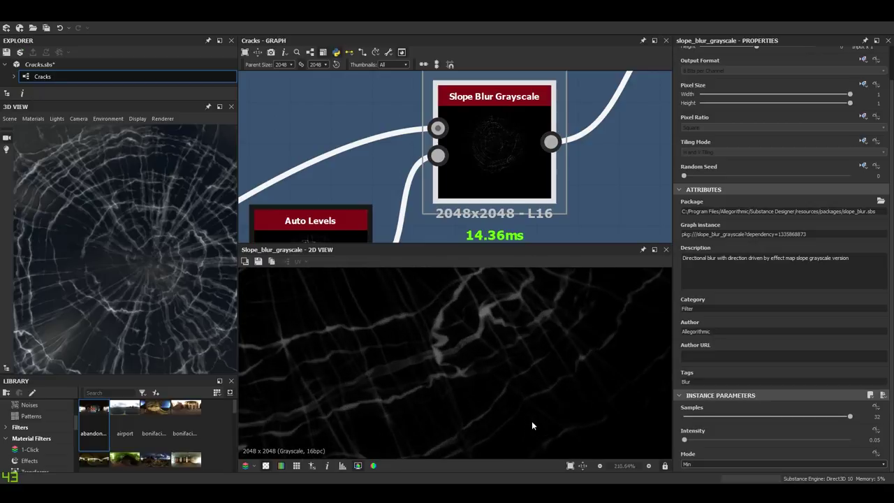
pyautogui.scroll(-2, 493, 345)
# Move the Clouds 2 node directly above the first Slope Blur Grayscale node.
pyautogui.scroll(-4, 504, 217)
pyautogui.scroll(-2, 515, 198)
pyautogui.moveTo(526, 157); pyautogui.dragTo(499, 162, button='middle')
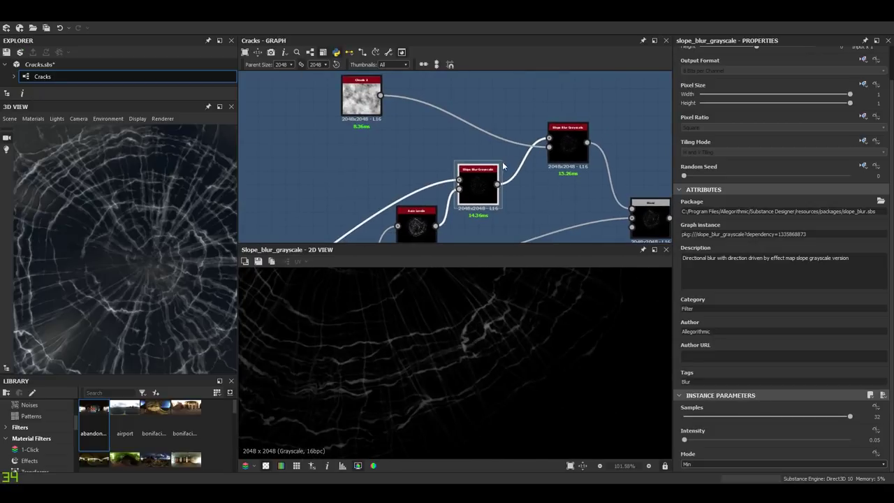
pyautogui.moveTo(378, 105); pyautogui.dragTo(493, 131)
# Select the second Slope Blur Grayscale node driven by Clouds 2 and preview its output.
pyautogui.scroll(3, 562, 149)
pyautogui.moveTo(562, 153); pyautogui.dragTo(547, 150, button='middle')
pyautogui.click(556, 148)
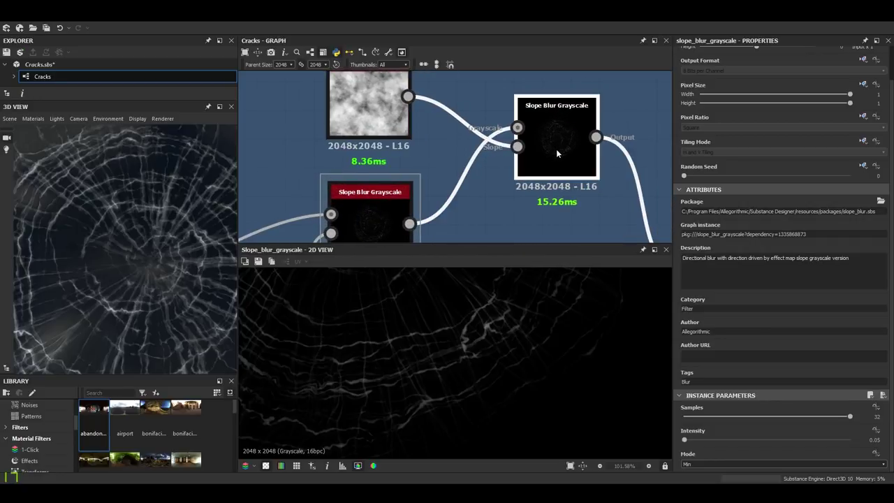
pyautogui.moveTo(396, 144); pyautogui.dragTo(403, 178, button='middle')
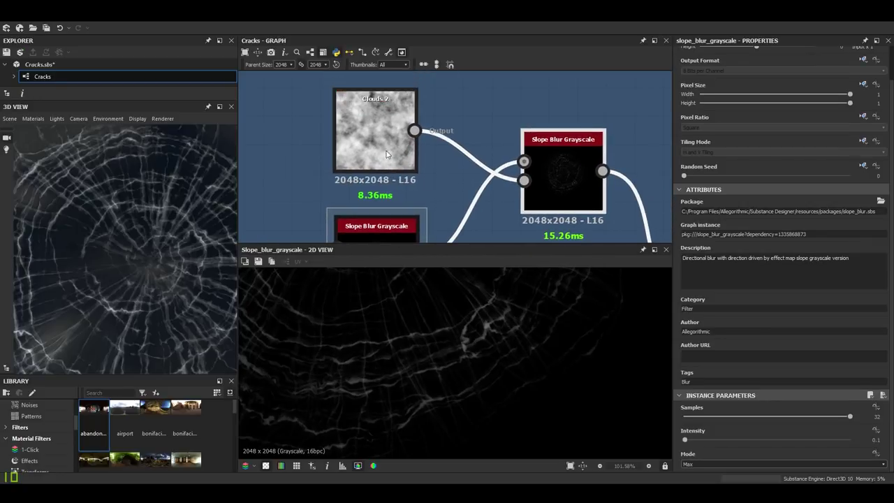
pyautogui.doubleClick(563, 177)
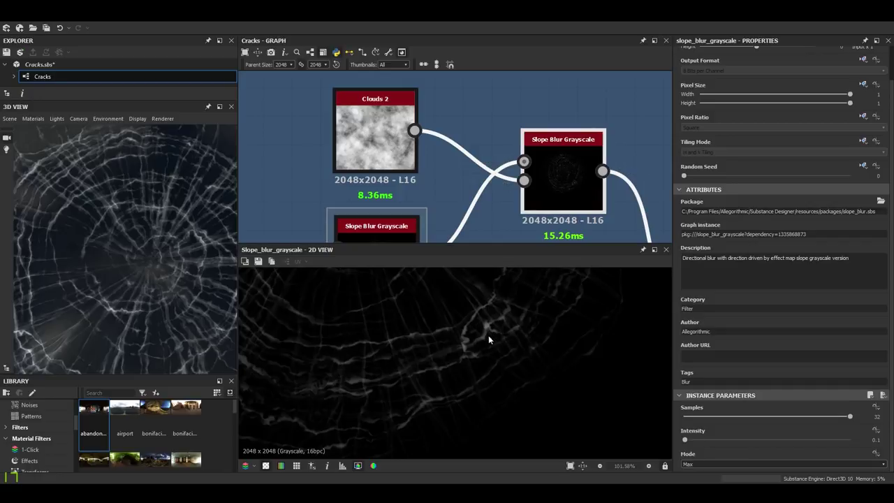
# Examine the second Slope Blur Grayscale's effect on the crack lines, both in detail and across the whole pattern.
pyautogui.scroll(5, 476, 342)
pyautogui.moveTo(476, 342); pyautogui.dragTo(474, 340, button='middle')
pyautogui.scroll(-2, 505, 339)
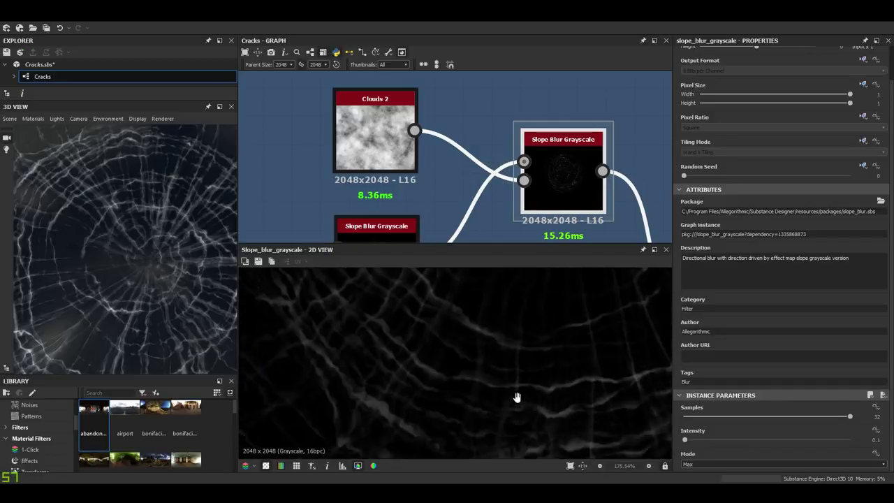
pyautogui.moveTo(433, 391); pyautogui.dragTo(428, 422, button='middle')
pyautogui.moveTo(424, 313); pyautogui.dragTo(441, 384, button='middle')
pyautogui.moveTo(475, 296); pyautogui.dragTo(388, 434, button='middle')
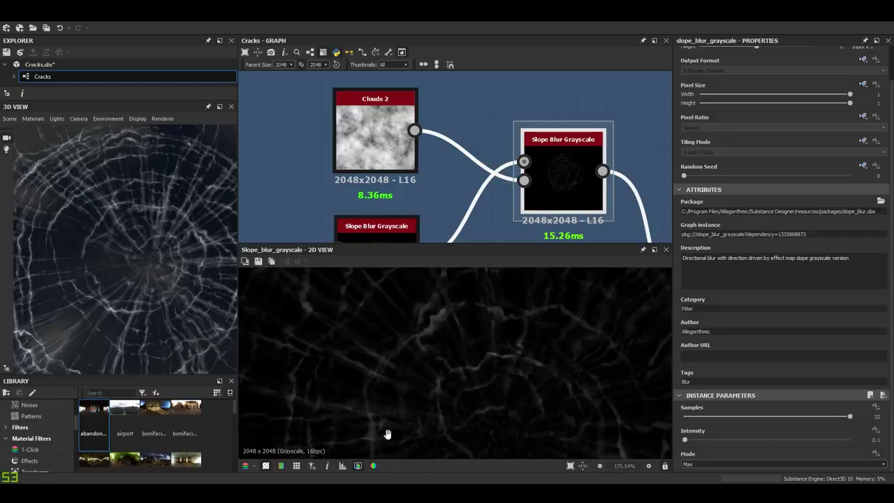
pyautogui.scroll(4, 482, 329)
pyautogui.scroll(-4, 454, 349)
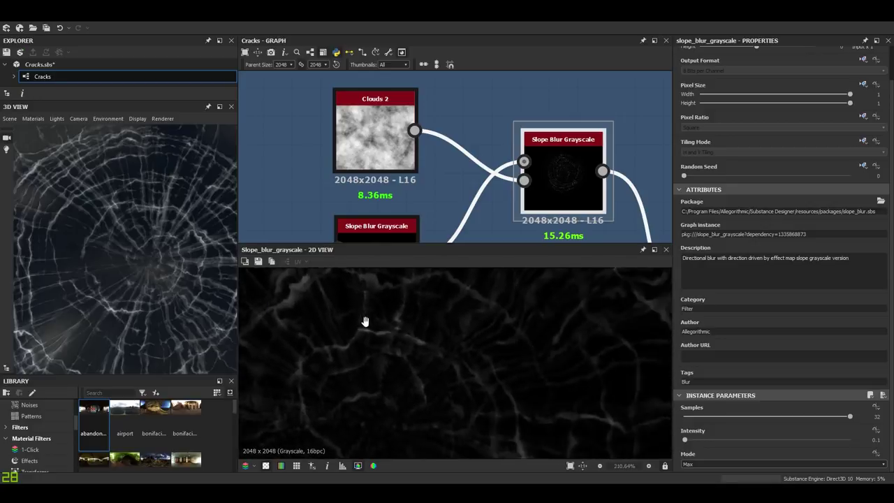
pyautogui.moveTo(365, 319); pyautogui.dragTo(508, 341, button='middle')
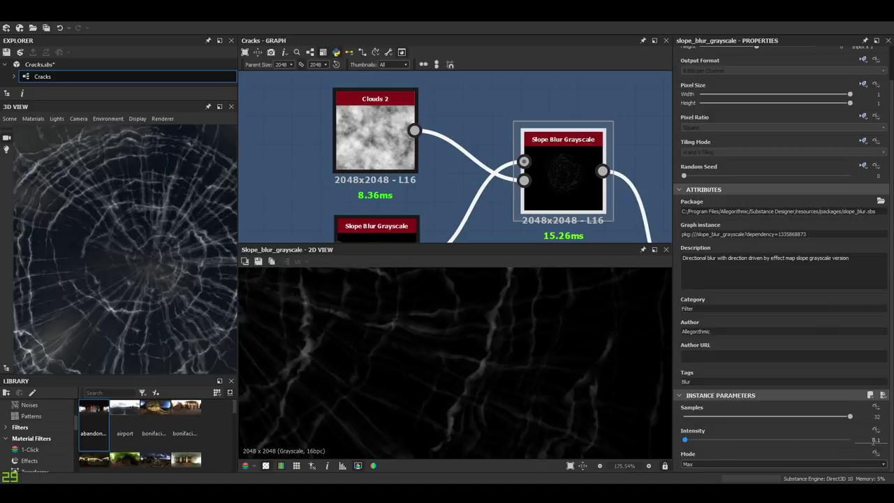
pyautogui.scroll(-4, 504, 158)
pyautogui.moveTo(513, 162); pyautogui.dragTo(442, 128, button='middle')
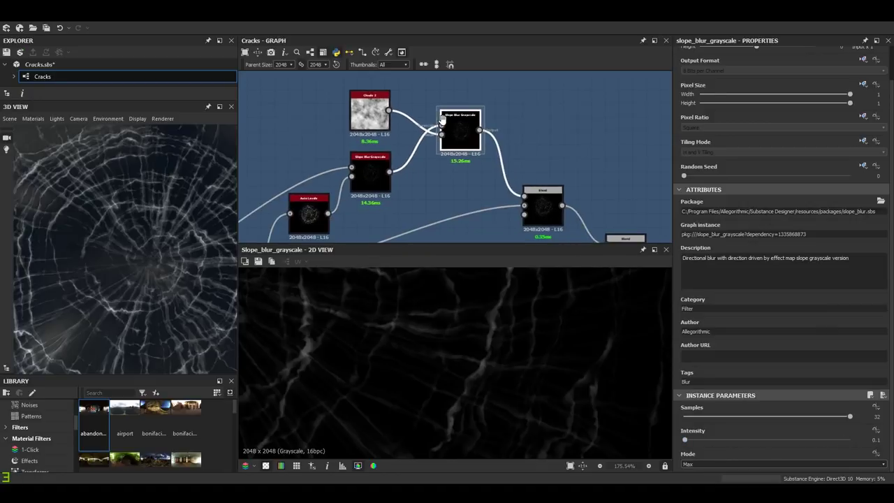
pyautogui.moveTo(513, 306); pyautogui.dragTo(544, 253, button='middle')
pyautogui.scroll(-3, 538, 375)
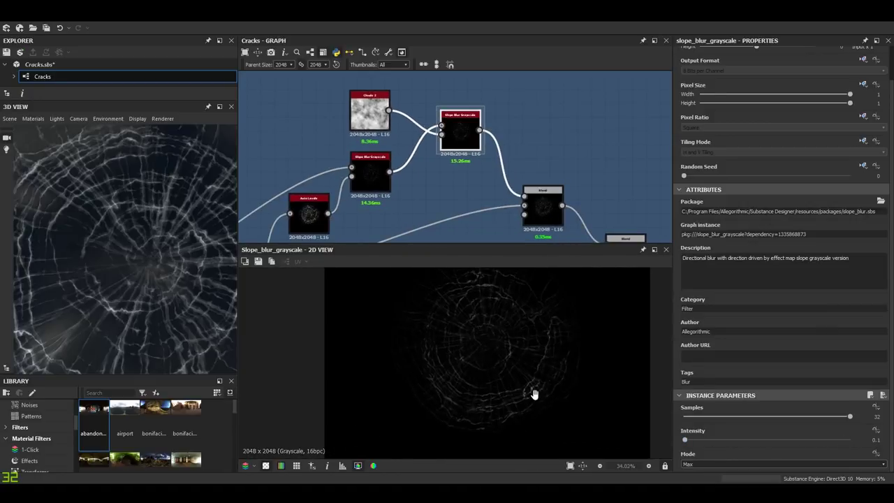
pyautogui.scroll(3, 493, 361)
pyautogui.scroll(-2, 472, 359)
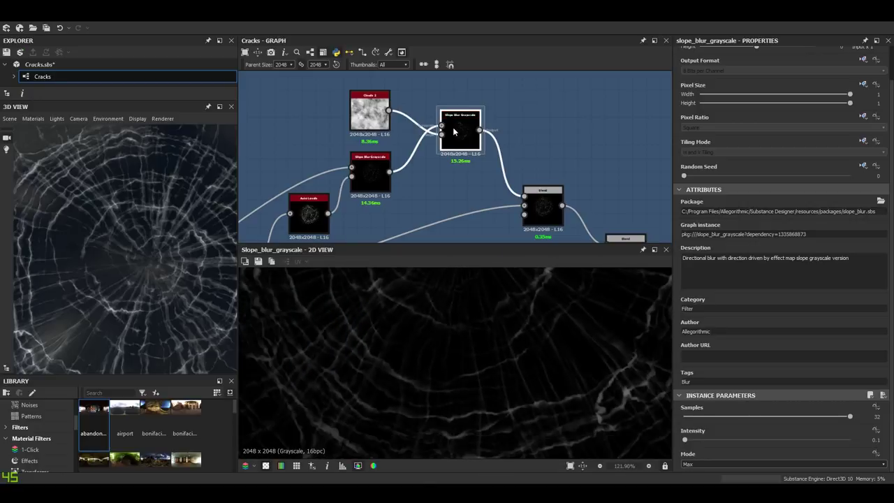
pyautogui.moveTo(372, 340); pyautogui.dragTo(449, 407, button='middle')
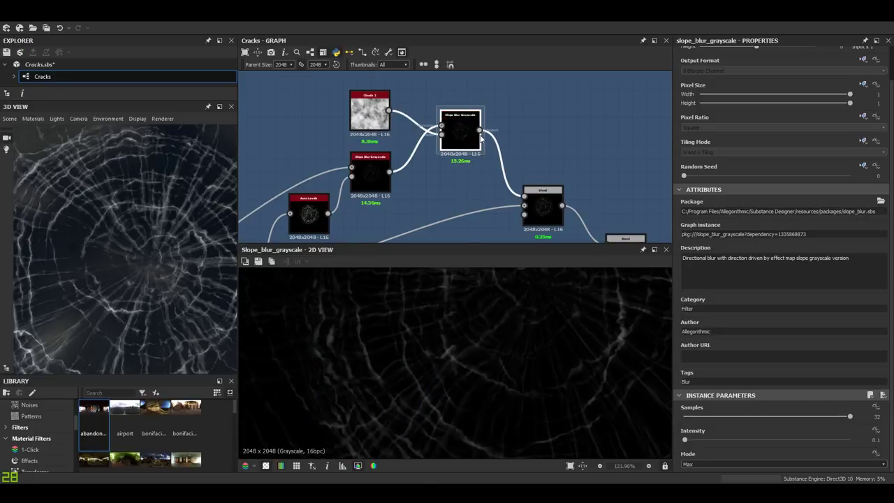
# Compare the upper Blur HQ Grayscale output with the Screen-mode Blend it feeds, inspecting the blended crack glow up close.
pyautogui.scroll(-1, 480, 152)
pyautogui.moveTo(480, 151); pyautogui.dragTo(460, 118, button='middle')
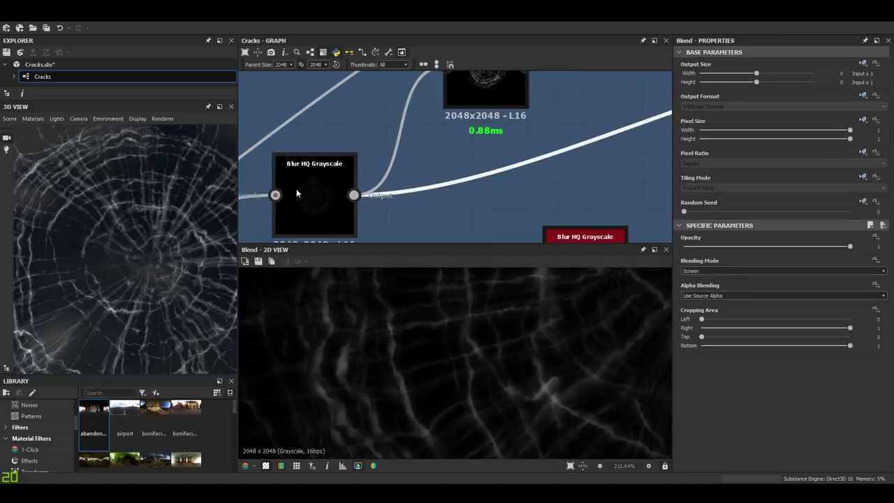
pyautogui.click(314, 198)
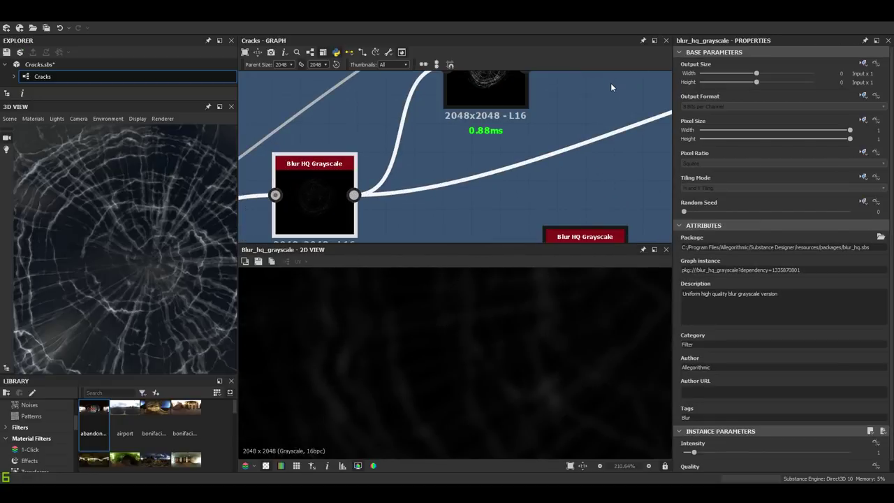
pyautogui.scroll(-3, 421, 135)
pyautogui.click(593, 117)
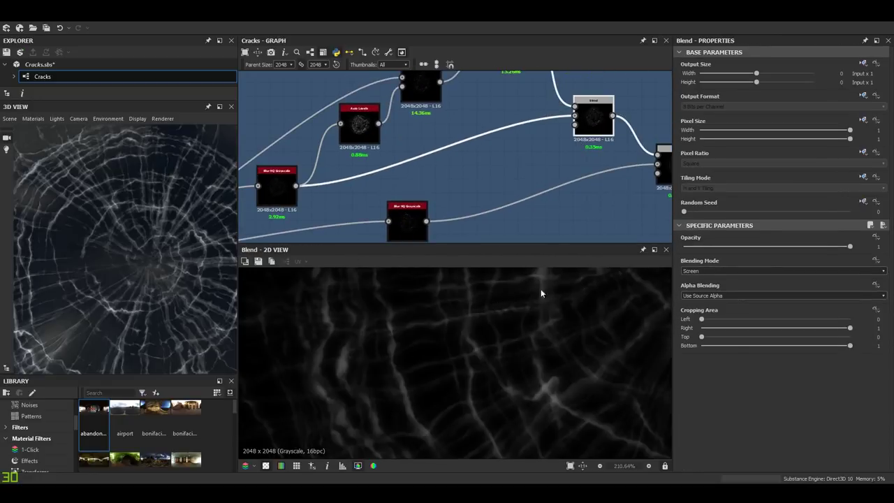
pyautogui.moveTo(573, 409); pyautogui.dragTo(377, 363, button='middle')
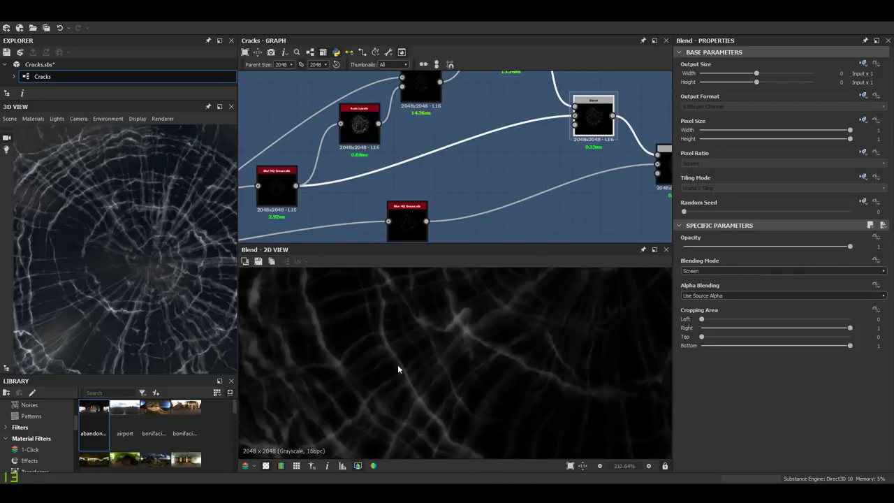
pyautogui.moveTo(580, 377)
pyautogui.mouseDown(button='middle')
pyautogui.moveTo(337, 348)
pyautogui.moveTo(481, 361)
pyautogui.mouseUp(button='middle')
pyautogui.scroll(3, 496, 362)
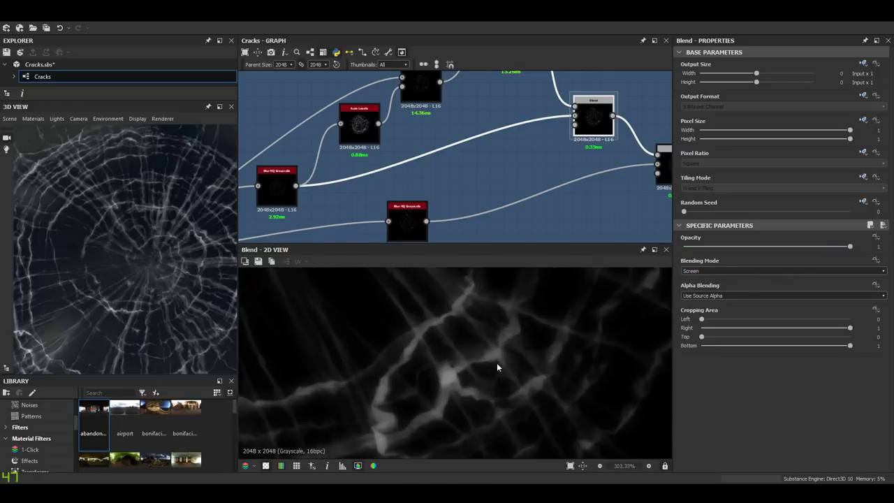
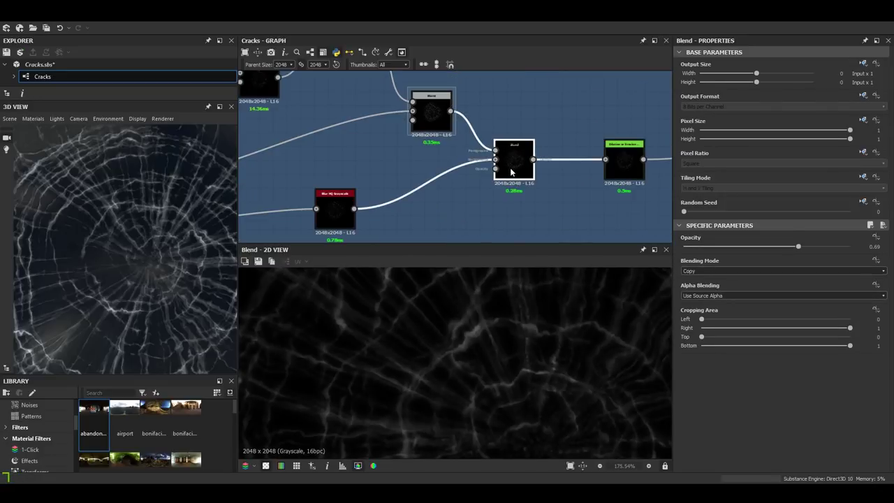
# Preview the lower Blur HQ Grayscale node and examine its crack pattern and intensity setting.
pyautogui.moveTo(333, 219); pyautogui.dragTo(423, 175, button='middle')
pyautogui.click(374, 196)
pyautogui.scroll(-4, 374, 197)
pyautogui.scroll(5, 438, 193)
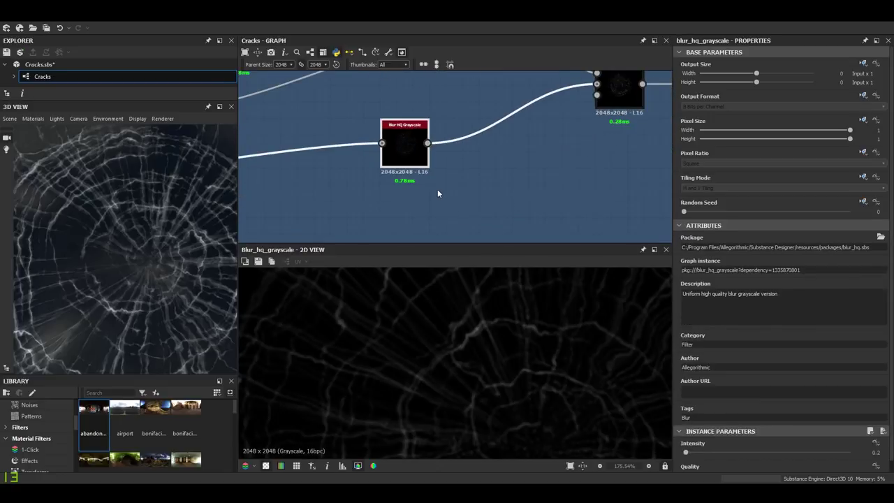
pyautogui.scroll(-3, 507, 354)
pyautogui.scroll(-1, 727, 442)
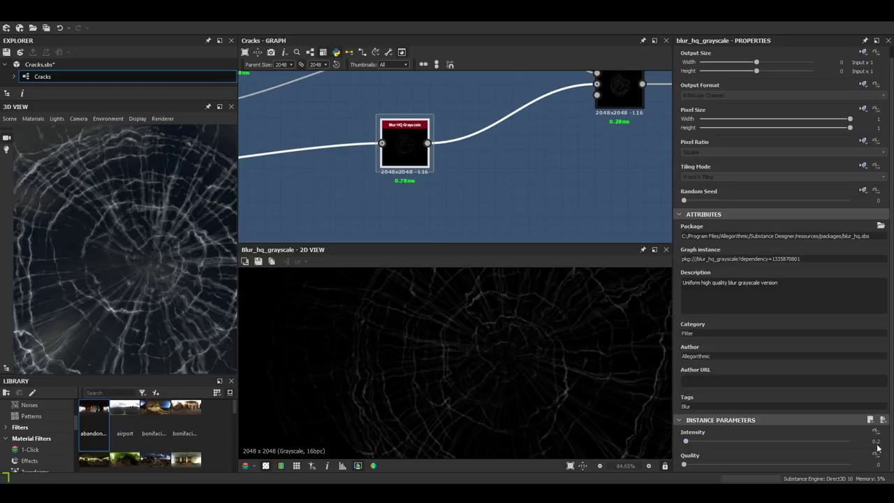
# Preview the Screen-mode Blend and examine its combined crack lines closely across several areas of the pattern.
pyautogui.moveTo(438, 199); pyautogui.dragTo(417, 209, button='middle')
pyautogui.moveTo(417, 210); pyautogui.dragTo(377, 217, button='middle')
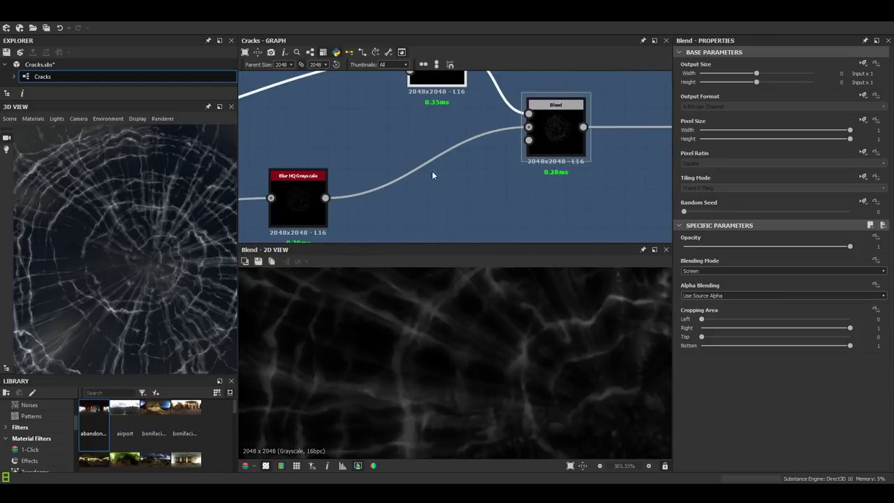
pyautogui.moveTo(434, 109); pyautogui.dragTo(432, 185, button='middle')
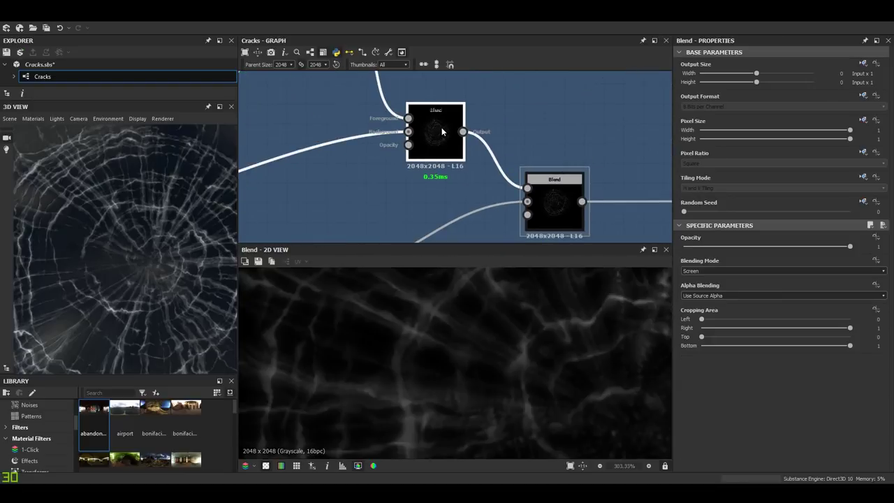
pyautogui.click(441, 132)
pyautogui.scroll(-2, 451, 305)
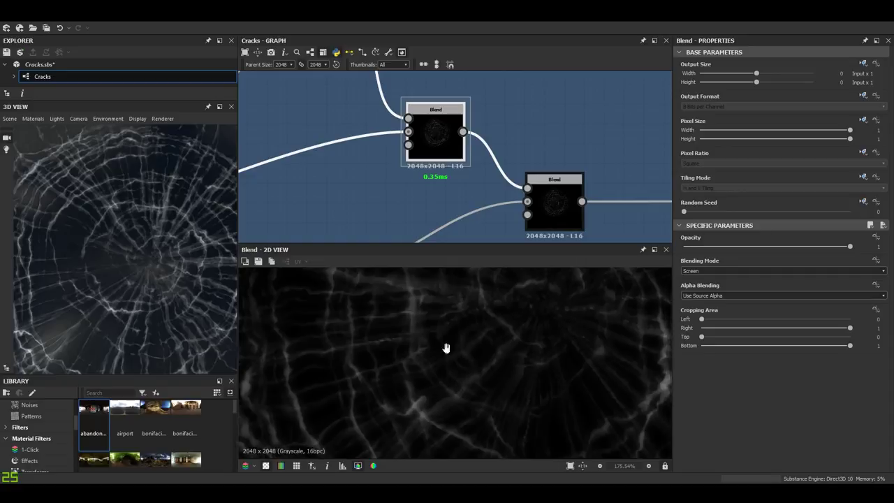
pyautogui.moveTo(446, 348); pyautogui.dragTo(350, 300, button='middle')
pyautogui.scroll(3, 545, 331)
pyautogui.scroll(-3, 544, 332)
pyautogui.moveTo(544, 332); pyautogui.dragTo(622, 308, button='middle')
pyautogui.moveTo(555, 204); pyautogui.dragTo(562, 169, button='middle')
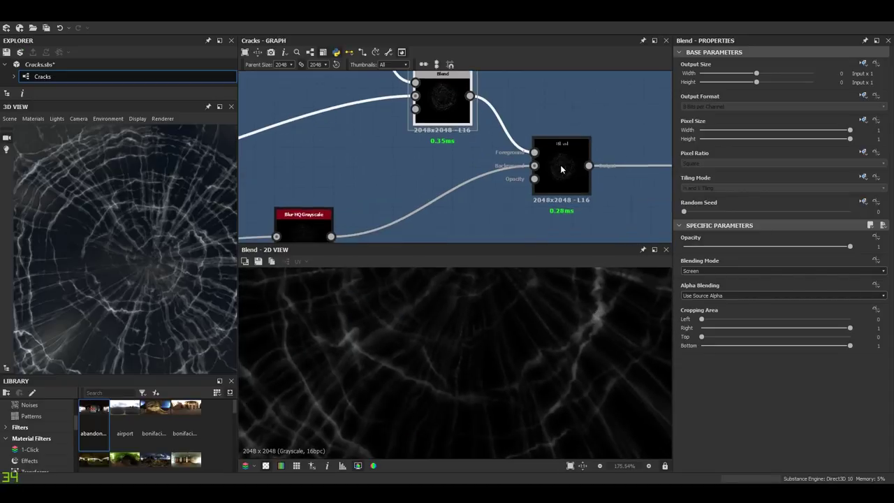
# Preview the Copy-mode Blend that merges in the lower Blur HQ Grayscale and compare it with the Screen-mode Blend.
pyautogui.click(561, 169)
pyautogui.scroll(4, 543, 415)
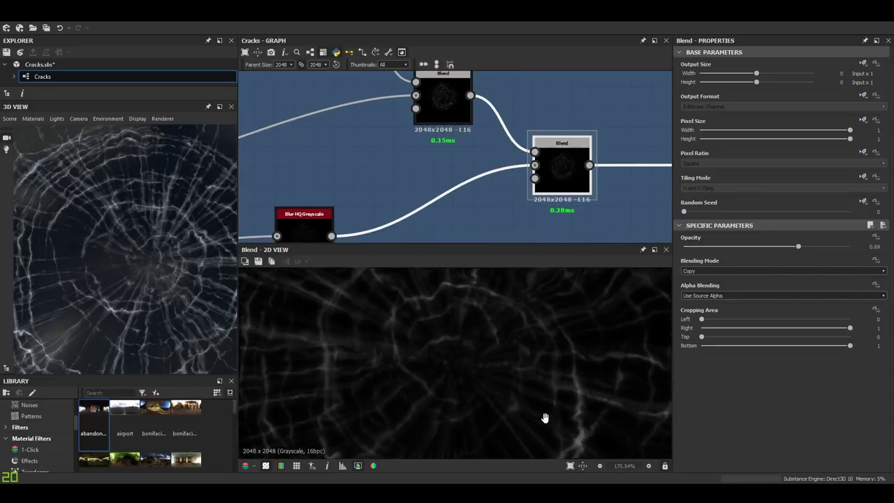
pyautogui.scroll(-4, 532, 352)
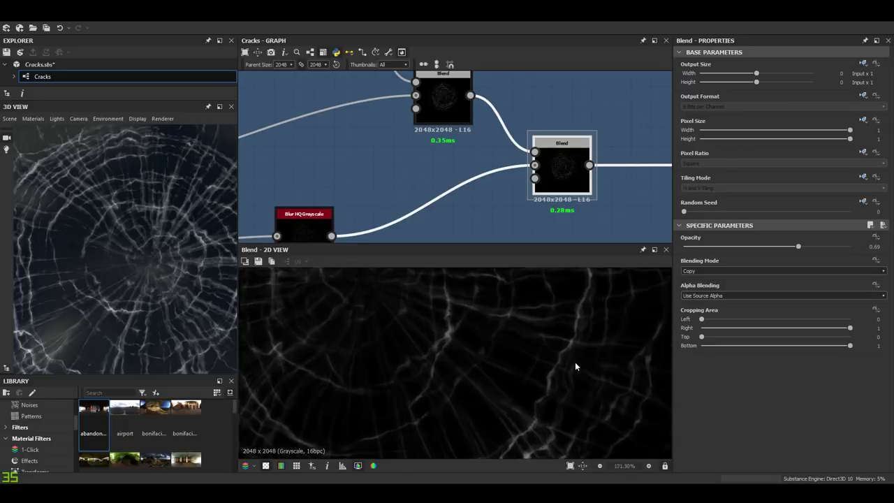
pyautogui.scroll(3, 576, 363)
pyautogui.moveTo(574, 324); pyautogui.dragTo(509, 379, button='middle')
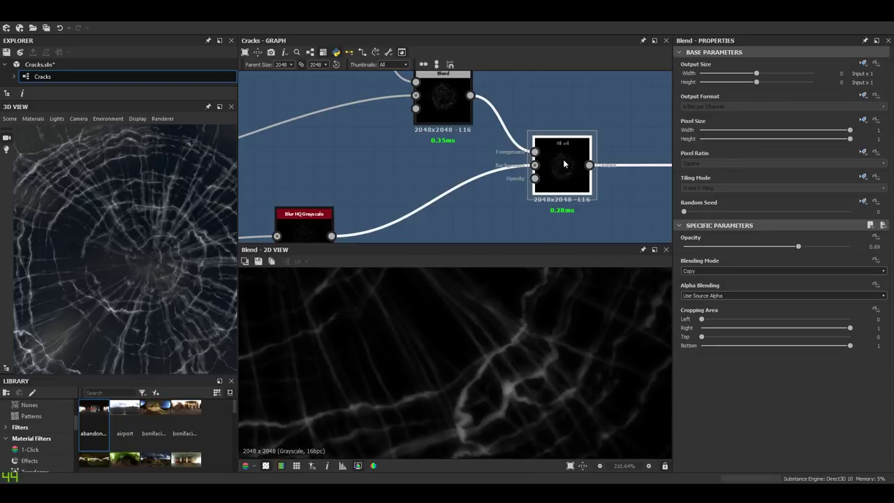
pyautogui.click(450, 105)
# Try the Copy-mode Blend at opacity 0.5 and 1, checking the cracks on the 3D glass.
pyautogui.click(549, 164)
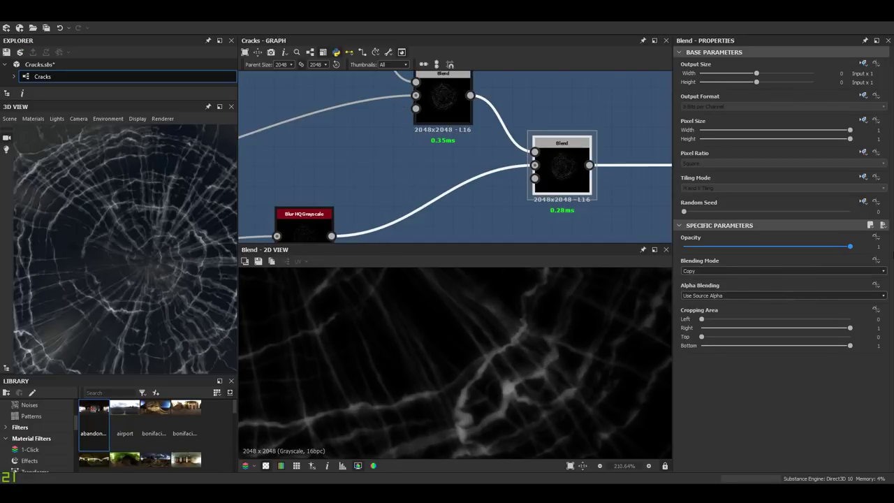
pyautogui.moveTo(849, 246); pyautogui.dragTo(766, 253)
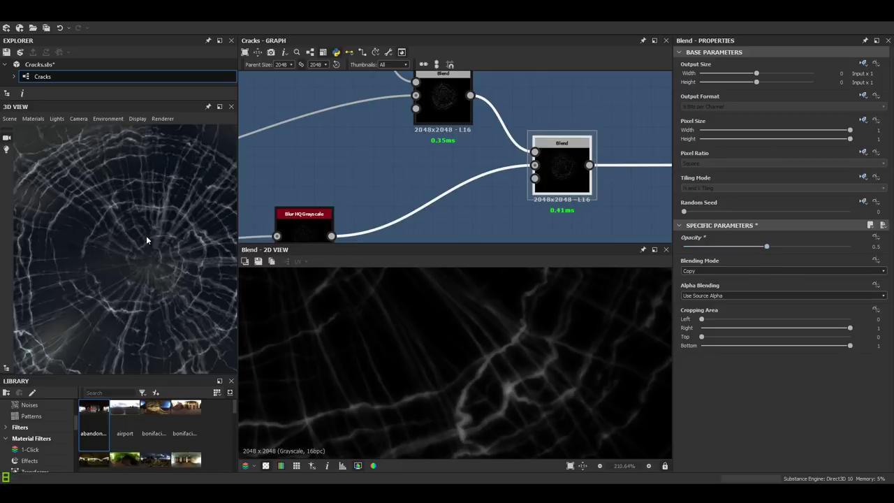
pyautogui.moveTo(117, 272); pyautogui.dragTo(149, 263)
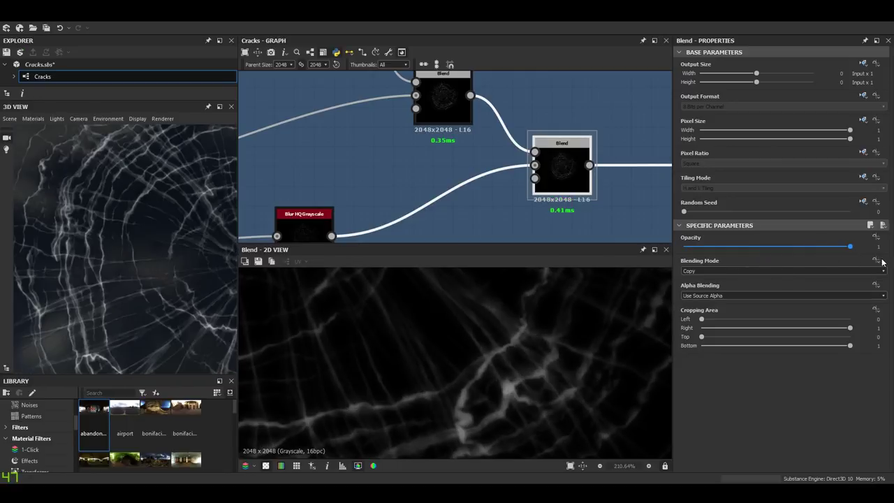
pyautogui.moveTo(207, 286); pyautogui.dragTo(172, 262)
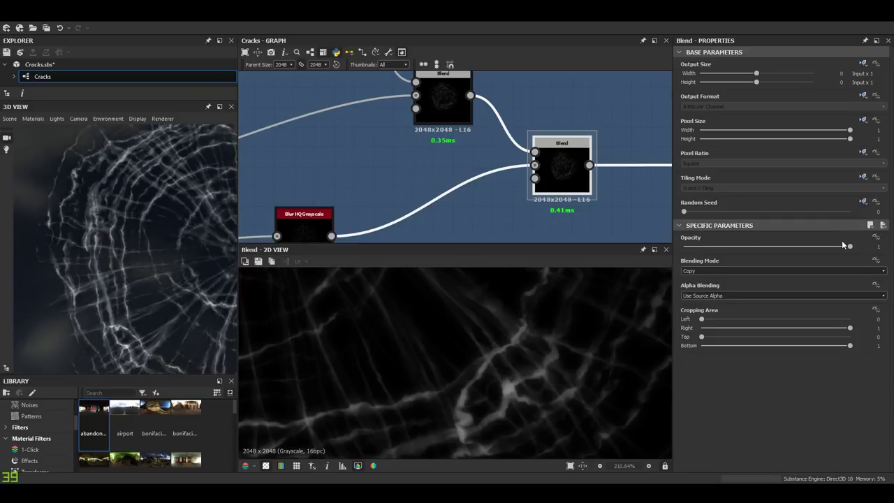
# Set the Copy-mode Blend's opacity to 0.69 and check the cracked glass in 3D, from afar and up close.
pyautogui.moveTo(849, 246); pyautogui.dragTo(798, 253)
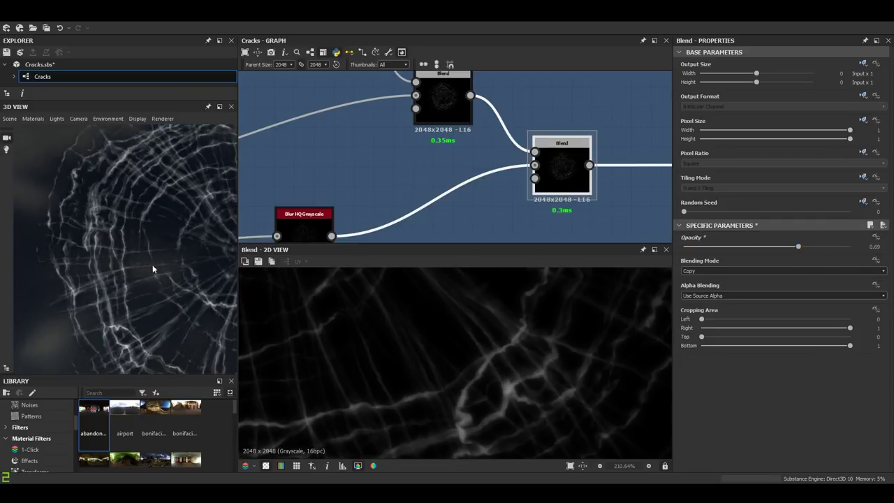
pyautogui.moveTo(151, 269); pyautogui.dragTo(131, 257)
pyautogui.scroll(-5, 545, 192)
pyautogui.moveTo(545, 192); pyautogui.dragTo(398, 191, button='middle')
pyautogui.scroll(4, 398, 191)
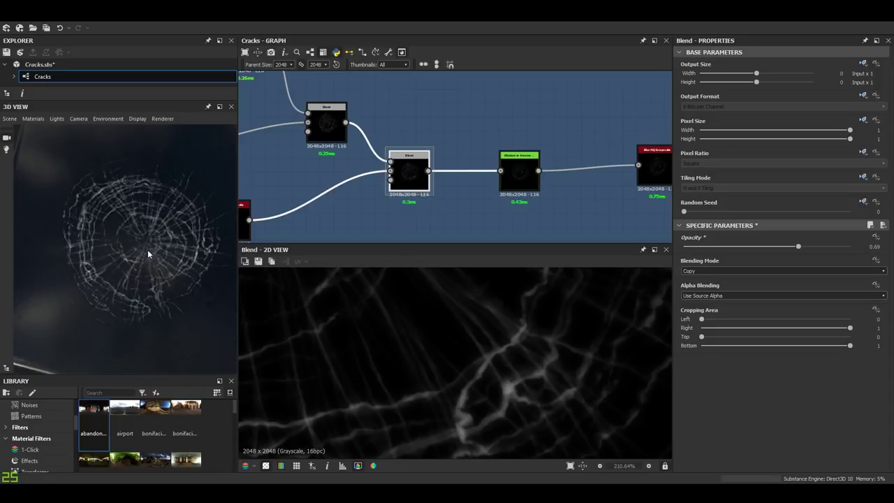
pyautogui.scroll(4, 525, 181)
pyautogui.scroll(3, 163, 256)
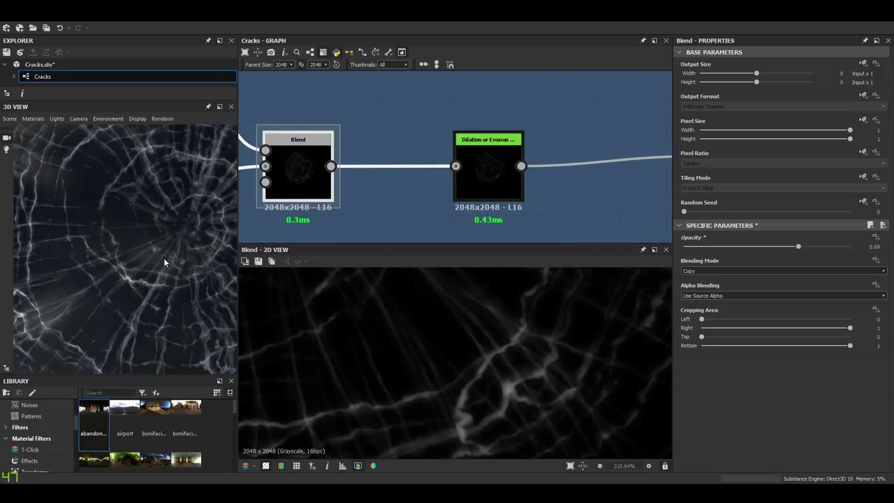
# Examine the Dilation or Erosion node's output, and switch to the browser to view its Dilation Or Erosion Filter page on Substance Share.
pyautogui.click(483, 184)
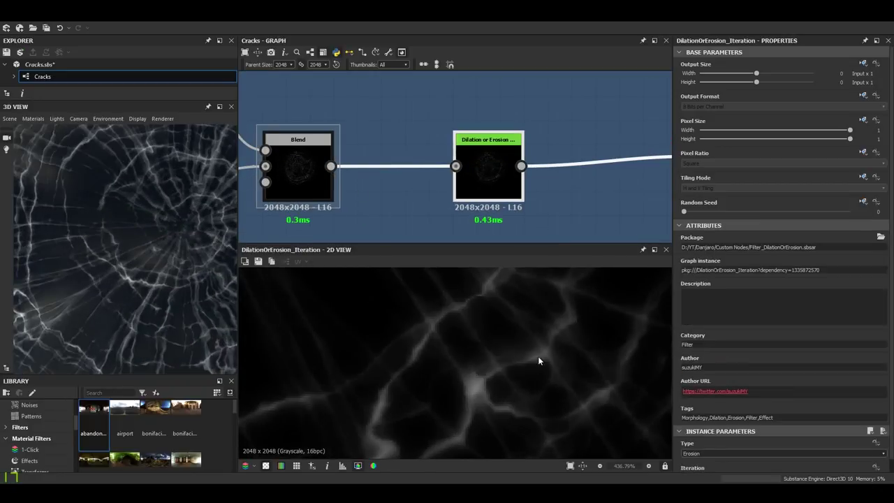
pyautogui.scroll(-2, 529, 363)
pyautogui.moveTo(492, 373); pyautogui.dragTo(582, 342, button='middle')
pyautogui.scroll(-2, 750, 400)
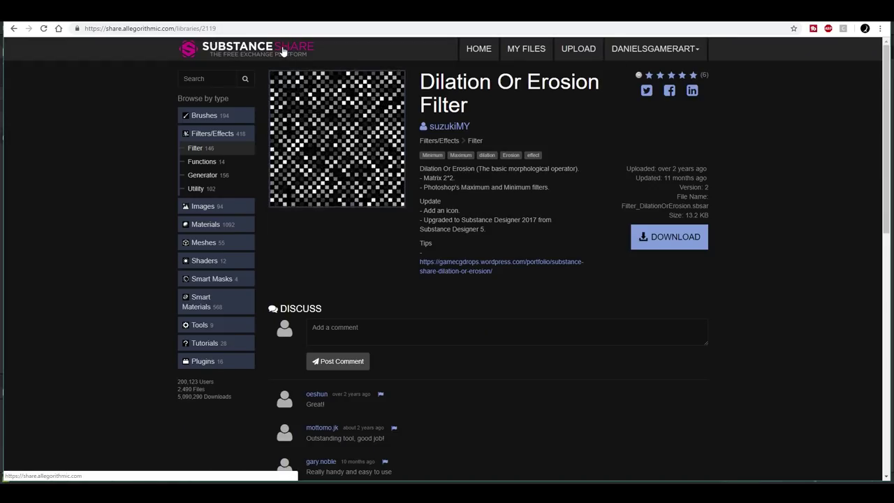
pyautogui.click(216, 79)
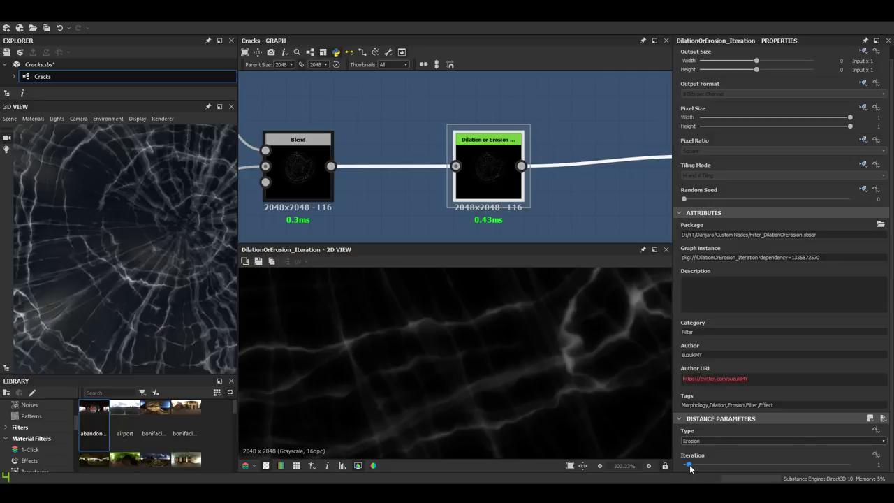
# Try the Dilation or Erosion node with 0, 1 and 2 erosion iterations, comparing the crack thickness in 3D.
pyautogui.moveTo(686, 467); pyautogui.dragTo(683, 467)
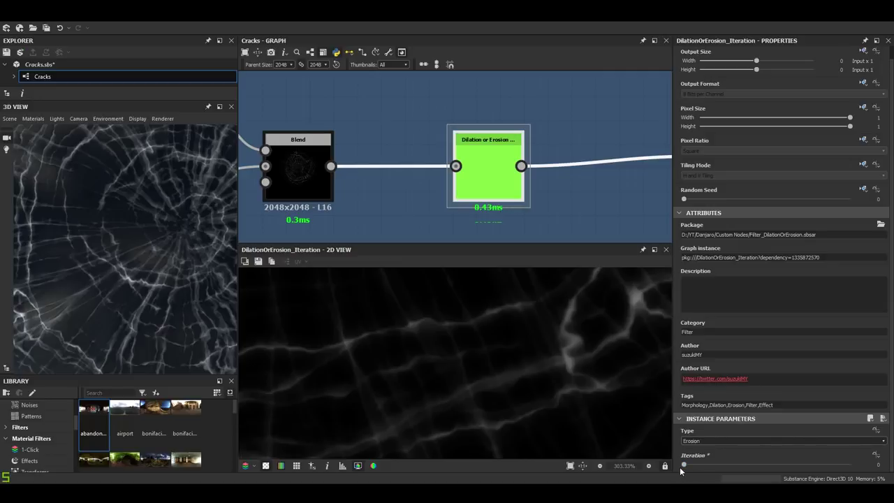
pyautogui.moveTo(170, 295)
pyautogui.mouseDown()
pyautogui.moveTo(186, 289)
pyautogui.moveTo(174, 294)
pyautogui.moveTo(158, 267)
pyautogui.moveTo(168, 282)
pyautogui.mouseUp()
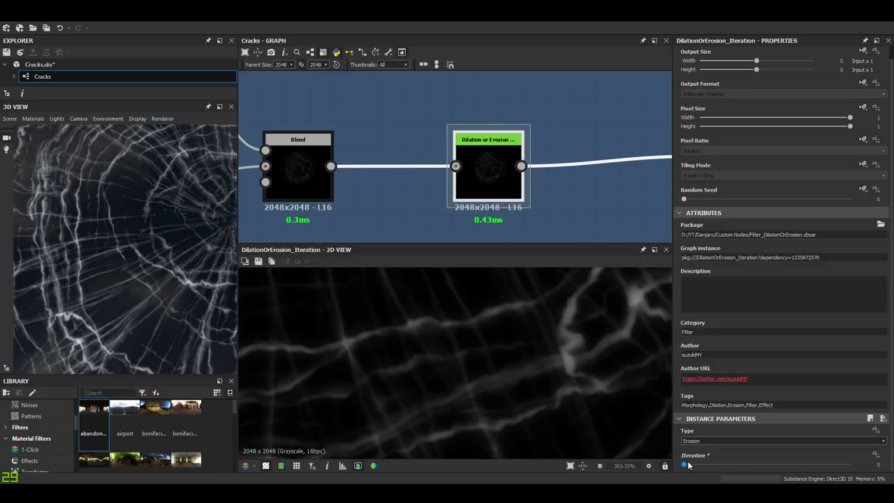
pyautogui.moveTo(687, 466); pyautogui.dragTo(691, 465)
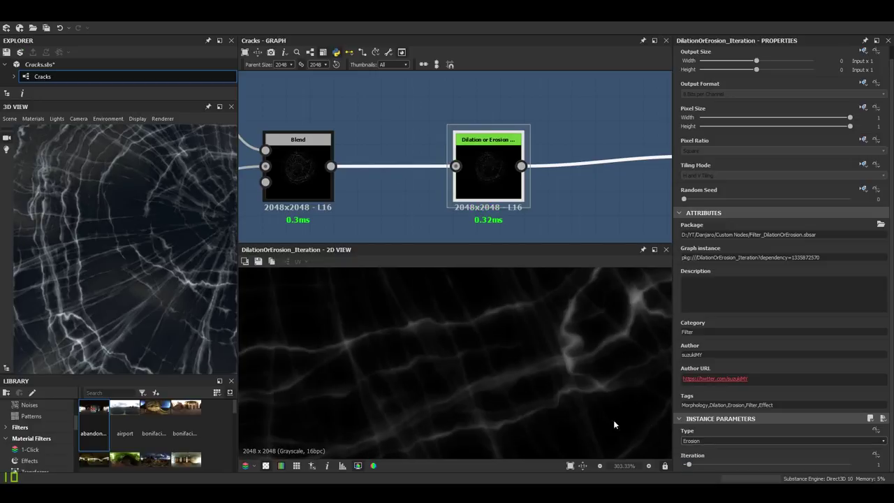
pyautogui.moveTo(159, 279)
pyautogui.mouseDown()
pyautogui.moveTo(171, 286)
pyautogui.moveTo(182, 274)
pyautogui.moveTo(160, 267)
pyautogui.moveTo(153, 284)
pyautogui.moveTo(144, 282)
pyautogui.mouseUp()
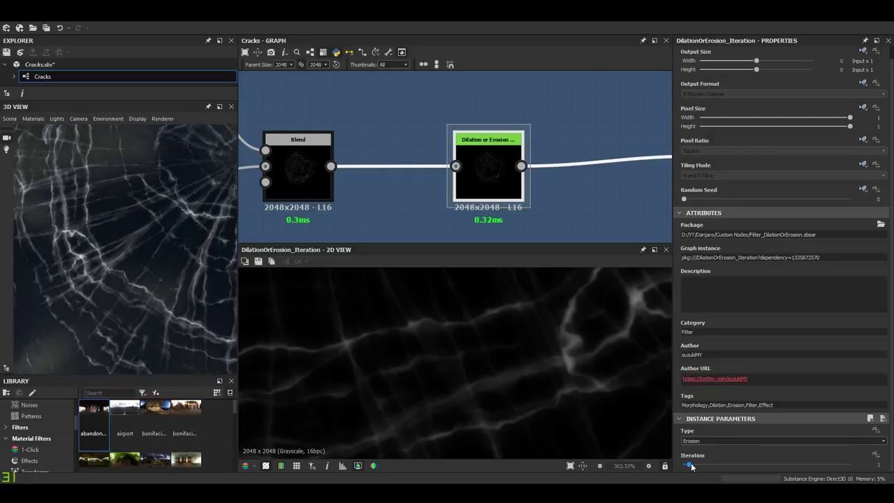
pyautogui.moveTo(690, 465); pyautogui.dragTo(693, 465)
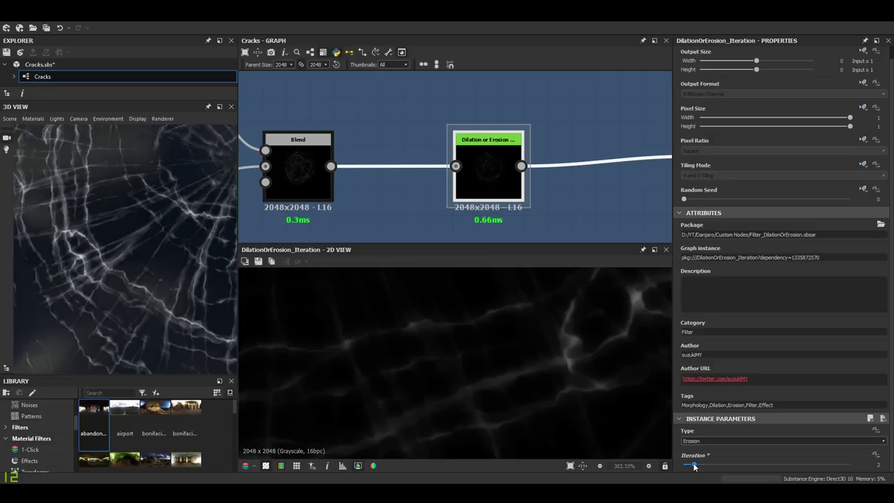
pyautogui.moveTo(164, 284); pyautogui.dragTo(173, 258)
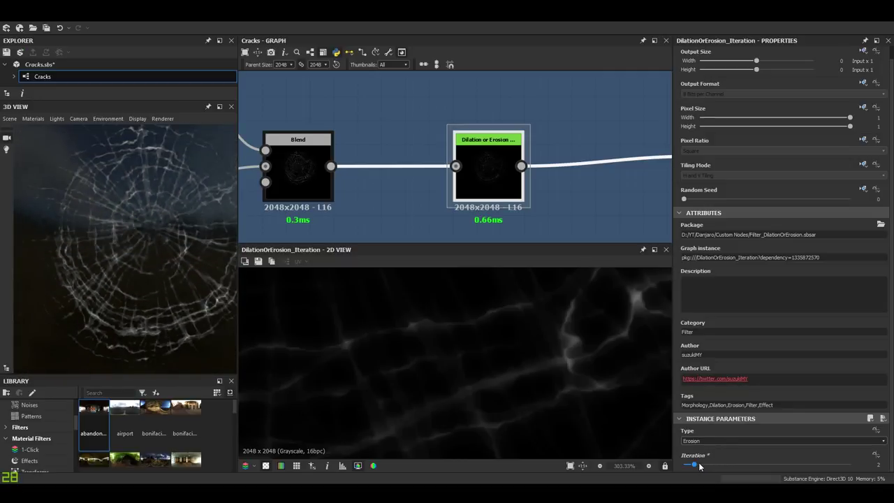
# Set the Dilation or Erosion node's iteration to 1 and inspect the thinned cracks on the 3D glass.
pyautogui.moveTo(700, 466)
pyautogui.mouseDown()
pyautogui.moveTo(728, 468)
pyautogui.moveTo(696, 468)
pyautogui.mouseUp()
pyautogui.moveTo(693, 468); pyautogui.dragTo(690, 470)
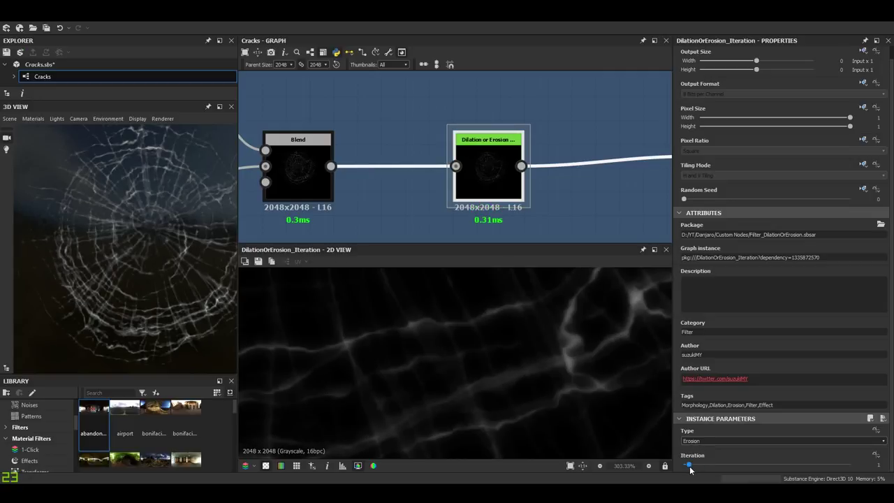
pyautogui.scroll(3, 210, 297)
pyautogui.moveTo(210, 297); pyautogui.dragTo(145, 282)
pyautogui.scroll(-2, 466, 195)
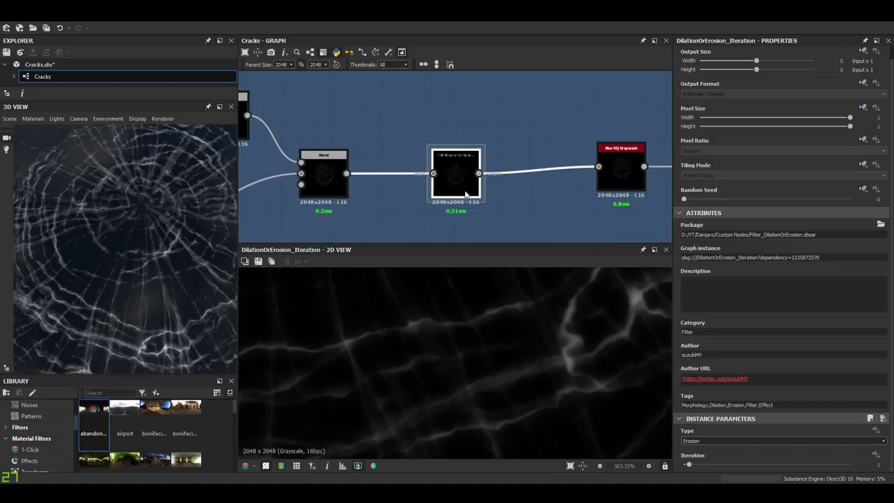
pyautogui.scroll(2, 504, 154)
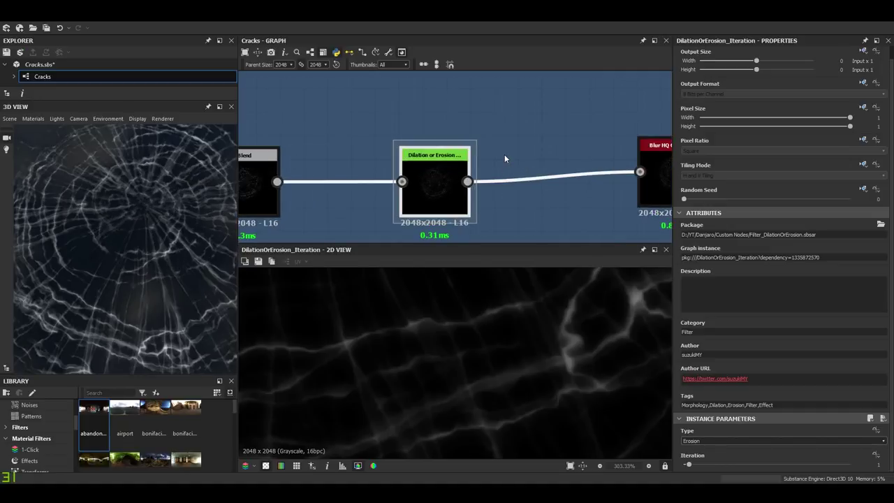
pyautogui.scroll(-2, 426, 181)
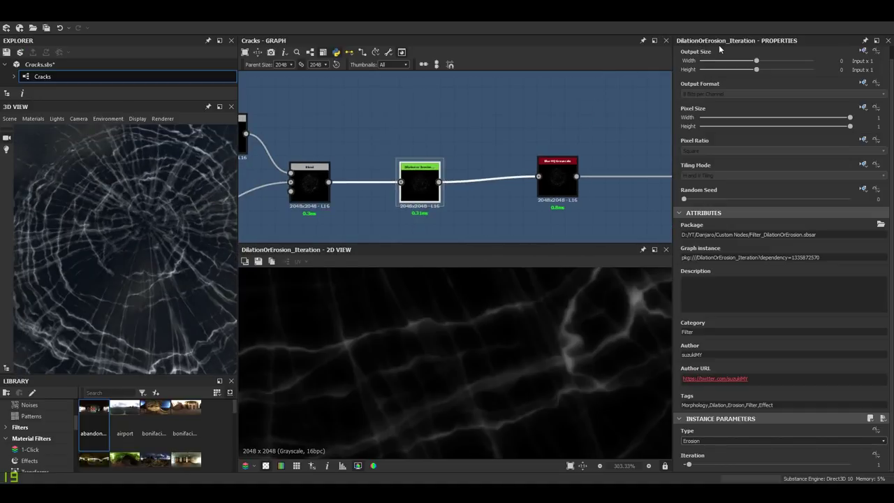
pyautogui.moveTo(400, 195); pyautogui.dragTo(449, 185, button='middle')
pyautogui.moveTo(193, 222); pyautogui.dragTo(125, 258)
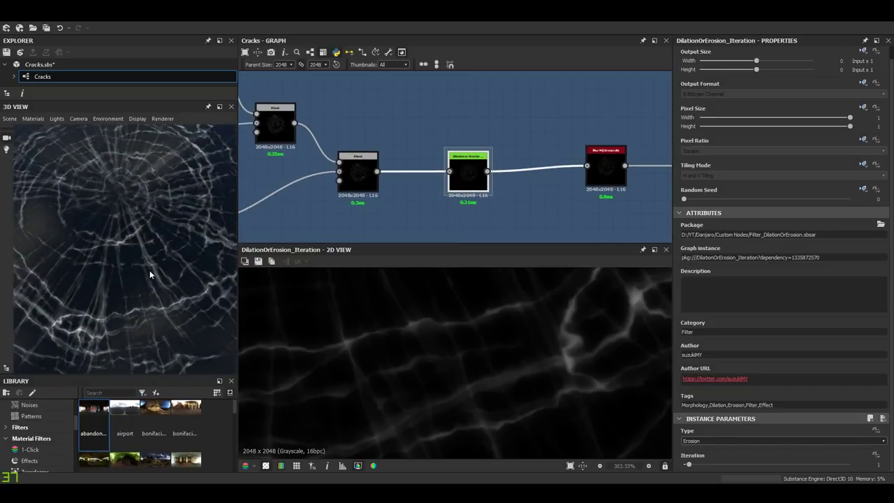
# Preview the Blur HQ Grayscale node that follows the Dilation or Erosion node and examine its softened cracks.
pyautogui.moveTo(543, 181); pyautogui.dragTo(428, 176, button='middle')
pyautogui.scroll(3, 481, 176)
pyautogui.doubleClick(483, 172)
pyautogui.moveTo(477, 359); pyautogui.dragTo(518, 340, button='middle')
pyautogui.scroll(-3, 521, 192)
# Move the Sharpen node closer and feed it directly from Dilation or Erosion, setting the Blur HQ Grayscale aside above the connection.
pyautogui.moveTo(670, 180); pyautogui.dragTo(556, 180, button='middle')
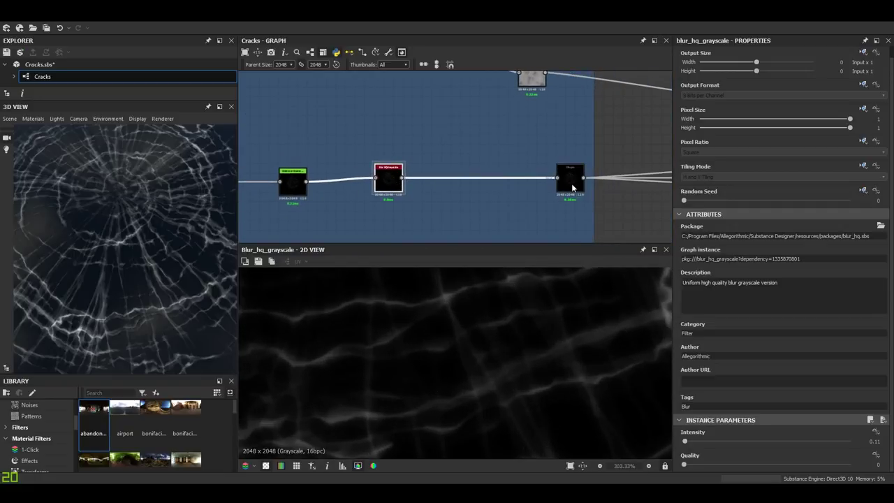
pyautogui.moveTo(571, 183); pyautogui.dragTo(453, 187)
pyautogui.scroll(2, 374, 176)
pyautogui.moveTo(374, 176); pyautogui.dragTo(396, 166, button='middle')
pyautogui.moveTo(422, 173); pyautogui.dragTo(389, 131)
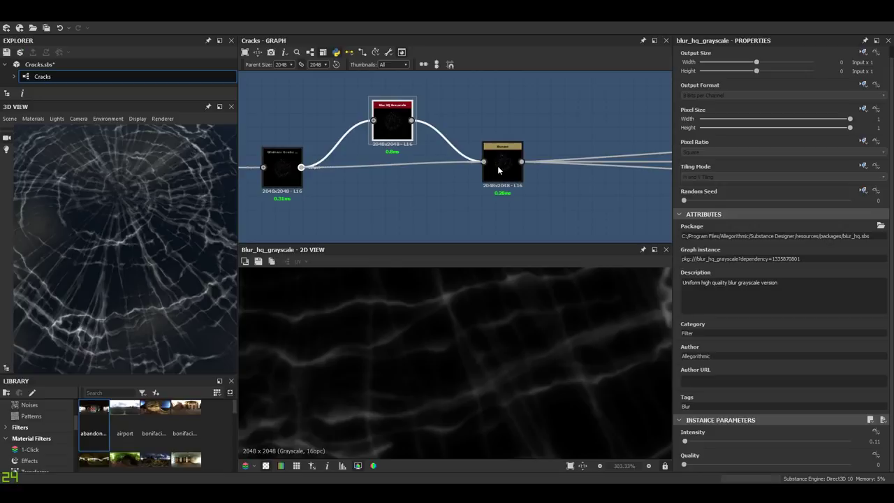
pyautogui.moveTo(498, 169); pyautogui.dragTo(498, 169)
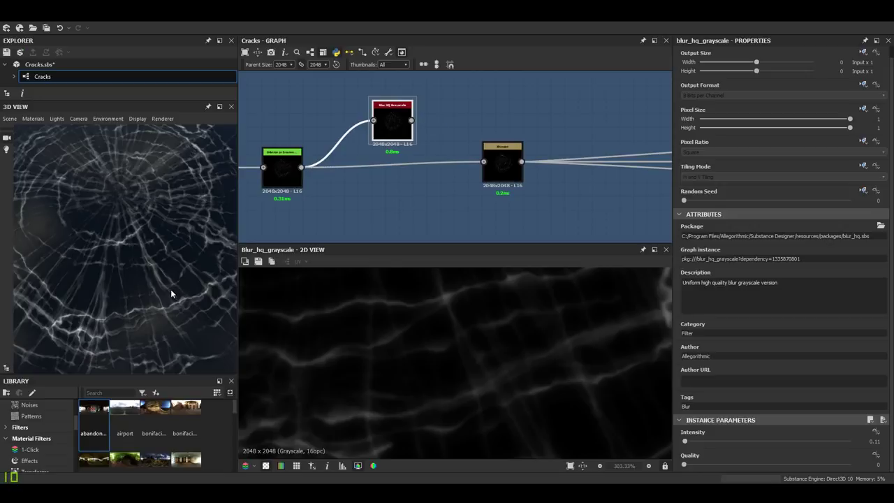
# Inspect the cracks on the 3D glass with the blur bypassed, and compare the Sharpen output with its Dilation or Erosion input.
pyautogui.scroll(-2, 173, 290)
pyautogui.scroll(3, 174, 290)
pyautogui.moveTo(168, 283)
pyautogui.mouseDown()
pyautogui.moveTo(214, 293)
pyautogui.moveTo(151, 271)
pyautogui.moveTo(160, 283)
pyautogui.mouseUp()
pyautogui.scroll(3, 174, 286)
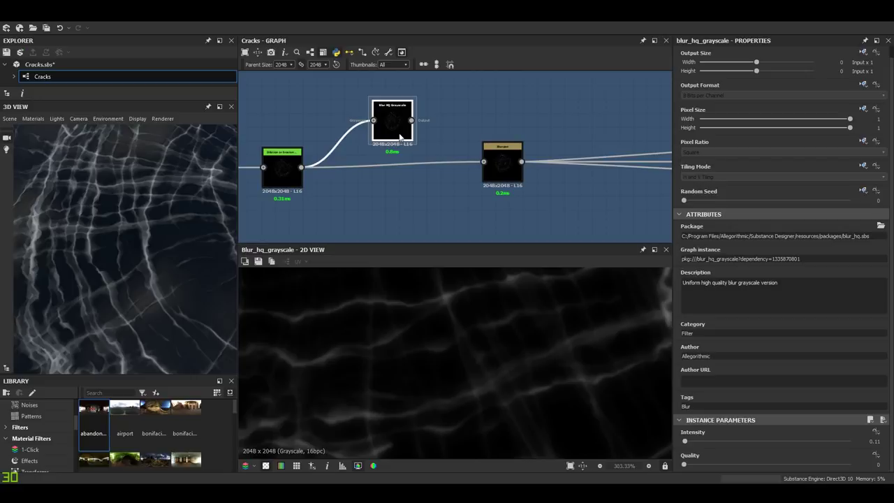
pyautogui.doubleClick(511, 170)
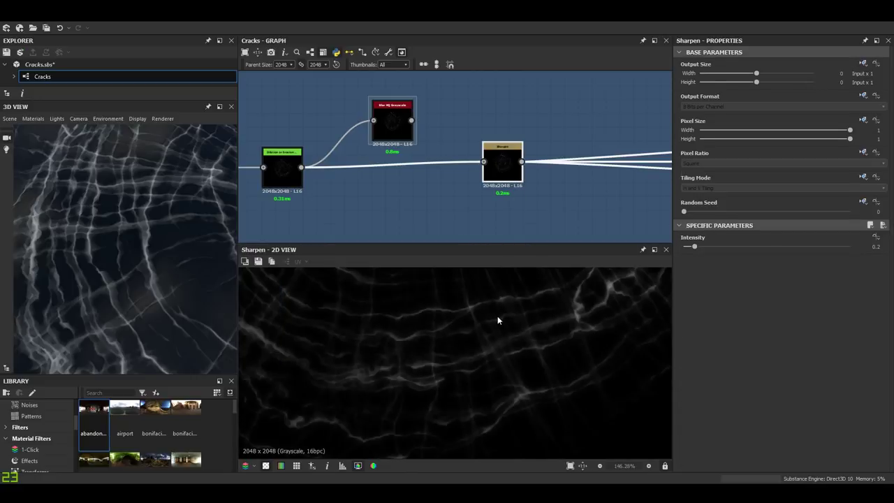
pyautogui.scroll(-1, 497, 320)
pyautogui.doubleClick(293, 178)
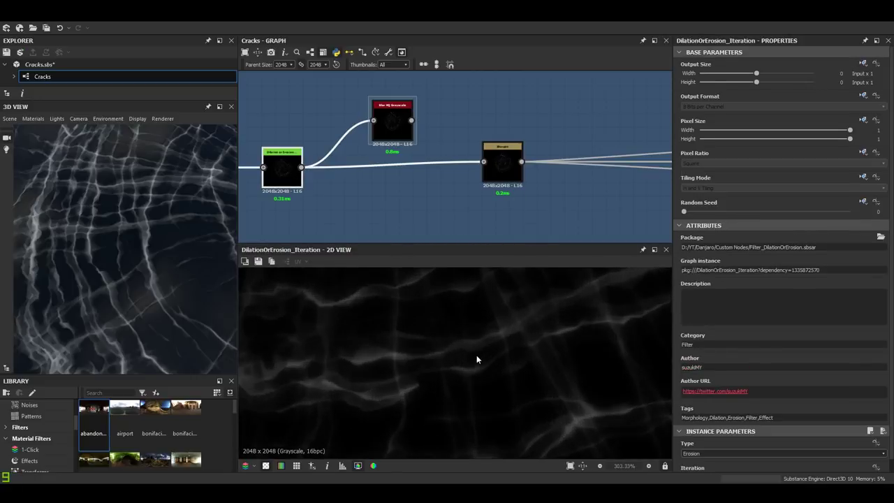
pyautogui.doubleClick(515, 173)
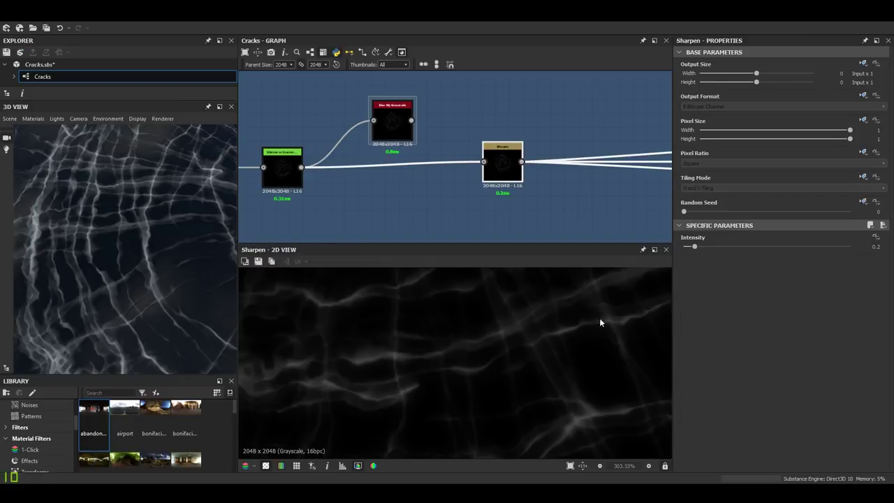
# Set the Sharpen node's intensity to 0.4 and inspect the sharpened cracks on the 3D glass.
pyautogui.moveTo(168, 290); pyautogui.dragTo(171, 294)
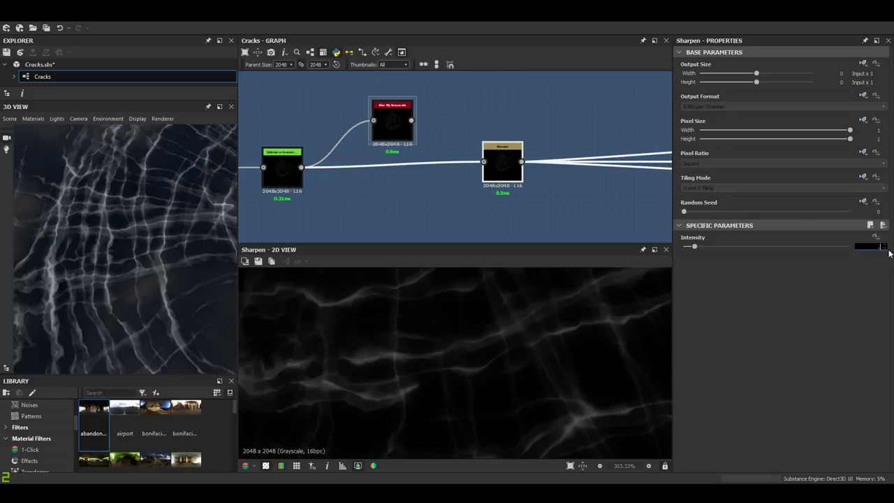
pyautogui.press('Return')
pyautogui.moveTo(112, 301); pyautogui.dragTo(150, 279)
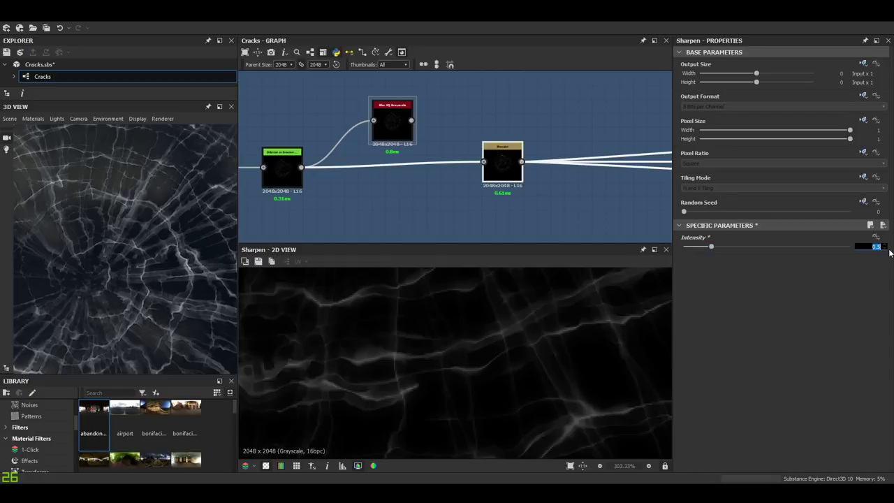
pyautogui.press('Return')
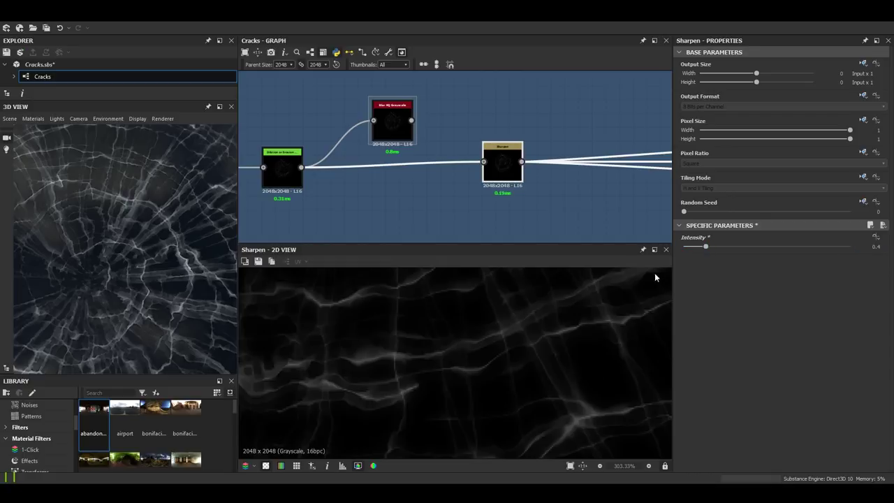
pyautogui.moveTo(157, 312); pyautogui.dragTo(177, 282)
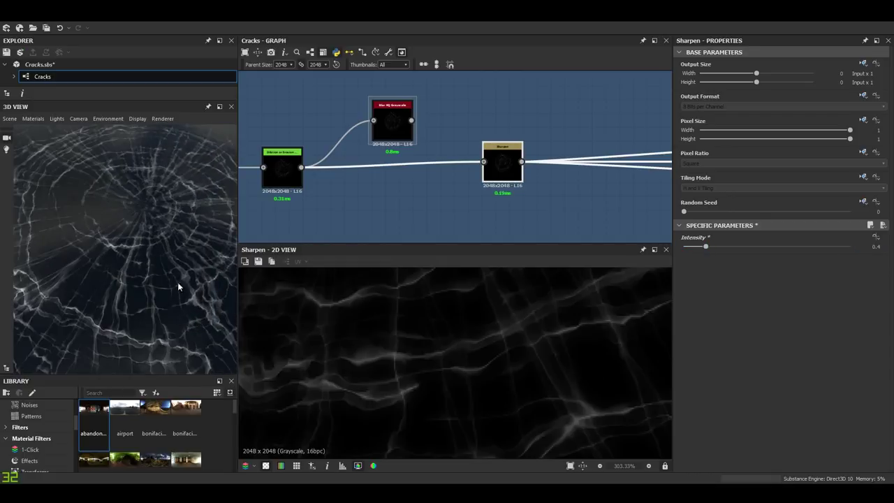
# Delete the bypassed Blur HQ Grayscale node and the leftover node branch at the lower end of the graph.
pyautogui.click(395, 121)
pyautogui.press('Delete')
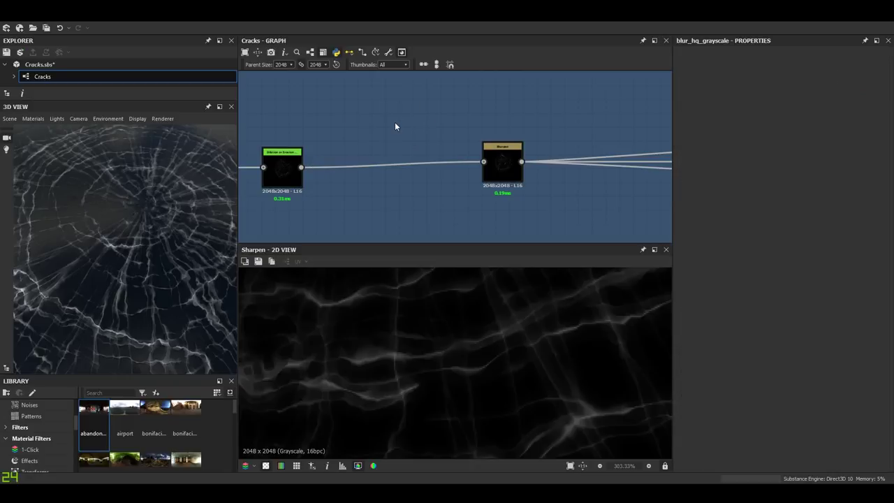
pyautogui.scroll(-3, 424, 136)
pyautogui.scroll(-5, 425, 140)
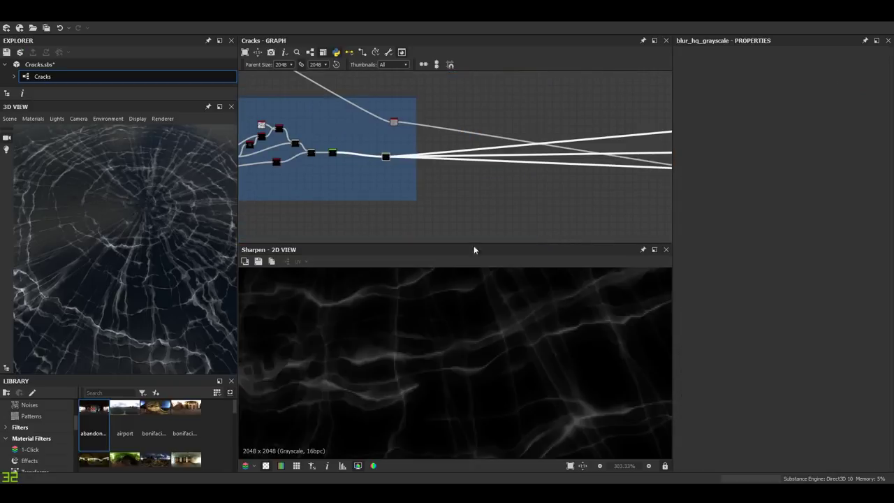
pyautogui.scroll(-5, 480, 341)
pyautogui.scroll(-1, 480, 340)
pyautogui.moveTo(480, 340); pyautogui.dragTo(483, 440, button='middle')
pyautogui.scroll(3, 471, 342)
pyautogui.scroll(-3, 519, 162)
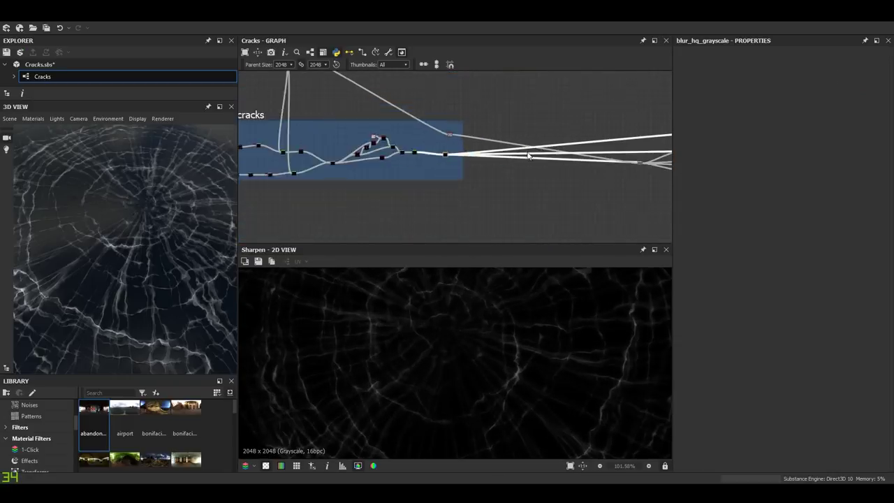
pyautogui.moveTo(519, 162); pyautogui.dragTo(382, 165, button='middle')
pyautogui.scroll(2, 383, 166)
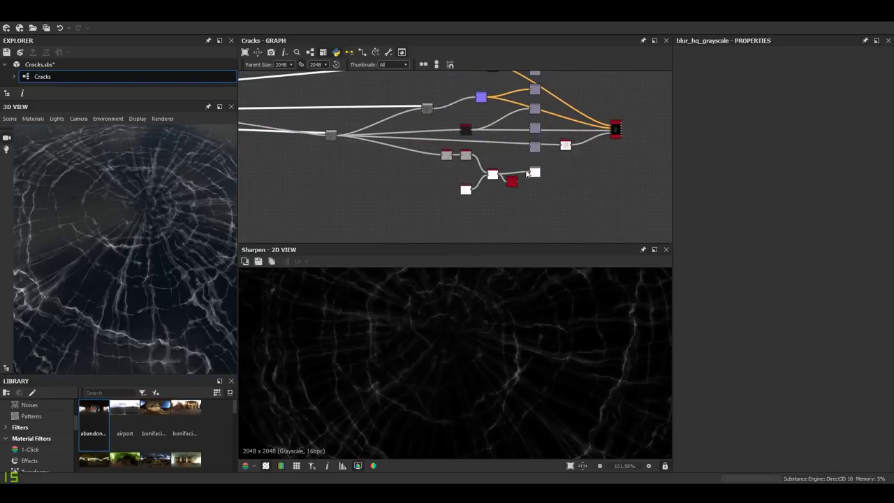
pyautogui.scroll(1, 525, 187)
pyautogui.moveTo(556, 199); pyautogui.dragTo(445, 166)
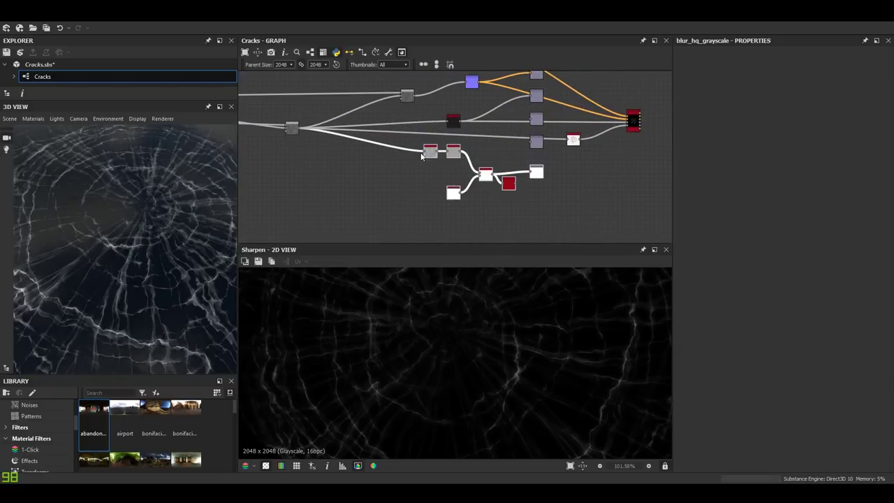
pyautogui.press('Delete')
# Inspect the whole cracked glass panel and its background from different angles in the 3D preview.
pyautogui.moveTo(421, 156); pyautogui.dragTo(455, 189, button='middle')
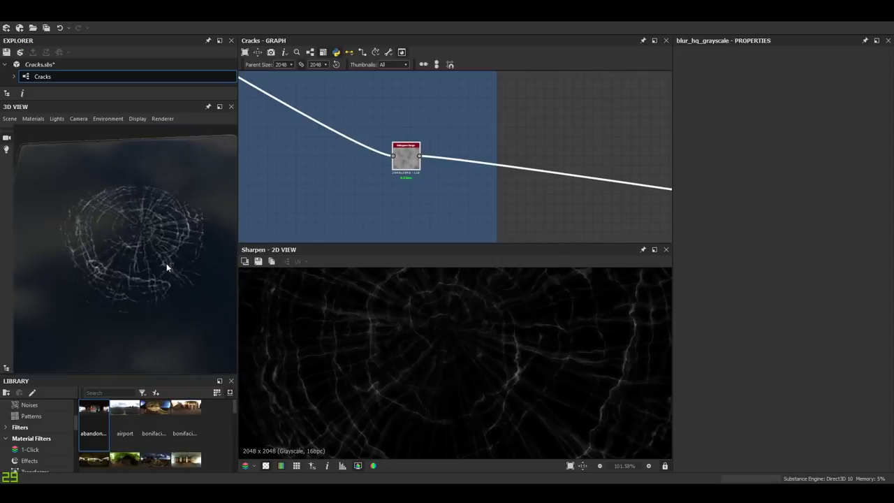
pyautogui.moveTo(168, 265); pyautogui.dragTo(105, 220)
pyautogui.scroll(2, 138, 240)
pyautogui.scroll(-3, 104, 219)
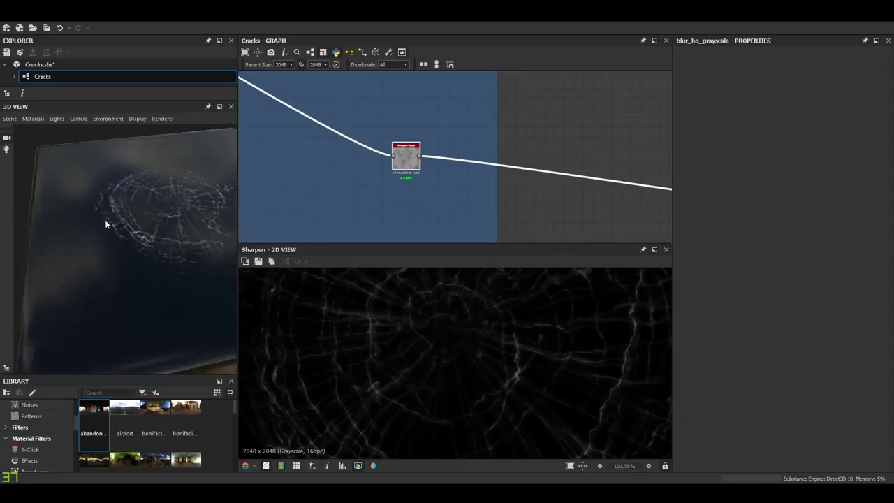
# Preview the Gaussian Spots 1 and Invert Grayscale nodes in the Background section.
pyautogui.moveTo(357, 145); pyautogui.dragTo(354, 193, button='middle')
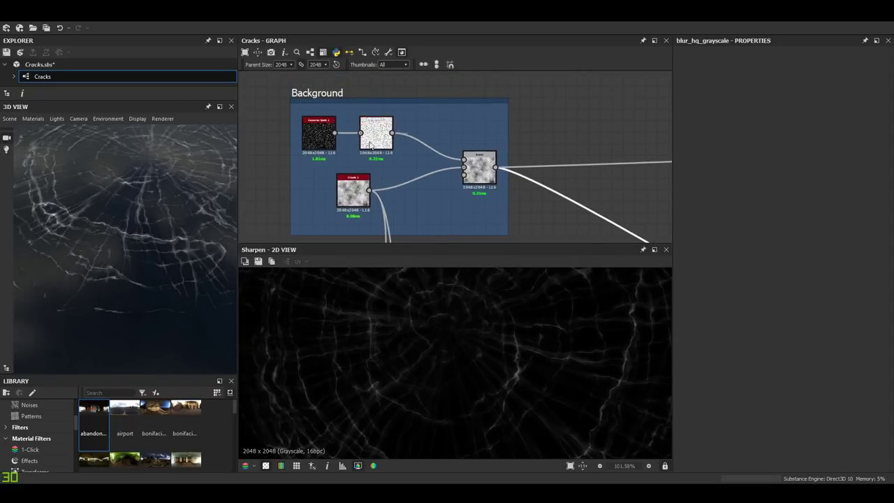
pyautogui.scroll(4, 319, 139)
pyautogui.doubleClick(319, 132)
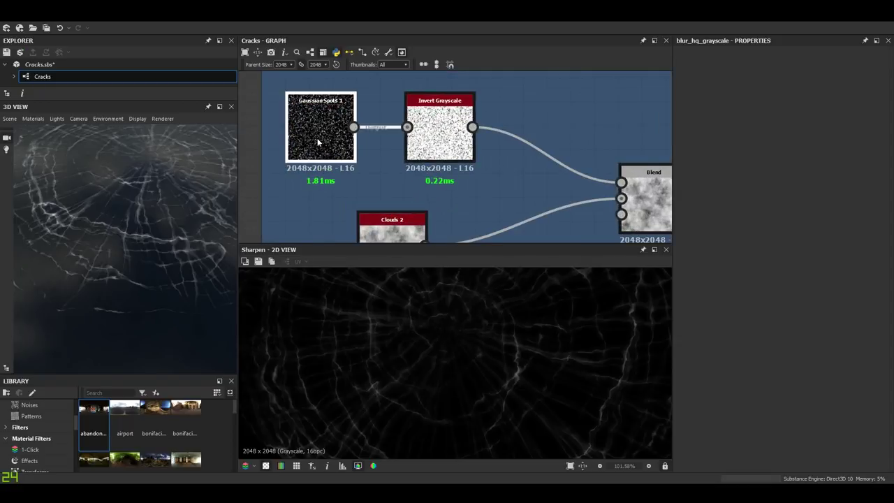
pyautogui.scroll(-1, 434, 155)
pyautogui.moveTo(435, 155); pyautogui.dragTo(388, 153, button='middle')
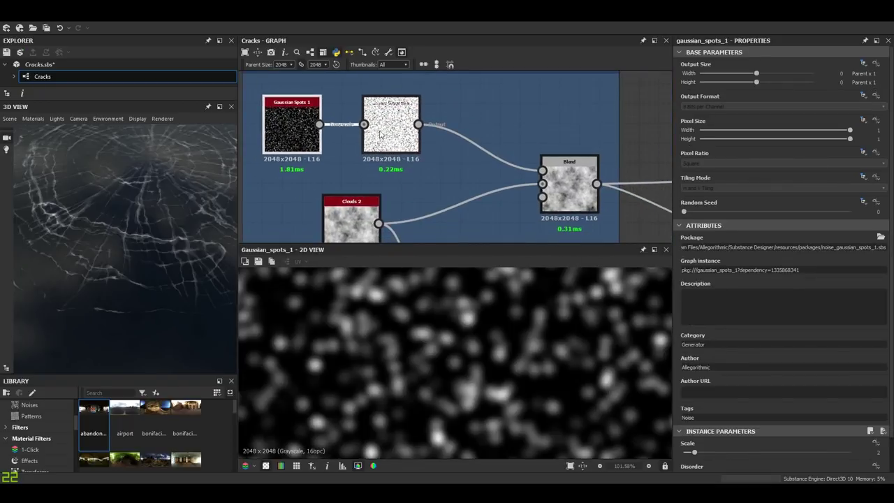
pyautogui.scroll(1, 380, 134)
pyautogui.doubleClick(381, 136)
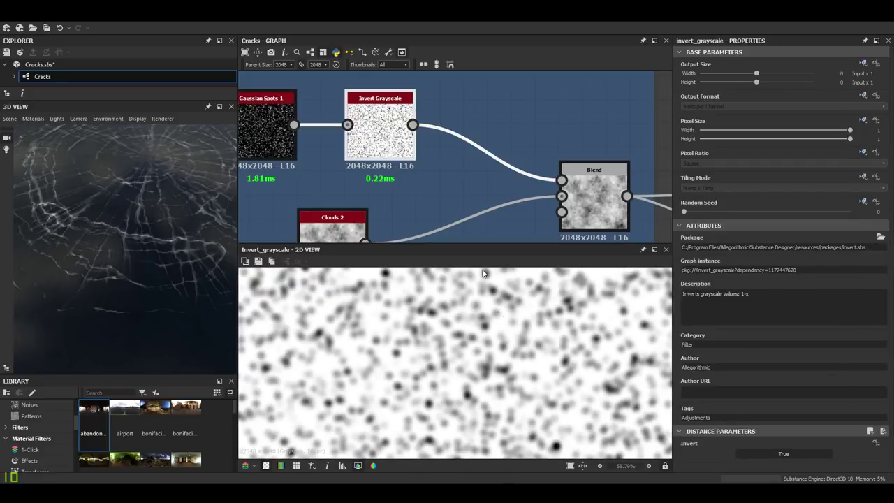
# Compare the Background section's Blend output with its Clouds 2 input in the 2D preview.
pyautogui.moveTo(450, 158); pyautogui.dragTo(381, 109, button='middle')
pyautogui.doubleClick(524, 147)
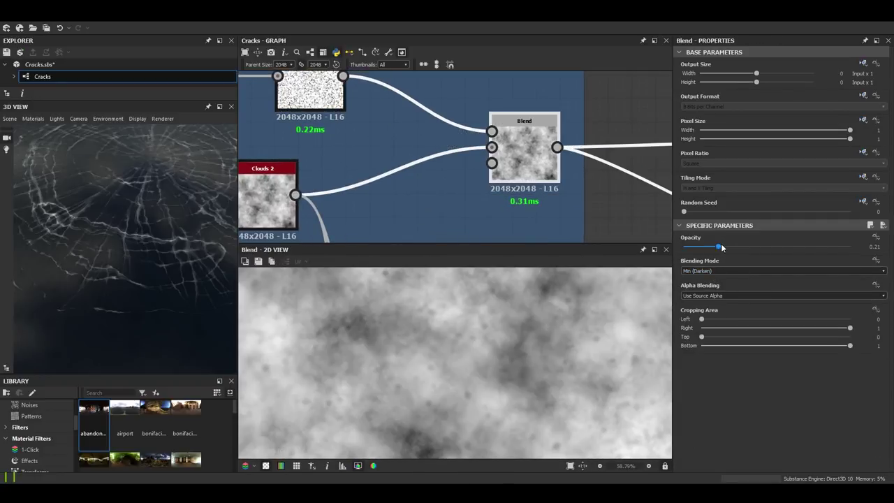
pyautogui.moveTo(363, 208); pyautogui.dragTo(422, 193, button='middle')
pyautogui.scroll(-2, 423, 193)
pyautogui.doubleClick(353, 186)
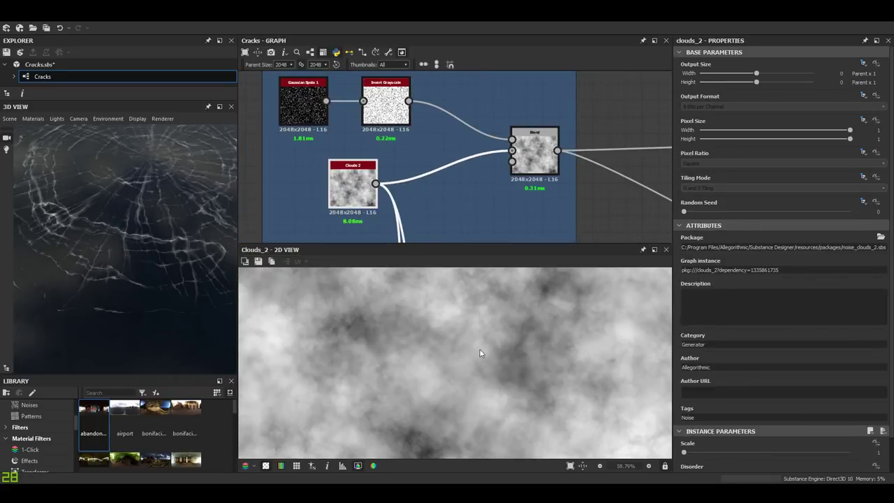
pyautogui.scroll(3, 481, 353)
pyautogui.doubleClick(532, 164)
# Set the range of the Histogram Range node following the Background blend to 0.28.
pyautogui.moveTo(496, 156); pyautogui.dragTo(349, 149, button='middle')
pyautogui.scroll(-3, 492, 373)
pyautogui.scroll(1, 468, 385)
pyautogui.scroll(-3, 468, 140)
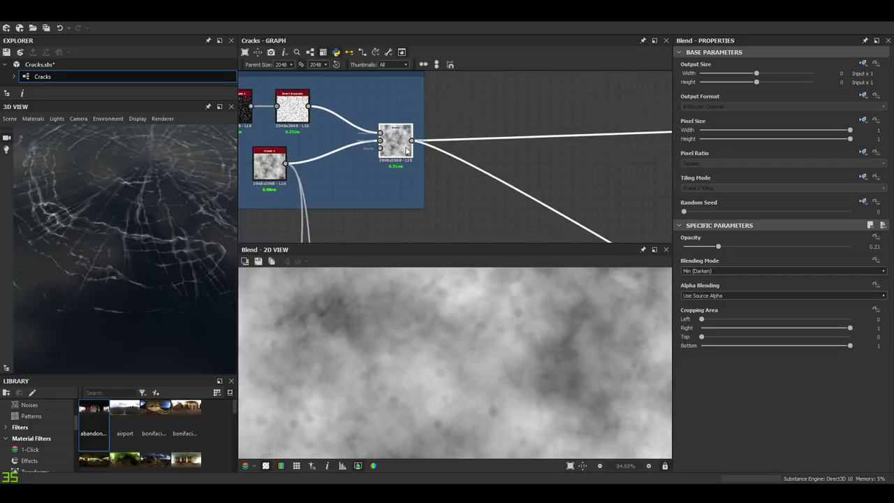
pyautogui.scroll(-4, 489, 153)
pyautogui.moveTo(551, 169); pyautogui.dragTo(391, 105, button='middle')
pyautogui.moveTo(614, 202); pyautogui.dragTo(479, 148, button='middle')
pyautogui.scroll(6, 377, 151)
pyautogui.doubleClick(368, 128)
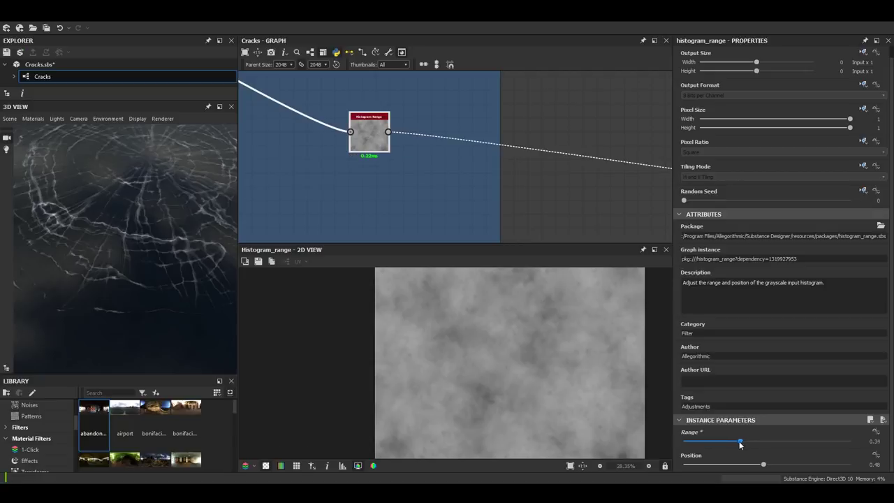
pyautogui.moveTo(747, 442); pyautogui.dragTo(729, 441)
# Preview the Blend node that combines the cracks with the Histogram Range background and examine its output.
pyautogui.scroll(-4, 525, 153)
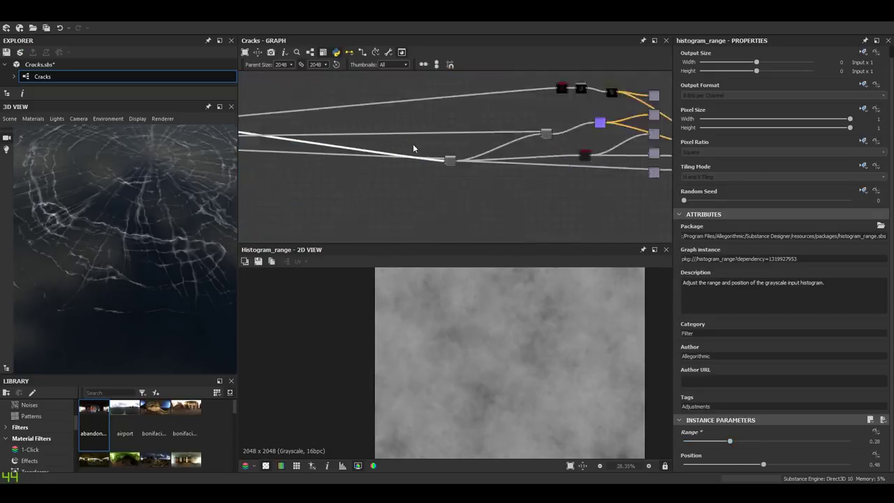
pyautogui.scroll(4, 445, 136)
pyautogui.click(446, 136)
pyautogui.scroll(2, 516, 354)
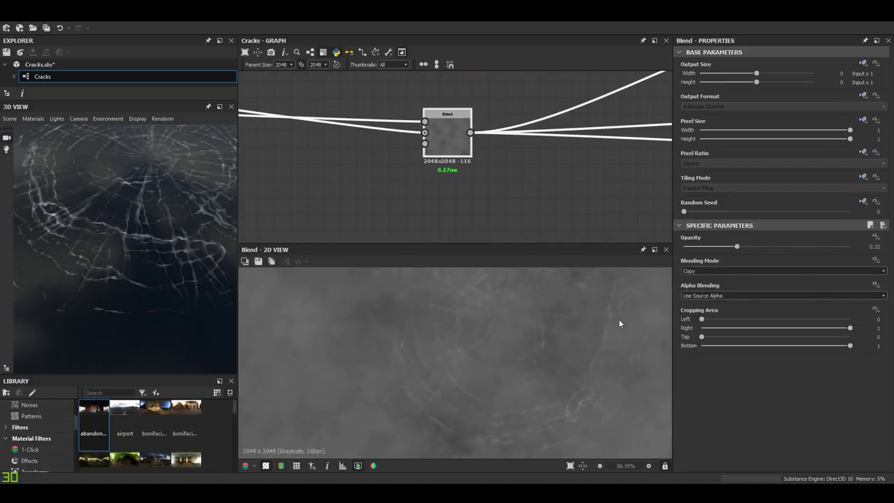
pyautogui.scroll(2, 517, 352)
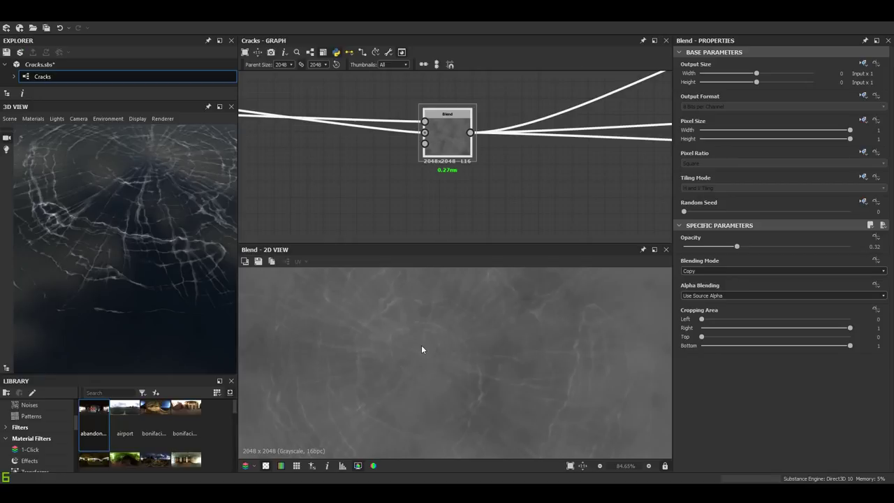
pyautogui.moveTo(422, 349); pyautogui.dragTo(461, 330, button='middle')
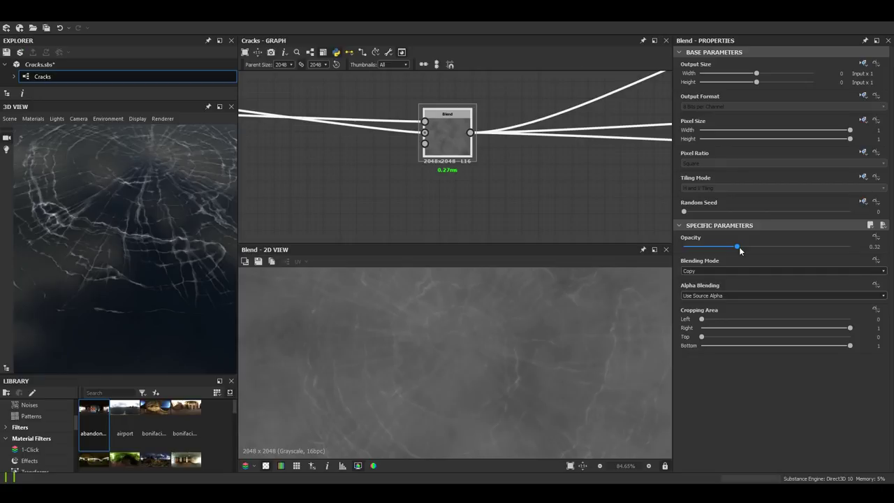
# Move the Ambient Occlusion node further back from the base material and delete the unconnected output node above it.
pyautogui.scroll(-4, 482, 156)
pyautogui.moveTo(481, 157); pyautogui.dragTo(335, 145, button='middle')
pyautogui.scroll(3, 419, 154)
pyautogui.scroll(4, 465, 297)
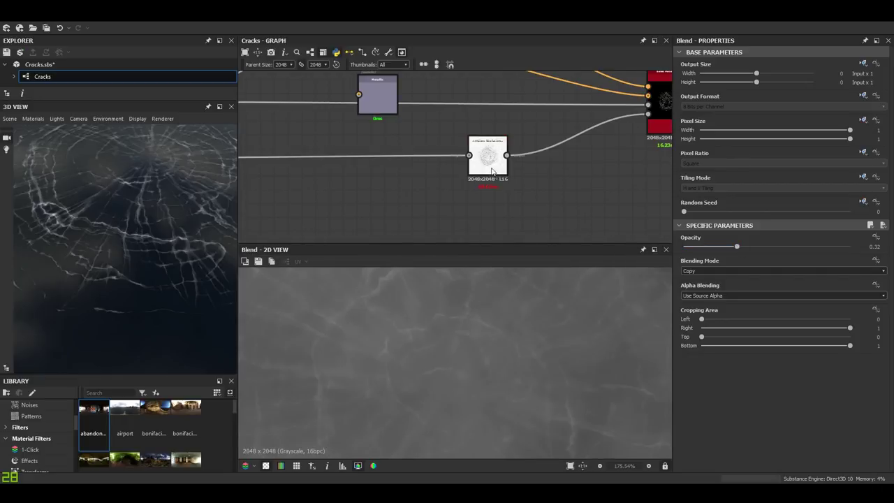
pyautogui.moveTo(487, 168); pyautogui.dragTo(376, 195)
pyautogui.moveTo(381, 101); pyautogui.dragTo(493, 189)
pyautogui.press('Delete')
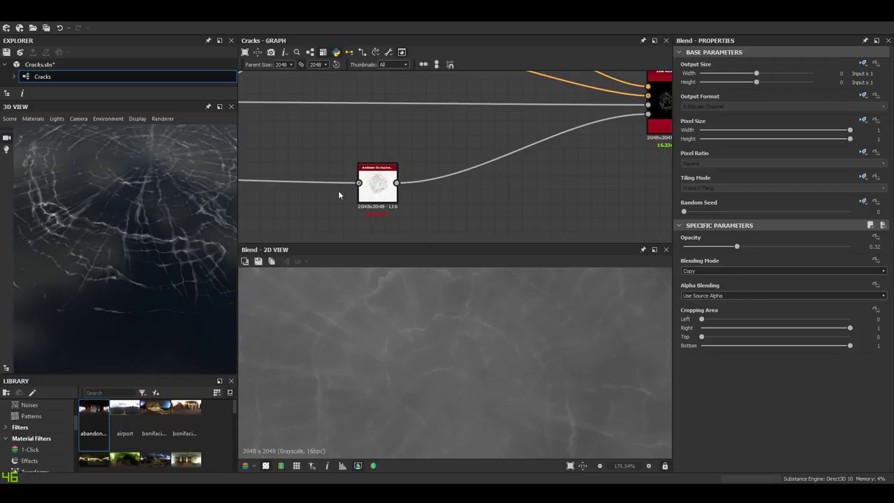
# Set the Ambient Occlusion node's Height Depth to 0.01 and inspect the cracks on the 3D glass.
pyautogui.click(377, 185)
pyautogui.scroll(2, 486, 372)
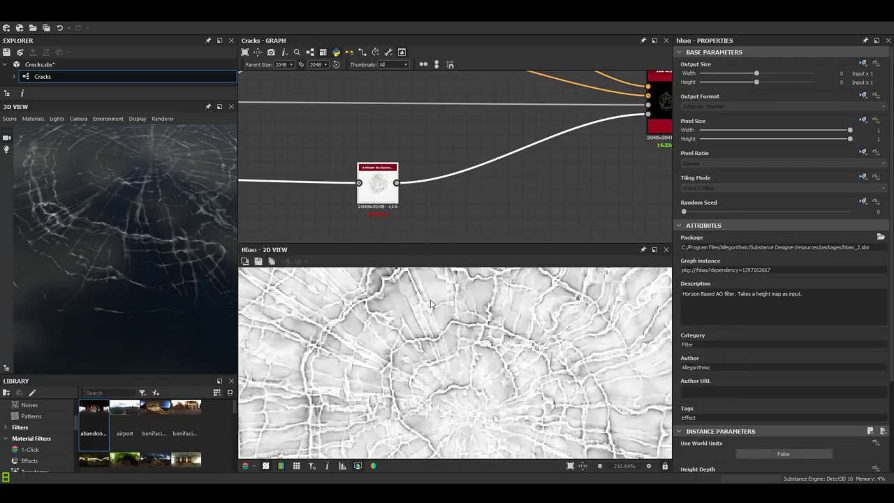
pyautogui.moveTo(570, 157); pyautogui.dragTo(590, 163, button='middle')
pyautogui.scroll(-1, 590, 163)
pyautogui.scroll(-3, 876, 374)
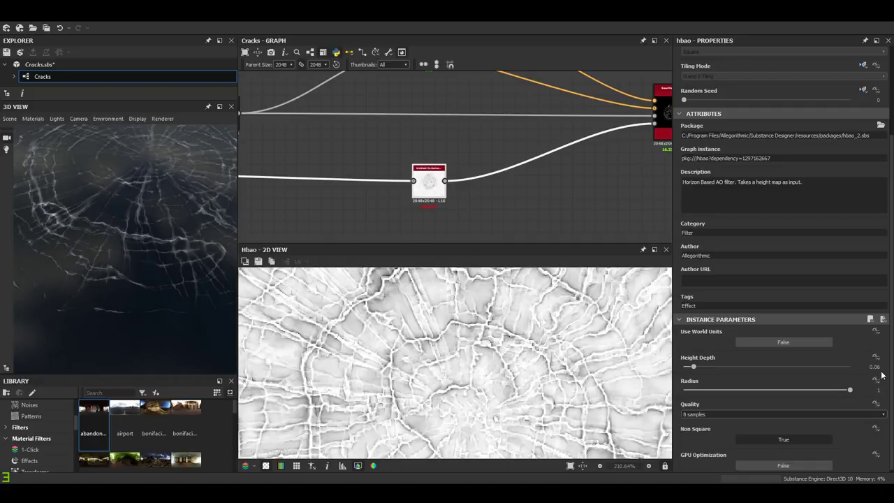
pyautogui.doubleClick(872, 365)
pyautogui.write('0.01')
pyautogui.press('Return')
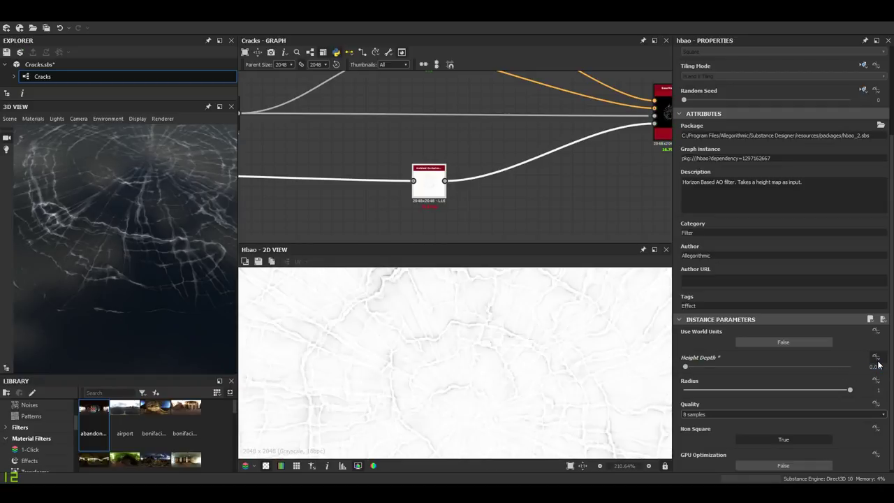
pyautogui.moveTo(134, 249)
pyautogui.mouseDown()
pyautogui.moveTo(125, 268)
pyautogui.moveTo(138, 260)
pyautogui.mouseUp()
pyautogui.scroll(4, 133, 257)
pyautogui.scroll(-3, 134, 257)
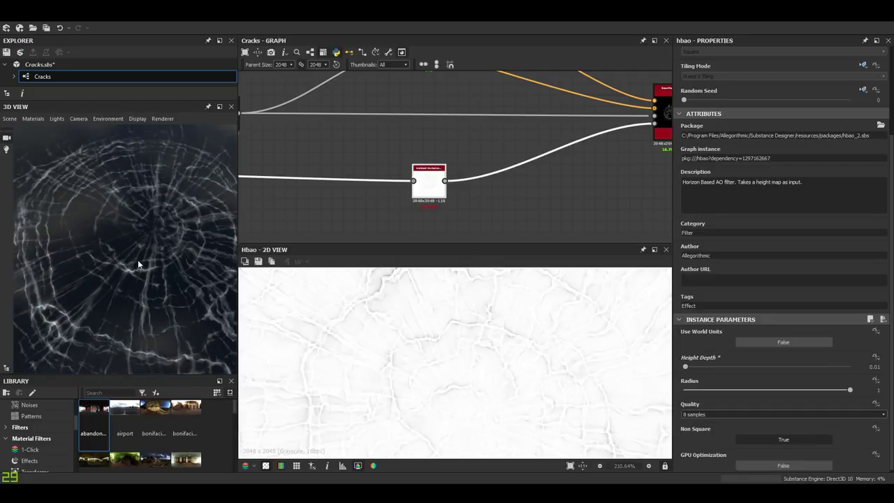
# Set the Ambient Occlusion node's Height Depth back to 0.06 and inspect the cracks on the 3D glass.
pyautogui.doubleClick(873, 366)
pyautogui.scroll(-5, 187, 320)
pyautogui.moveTo(186, 321); pyautogui.dragTo(201, 296)
pyautogui.scroll(5, 168, 285)
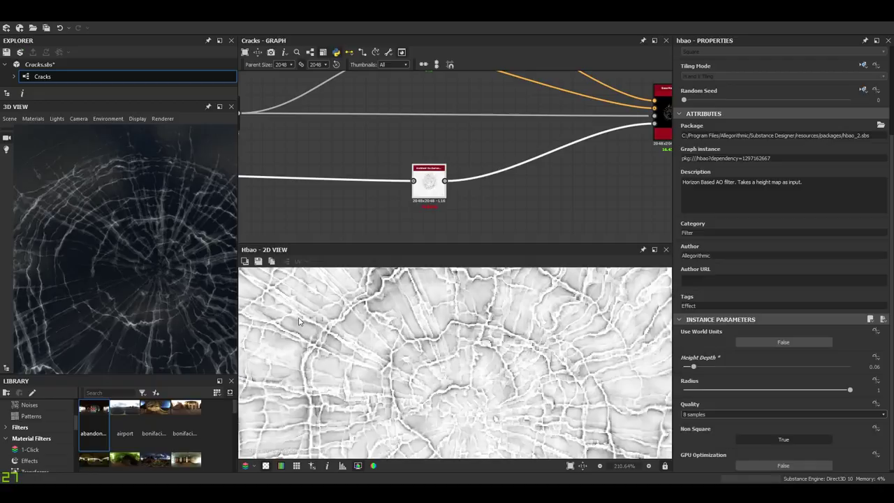
pyautogui.moveTo(88, 259); pyautogui.dragTo(131, 293)
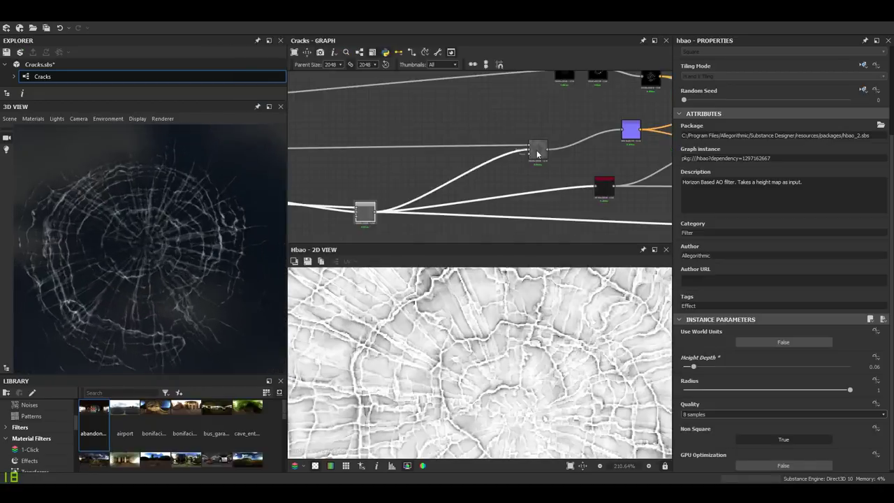
# Delete the remaining separate output nodes, including roughness, beside the connections running into the base material node.
pyautogui.scroll(-2, 454, 161)
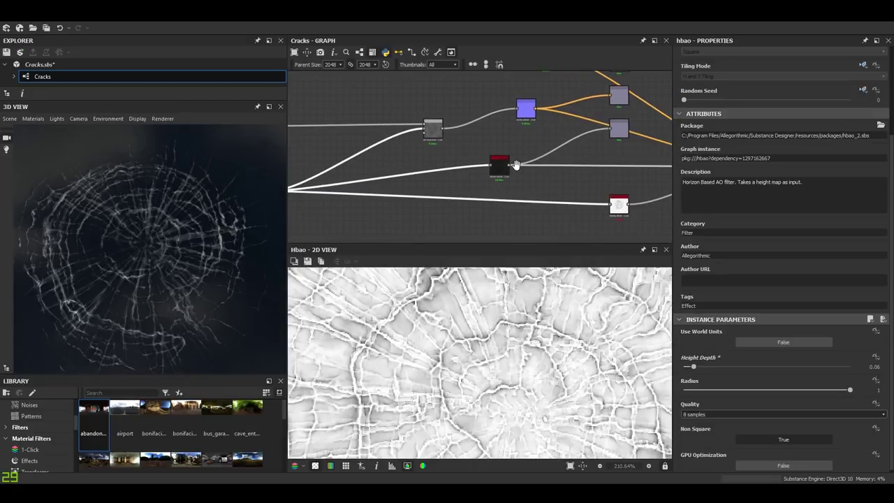
pyautogui.scroll(3, 433, 123)
pyautogui.scroll(-2, 494, 166)
pyautogui.scroll(-2, 463, 164)
pyautogui.moveTo(463, 163); pyautogui.dragTo(356, 144, button='middle')
pyautogui.click(535, 137)
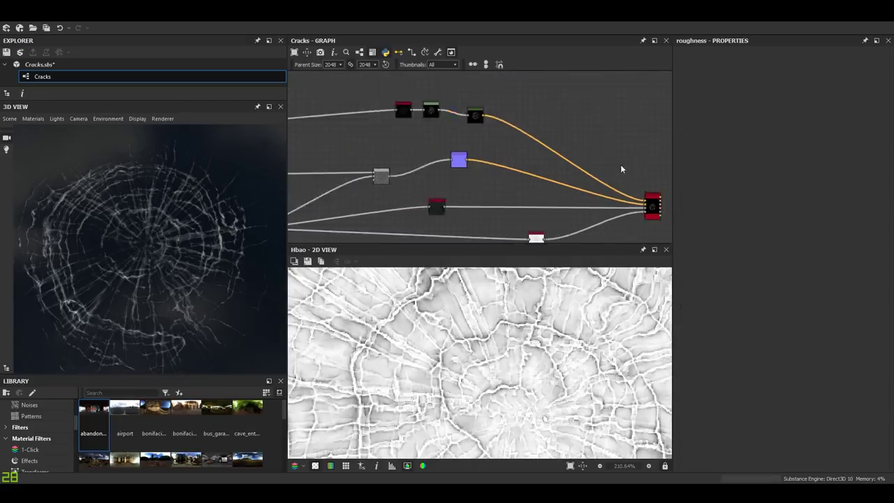
# Open the properties of the PBR base material node at the end of the graph.
pyautogui.scroll(-2, 565, 209)
pyautogui.moveTo(565, 210); pyautogui.dragTo(476, 156, button='middle')
pyautogui.scroll(4, 533, 155)
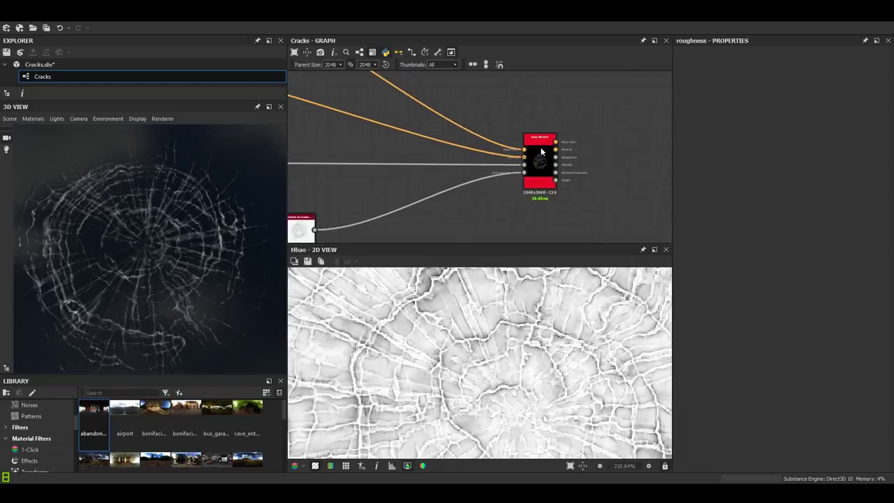
pyautogui.click(534, 156)
pyautogui.scroll(-5, 533, 156)
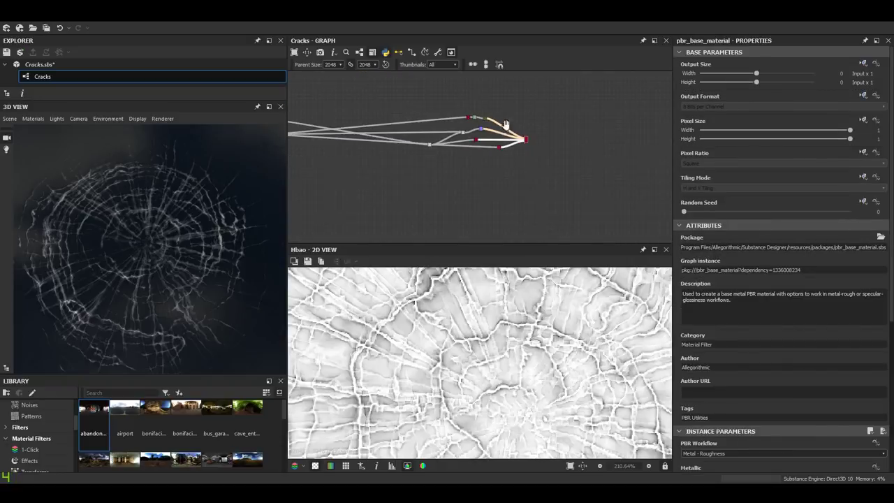
# Examine the graph's Concrete cracks, Background and Glass cracks sections and the base material nodes they feed.
pyautogui.moveTo(377, 145); pyautogui.dragTo(561, 128, button='middle')
pyautogui.scroll(-3, 541, 168)
pyautogui.scroll(2, 437, 143)
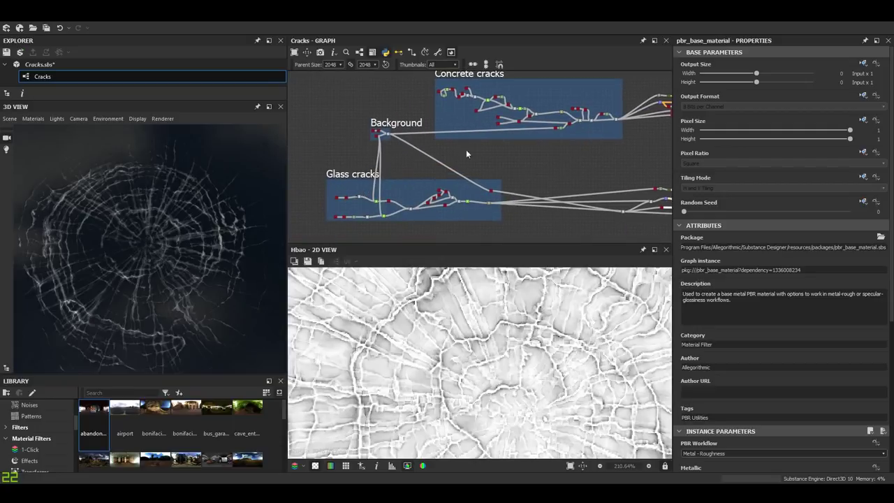
pyautogui.moveTo(482, 122); pyautogui.dragTo(415, 172, button='middle')
pyautogui.moveTo(469, 146); pyautogui.dragTo(468, 145, button='middle')
pyautogui.scroll(6, 524, 167)
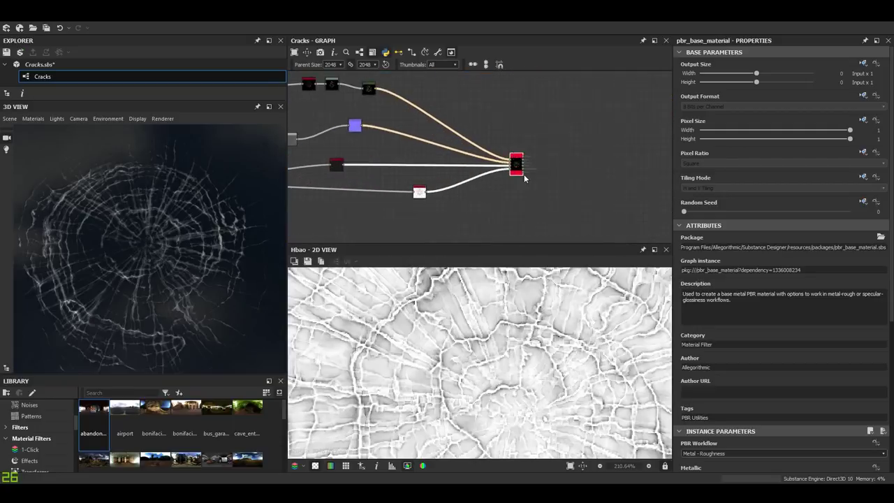
pyautogui.scroll(-3, 515, 165)
pyautogui.moveTo(515, 165); pyautogui.dragTo(535, 176, button='middle')
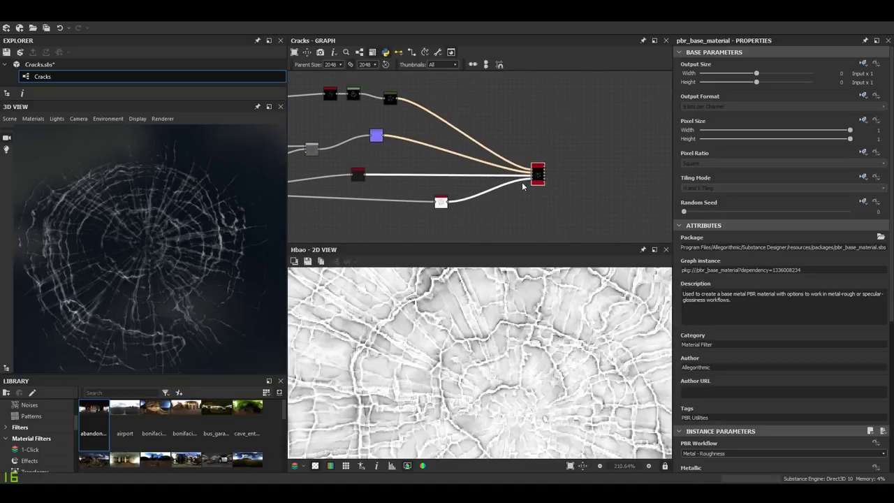
pyautogui.scroll(-2, 521, 182)
pyautogui.scroll(-3, 488, 168)
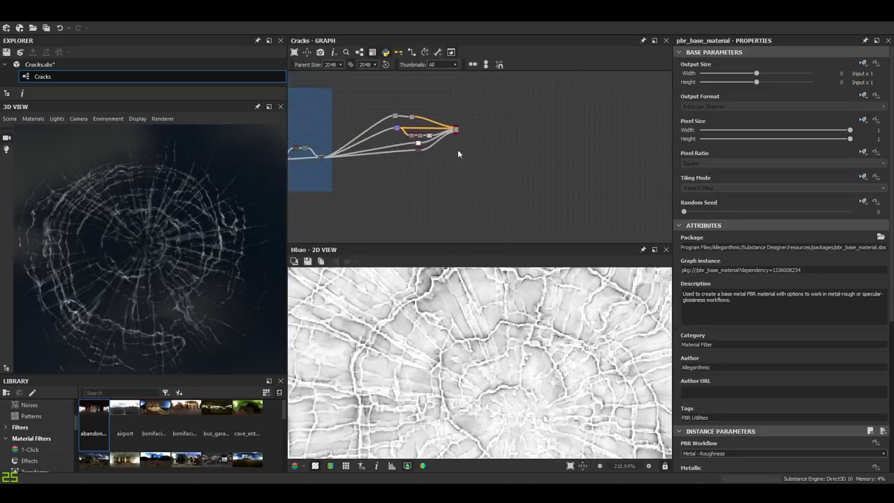
pyautogui.scroll(4, 458, 153)
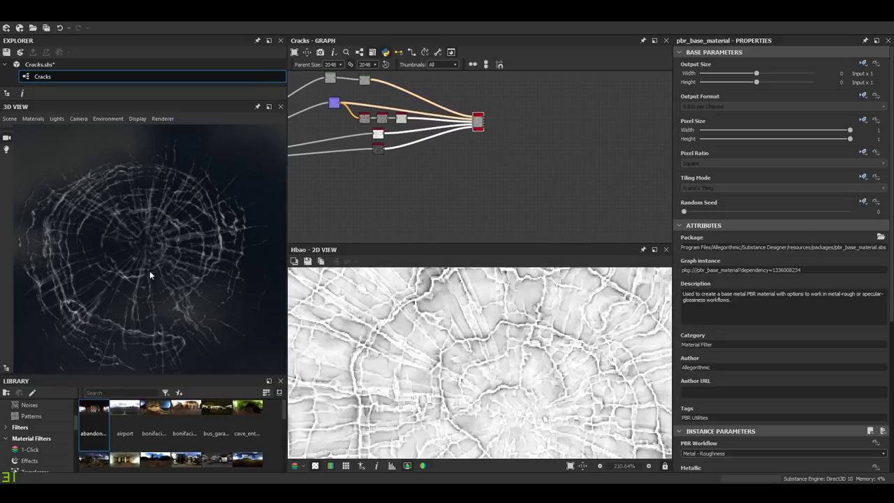
# Inspect the cracked glass on the 3D plane, and display the concrete cracks material in its place.
pyautogui.moveTo(149, 270)
pyautogui.mouseDown()
pyautogui.moveTo(139, 265)
pyautogui.moveTo(156, 259)
pyautogui.mouseUp()
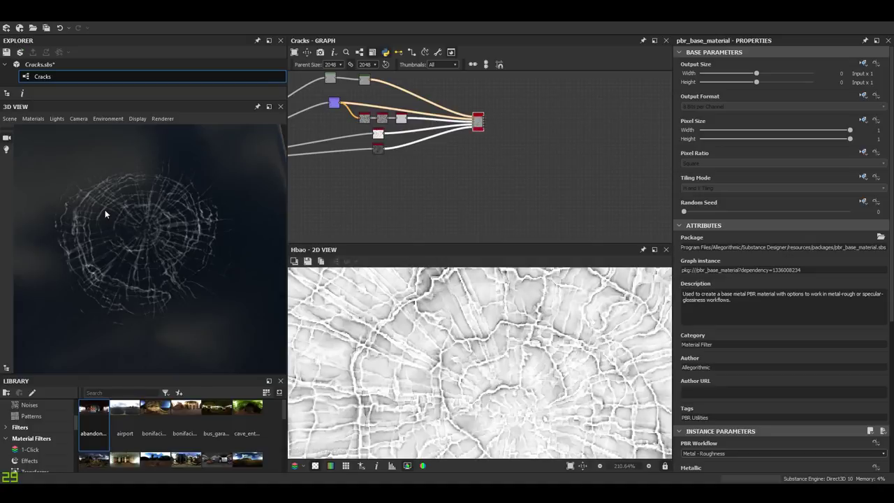
pyautogui.moveTo(119, 223); pyautogui.dragTo(186, 237)
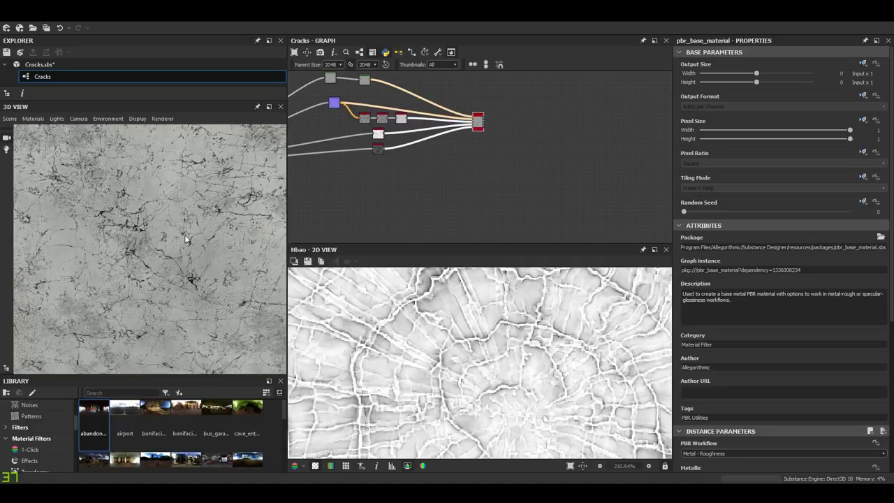
pyautogui.scroll(3, 185, 234)
pyautogui.scroll(-5, 427, 143)
# Display the glass cracks base material in the 3D view again and inspect its surface.
pyautogui.moveTo(438, 212); pyautogui.dragTo(458, 177, button='middle')
pyautogui.scroll(6, 467, 189)
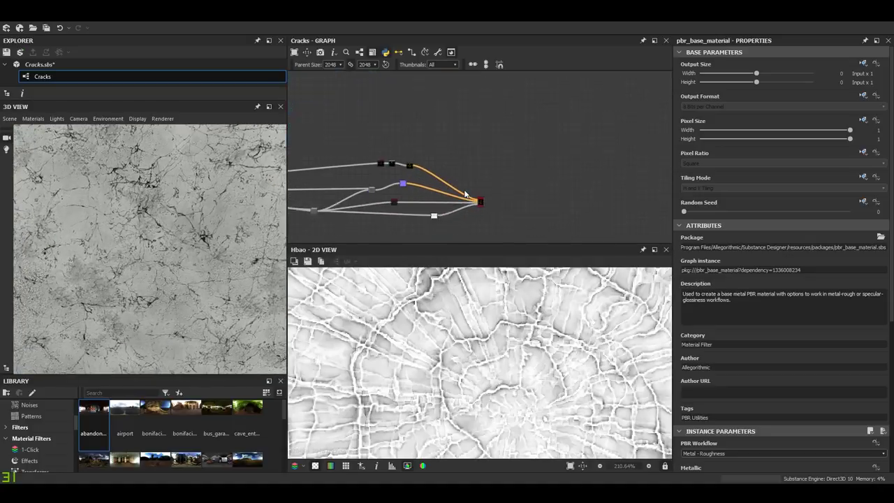
pyautogui.click(494, 211)
pyautogui.moveTo(493, 209); pyautogui.dragTo(493, 178, button='middle')
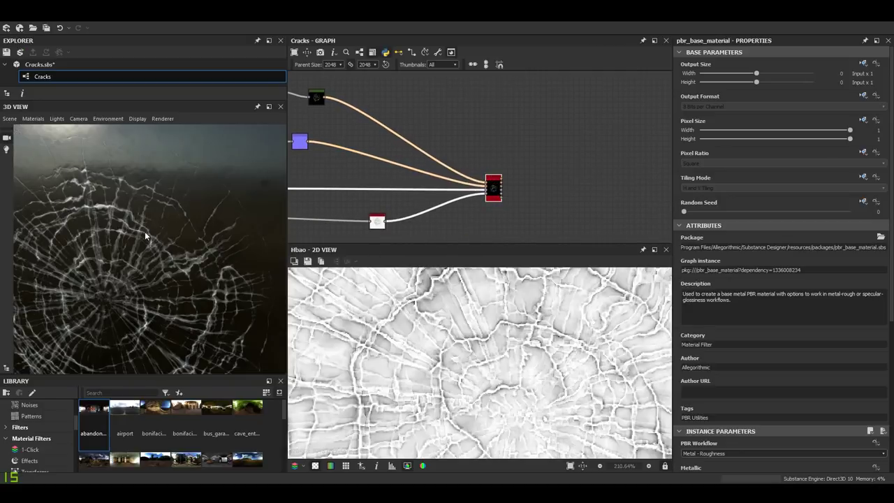
pyautogui.scroll(-4, 152, 229)
pyautogui.moveTo(144, 233); pyautogui.dragTo(165, 220)
# Preview the Blend node feeding the Normal node and the Histogram Range node feeding the base material's Roughness input.
pyautogui.scroll(-3, 452, 152)
pyautogui.moveTo(349, 155); pyautogui.dragTo(564, 148, button='middle')
pyautogui.scroll(5, 564, 147)
pyautogui.doubleClick(564, 147)
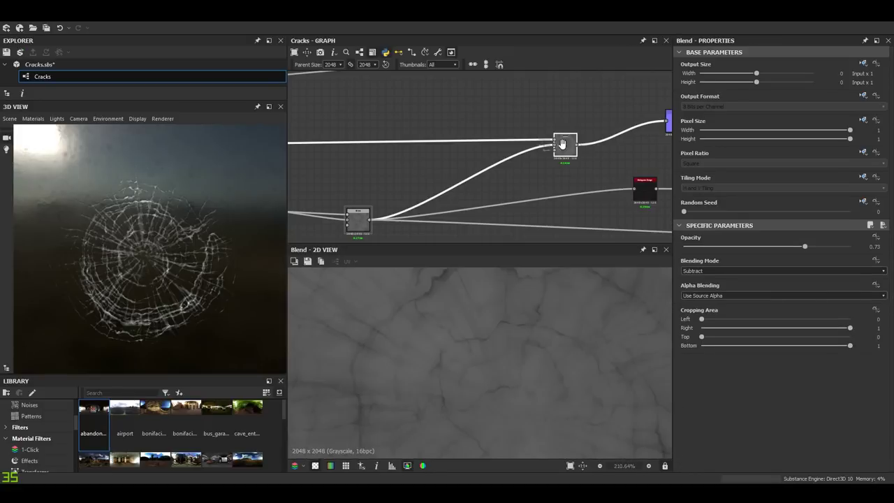
pyautogui.moveTo(632, 179); pyautogui.dragTo(400, 132, button='middle')
pyautogui.scroll(3, 409, 144)
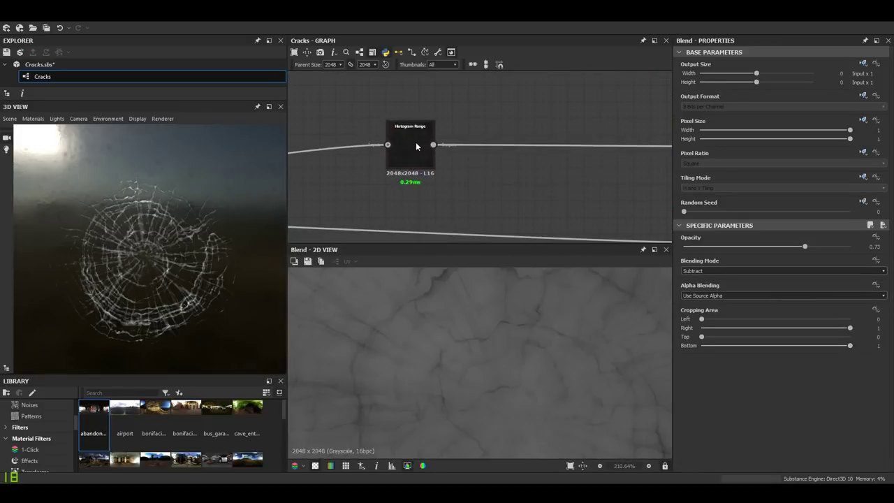
pyautogui.doubleClick(410, 146)
pyautogui.scroll(-3, 466, 161)
pyautogui.moveTo(466, 161); pyautogui.dragTo(334, 175, button='middle')
pyautogui.scroll(3, 529, 169)
pyautogui.scroll(-3, 479, 174)
pyautogui.scroll(3, 550, 169)
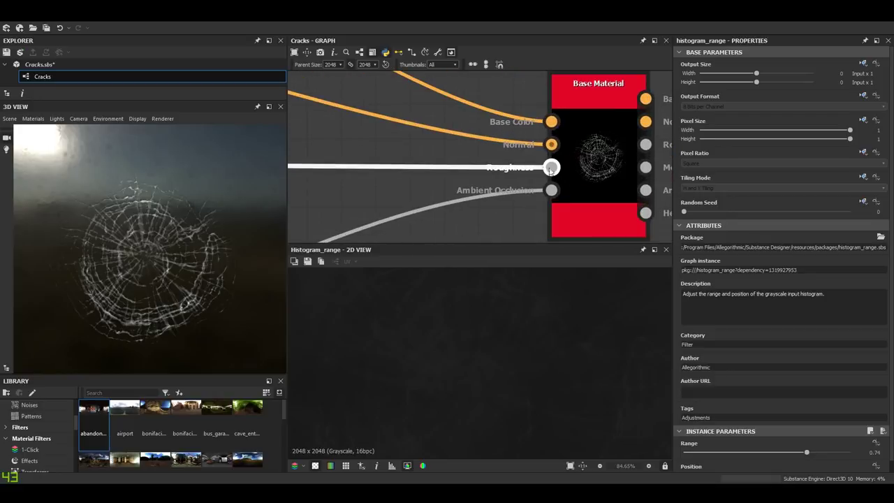
# Set the roughness Histogram Range node's Range to 0.78 and Position to 0.09, and inspect the glass in 3D.
pyautogui.press('f')
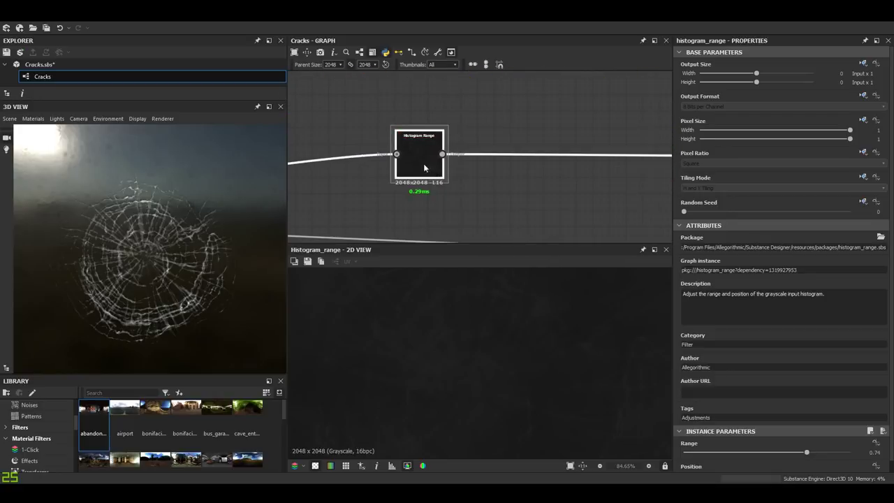
pyautogui.scroll(-3, 421, 156)
pyautogui.moveTo(424, 155); pyautogui.dragTo(609, 133, button='middle')
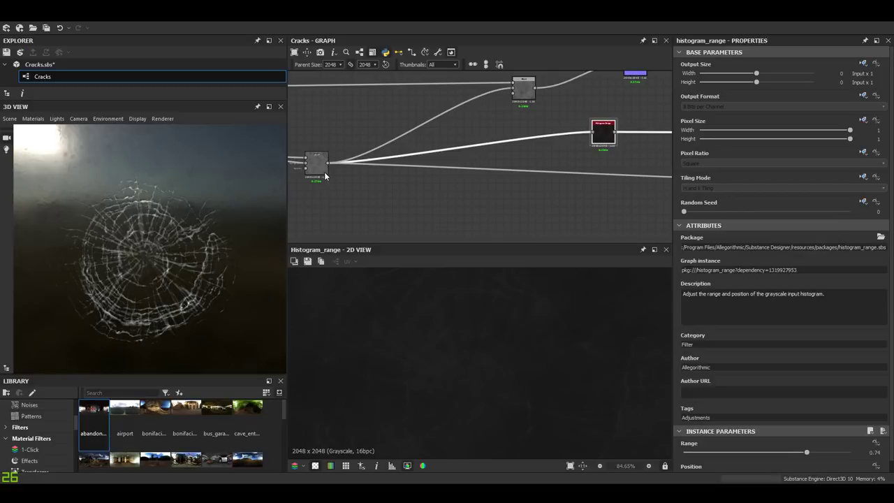
pyautogui.moveTo(324, 168); pyautogui.dragTo(324, 194, button='middle')
pyautogui.press('f')
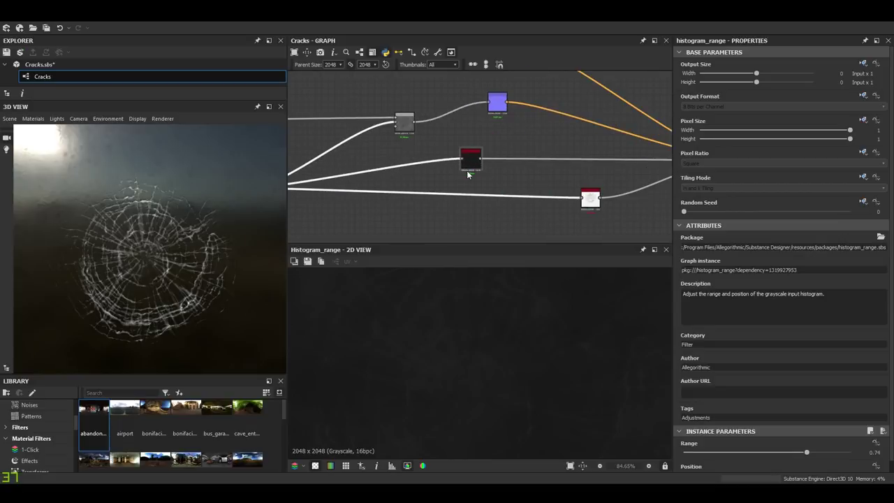
pyautogui.scroll(-1, 760, 400)
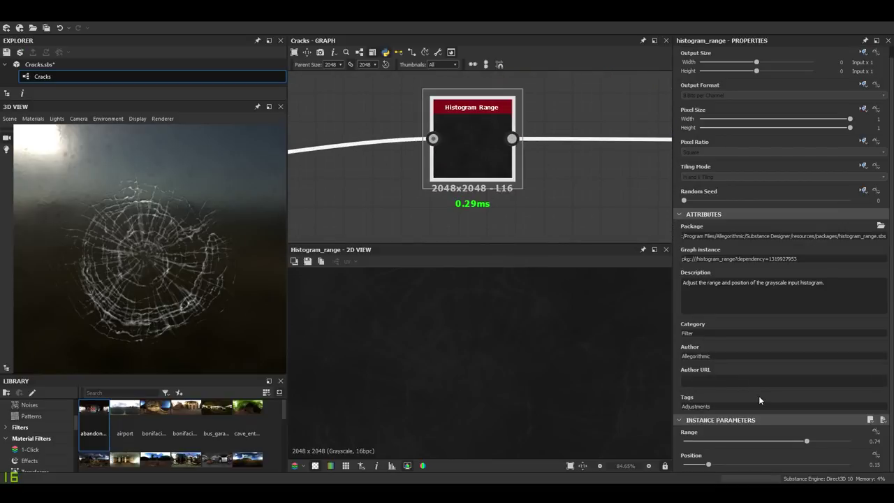
pyautogui.moveTo(193, 250)
pyautogui.mouseDown()
pyautogui.moveTo(202, 245)
pyautogui.moveTo(189, 229)
pyautogui.moveTo(204, 238)
pyautogui.mouseUp()
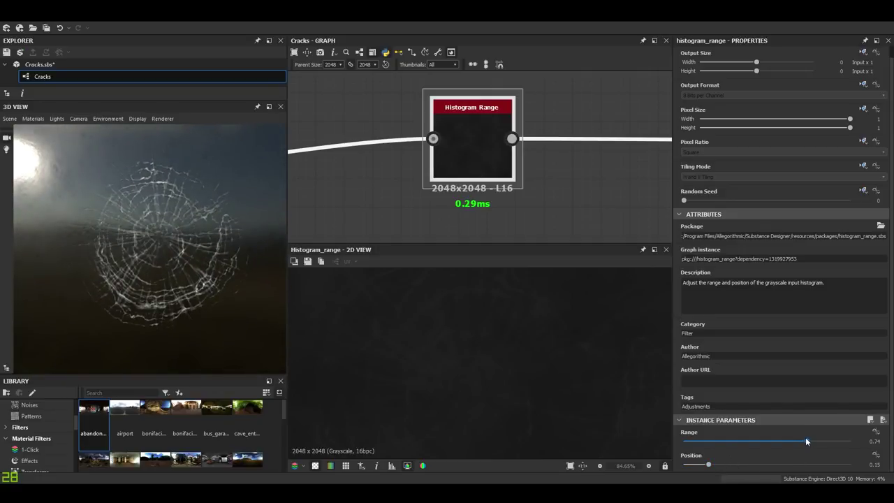
pyautogui.moveTo(805, 440); pyautogui.dragTo(814, 441)
pyautogui.moveTo(708, 465); pyautogui.dragTo(699, 467)
pyautogui.moveTo(199, 308)
pyautogui.mouseDown()
pyautogui.moveTo(179, 267)
pyautogui.moveTo(178, 295)
pyautogui.moveTo(176, 274)
pyautogui.moveTo(229, 250)
pyautogui.moveTo(249, 264)
pyautogui.moveTo(224, 267)
pyautogui.moveTo(209, 293)
pyautogui.mouseUp()
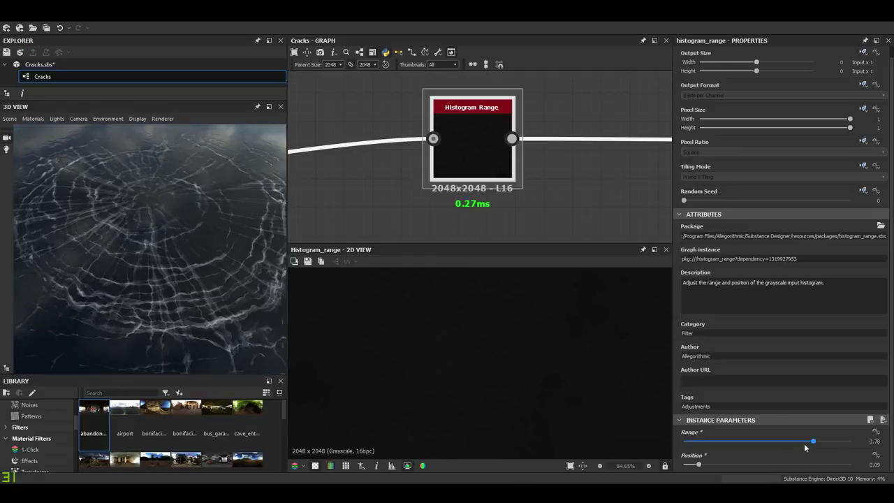
# Try a Range of 0 on the roughness Histogram Range node and inspect the glass reflections in 3D.
pyautogui.moveTo(284, 271); pyautogui.dragTo(230, 269)
pyautogui.moveTo(813, 441); pyautogui.dragTo(662, 447)
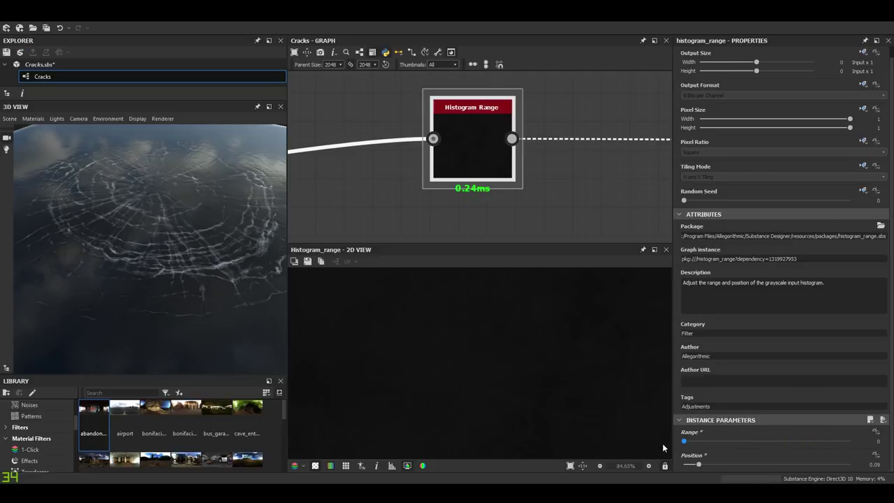
pyautogui.moveTo(192, 231); pyautogui.dragTo(224, 229)
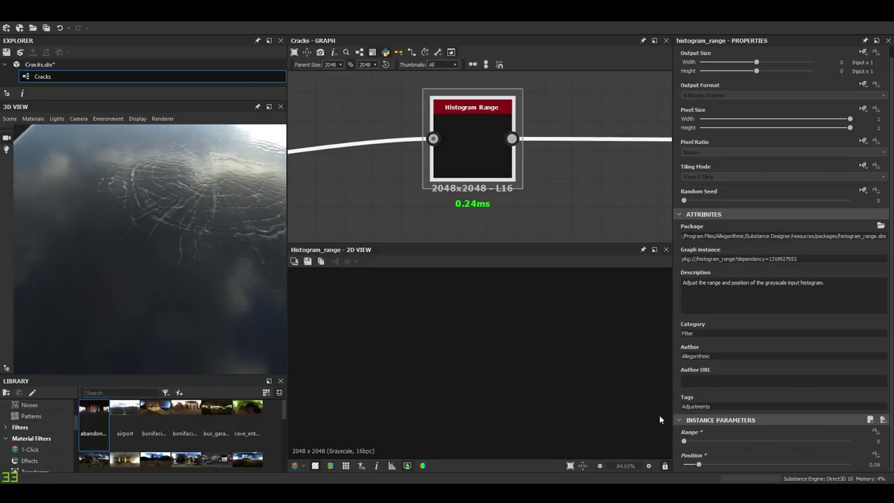
pyautogui.moveTo(273, 254); pyautogui.dragTo(204, 251)
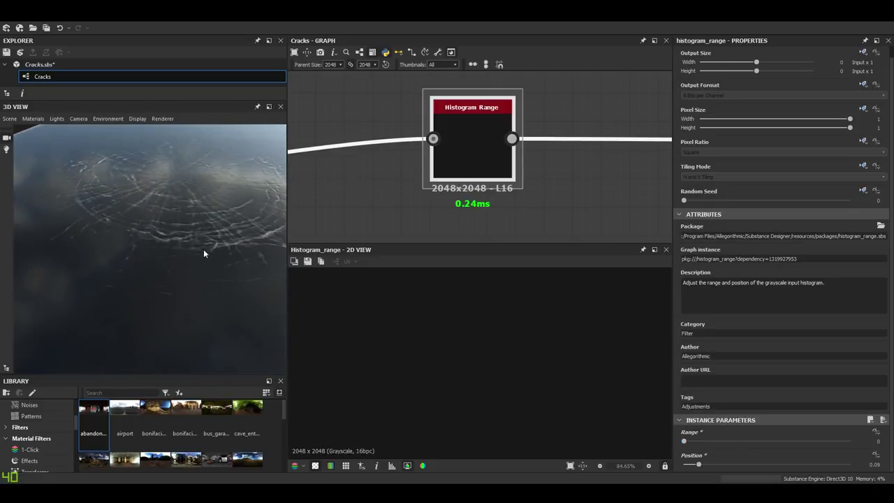
# Set the roughness Histogram Range node's Range to 0.9 and Position to 0.15, checking the glass in 3D.
pyautogui.moveTo(733, 440); pyautogui.dragTo(832, 444)
pyautogui.moveTo(187, 259); pyautogui.dragTo(174, 266)
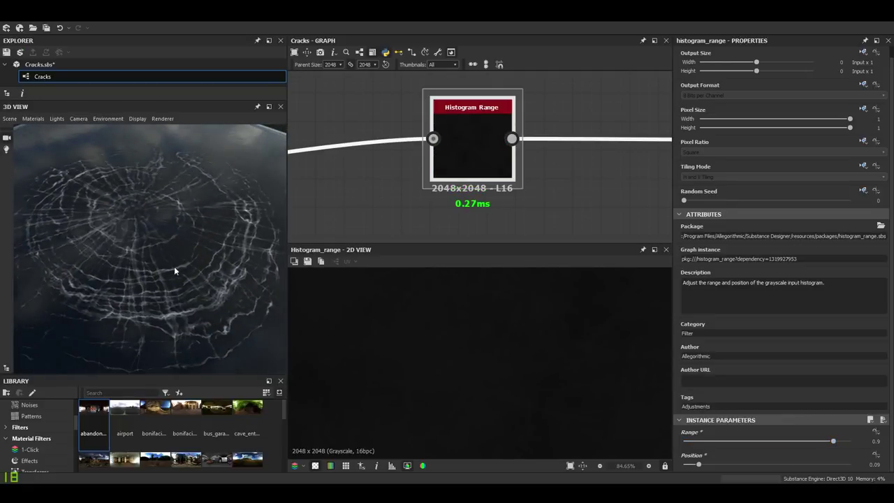
pyautogui.moveTo(699, 465); pyautogui.dragTo(709, 465)
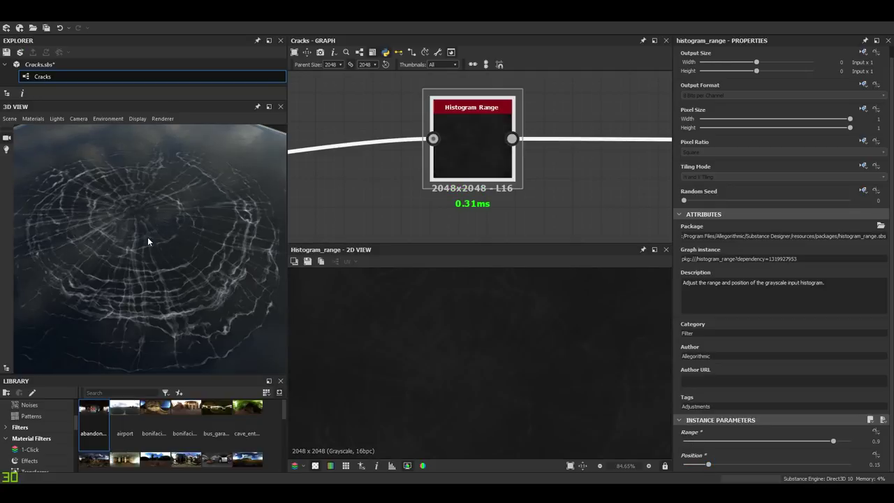
pyautogui.moveTo(148, 236)
pyautogui.mouseDown()
pyautogui.moveTo(165, 253)
pyautogui.moveTo(135, 238)
pyautogui.moveTo(150, 253)
pyautogui.mouseUp()
pyautogui.scroll(-5, 454, 153)
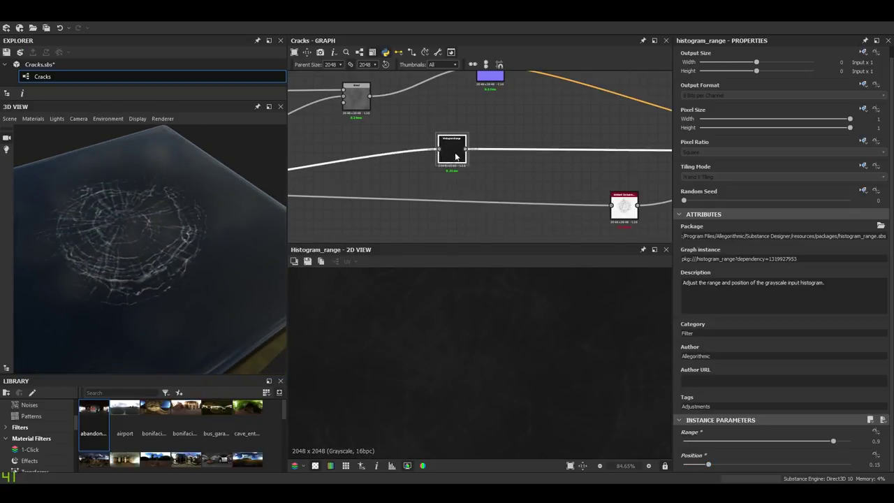
# Preview the Subtract Blend before the Normal node and the Copy Blend that feeds it.
pyautogui.moveTo(456, 155); pyautogui.dragTo(477, 214, button='middle')
pyautogui.moveTo(392, 188); pyautogui.dragTo(461, 197, button='middle')
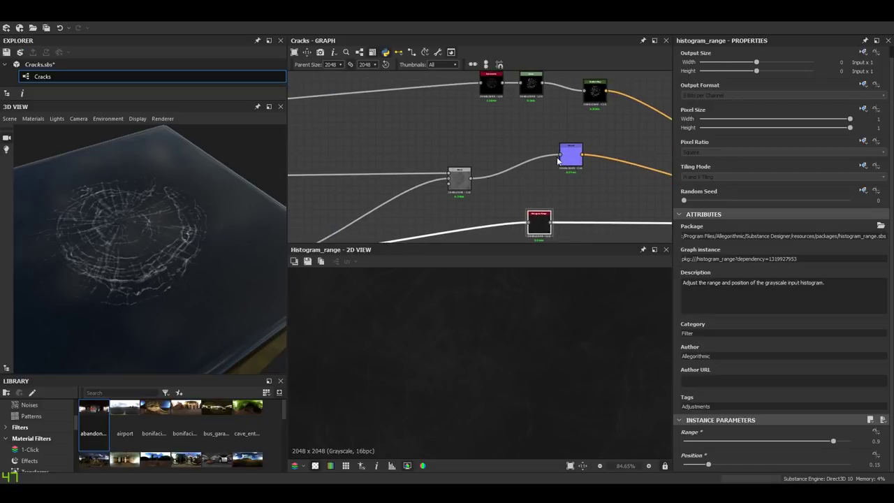
pyautogui.scroll(2, 444, 177)
pyautogui.click(458, 185)
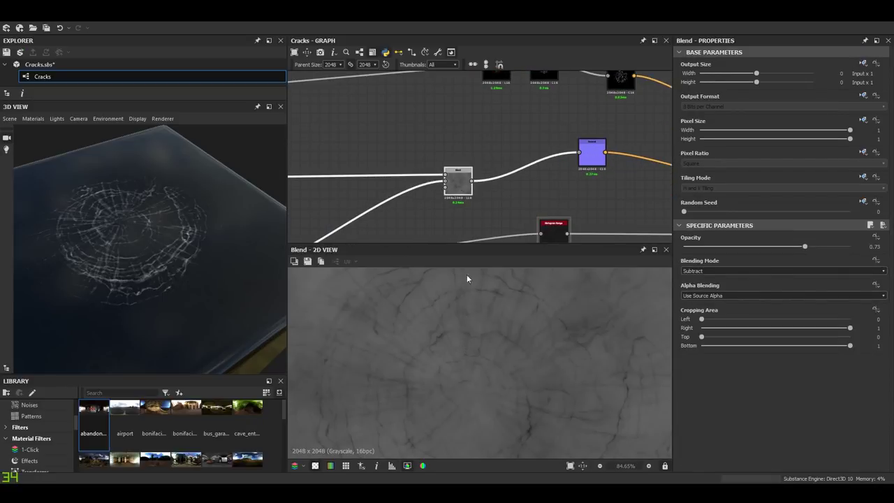
pyautogui.moveTo(427, 211); pyautogui.dragTo(495, 159, button='middle')
pyautogui.scroll(2, 419, 185)
pyautogui.click(421, 185)
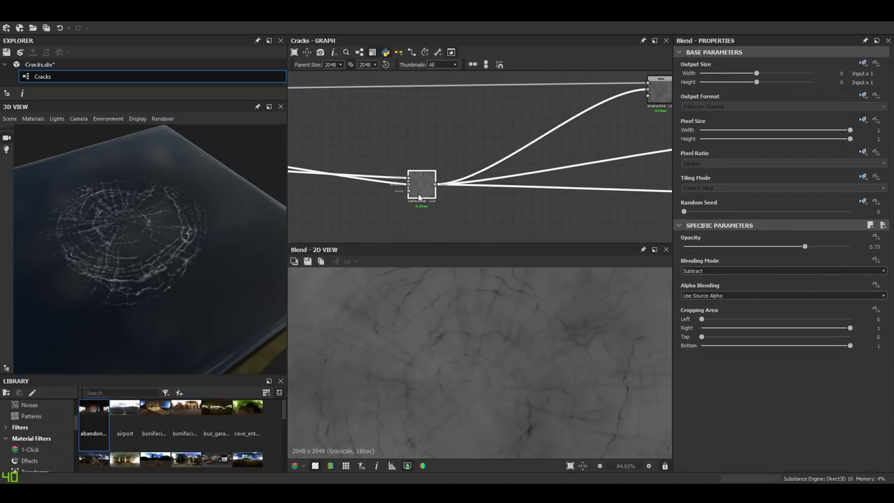
pyautogui.moveTo(509, 156); pyautogui.dragTo(396, 209, button='middle')
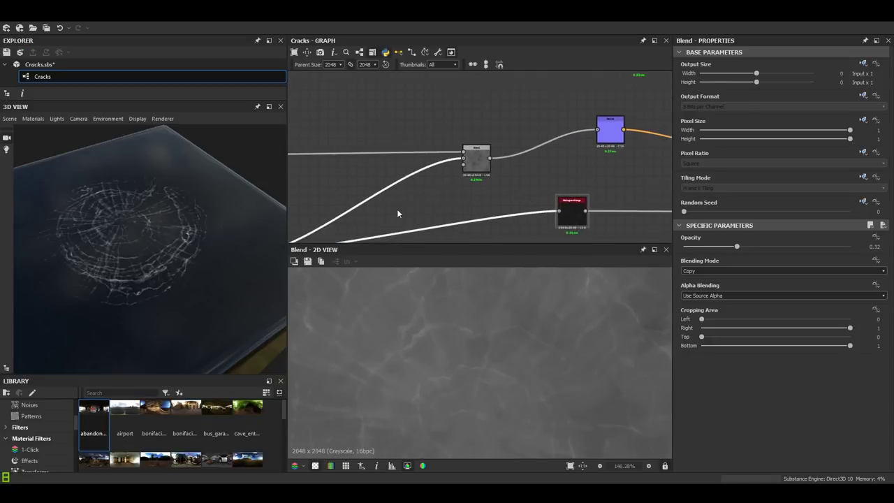
# Set the opacity of the Subtract Blend feeding the glass Normal node to 0.7.
pyautogui.click(481, 163)
pyautogui.scroll(2, 489, 318)
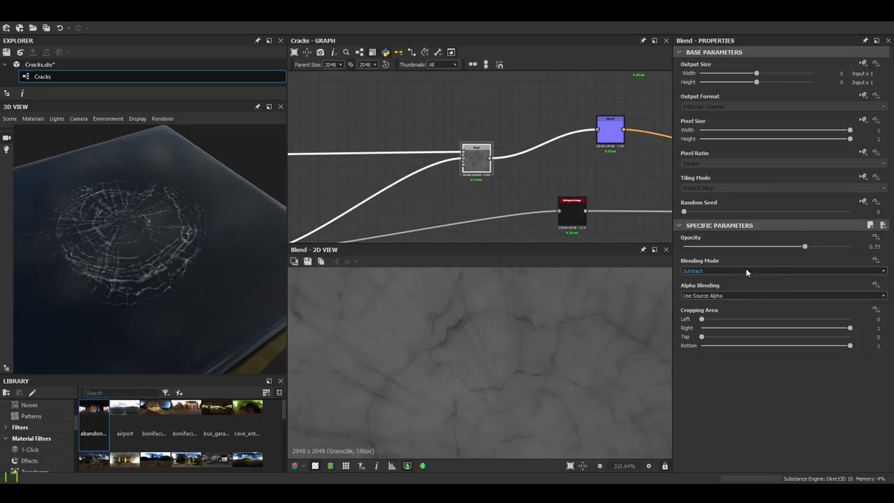
pyautogui.click(873, 246)
pyautogui.write('0.7')
pyautogui.press('Return')
# Preview the glass Normal node's map up close and inspect the cracks in 3D from a shallow angle.
pyautogui.click(610, 130)
pyautogui.moveTo(601, 157); pyautogui.dragTo(482, 158, button='middle')
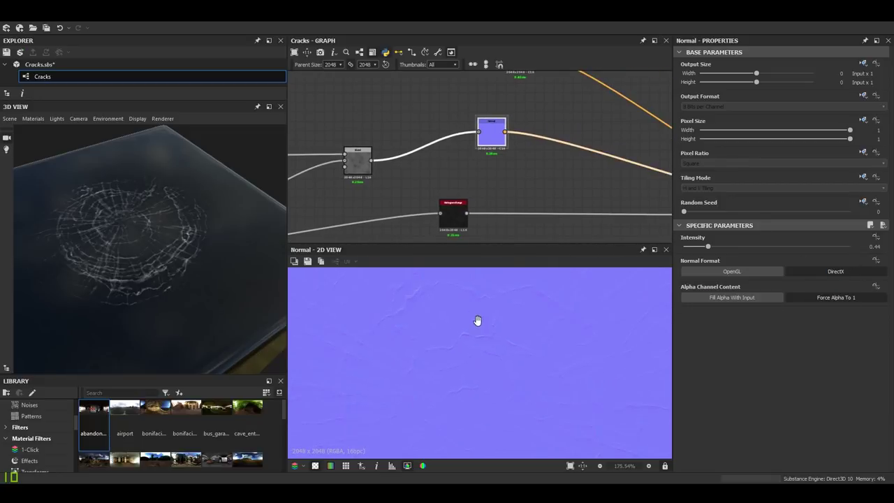
pyautogui.scroll(5, 473, 365)
pyautogui.moveTo(156, 217); pyautogui.dragTo(214, 226)
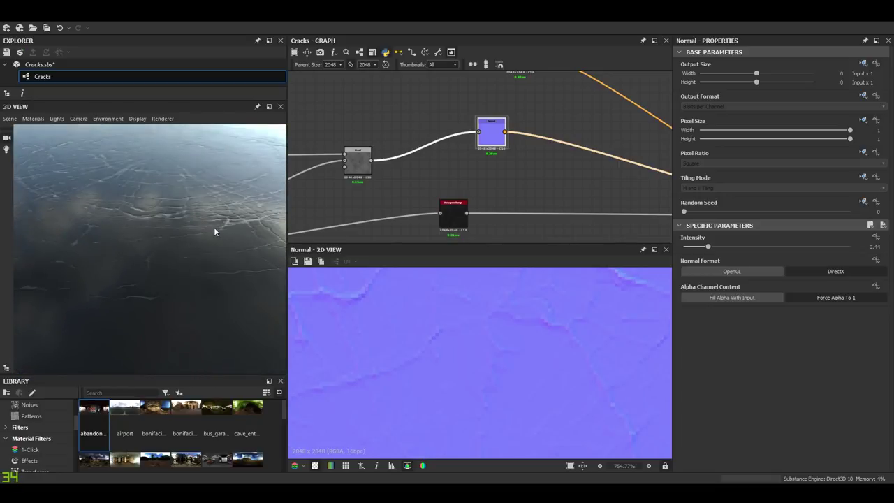
# Enlarge the 3D view and inspect the cracked glass surface from different angles.
pyautogui.click(269, 107)
pyautogui.moveTo(366, 186); pyautogui.dragTo(541, 195)
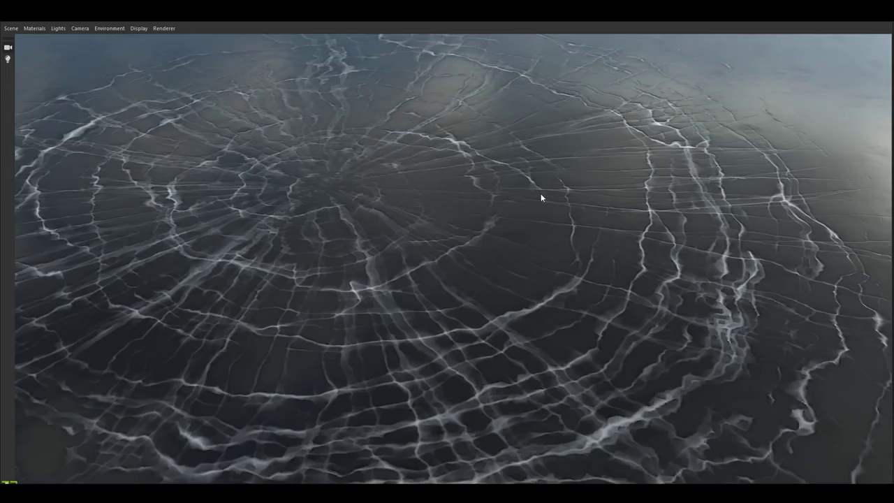
pyautogui.moveTo(592, 137); pyautogui.dragTo(515, 223)
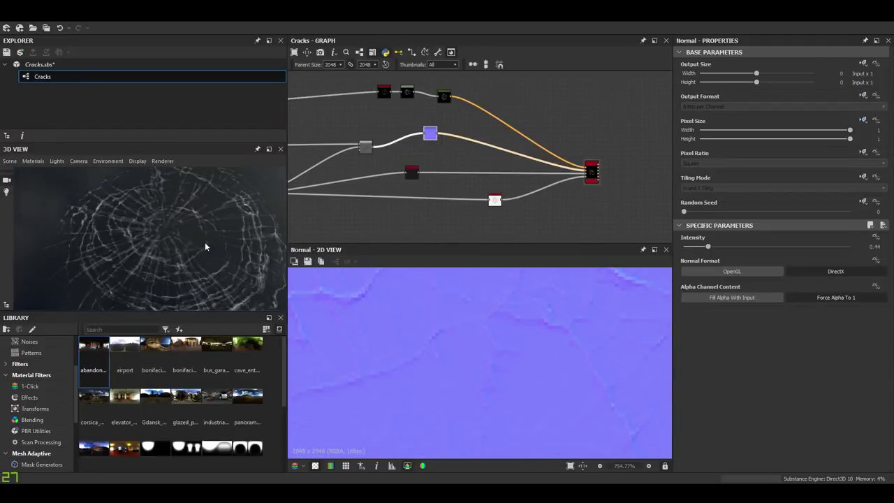
# Frame the cracked glass in the 3D view and switch it to the photoreal renderer.
pyautogui.moveTo(205, 246); pyautogui.dragTo(202, 242)
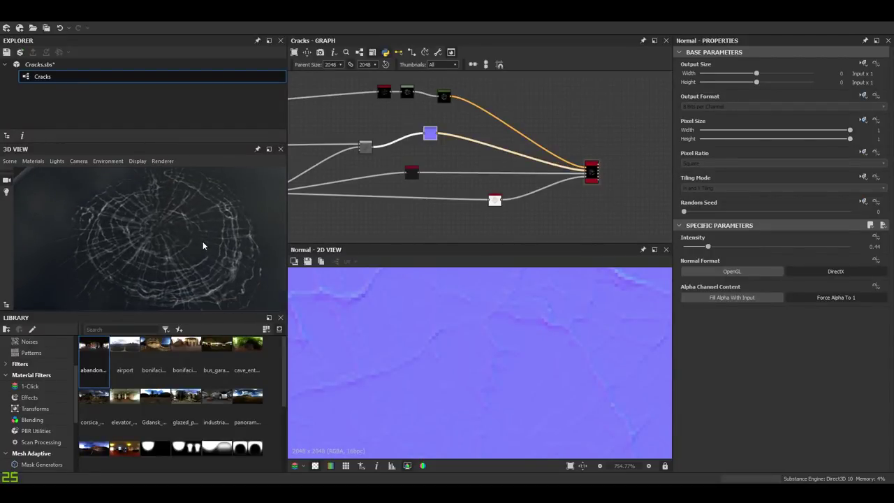
pyautogui.click(163, 161)
pyautogui.click(179, 199)
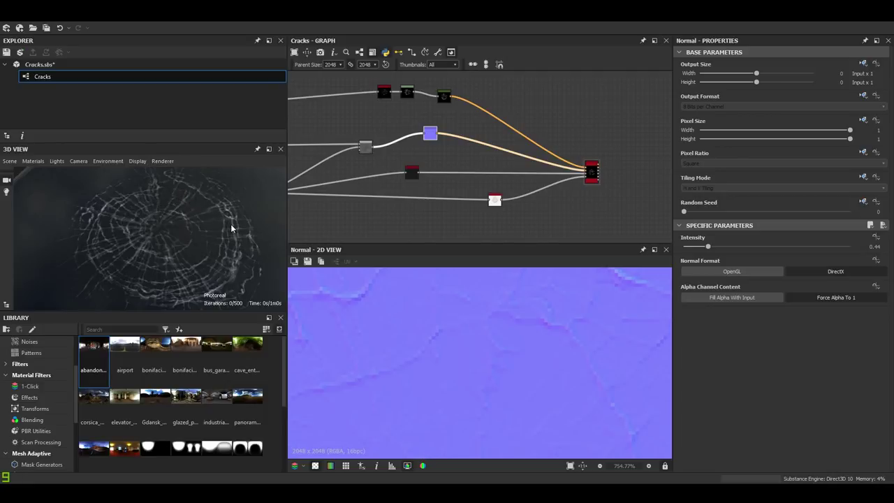
# Enlarge the 3D view and inspect the photoreal render of the cracked glass from several angles and distances.
pyautogui.click(269, 150)
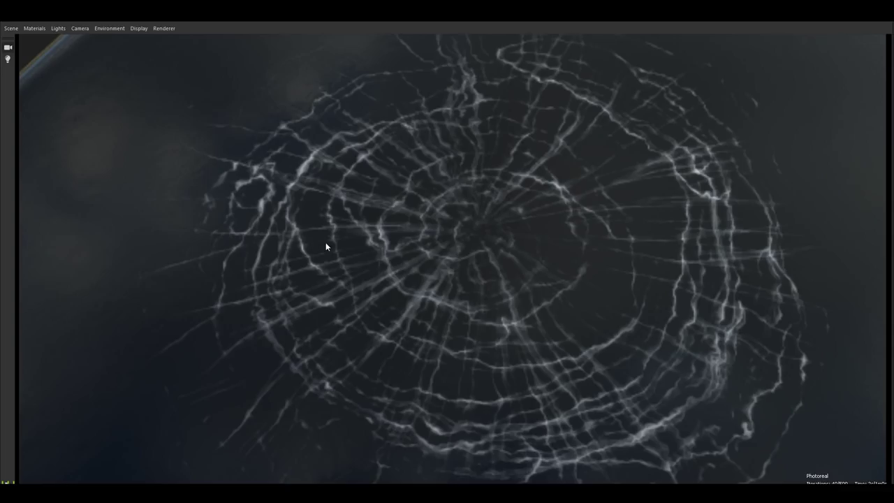
pyautogui.moveTo(455, 257); pyautogui.dragTo(611, 320)
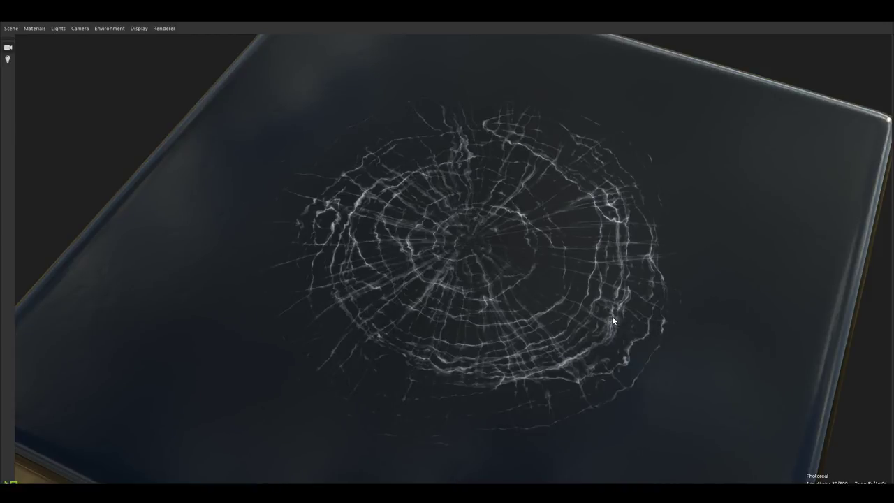
pyautogui.moveTo(612, 320); pyautogui.dragTo(545, 310)
pyautogui.scroll(3, 545, 311)
pyautogui.scroll(-4, 546, 311)
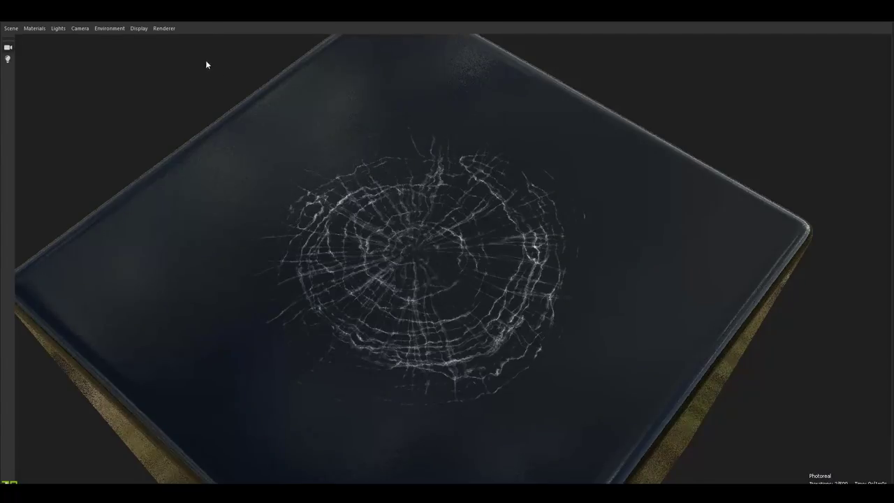
# Switch the 3D view from photoreal back to the real-time renderer and restore its docked size.
pyautogui.click(171, 32)
pyautogui.click(173, 52)
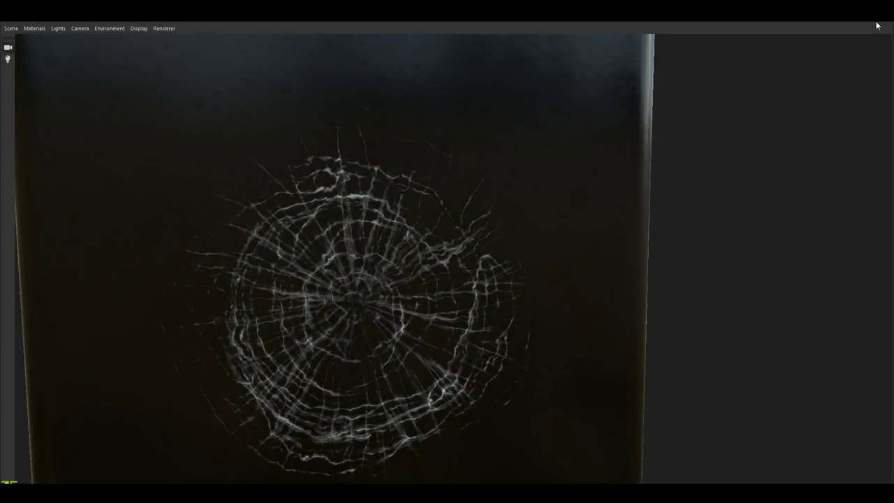
pyautogui.click(877, 26)
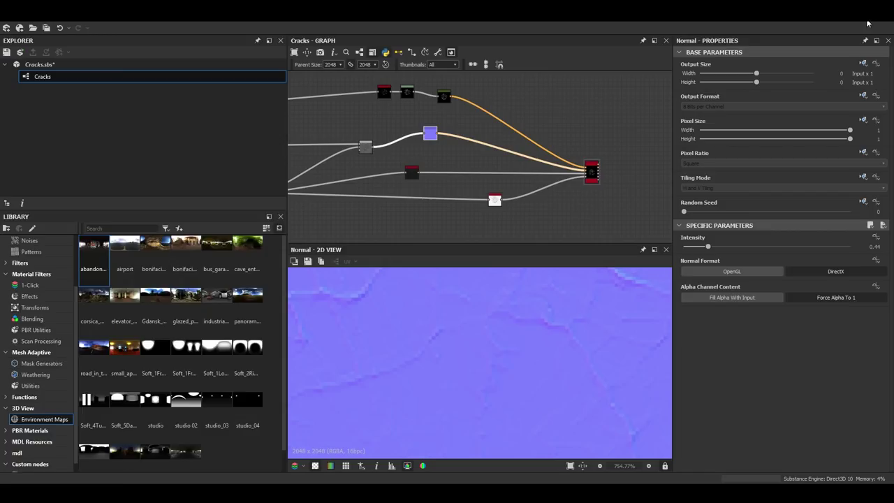
# Preview the Auto Levels and Levels outputs, and bypass Levels by feeding Auto Levels straight into the Gradient Map.
pyautogui.scroll(3, 452, 148)
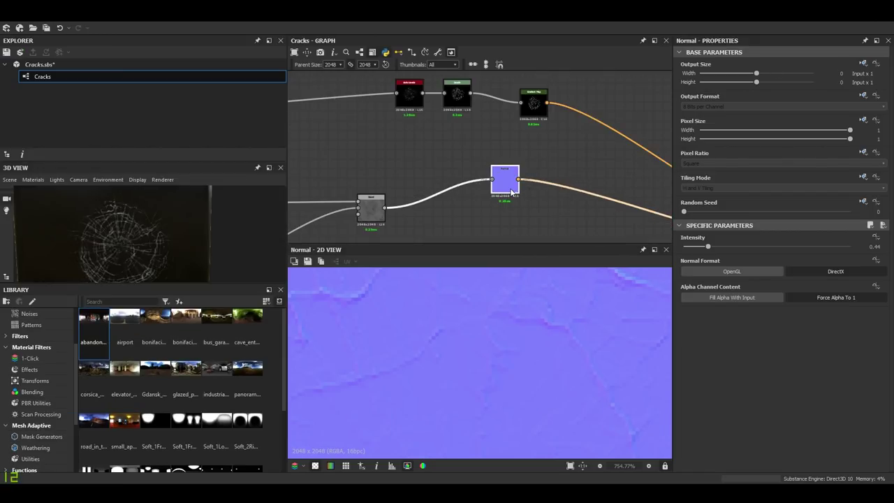
pyautogui.scroll(3, 419, 103)
pyautogui.doubleClick(421, 116)
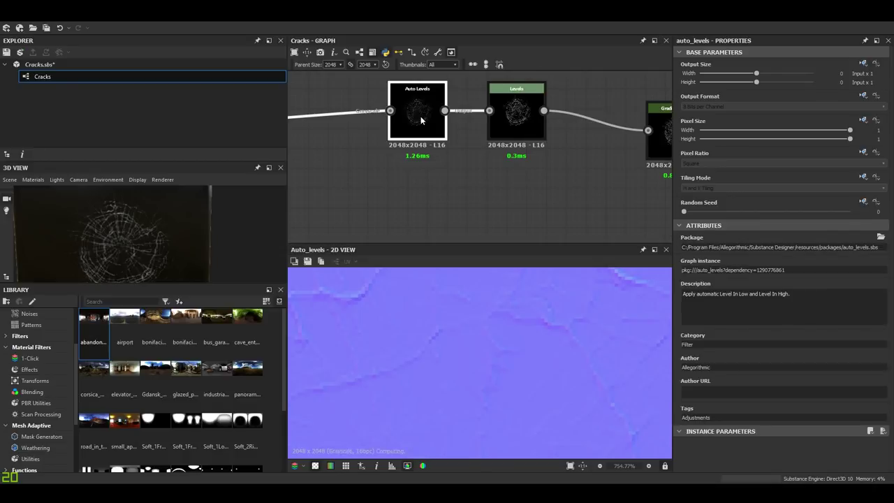
pyautogui.scroll(-12, 467, 355)
pyautogui.doubleClick(504, 120)
pyautogui.moveTo(478, 131); pyautogui.dragTo(443, 186, button='middle')
pyautogui.moveTo(444, 183); pyautogui.dragTo(453, 133)
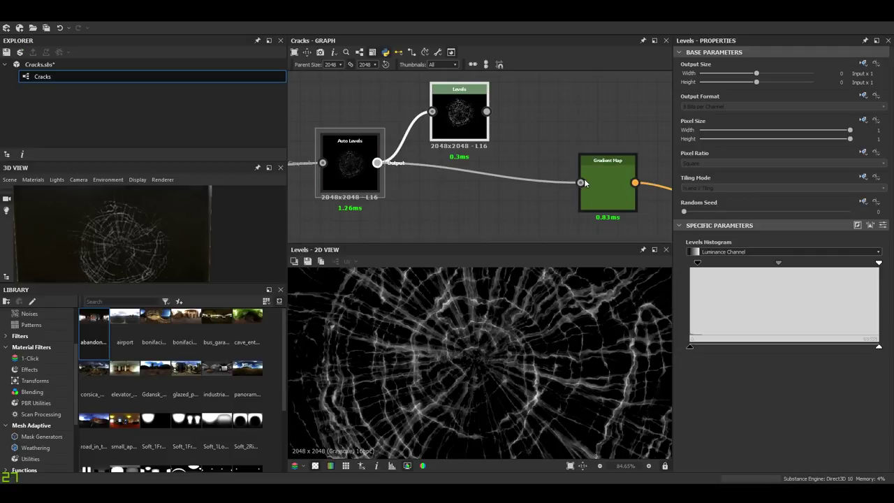
# Make the docked 3D view taller and inspect the cracks without the Levels adjustment, up close and from different angles.
pyautogui.moveTo(142, 228); pyautogui.dragTo(182, 256)
pyautogui.scroll(3, 184, 258)
pyautogui.moveTo(209, 283); pyautogui.dragTo(208, 388)
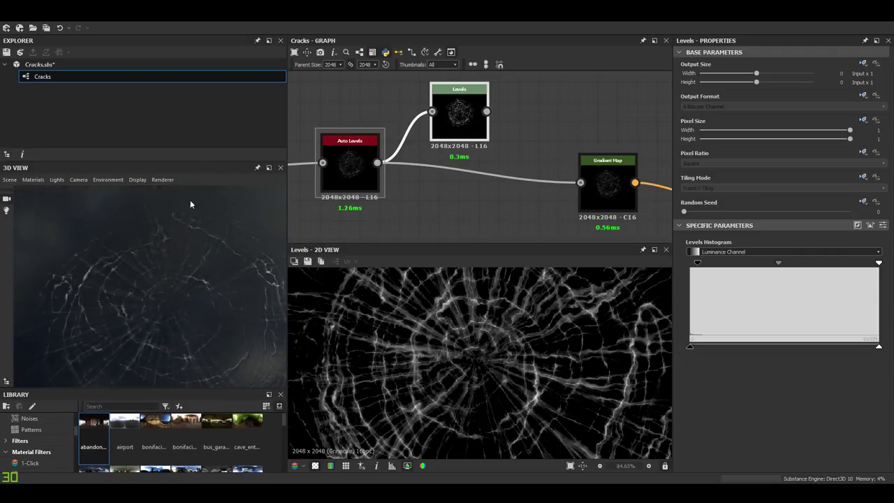
pyautogui.moveTo(195, 160); pyautogui.dragTo(196, 104)
pyautogui.moveTo(220, 294); pyautogui.dragTo(171, 283)
pyautogui.scroll(3, 163, 272)
pyautogui.scroll(-3, 176, 285)
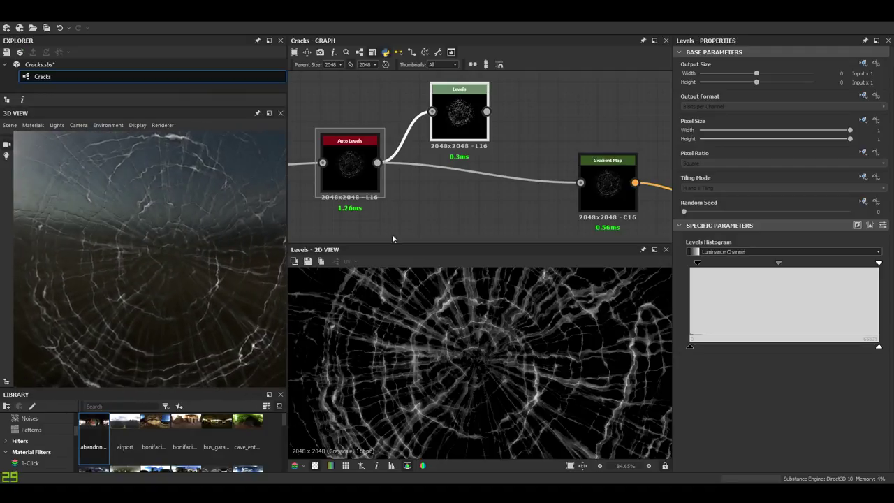
# Reconnect the Levels output to the Gradient Map and place the Levels node between Auto Levels and the Gradient Map.
pyautogui.moveTo(577, 185); pyautogui.dragTo(580, 183)
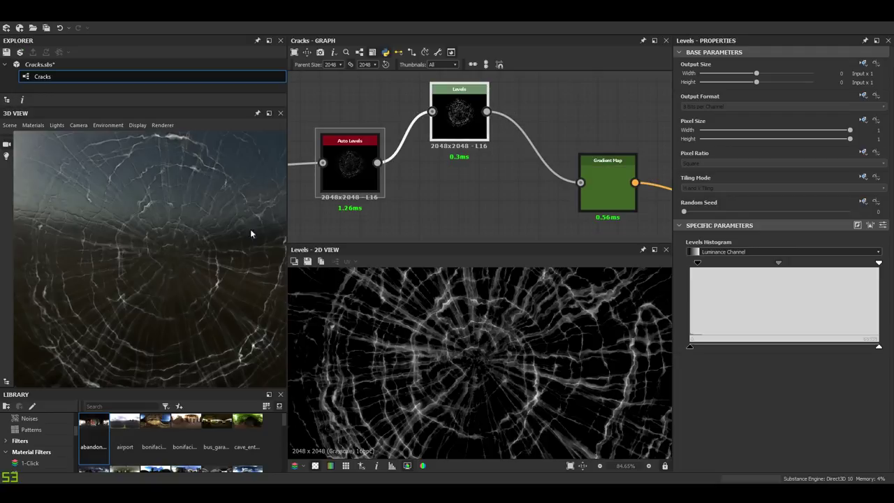
pyautogui.moveTo(468, 133); pyautogui.dragTo(477, 152)
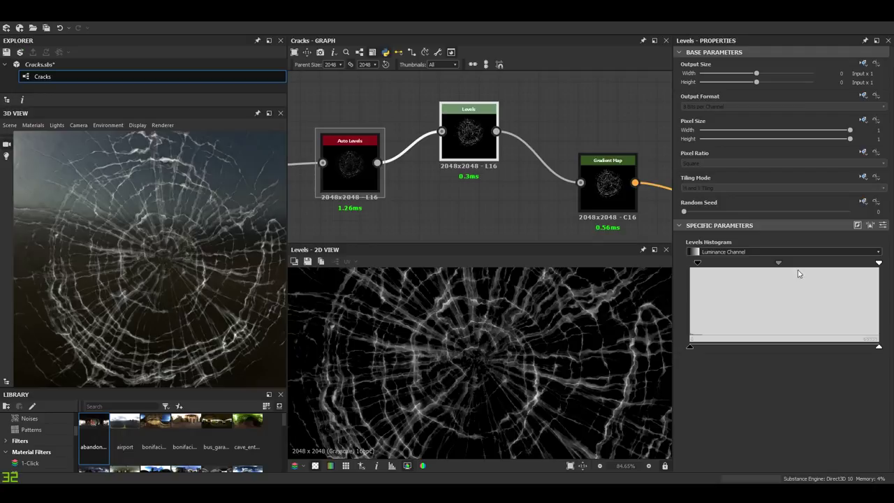
# Try different black-point and midtone positions in the crack Levels histogram, including the lowest black point, checking the cracks in 3D.
pyautogui.moveTo(780, 266); pyautogui.dragTo(784, 264)
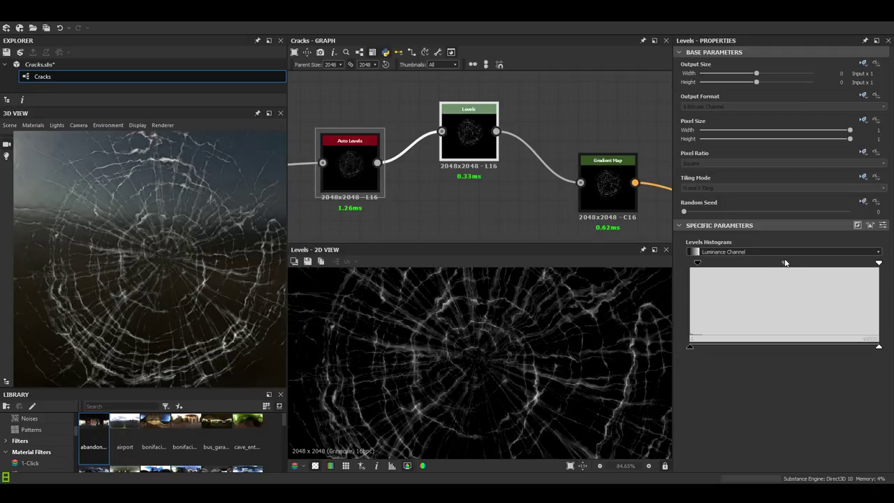
pyautogui.moveTo(708, 267); pyautogui.dragTo(710, 268)
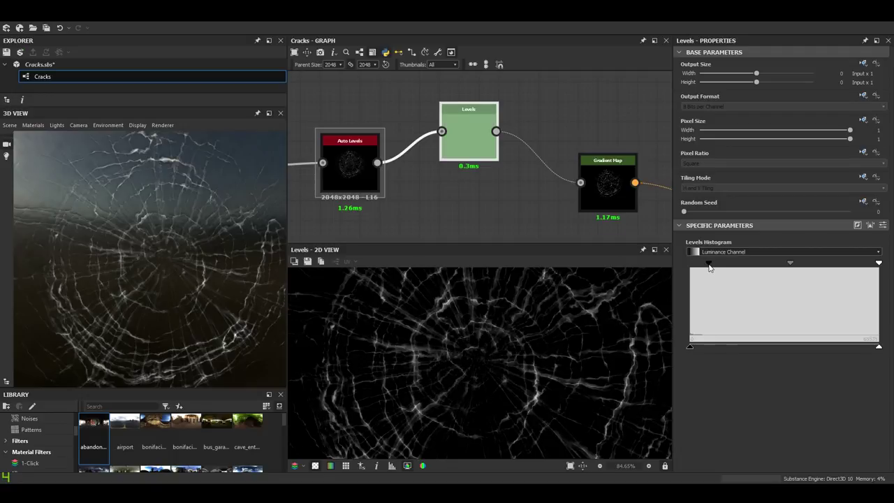
pyautogui.moveTo(116, 263); pyautogui.dragTo(149, 277)
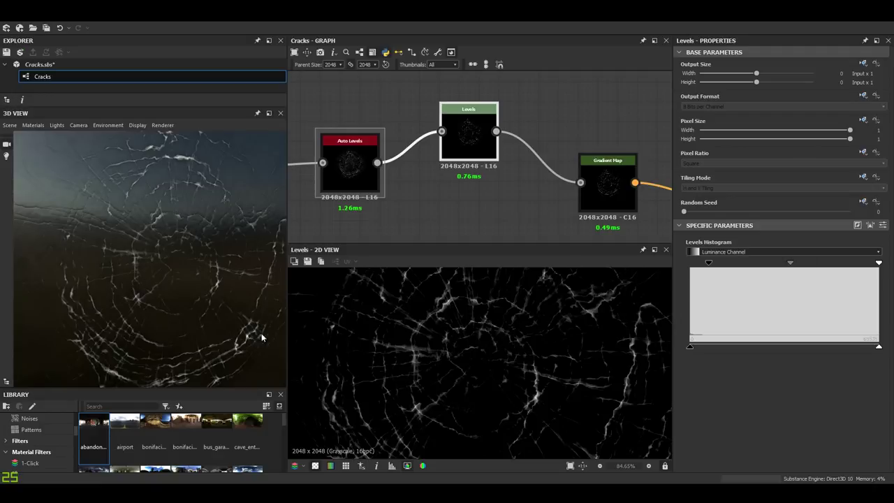
pyautogui.moveTo(785, 263); pyautogui.dragTo(781, 264)
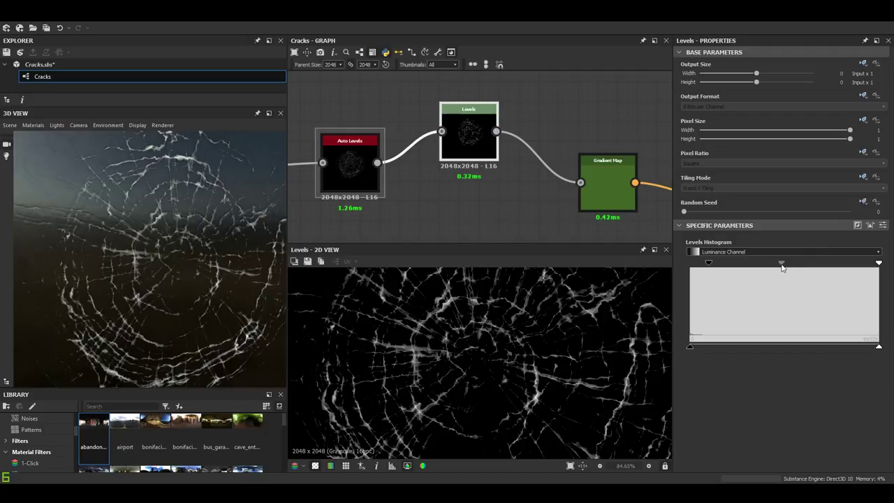
pyautogui.moveTo(687, 264); pyautogui.dragTo(679, 263)
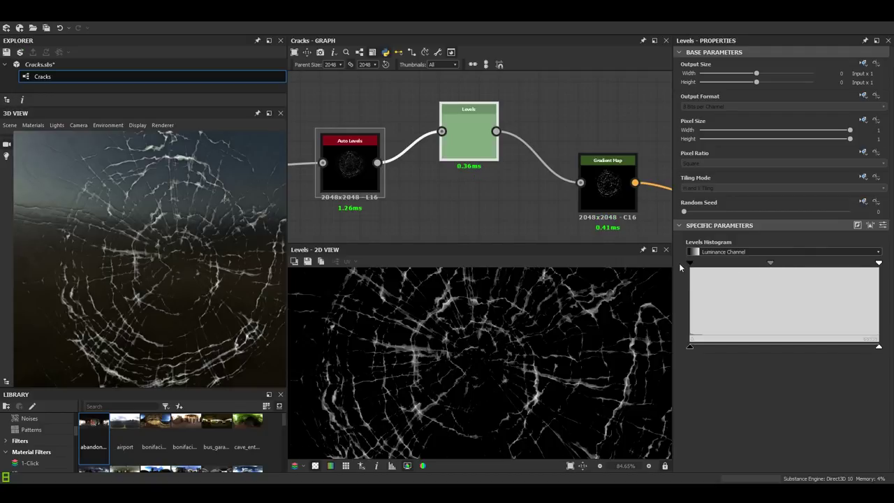
pyautogui.scroll(-4, 189, 265)
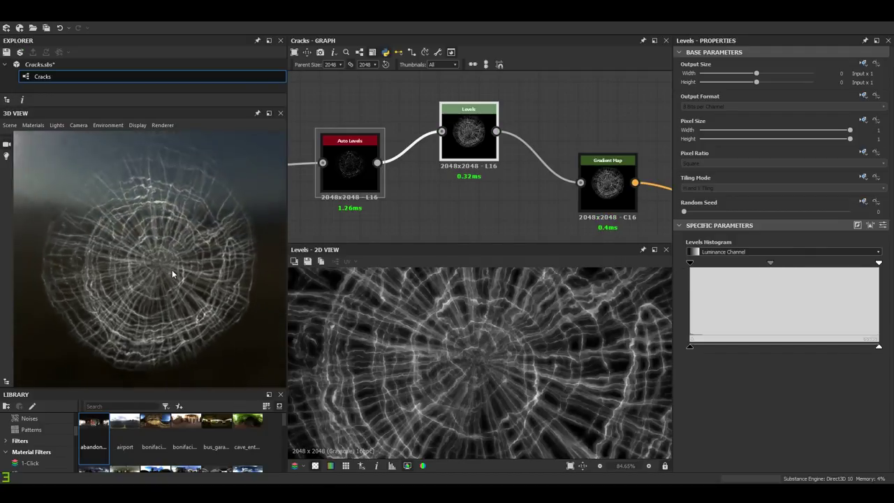
pyautogui.moveTo(172, 271); pyautogui.dragTo(181, 263)
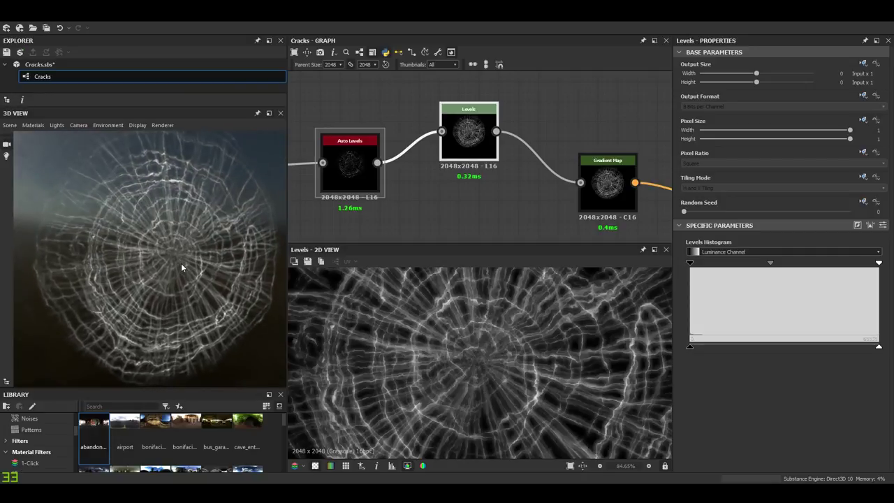
# Raise the black point of the crack Levels slightly and brighten its midtones, checking the whole glass panel in 3D.
pyautogui.moveTo(699, 270); pyautogui.dragTo(701, 273)
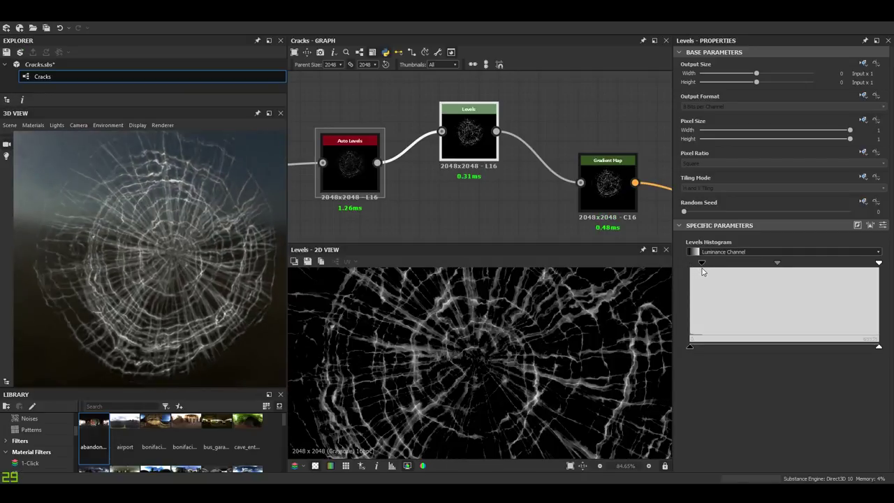
pyautogui.scroll(-5, 184, 259)
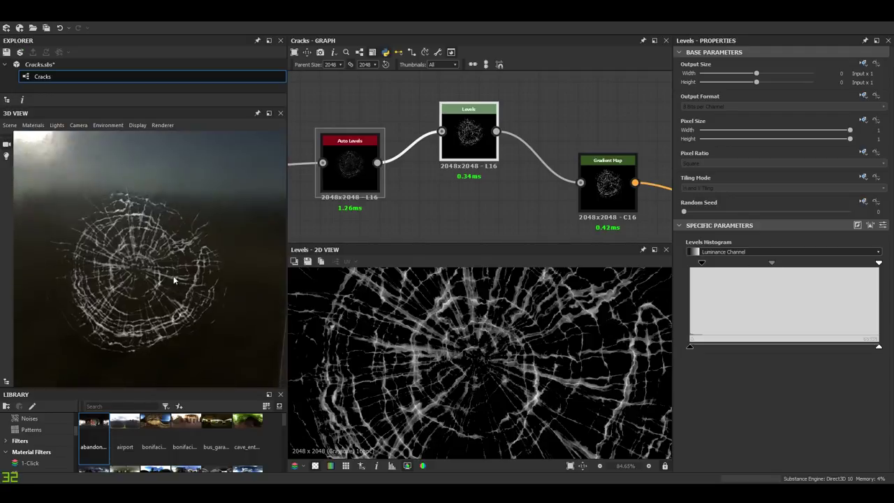
pyautogui.scroll(-5, 569, 176)
pyautogui.scroll(3, 569, 176)
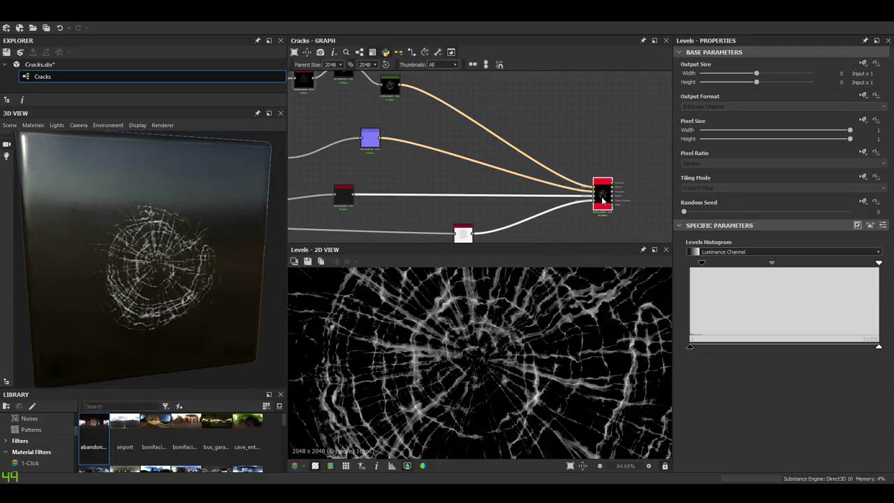
# Review the glass material's node chain back to the Glass cracks frame and preview the Histogram Range node fed by the Background.
pyautogui.scroll(-1, 507, 366)
pyautogui.scroll(-5, 572, 209)
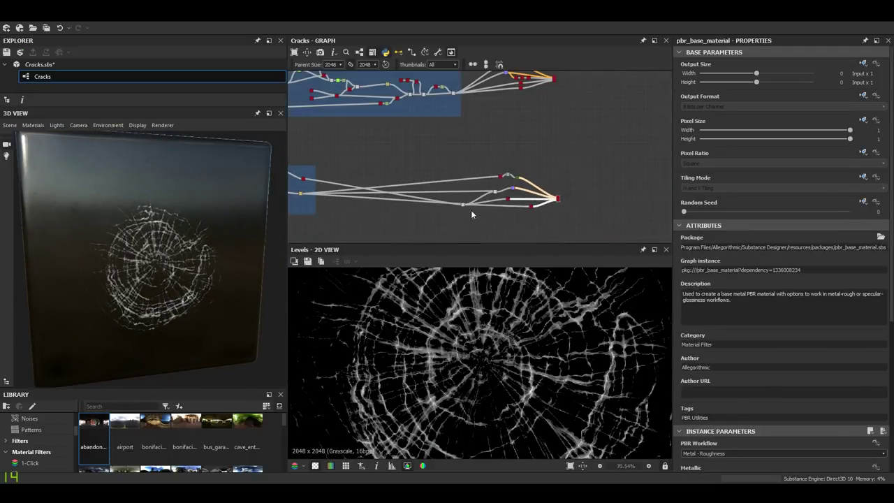
pyautogui.moveTo(472, 213); pyautogui.dragTo(596, 208, button='middle')
pyautogui.moveTo(467, 195); pyautogui.dragTo(540, 196, button='middle')
pyautogui.scroll(3, 491, 203)
pyautogui.doubleClick(642, 150)
pyautogui.scroll(-1, 639, 155)
pyautogui.moveTo(608, 173); pyautogui.dragTo(550, 169, button='middle')
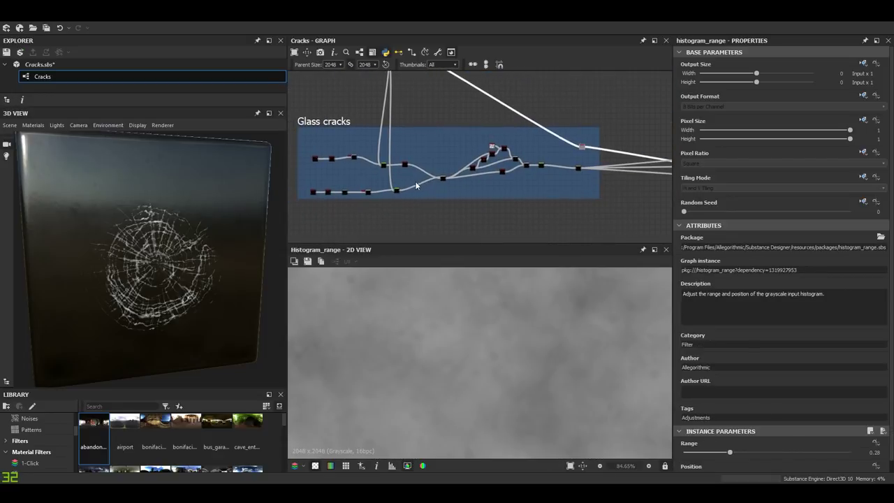
pyautogui.moveTo(449, 190); pyautogui.dragTo(453, 188, button='middle')
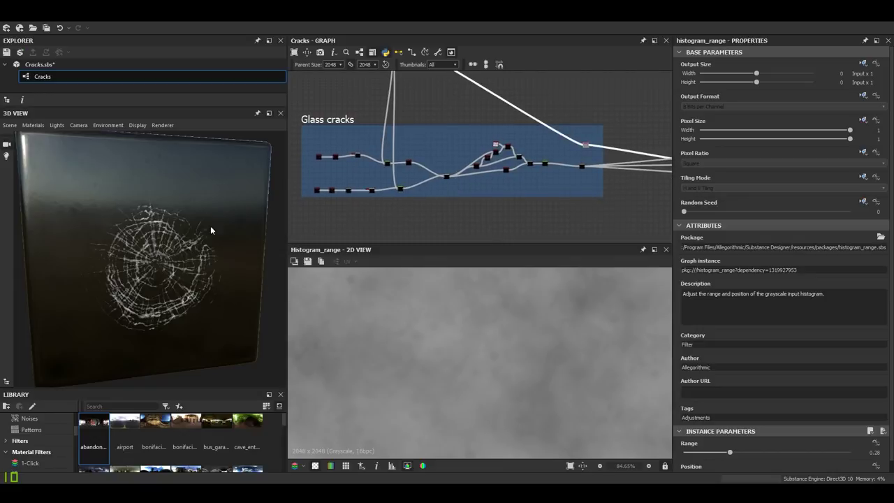
# Inspect the brighter cracks on the glass in 3D from different angles, both close up and farther away.
pyautogui.moveTo(210, 228); pyautogui.dragTo(241, 271)
pyautogui.scroll(5, 230, 272)
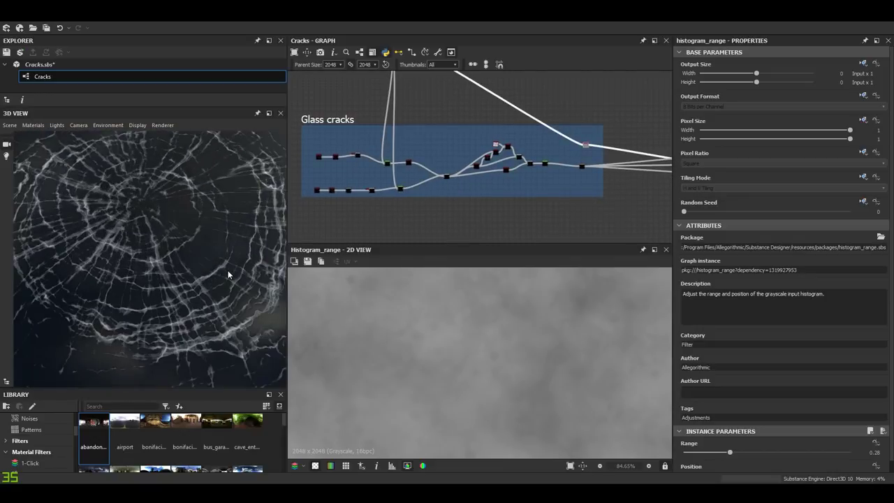
pyautogui.scroll(-3, 217, 285)
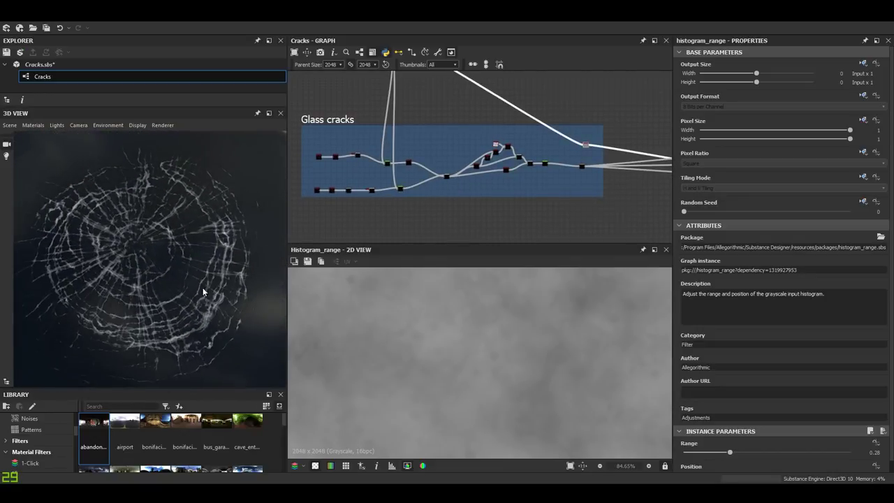
pyautogui.moveTo(202, 287); pyautogui.dragTo(147, 294)
pyautogui.scroll(2, 187, 284)
pyautogui.scroll(-3, 488, 172)
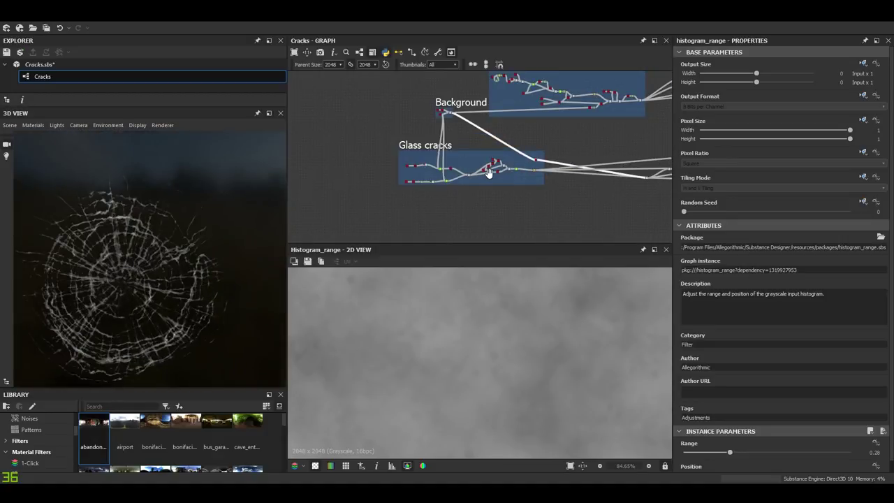
# Examine the lower node chain of the Glass cracks frame around the Levels node that follows Cartesian To Polar.
pyautogui.scroll(8, 488, 173)
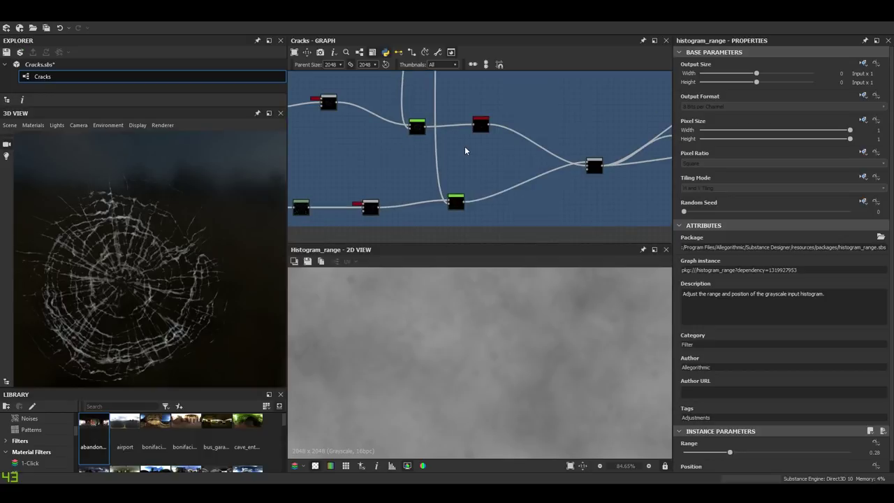
pyautogui.scroll(-2, 466, 151)
pyautogui.moveTo(465, 151); pyautogui.dragTo(507, 133, button='middle')
pyautogui.scroll(4, 395, 187)
pyautogui.moveTo(396, 187); pyautogui.dragTo(437, 153, button='middle')
pyautogui.scroll(2, 444, 122)
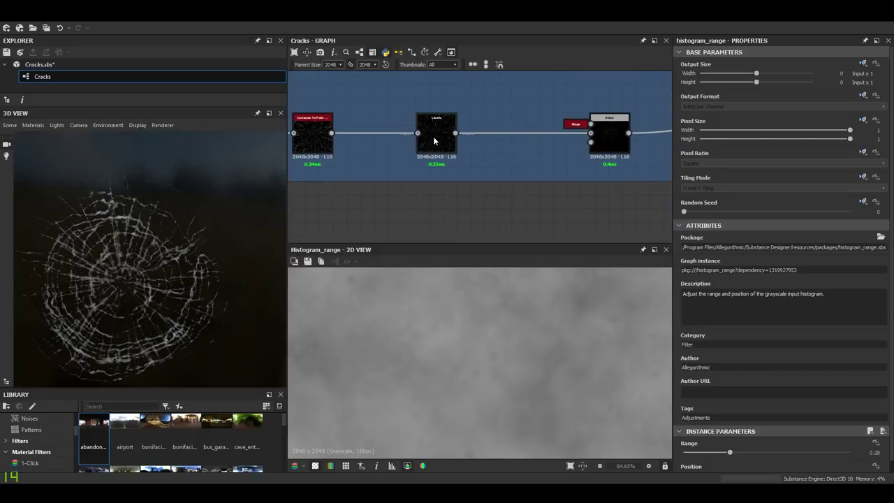
pyautogui.click(434, 141)
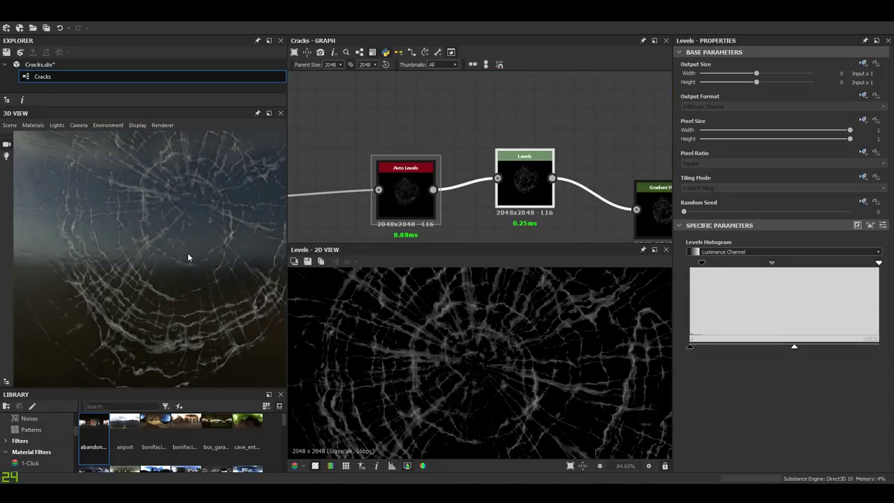
# Lower the white output of the Levels node before the Gradient Map to just above half, checking the dimmed cracks in 3D.
pyautogui.moveTo(187, 253); pyautogui.dragTo(189, 272)
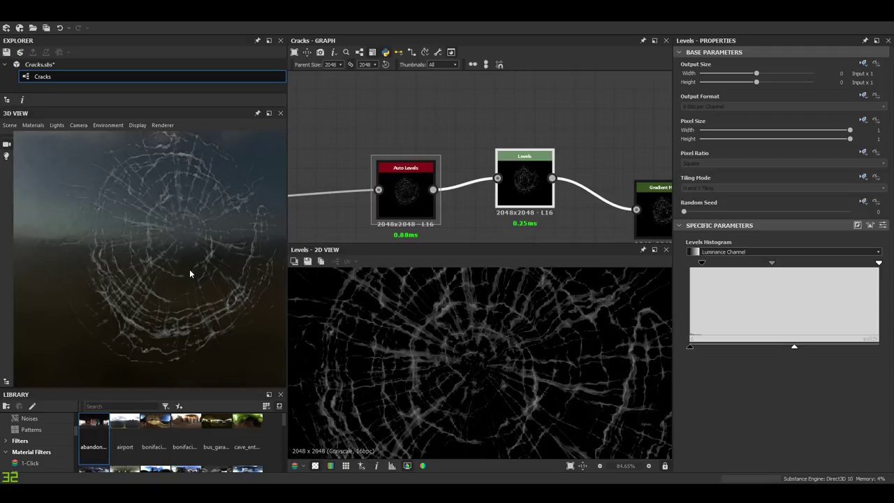
pyautogui.moveTo(190, 270); pyautogui.dragTo(191, 349, button='right')
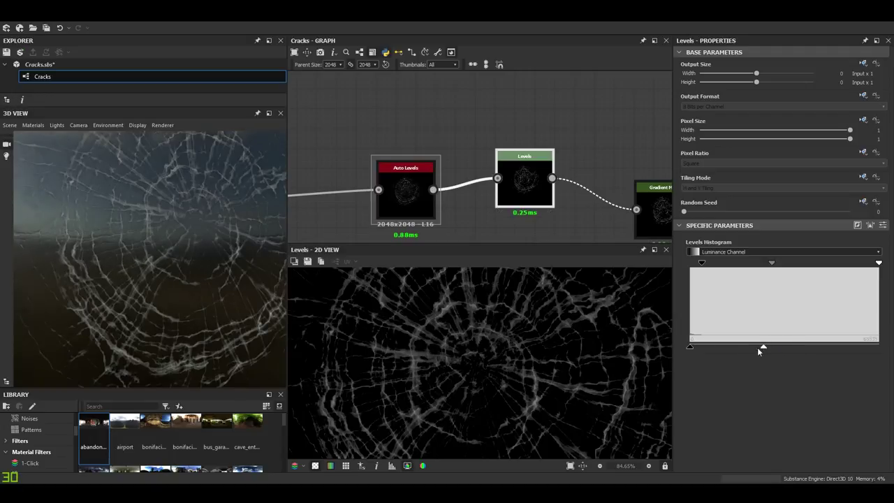
pyautogui.moveTo(757, 348); pyautogui.dragTo(756, 347)
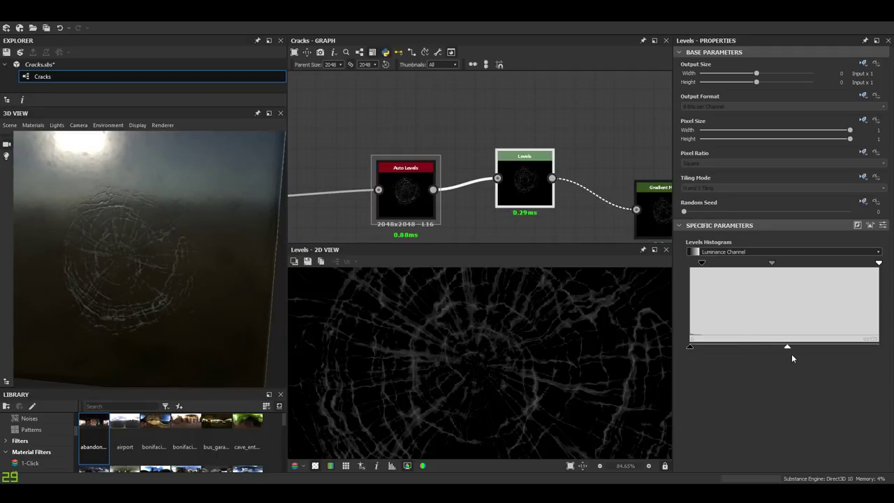
pyautogui.moveTo(178, 282); pyautogui.dragTo(197, 266)
pyautogui.scroll(-3, 472, 170)
pyautogui.scroll(-5, 472, 171)
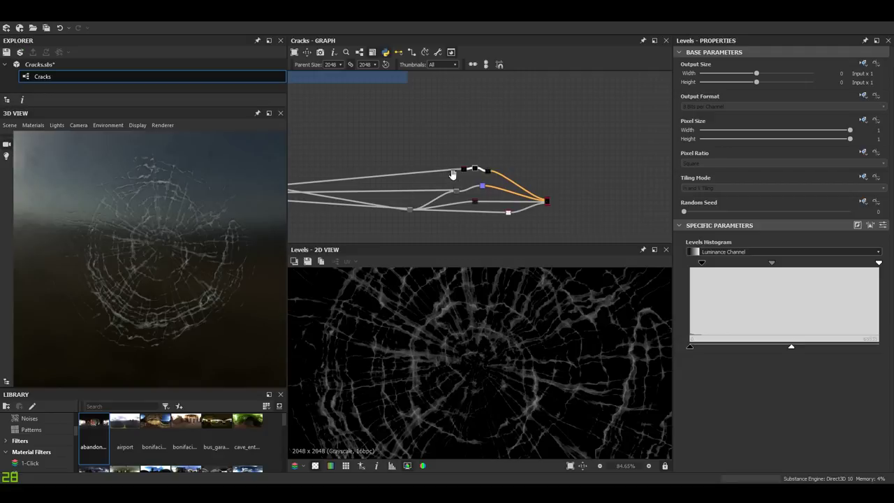
# Look over both node chains of the Glass cracks frame and compare them with the cracks in 3D.
pyautogui.moveTo(455, 175); pyautogui.dragTo(602, 147, button='middle')
pyautogui.moveTo(319, 180); pyautogui.dragTo(566, 179, button='middle')
pyautogui.moveTo(412, 180); pyautogui.dragTo(444, 172, button='middle')
pyautogui.scroll(2, 433, 173)
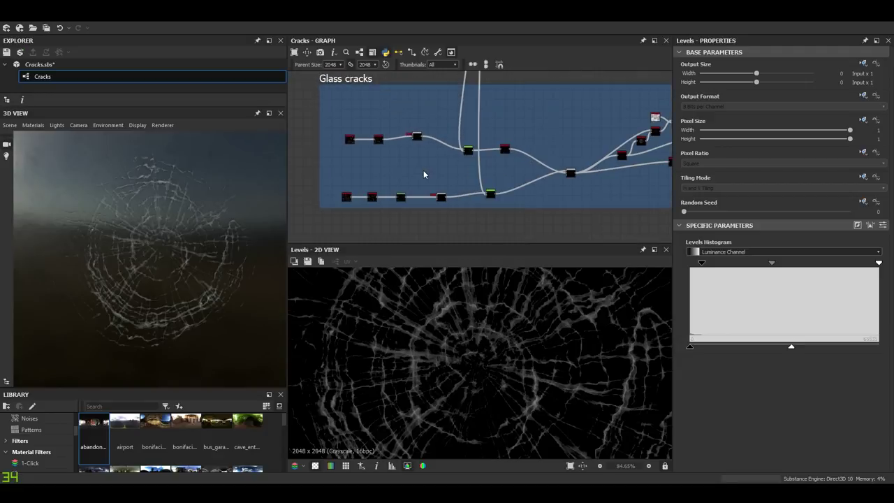
pyautogui.scroll(3, 172, 267)
pyautogui.moveTo(176, 268)
pyautogui.mouseDown()
pyautogui.moveTo(166, 281)
pyautogui.moveTo(177, 274)
pyautogui.mouseUp()
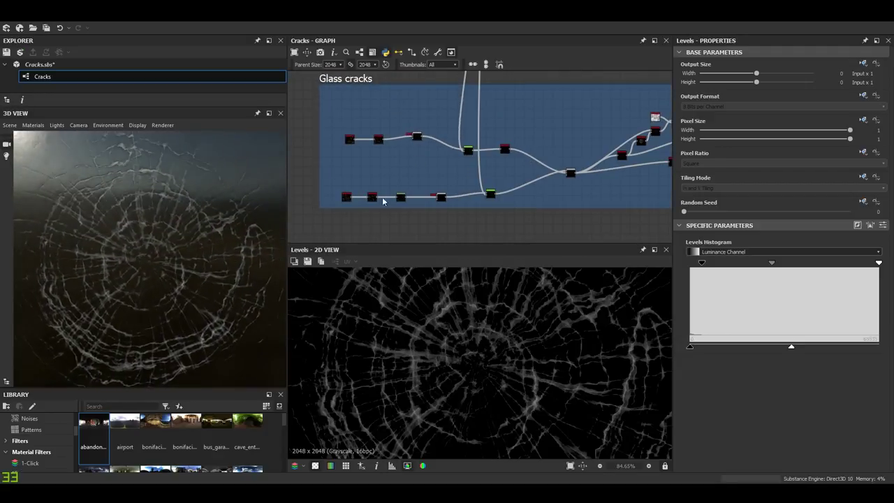
pyautogui.scroll(-1, 483, 182)
pyautogui.moveTo(484, 183); pyautogui.dragTo(527, 173, button='middle')
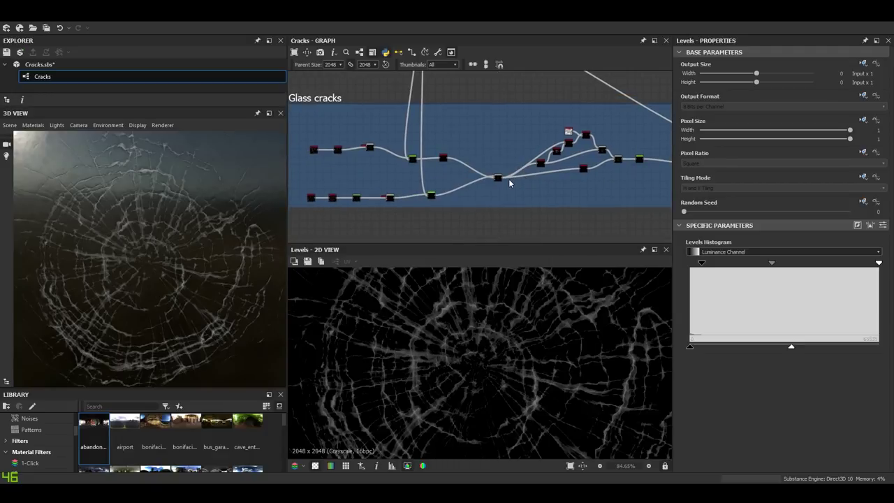
# Inspect the Levels crack pattern in the 2D preview at several magnifications and the glass in 3D from farther away.
pyautogui.scroll(-4, 501, 340)
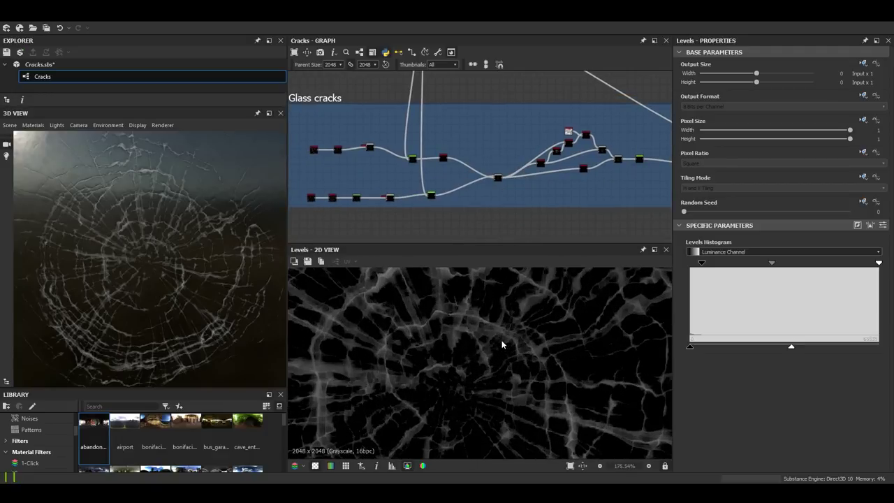
pyautogui.scroll(4, 501, 340)
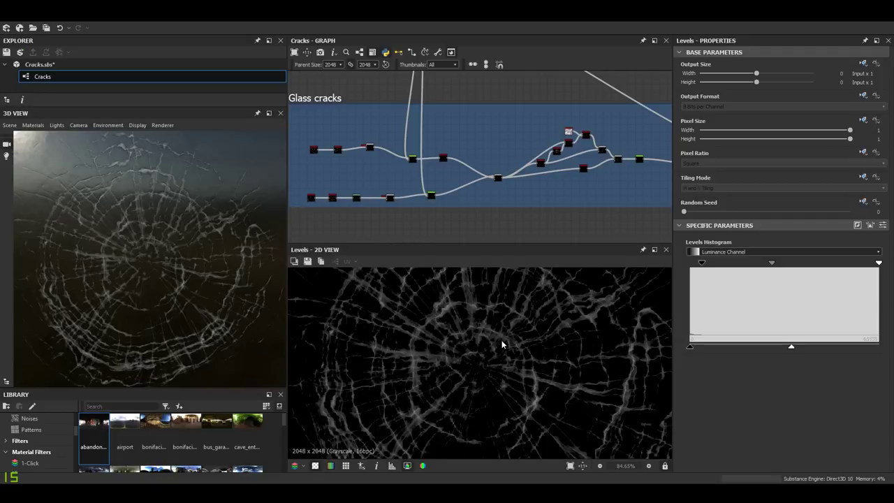
pyautogui.scroll(-2, 501, 333)
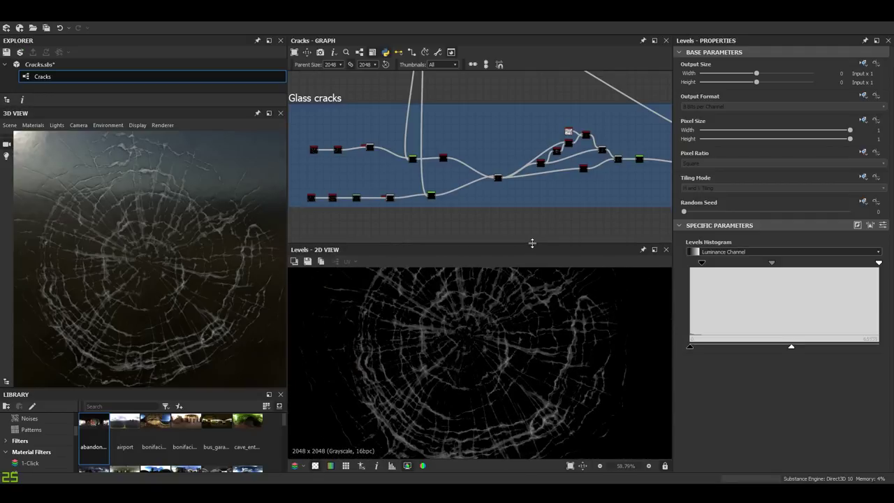
pyautogui.moveTo(532, 243); pyautogui.dragTo(495, 250)
pyautogui.scroll(-2, 519, 253)
pyautogui.scroll(3, 518, 327)
pyautogui.scroll(4, 484, 334)
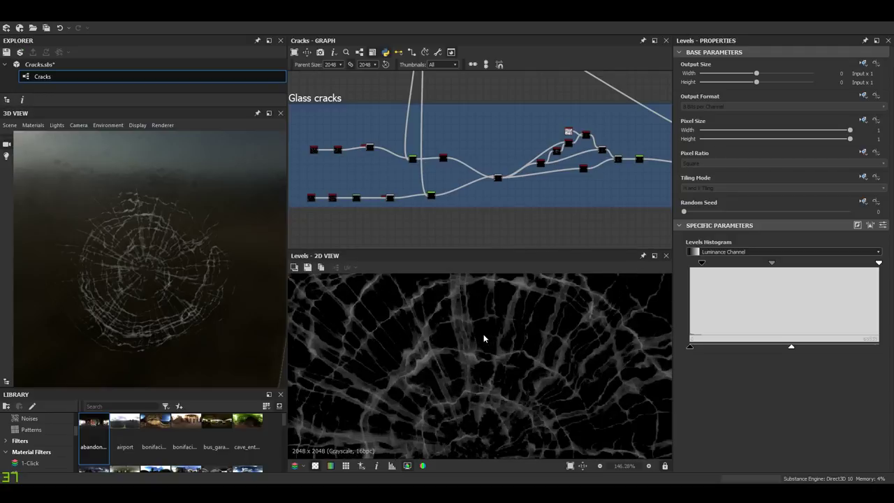
# Set the Intensity of the DeteDirectionalWarp node in the lower Glass cracks chain to 7.08.
pyautogui.scroll(6, 513, 178)
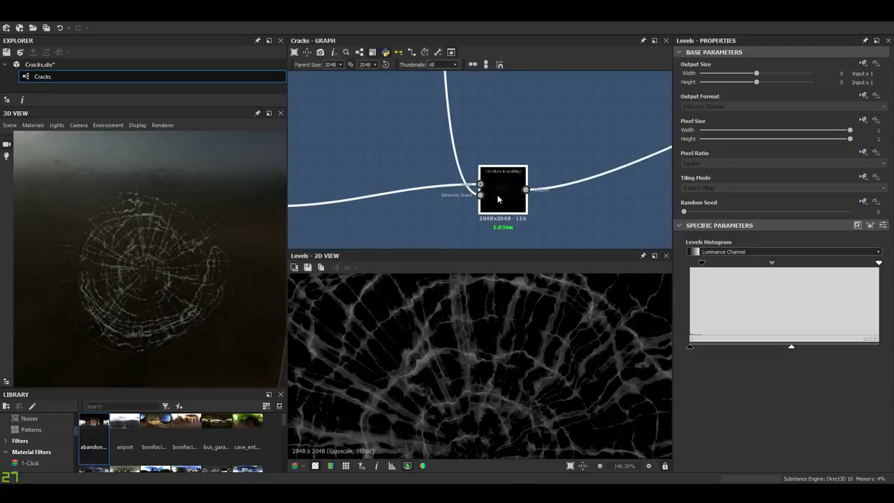
pyautogui.click(503, 190)
pyautogui.scroll(-1, 799, 370)
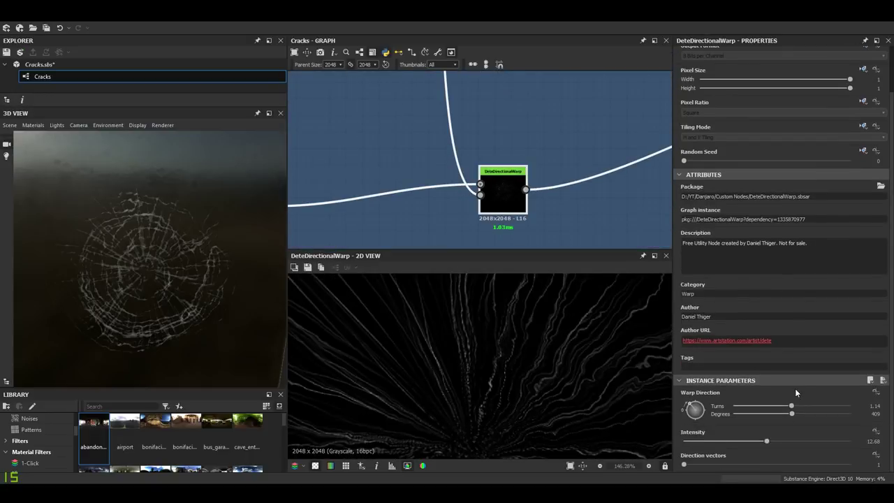
pyautogui.click(729, 440)
# Set the Intensity of the upper chain's DeteDirectionalWarp node to 5.78 and check the cracks in 3D from several angles.
pyautogui.scroll(-3, 503, 133)
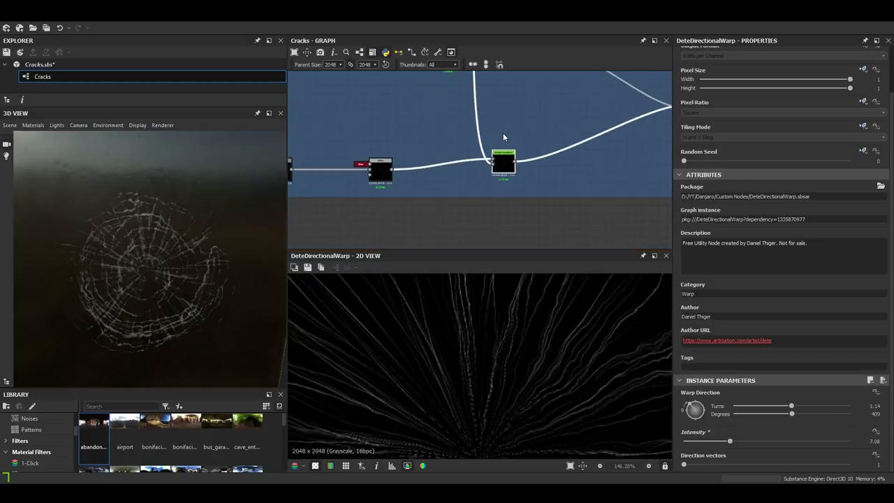
pyautogui.scroll(-3, 502, 137)
pyautogui.scroll(4, 452, 214)
pyautogui.click(452, 213)
pyautogui.moveTo(156, 253); pyautogui.dragTo(217, 301)
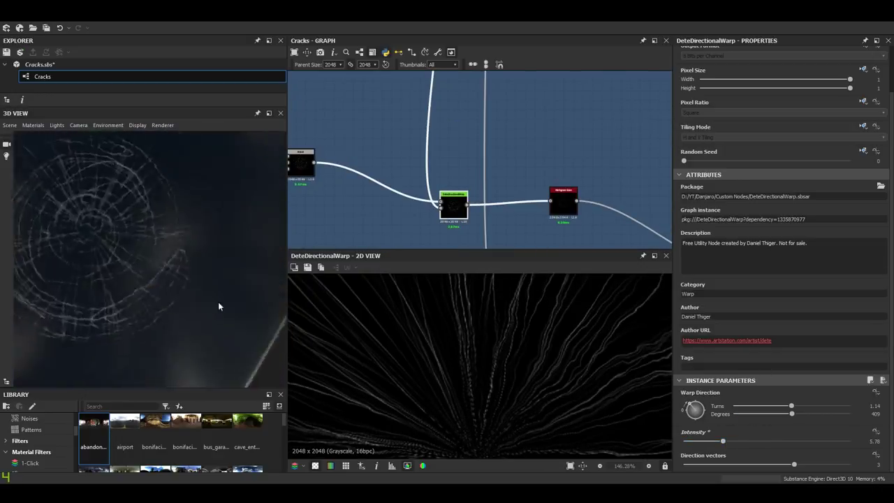
pyautogui.scroll(4, 210, 299)
pyautogui.moveTo(155, 282); pyautogui.dragTo(176, 280, button='middle')
pyautogui.moveTo(175, 280); pyautogui.dragTo(156, 273)
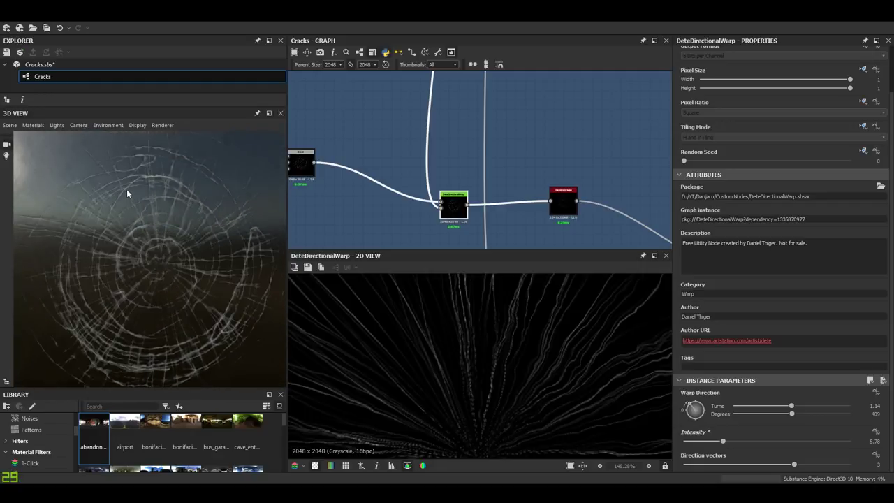
pyautogui.moveTo(137, 160); pyautogui.dragTo(240, 262)
# Set the Position of the Histogram Scan node after the upper directional warp to 0.44 and check the glass in 3D.
pyautogui.scroll(-5, 357, 154)
pyautogui.scroll(5, 425, 175)
pyautogui.doubleClick(421, 170)
pyautogui.scroll(2, 229, 264)
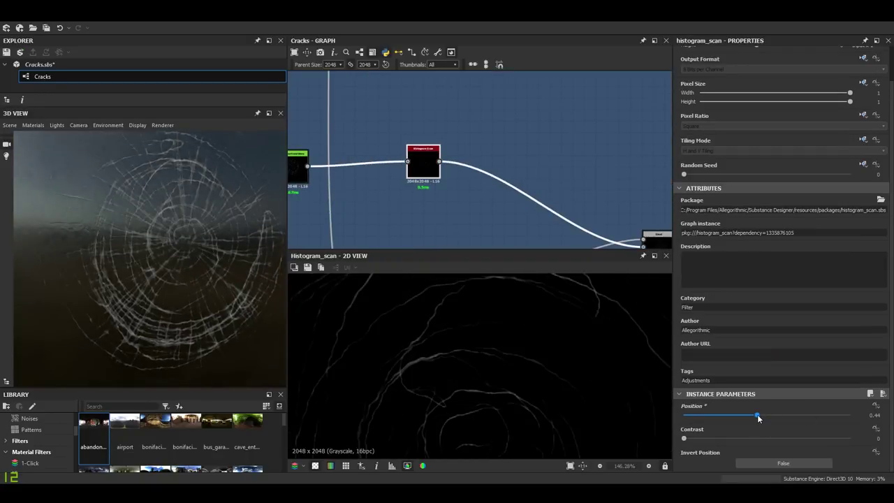
pyautogui.moveTo(245, 257); pyautogui.dragTo(210, 261)
pyautogui.moveTo(183, 224); pyautogui.dragTo(233, 305)
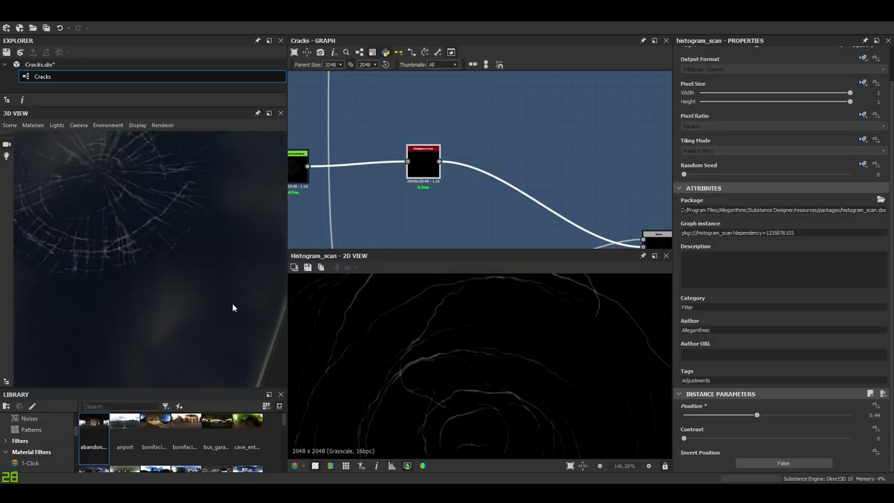
# Set the Pattern Amount of the Directional Scratches node in the lower Glass cracks chain to 0.08 and check the cracks in 3D.
pyautogui.scroll(-5, 407, 198)
pyautogui.moveTo(382, 198); pyautogui.dragTo(547, 196, button='middle')
pyautogui.moveTo(428, 179); pyautogui.dragTo(477, 173, button='middle')
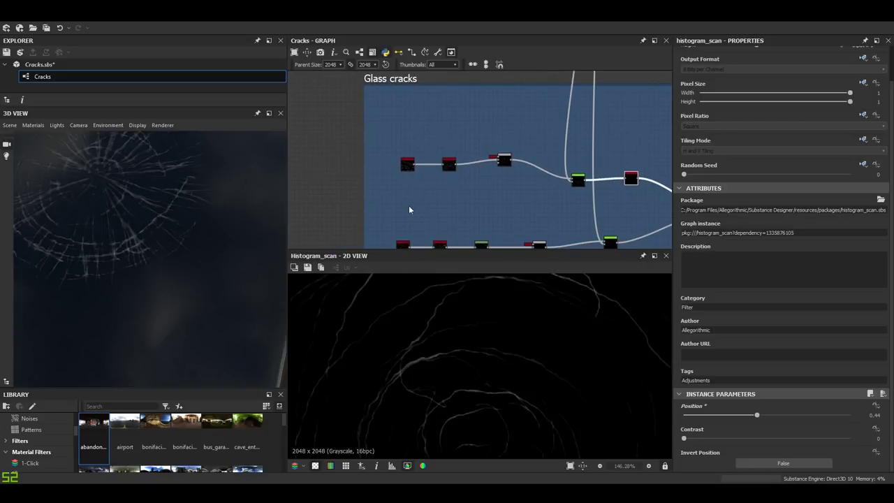
pyautogui.moveTo(409, 206); pyautogui.dragTo(572, 191, button='middle')
pyautogui.scroll(5, 480, 211)
pyautogui.scroll(3, 438, 193)
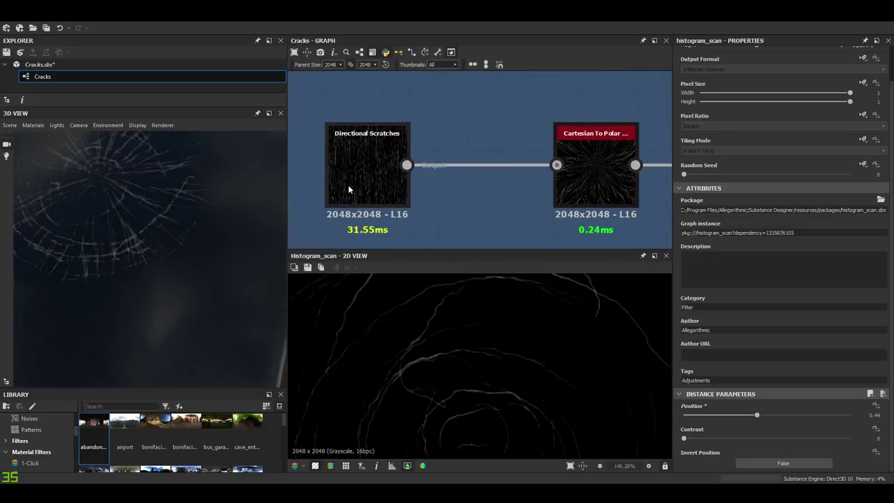
pyautogui.doubleClick(347, 186)
pyautogui.scroll(-4, 725, 366)
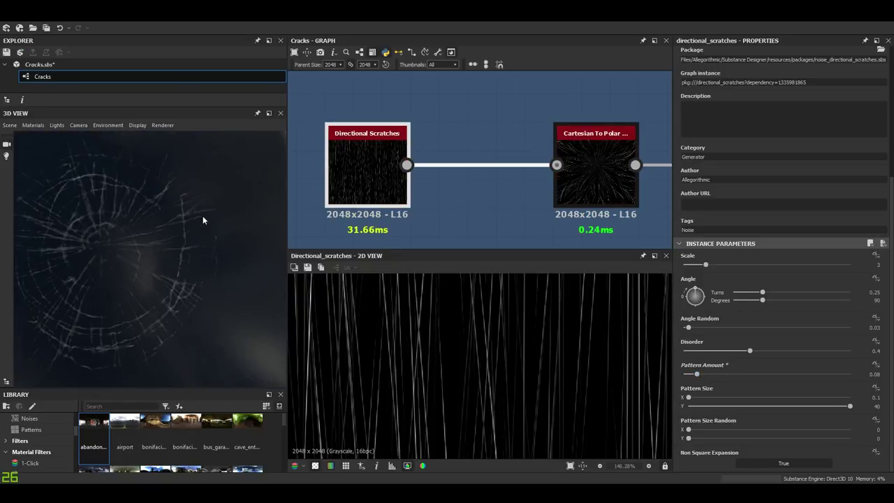
pyautogui.moveTo(203, 219)
pyautogui.mouseDown()
pyautogui.moveTo(216, 298)
pyautogui.moveTo(180, 235)
pyautogui.moveTo(208, 252)
pyautogui.moveTo(91, 202)
pyautogui.moveTo(180, 266)
pyautogui.moveTo(200, 259)
pyautogui.moveTo(198, 285)
pyautogui.moveTo(235, 331)
pyautogui.moveTo(180, 295)
pyautogui.moveTo(141, 319)
pyautogui.moveTo(150, 314)
pyautogui.moveTo(124, 315)
pyautogui.moveTo(209, 294)
pyautogui.moveTo(181, 293)
pyautogui.moveTo(200, 293)
pyautogui.moveTo(124, 187)
pyautogui.moveTo(64, 227)
pyautogui.moveTo(110, 205)
pyautogui.moveTo(186, 219)
pyautogui.moveTo(195, 233)
pyautogui.mouseUp()
pyautogui.scroll(-3, 442, 162)
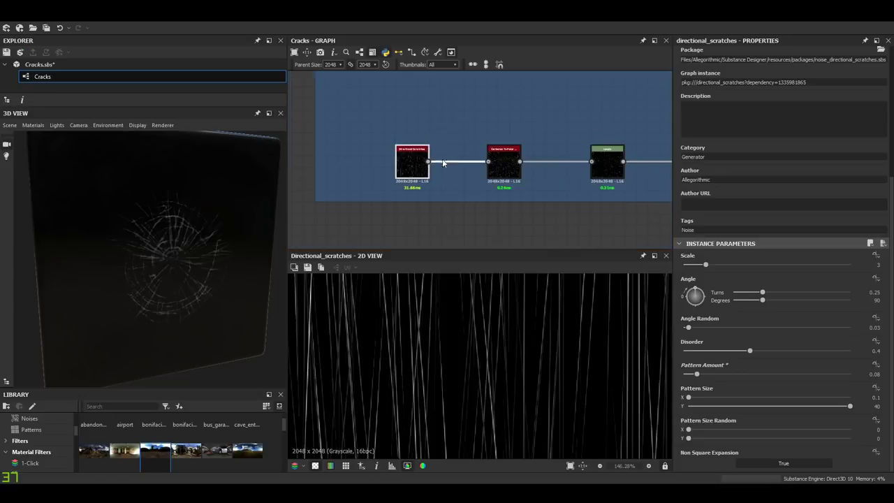
# Examine the opening nodes of the Concrete cracks frame, around the Edge Detect node and the blends that follow it.
pyautogui.scroll(-4, 448, 176)
pyautogui.moveTo(454, 191); pyautogui.dragTo(421, 280, button='middle')
pyautogui.scroll(-4, 507, 160)
pyautogui.moveTo(510, 158); pyautogui.dragTo(399, 269, button='middle')
pyautogui.moveTo(469, 167); pyautogui.dragTo(283, 260, button='middle')
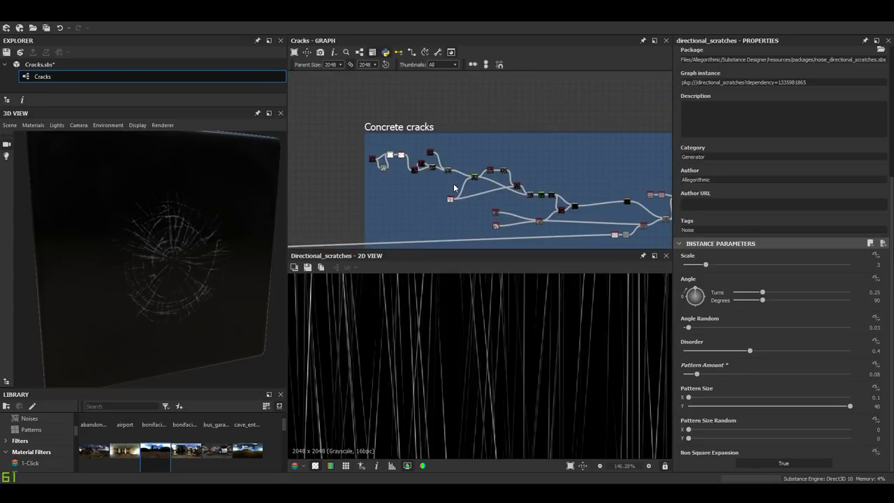
pyautogui.moveTo(453, 187); pyautogui.dragTo(434, 187, button='middle')
pyautogui.scroll(4, 421, 172)
pyautogui.moveTo(417, 153); pyautogui.dragTo(457, 194, button='middle')
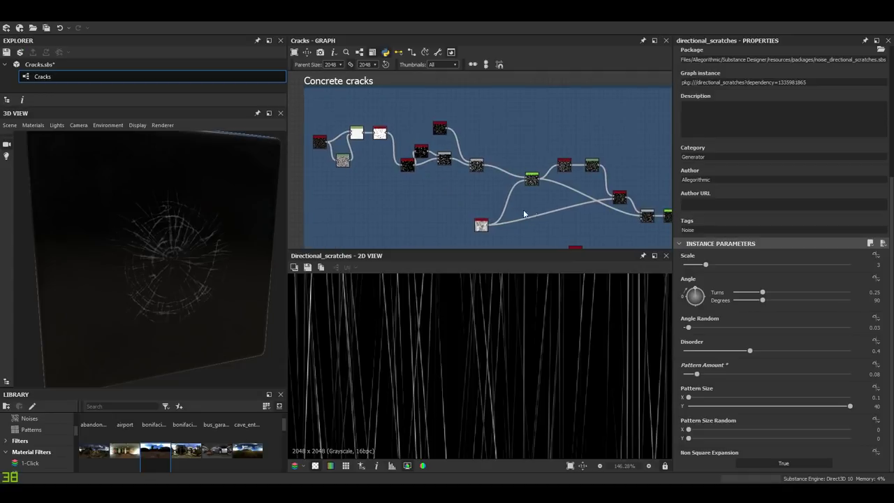
pyautogui.scroll(4, 463, 202)
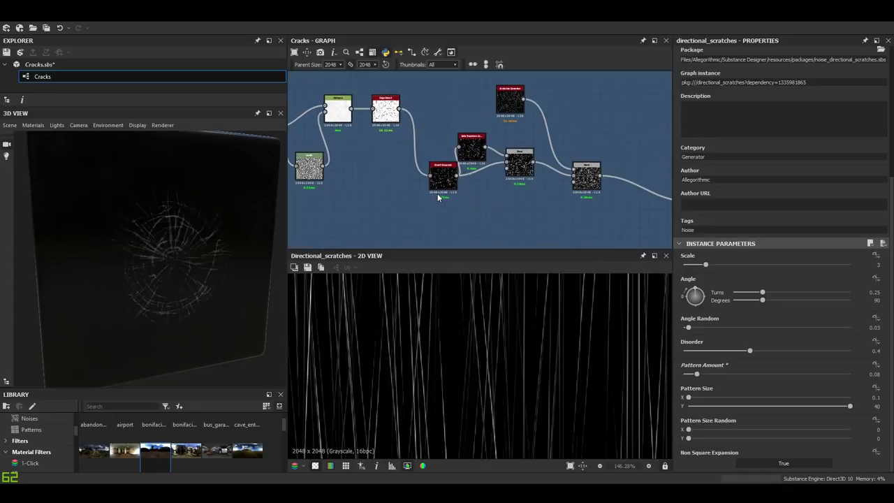